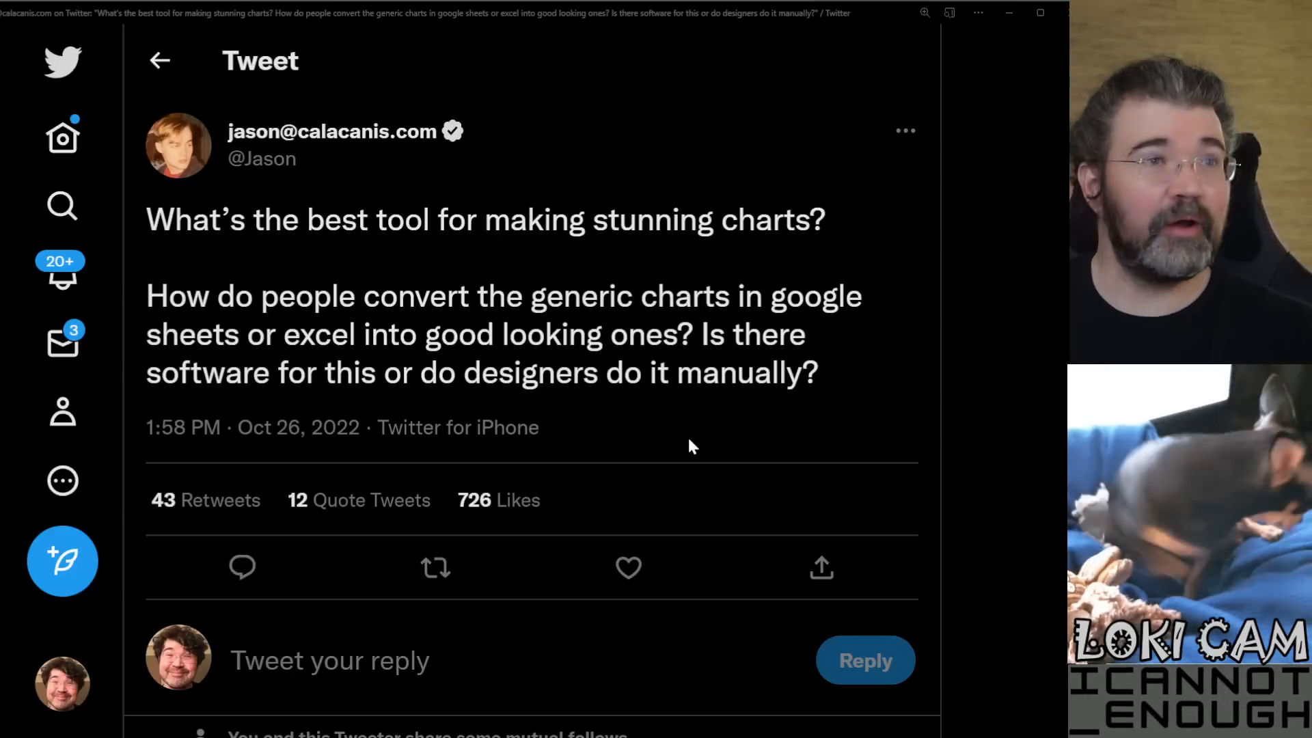
Step: Read the replies to the tweet asking for the best tool for making stunning charts
{"action": "scroll", "coordinate": [689, 441], "scroll_direction": "down", "scroll_amount": 6}
{"action": "scroll", "coordinate": [688, 434], "scroll_direction": "down", "scroll_amount": 2}
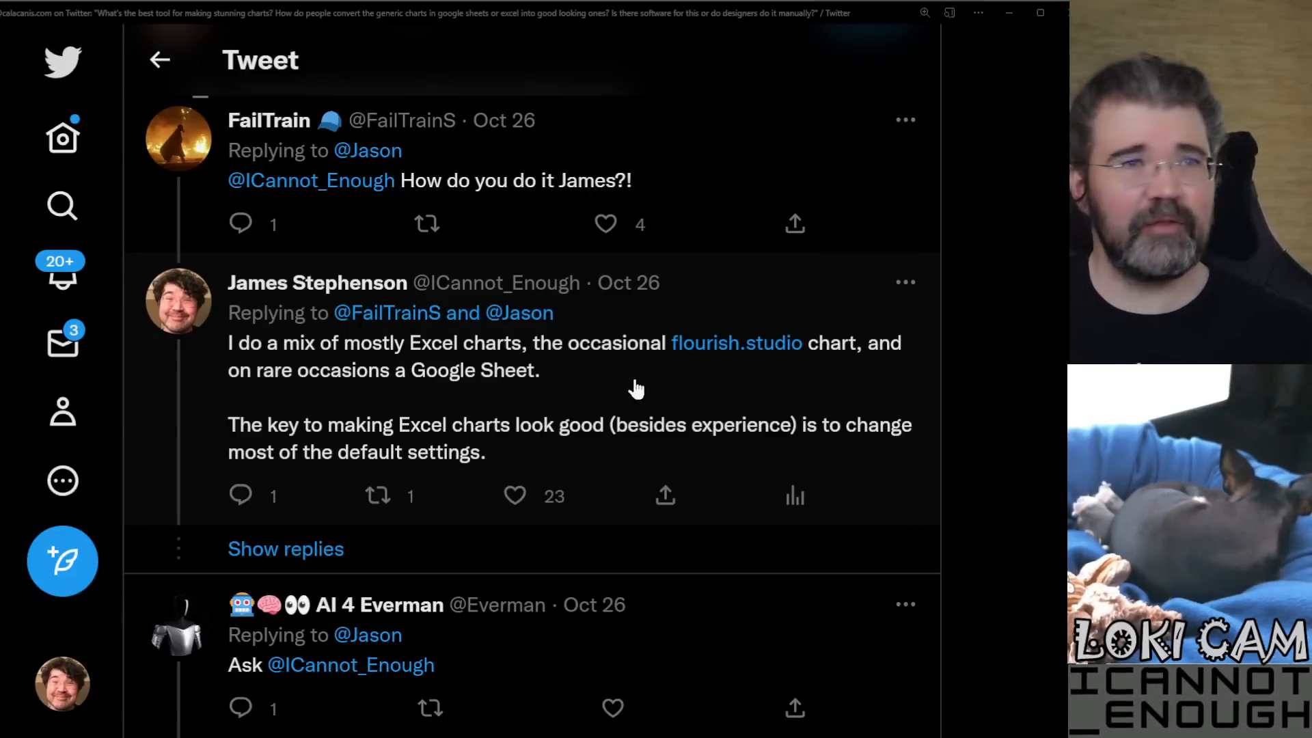
{"action": "scroll", "coordinate": [638, 404], "scroll_direction": "down", "scroll_amount": 2}
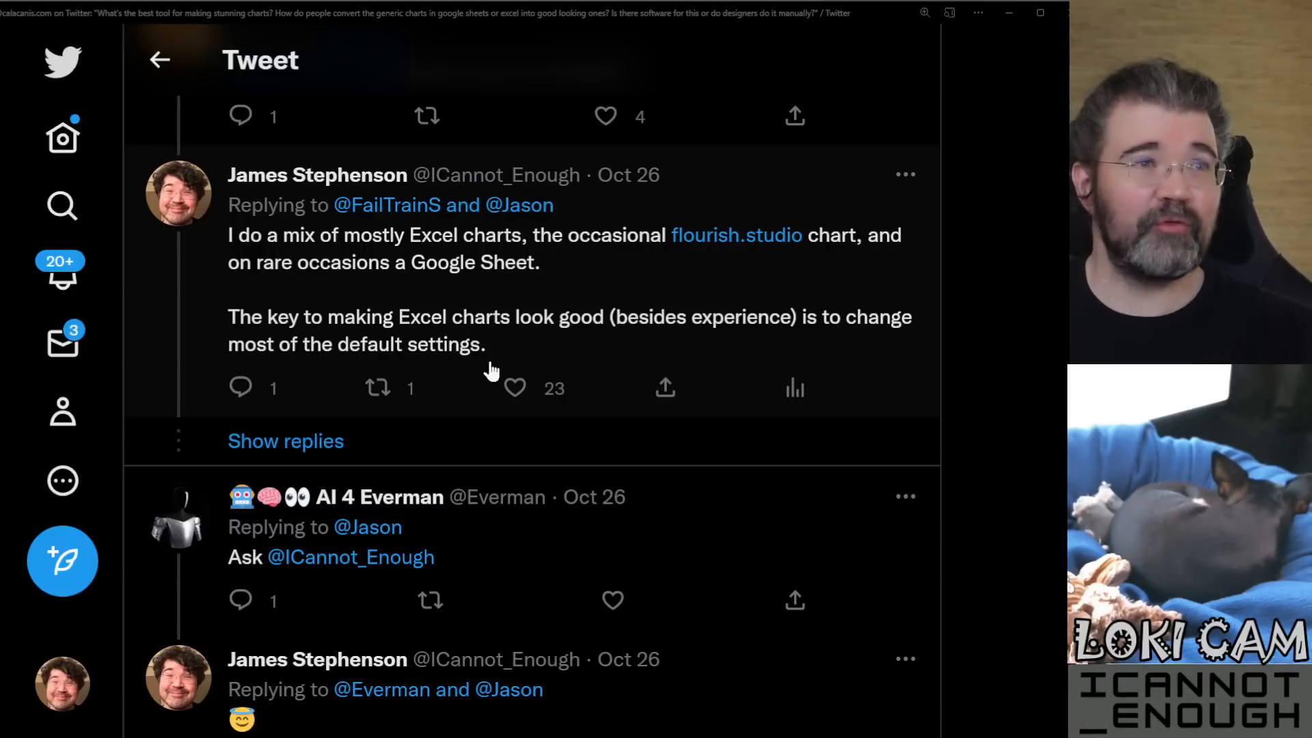
{"action": "scroll", "coordinate": [518, 395], "scroll_direction": "down", "scroll_amount": 1}
{"action": "scroll", "coordinate": [523, 395], "scroll_direction": "down", "scroll_amount": 5}
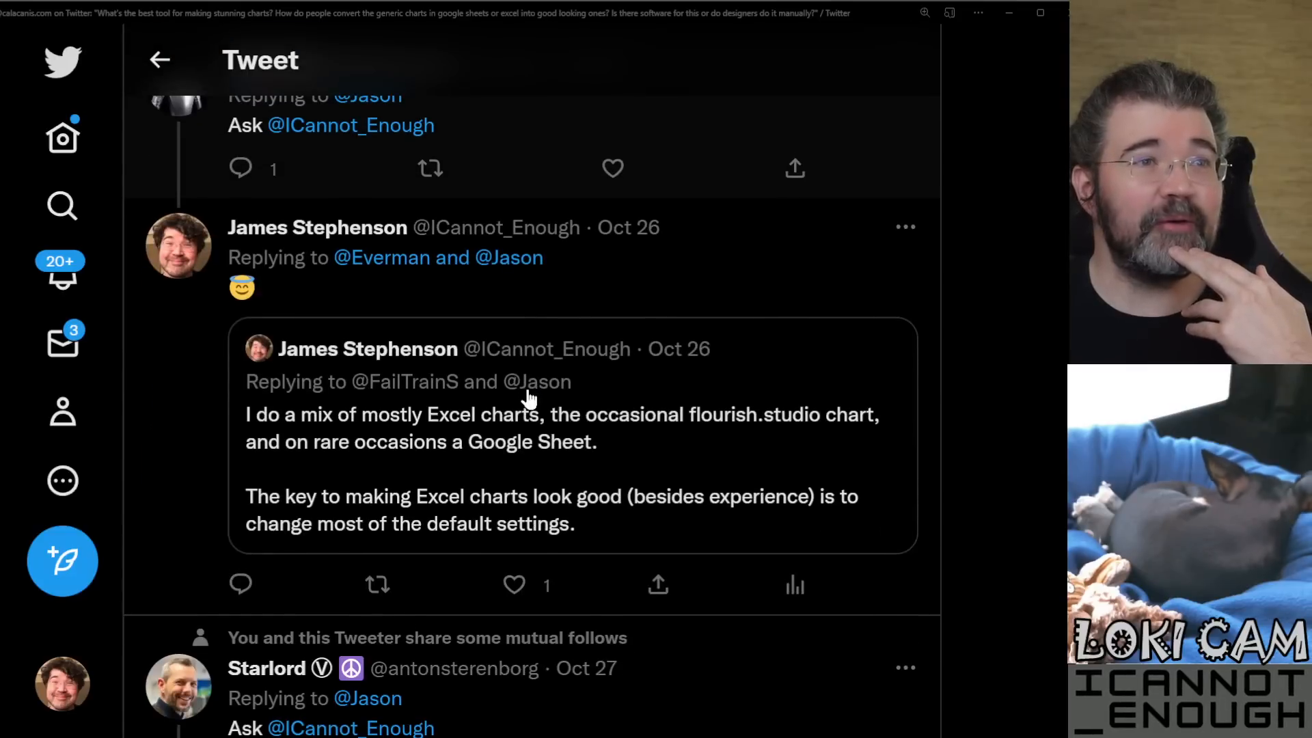
{"action": "scroll", "coordinate": [528, 398], "scroll_direction": "down", "scroll_amount": 5}
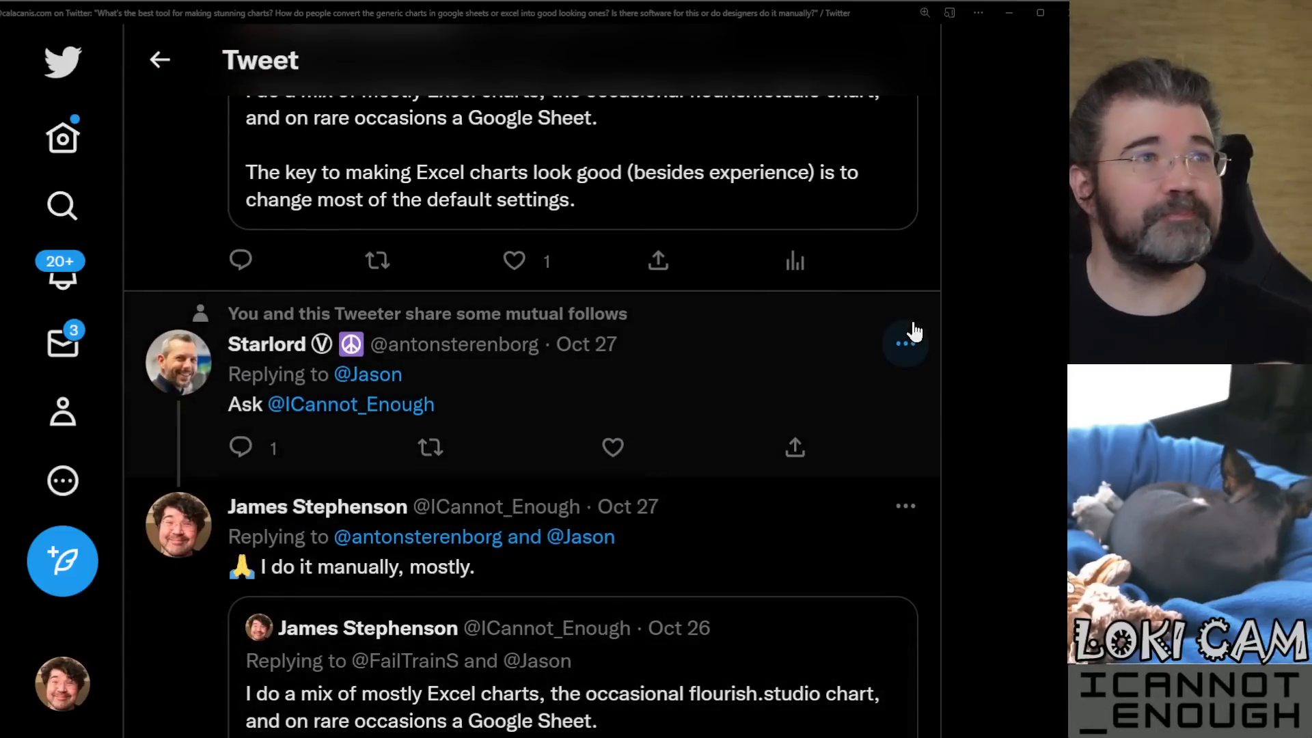
Step: Switch to the Tesla Charts workbook in Excel and examine the finished Ford, GM and Tesla revenue charts below the data table
{"action": "left_click", "coordinate": [1005, 15]}
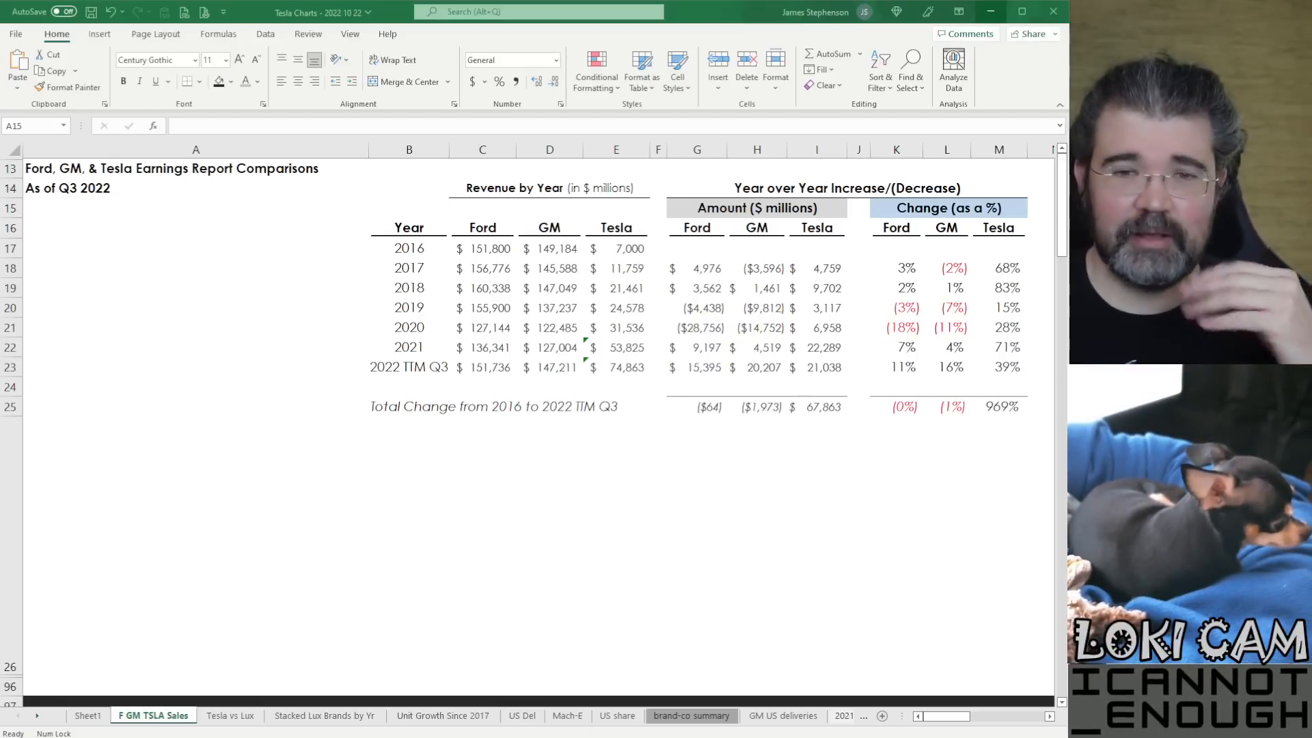
{"action": "left_click", "coordinate": [562, 291]}
{"action": "scroll", "coordinate": [515, 551], "scroll_direction": "down", "scroll_amount": 5}
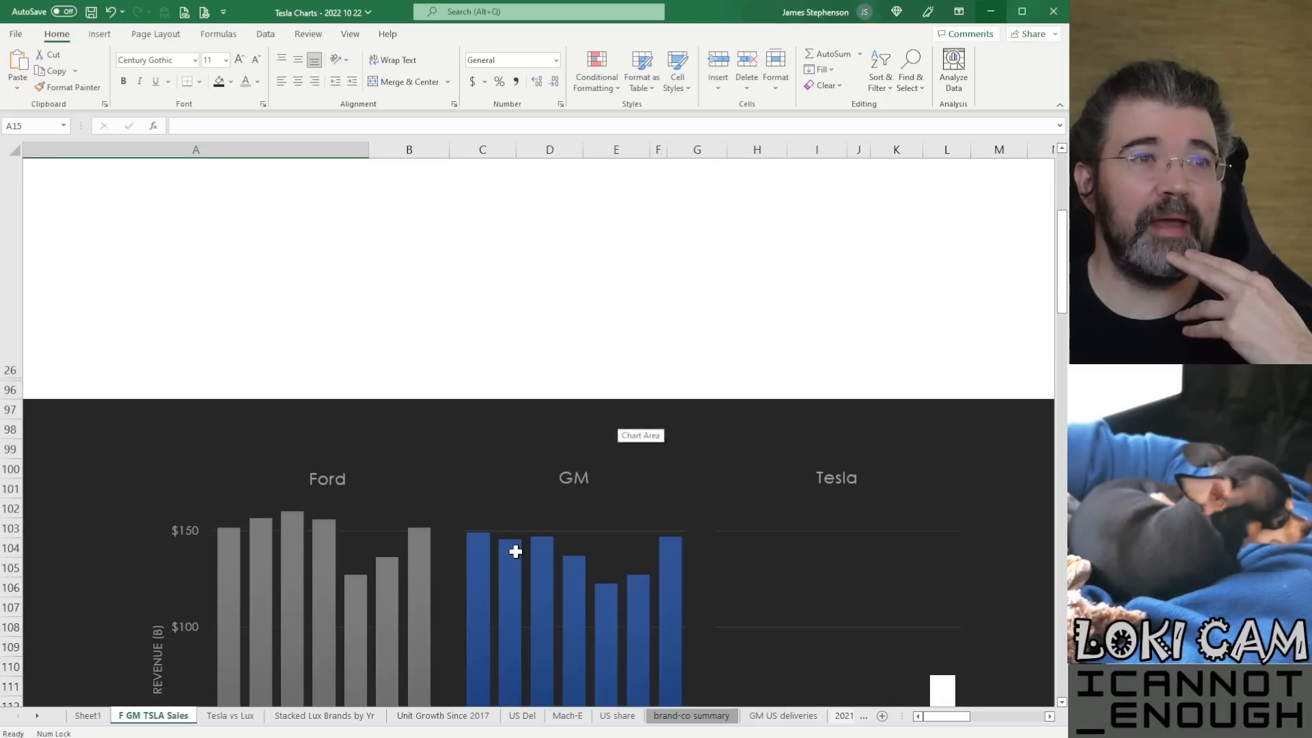
{"action": "scroll", "coordinate": [518, 555], "scroll_direction": "down", "scroll_amount": 1}
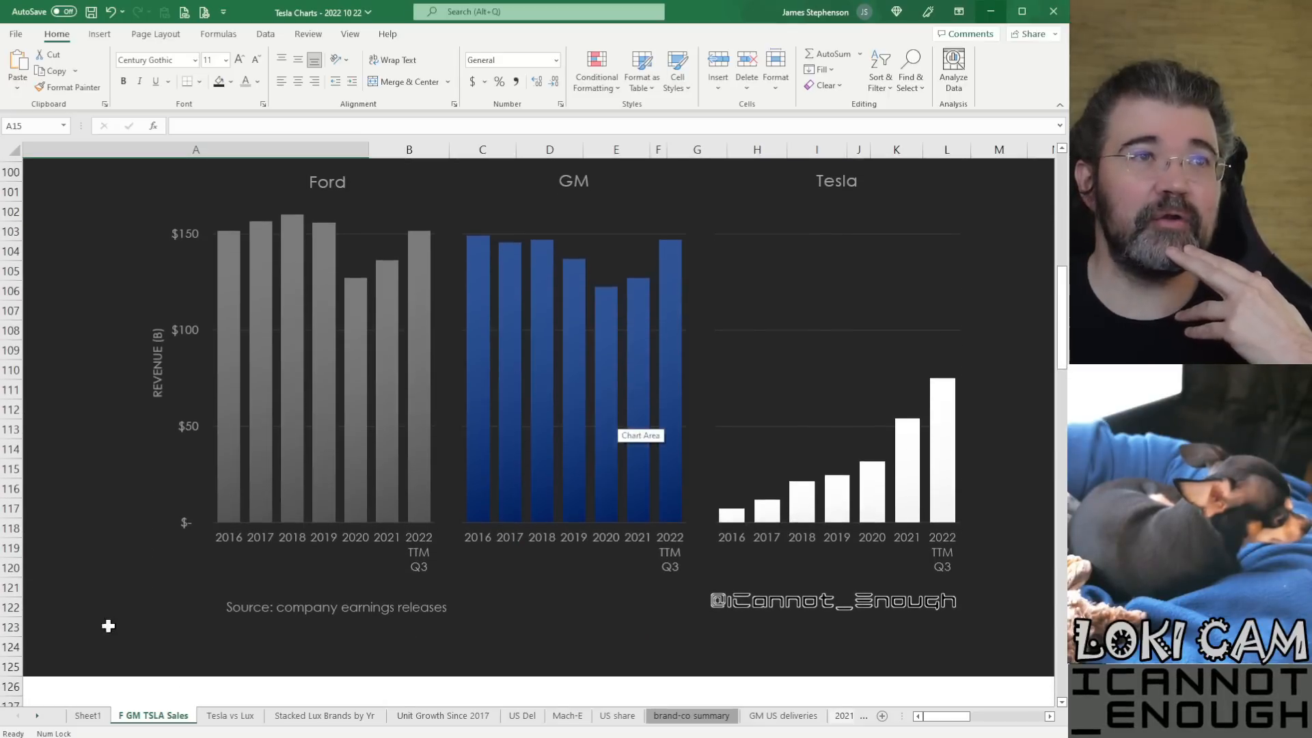
{"action": "left_click", "coordinate": [564, 685]}
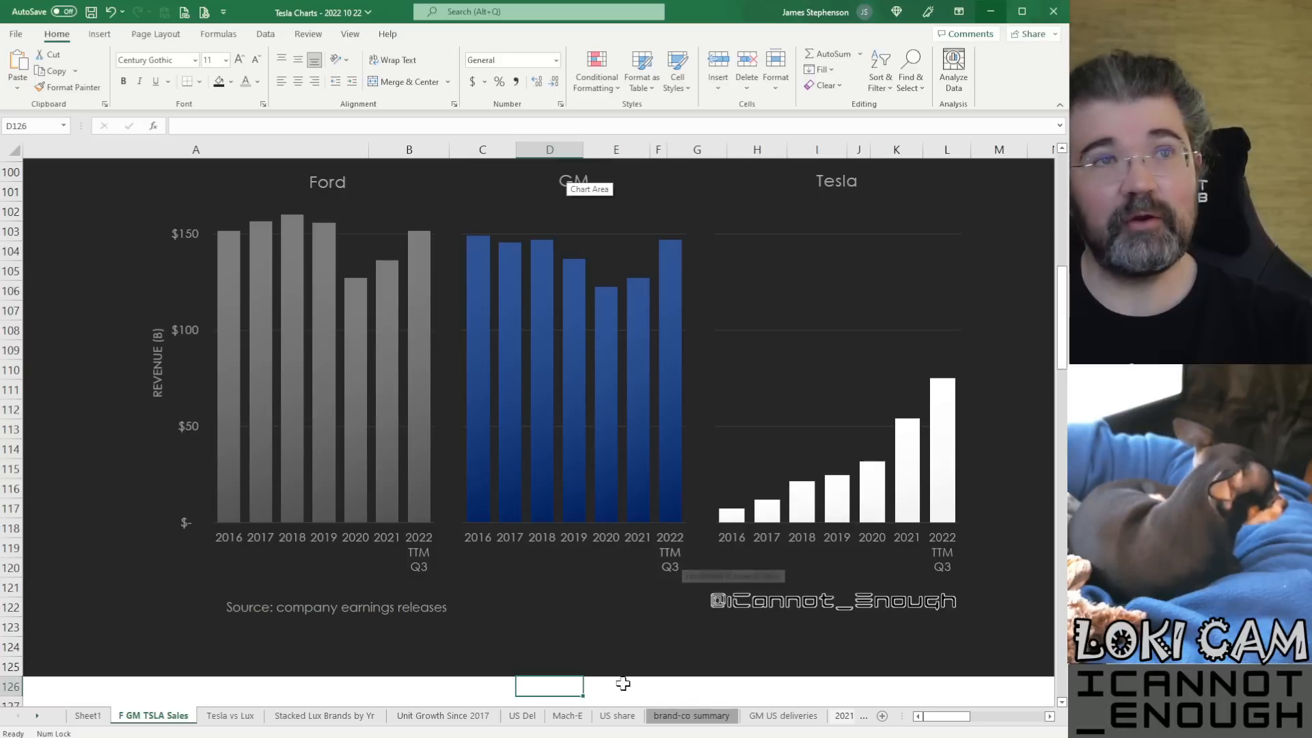
{"action": "left_click", "coordinate": [977, 660]}
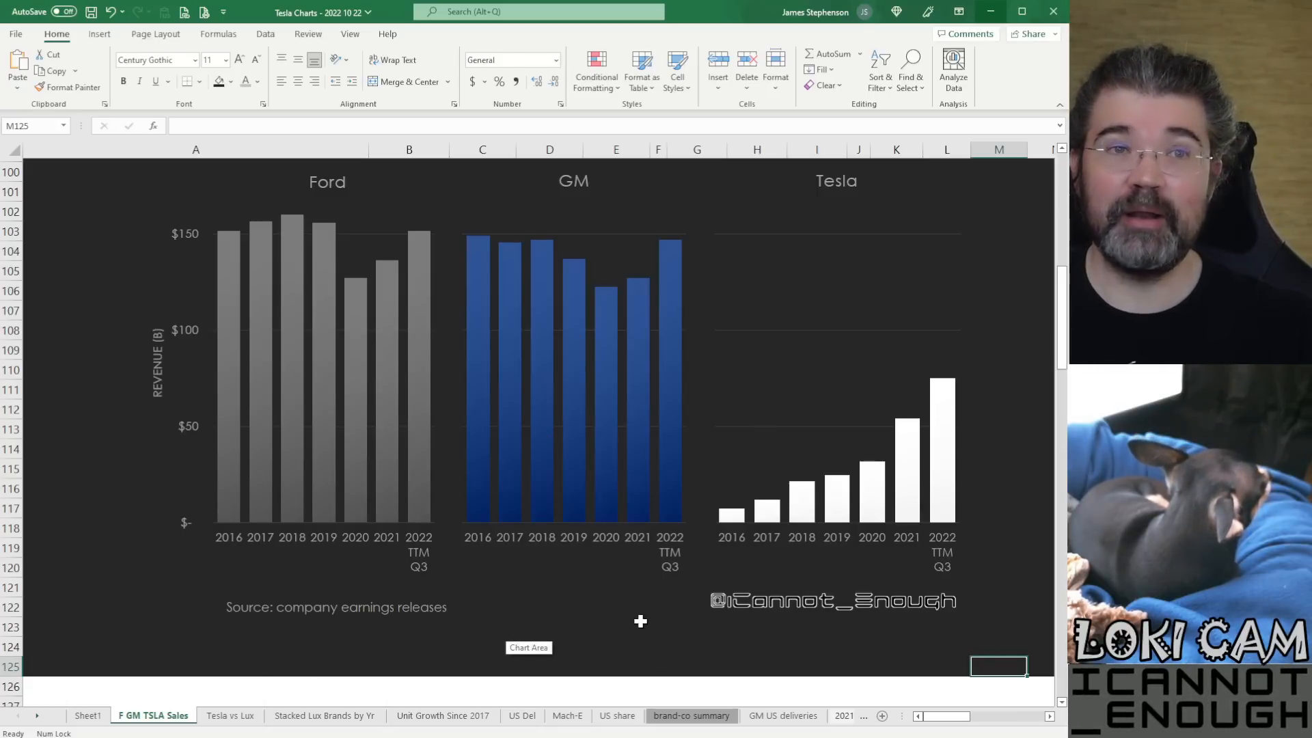
{"action": "left_click", "coordinate": [809, 660]}
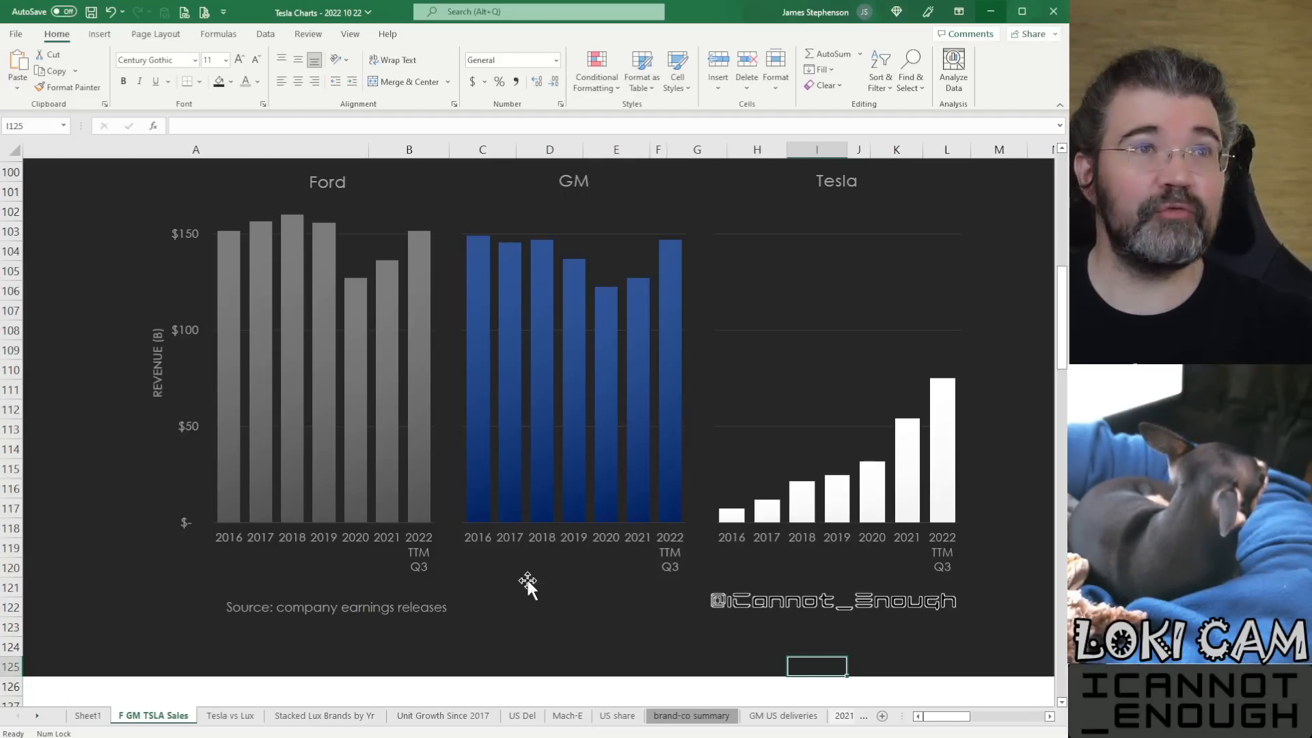
Step: Create a default column chart on its own sheet from the Ford, GM and Tesla revenue by year in C16:E23
{"action": "scroll", "coordinate": [527, 581], "scroll_direction": "up", "scroll_amount": 6}
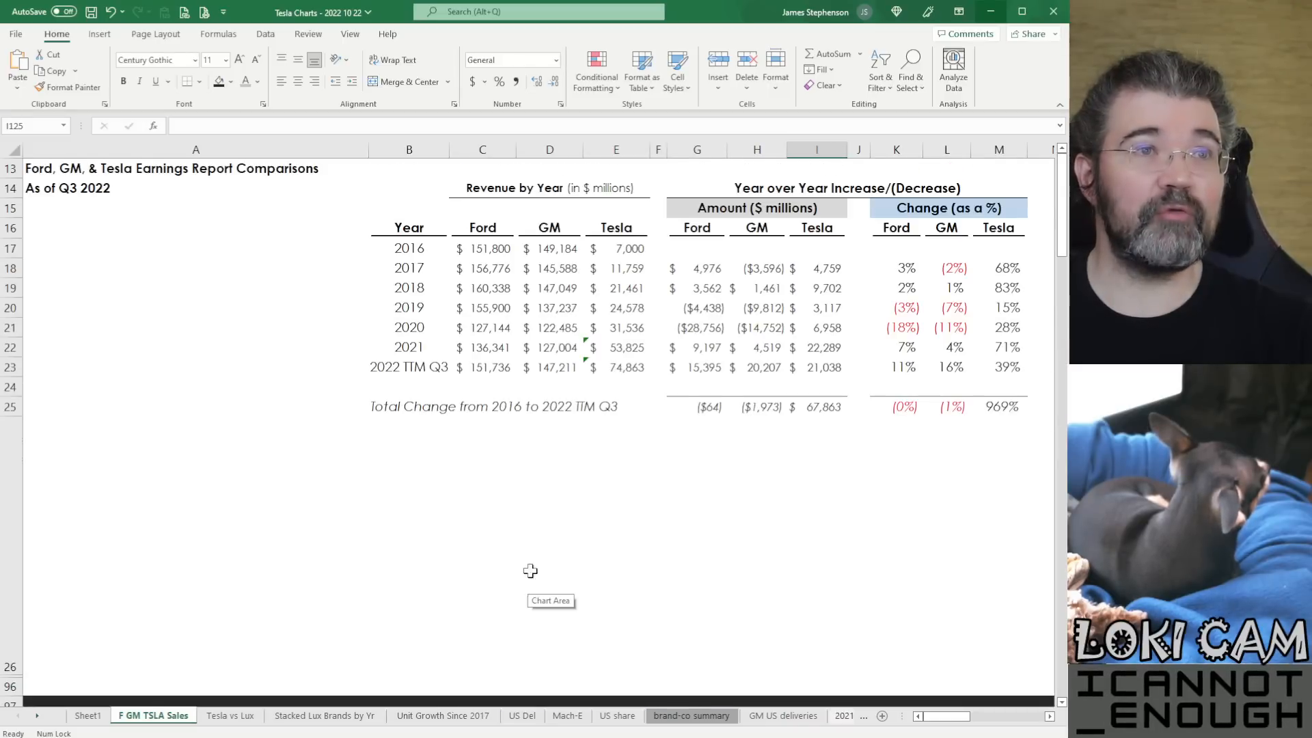
{"action": "left_click_drag", "start_coordinate": [483, 230], "coordinate": [636, 367]}
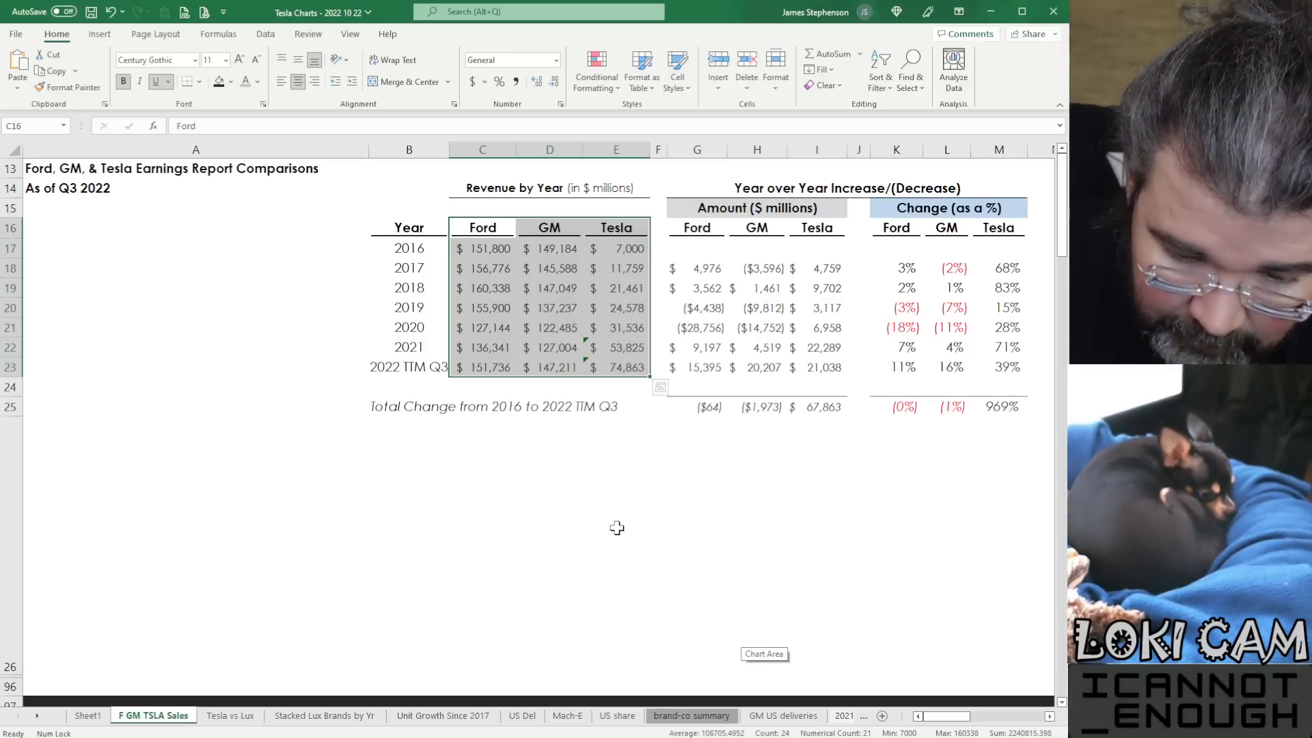
{"action": "key", "text": "F11"}
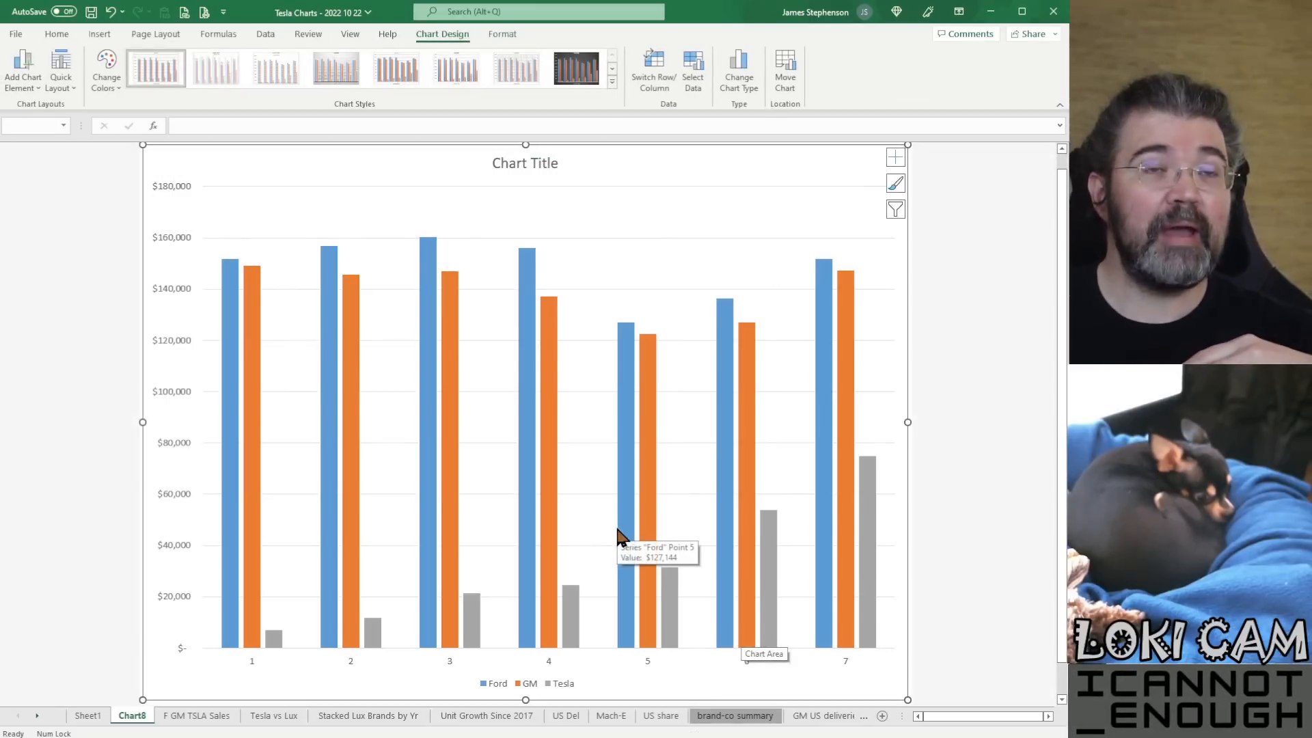
Step: Compare the new default column chart with the finished dark-background charts on the F GM TSLA Sales sheet
{"action": "left_click", "coordinate": [984, 475]}
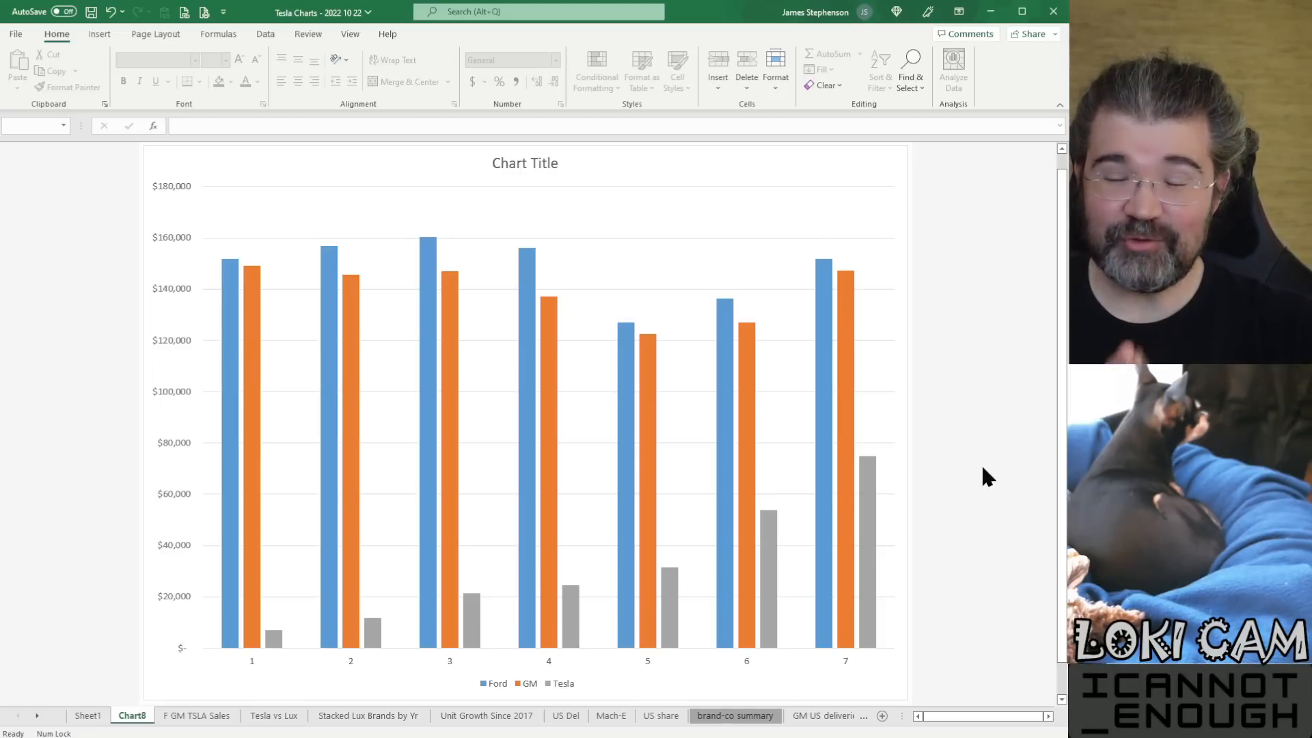
{"action": "left_click", "coordinate": [906, 310]}
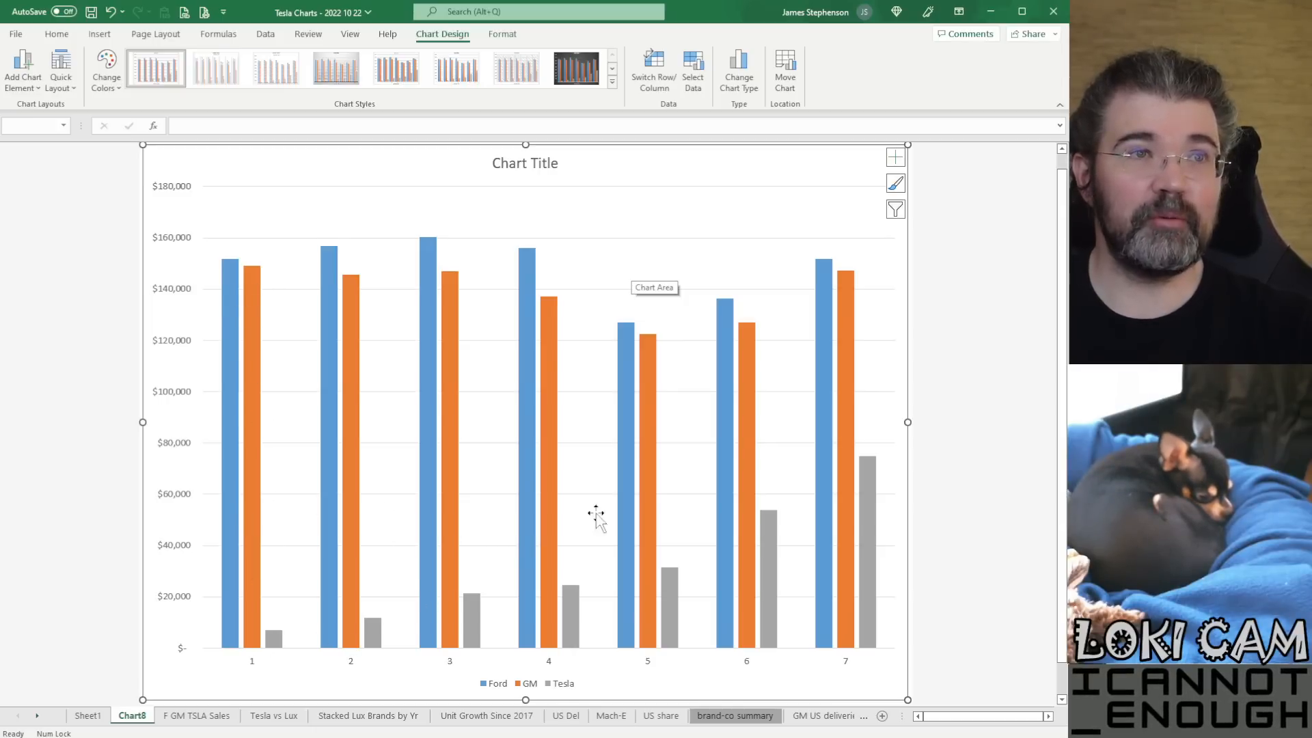
{"action": "left_click", "coordinate": [1017, 449]}
{"action": "left_click", "coordinate": [179, 715]}
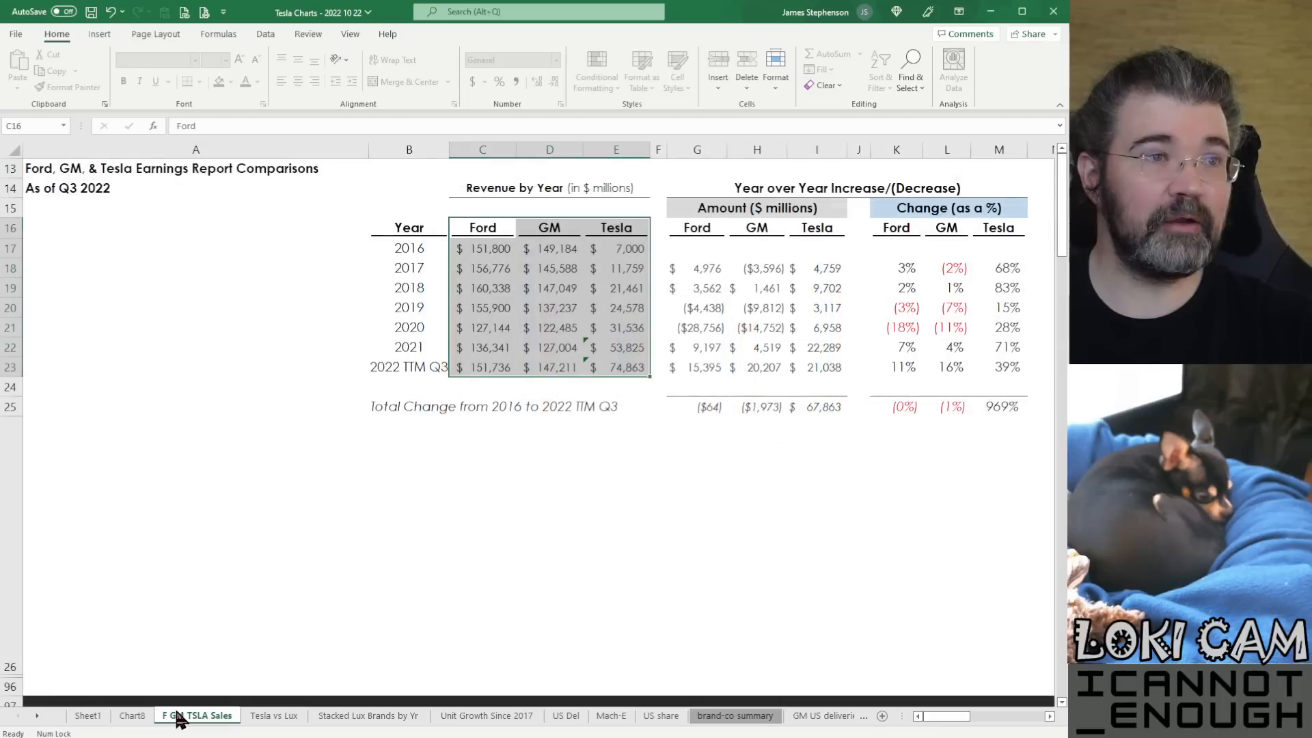
{"action": "scroll", "coordinate": [530, 492], "scroll_direction": "down", "scroll_amount": 8}
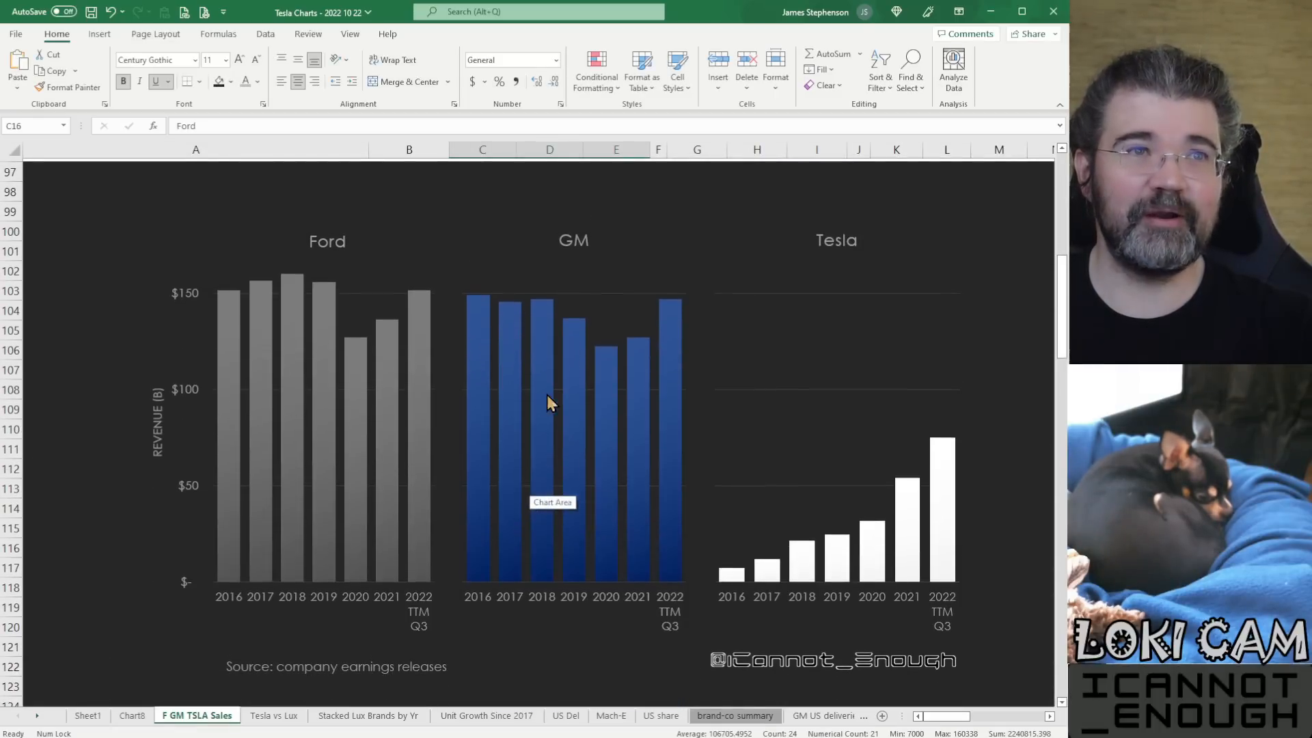
{"action": "left_click", "coordinate": [1045, 683]}
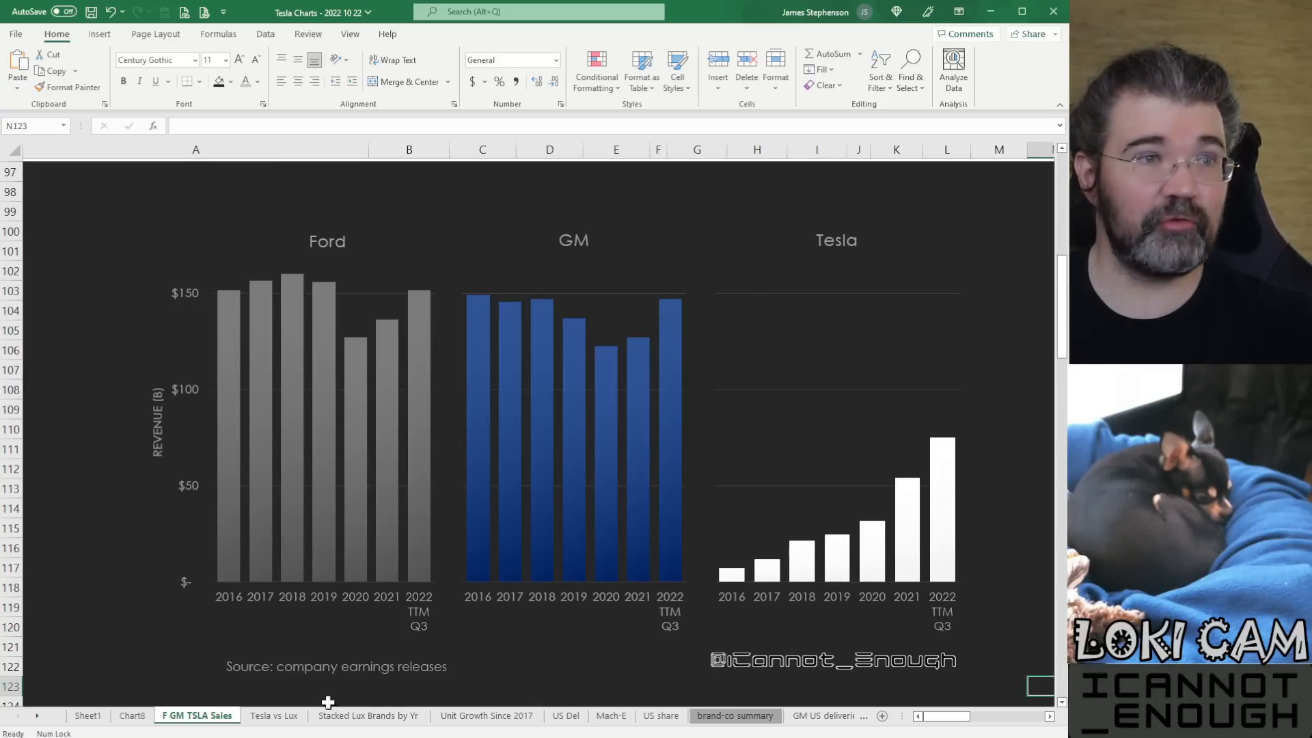
{"action": "left_click", "coordinate": [137, 715]}
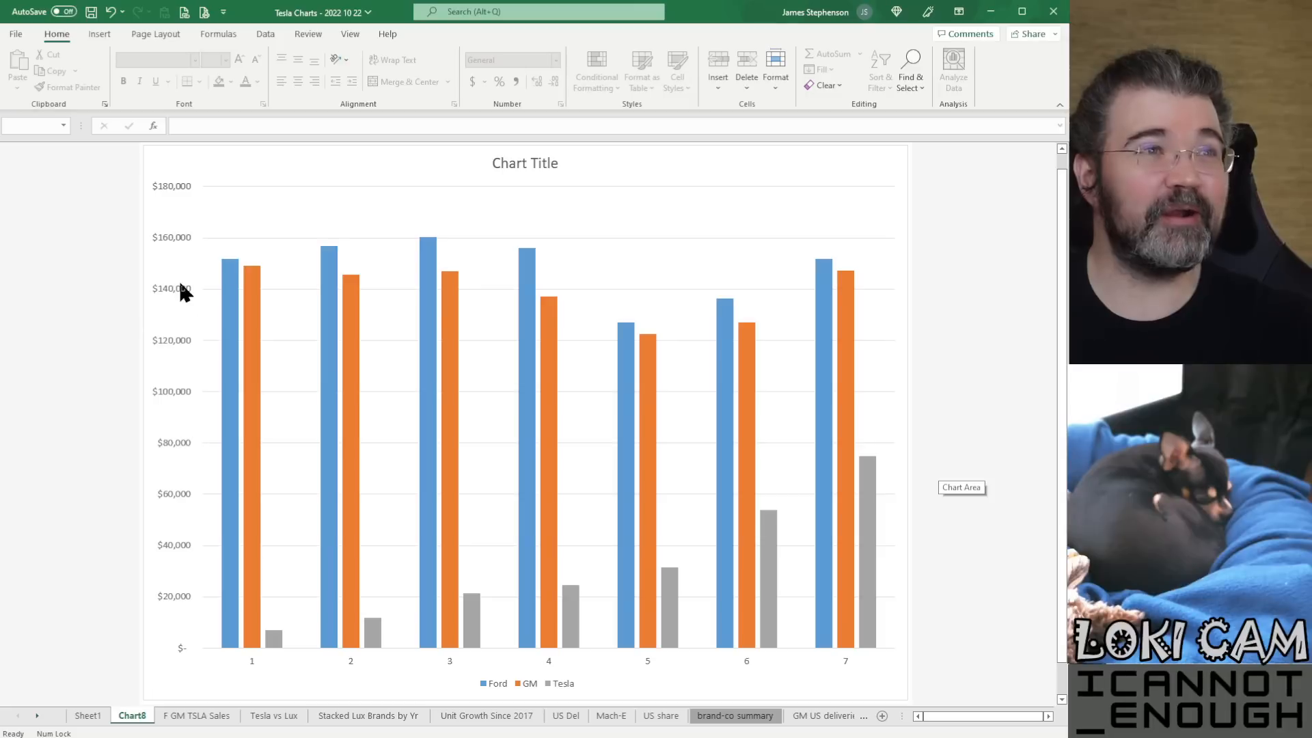
{"action": "left_click", "coordinate": [909, 204]}
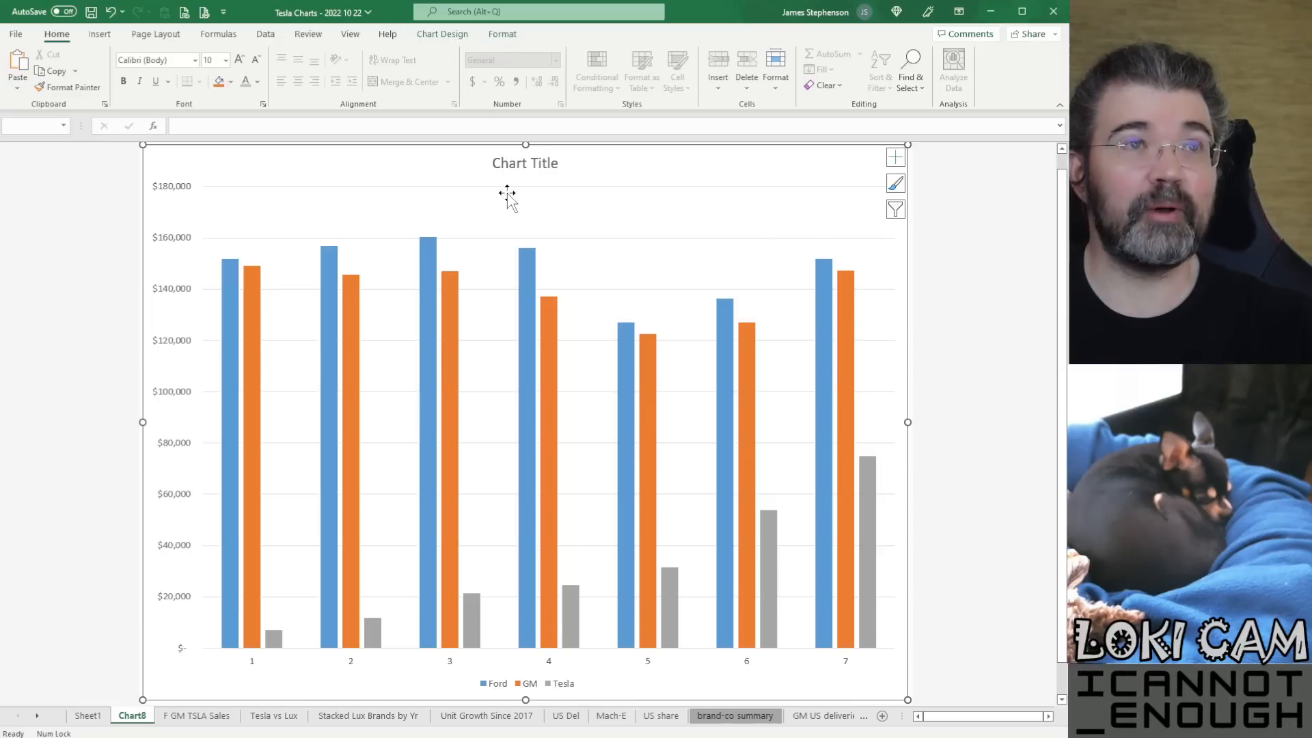
{"action": "left_click", "coordinate": [947, 473]}
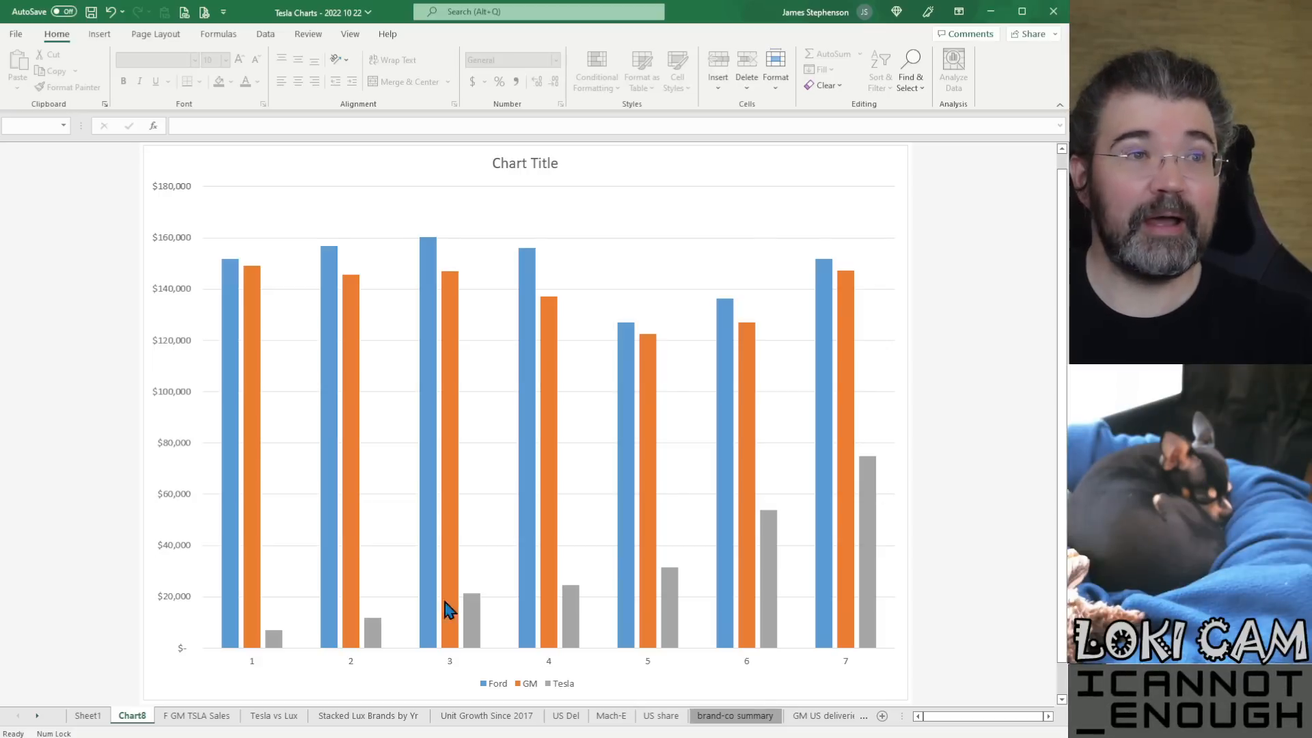
Step: Examine the revenue table and the separate Ford, GM and Tesla charts on the F GM TSLA Sales sheet
{"action": "left_click", "coordinate": [198, 716]}
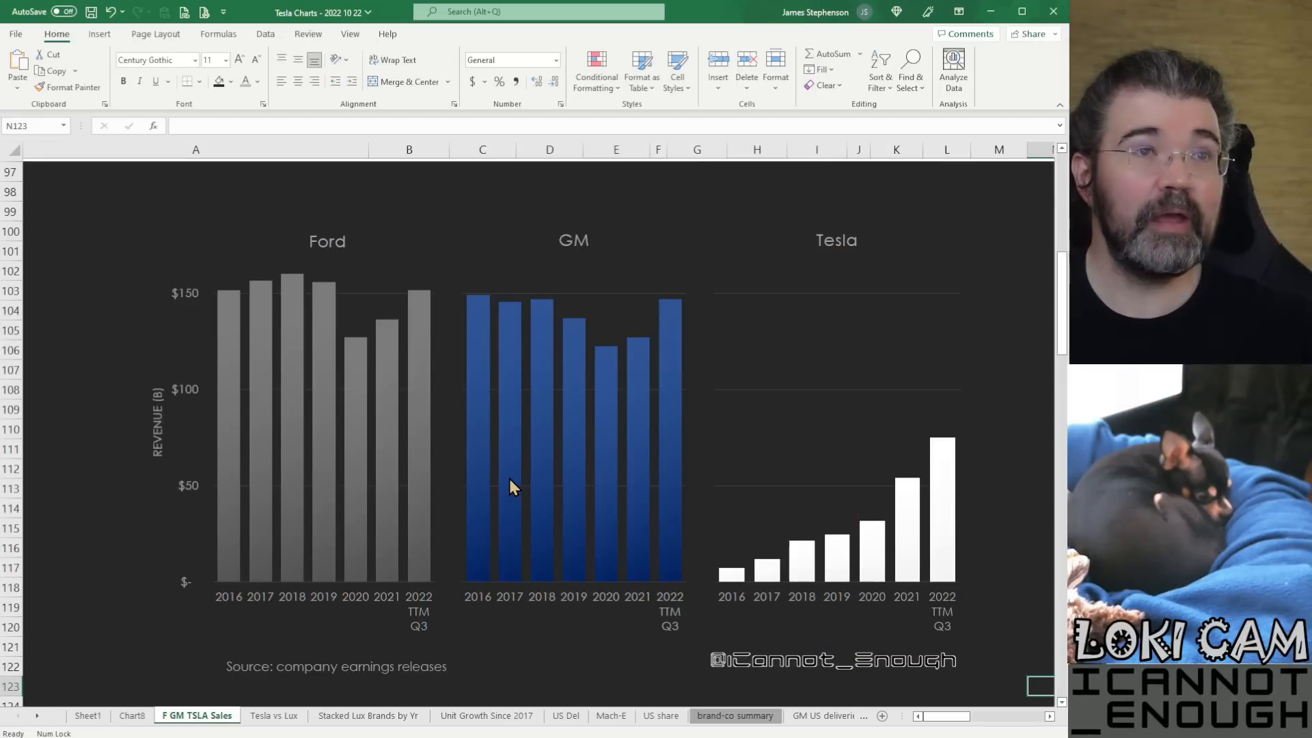
{"action": "scroll", "coordinate": [510, 478], "scroll_direction": "up", "scroll_amount": 5}
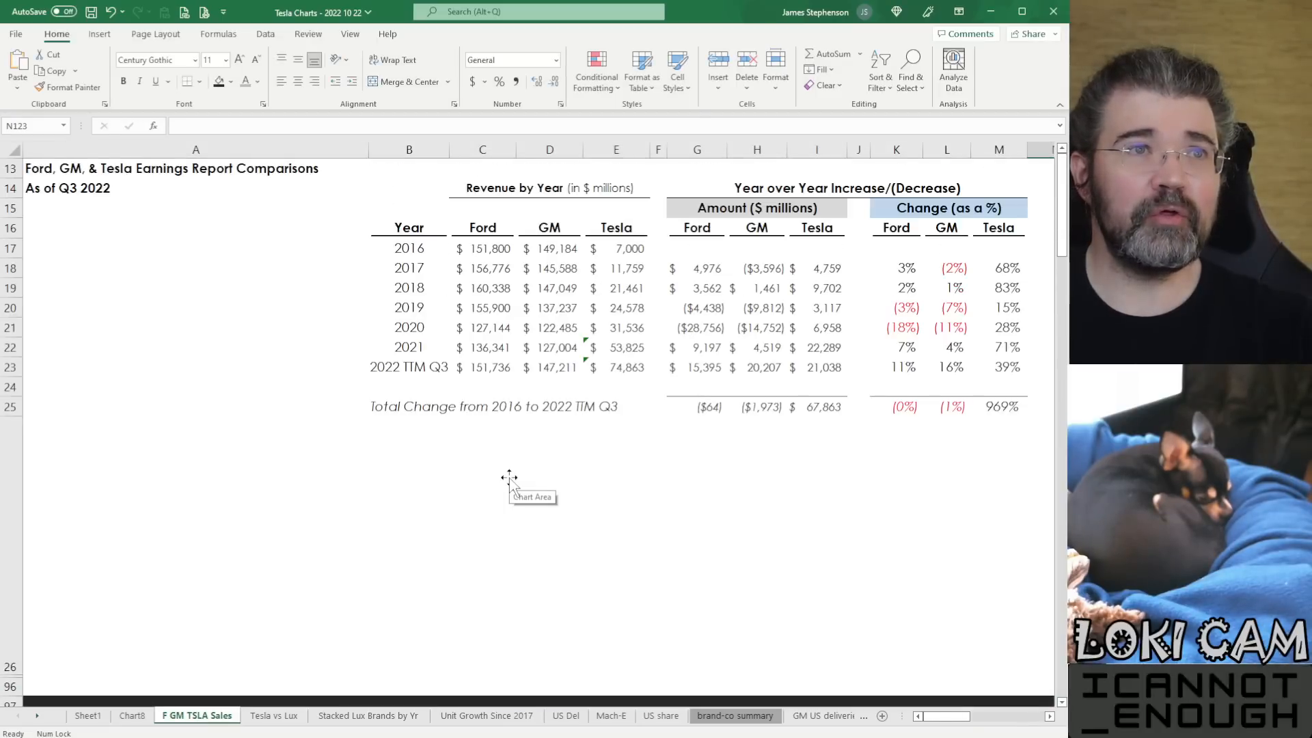
{"action": "scroll", "coordinate": [510, 479], "scroll_direction": "down", "scroll_amount": 5}
{"action": "scroll", "coordinate": [509, 487], "scroll_direction": "down", "scroll_amount": 1}
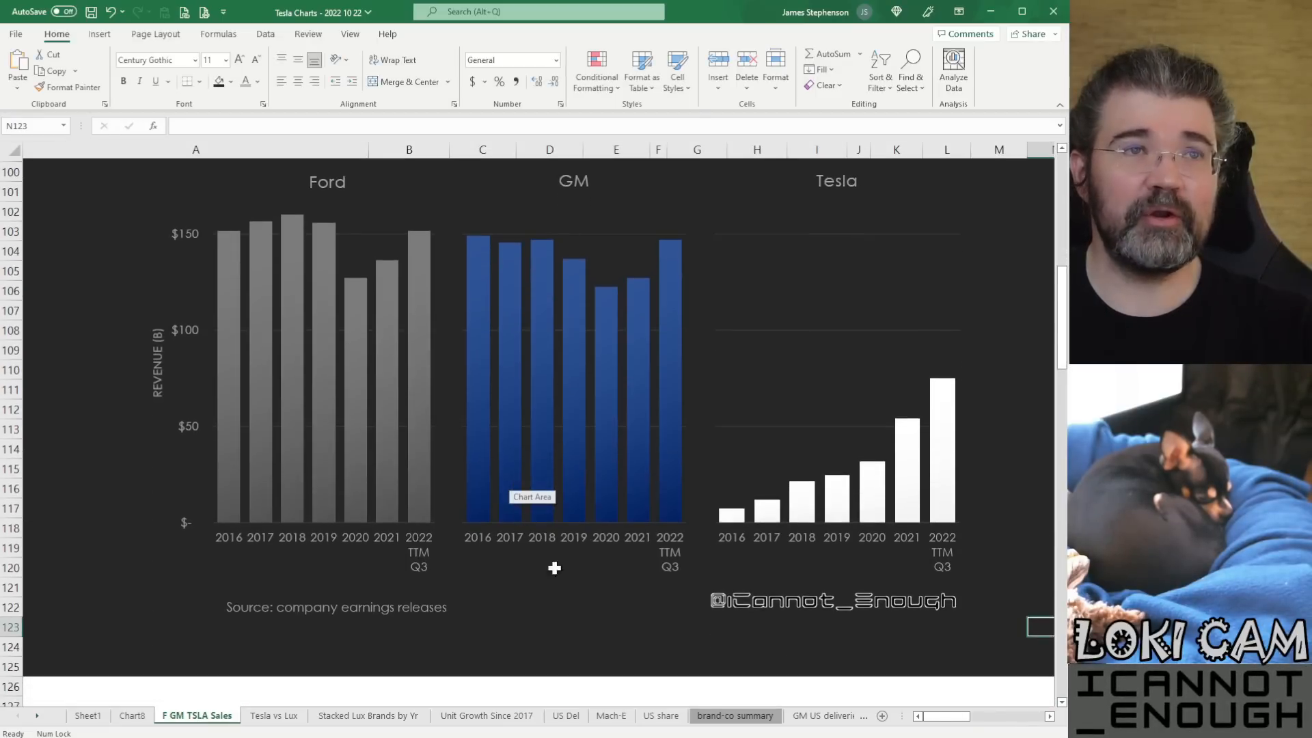
{"action": "scroll", "coordinate": [606, 576], "scroll_direction": "up", "scroll_amount": 1}
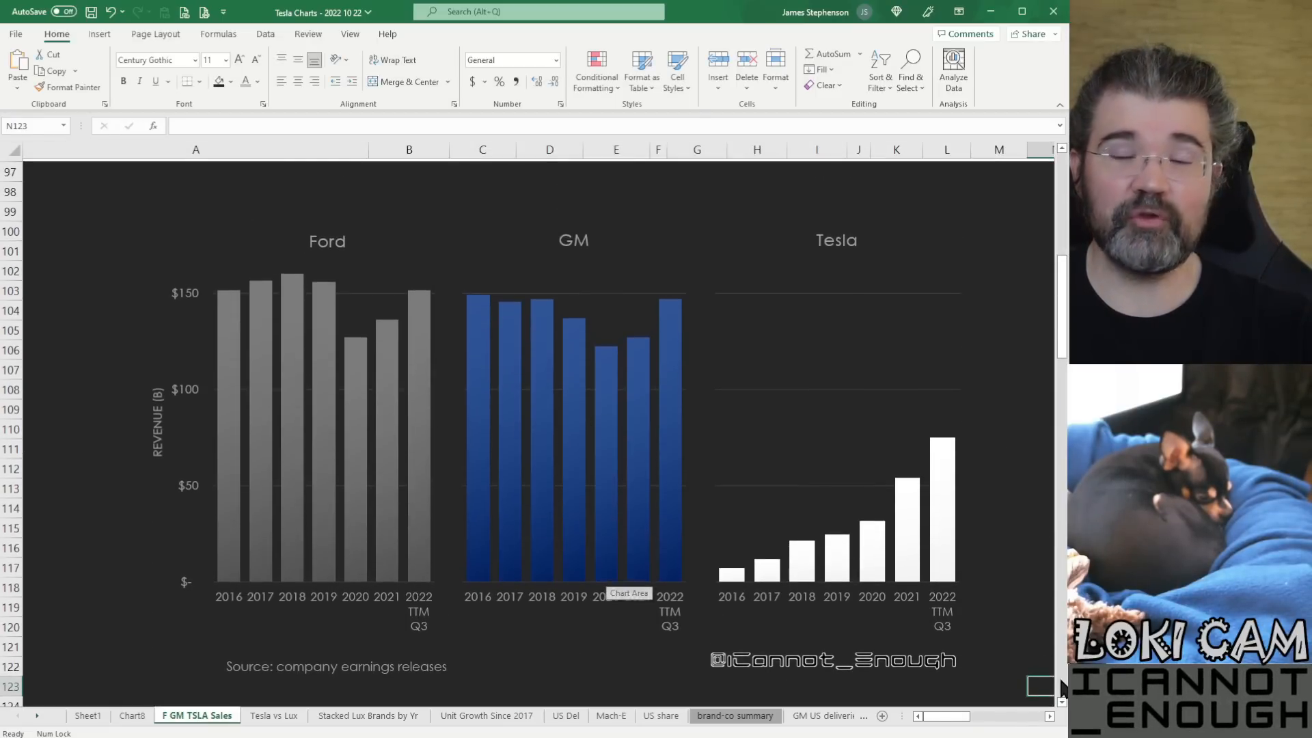
{"action": "left_click", "coordinate": [308, 371]}
{"action": "left_click", "coordinate": [506, 362]}
{"action": "left_click", "coordinate": [951, 412]}
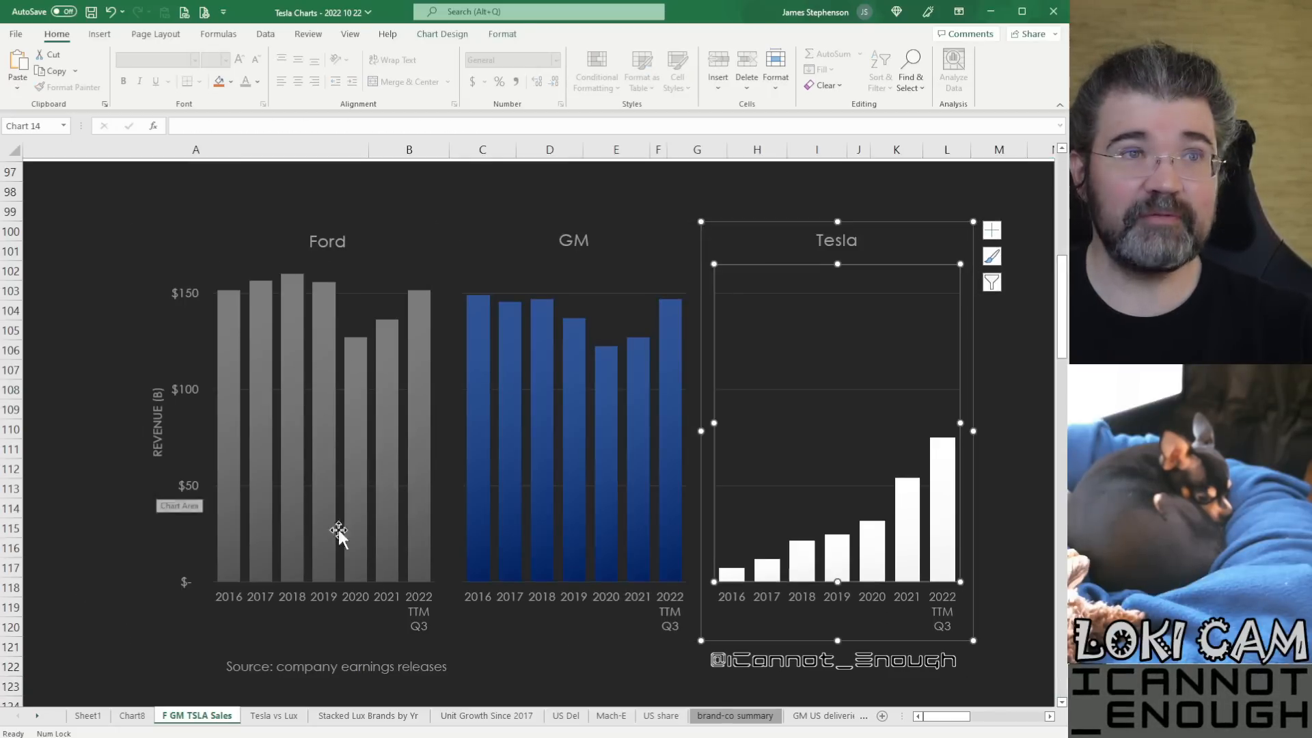
{"action": "left_click", "coordinate": [359, 188]}
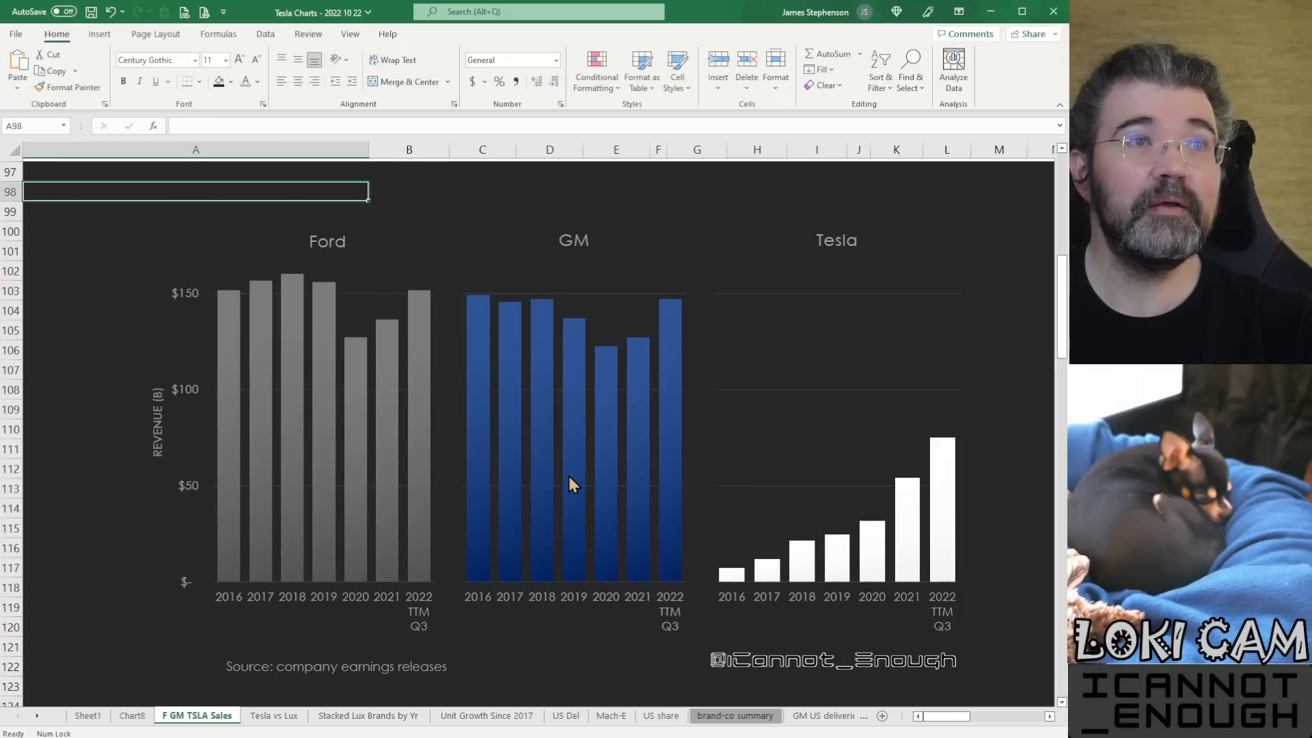
{"action": "mouse_move", "coordinate": [567, 477]}
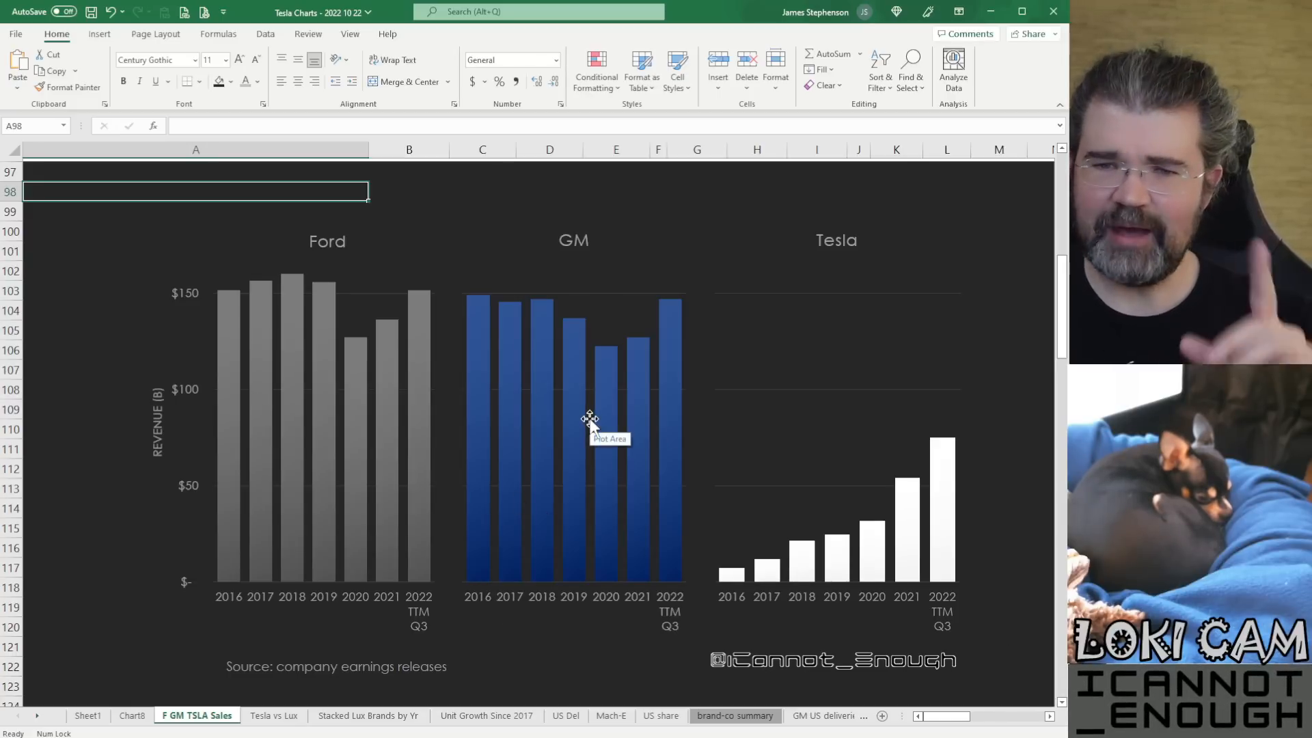
Step: Review the Ford revenue column and the 2022 TTM Q3 revenue formulas for Tesla and Ford
{"action": "scroll", "coordinate": [332, 553], "scroll_direction": "up", "scroll_amount": 5}
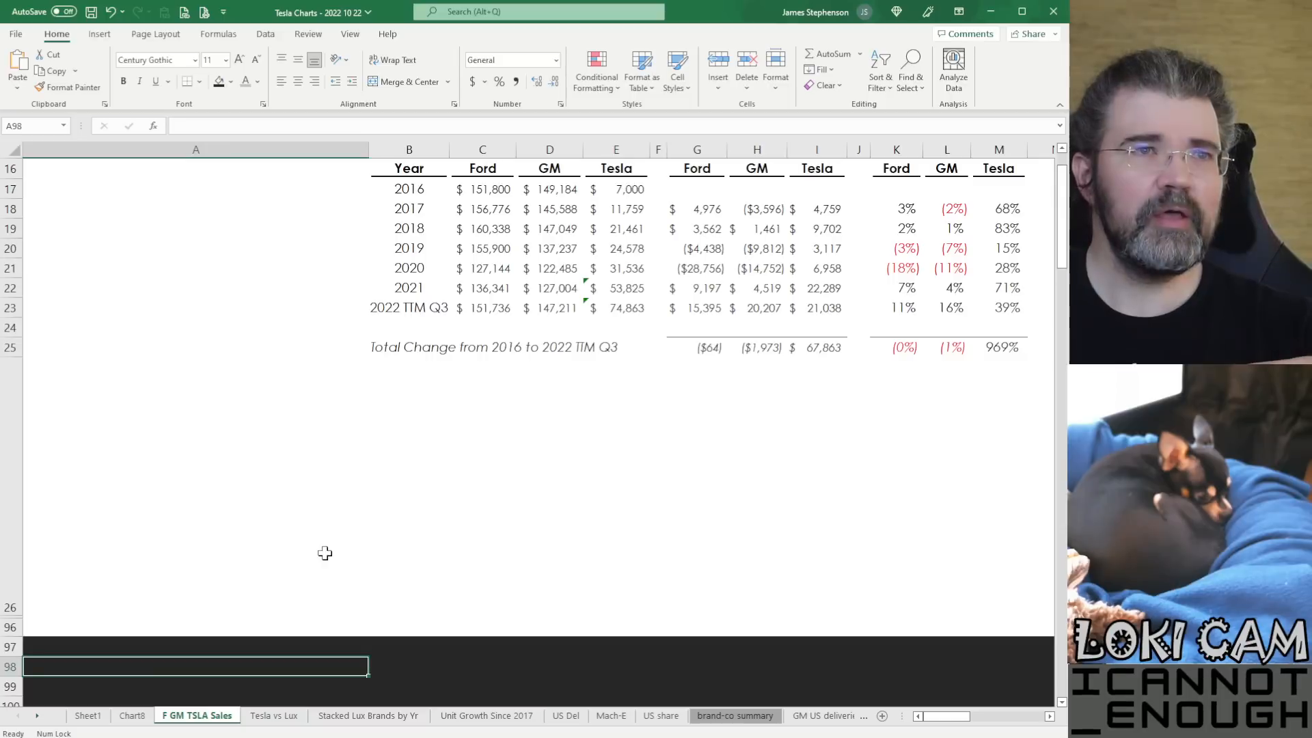
{"action": "left_click_drag", "start_coordinate": [480, 230], "coordinate": [492, 339]}
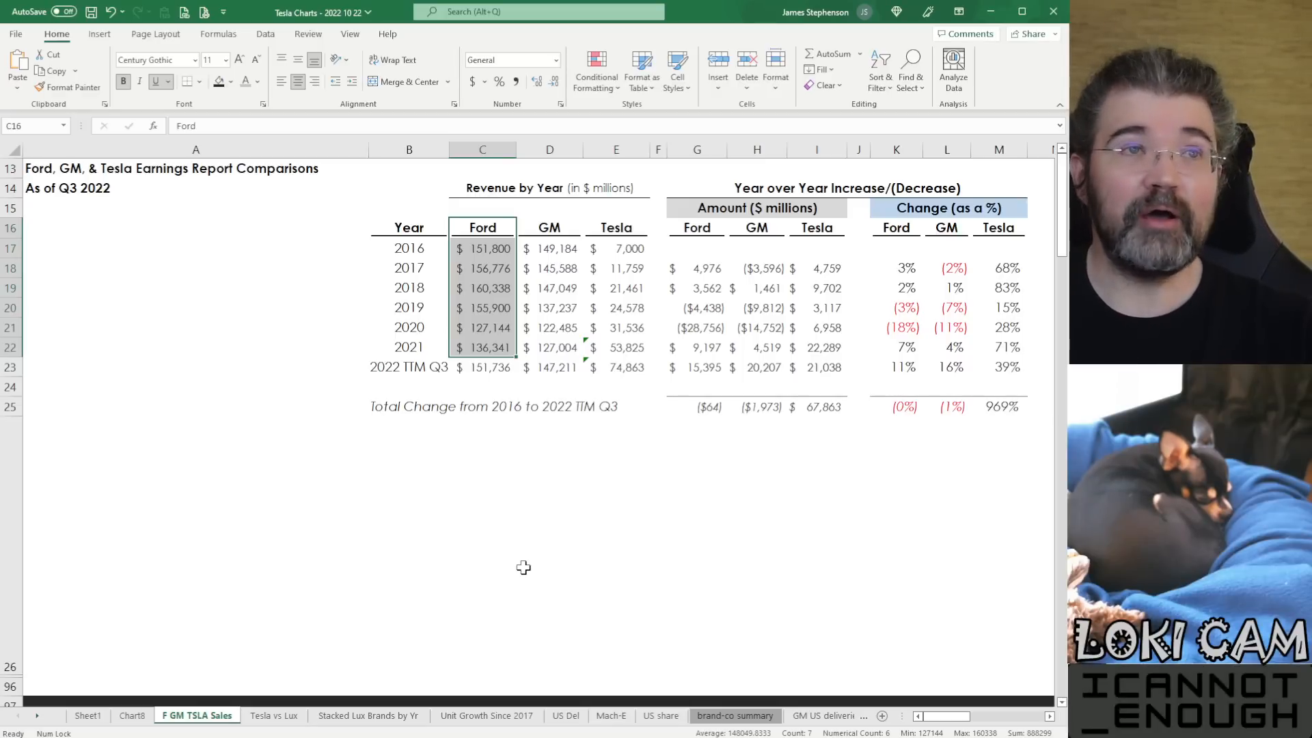
{"action": "key", "text": "shift+Down"}
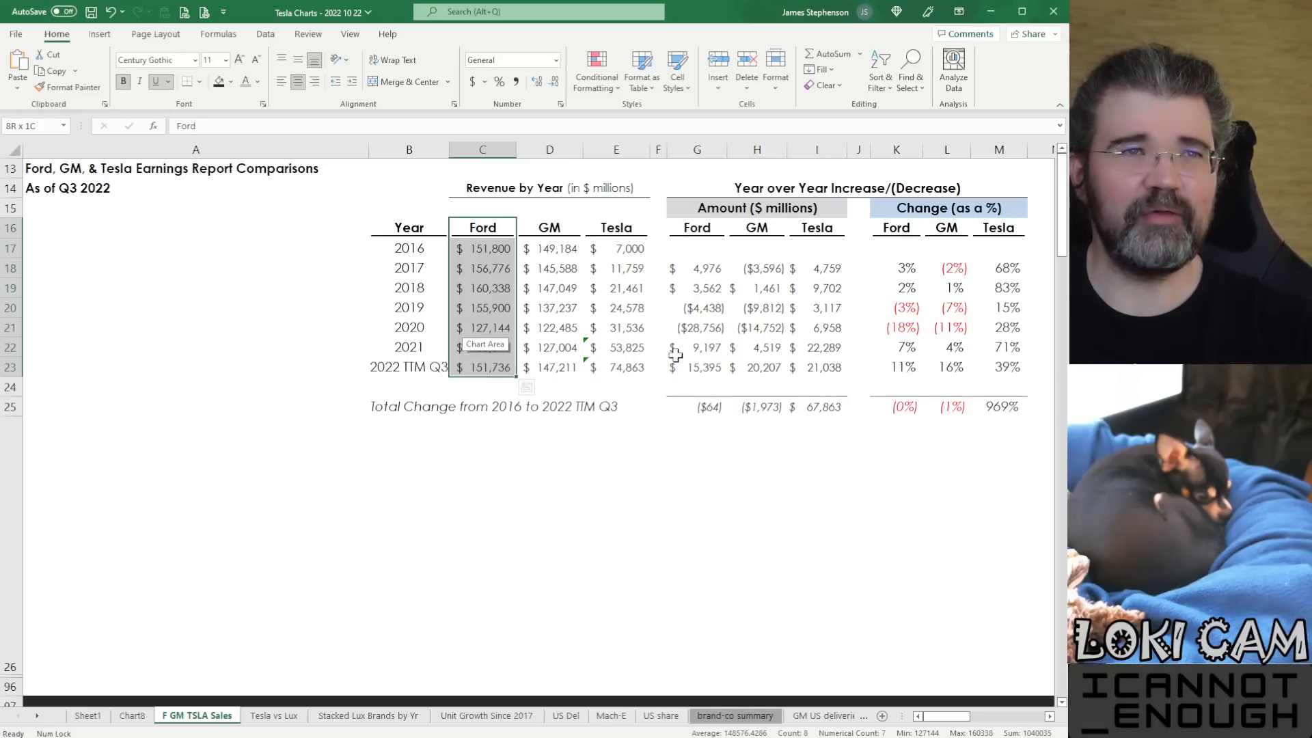
{"action": "left_click", "coordinate": [618, 368]}
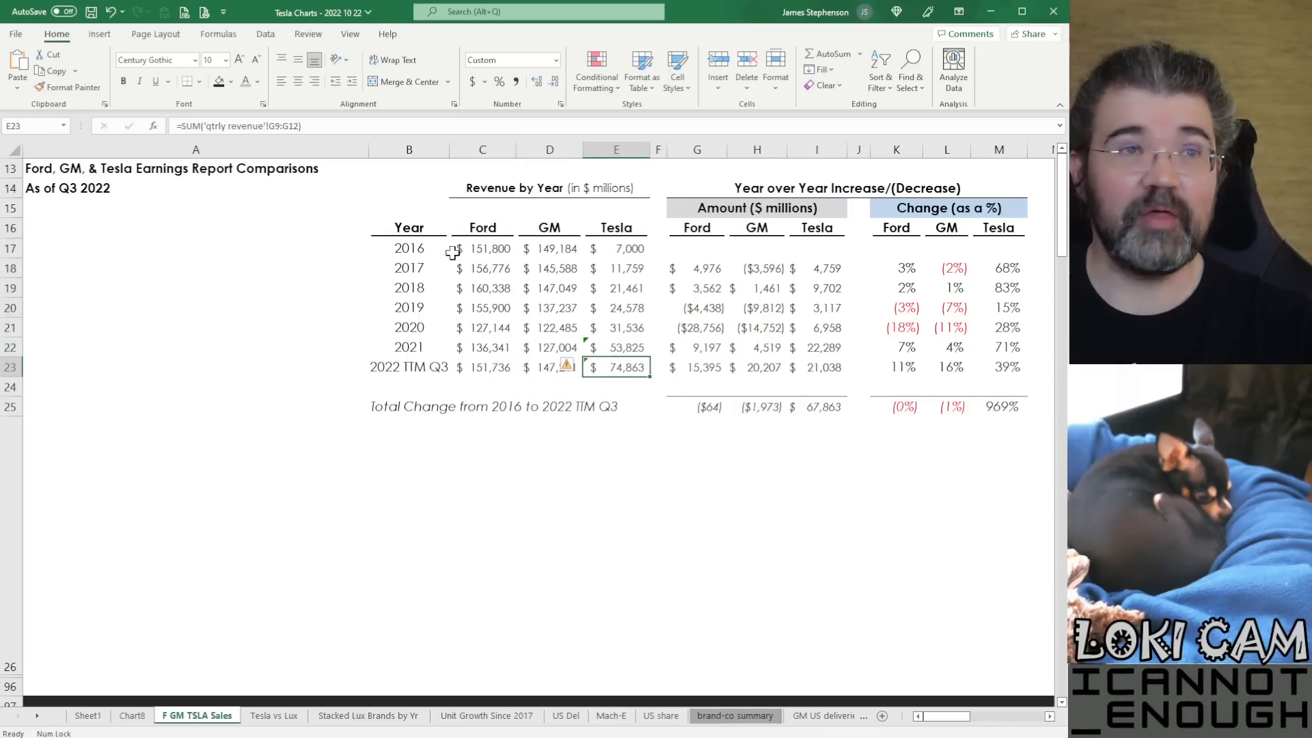
{"action": "left_click_drag", "start_coordinate": [479, 229], "coordinate": [491, 371]}
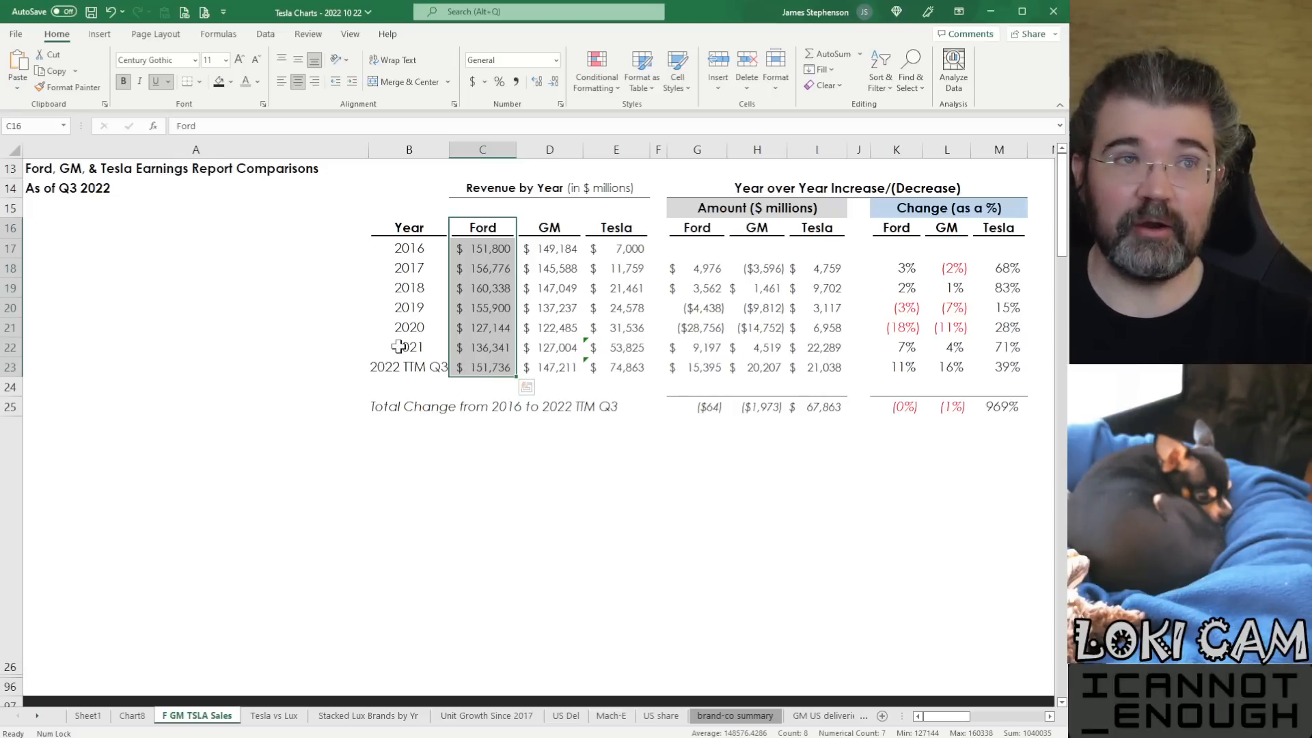
{"action": "left_click", "coordinate": [472, 348]}
{"action": "left_click", "coordinate": [468, 367]}
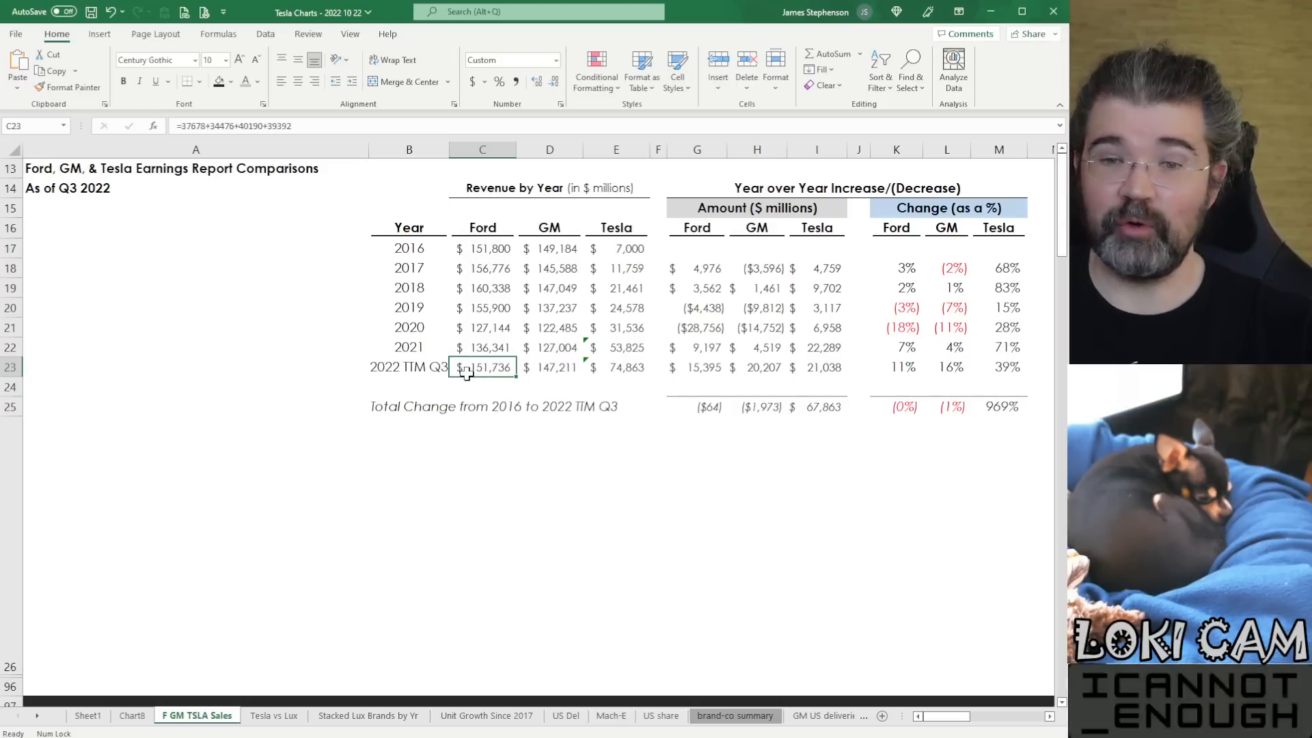
Step: Create a default column chart on its own sheet from the Ford revenue in C16:C23
{"action": "left_click_drag", "start_coordinate": [482, 232], "coordinate": [499, 368]}
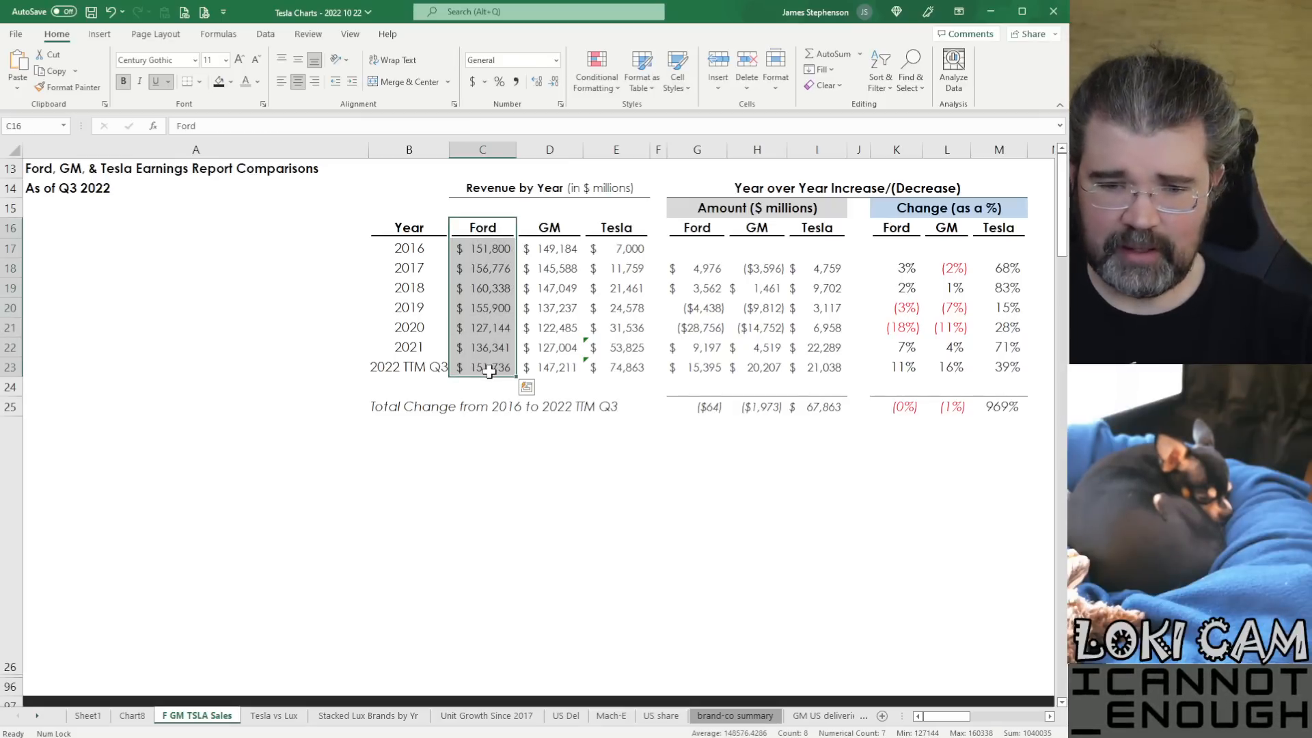
{"action": "key", "text": "F11"}
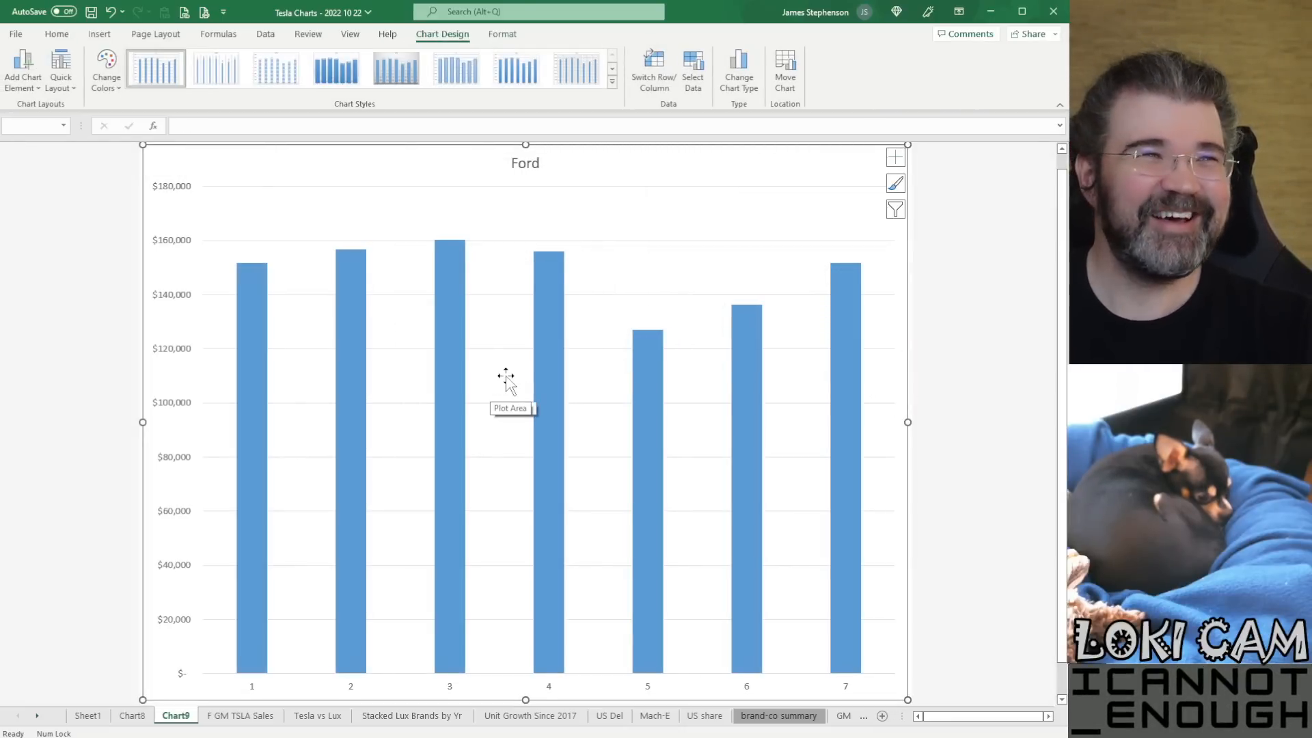
{"action": "mouse_move", "coordinate": [853, 476]}
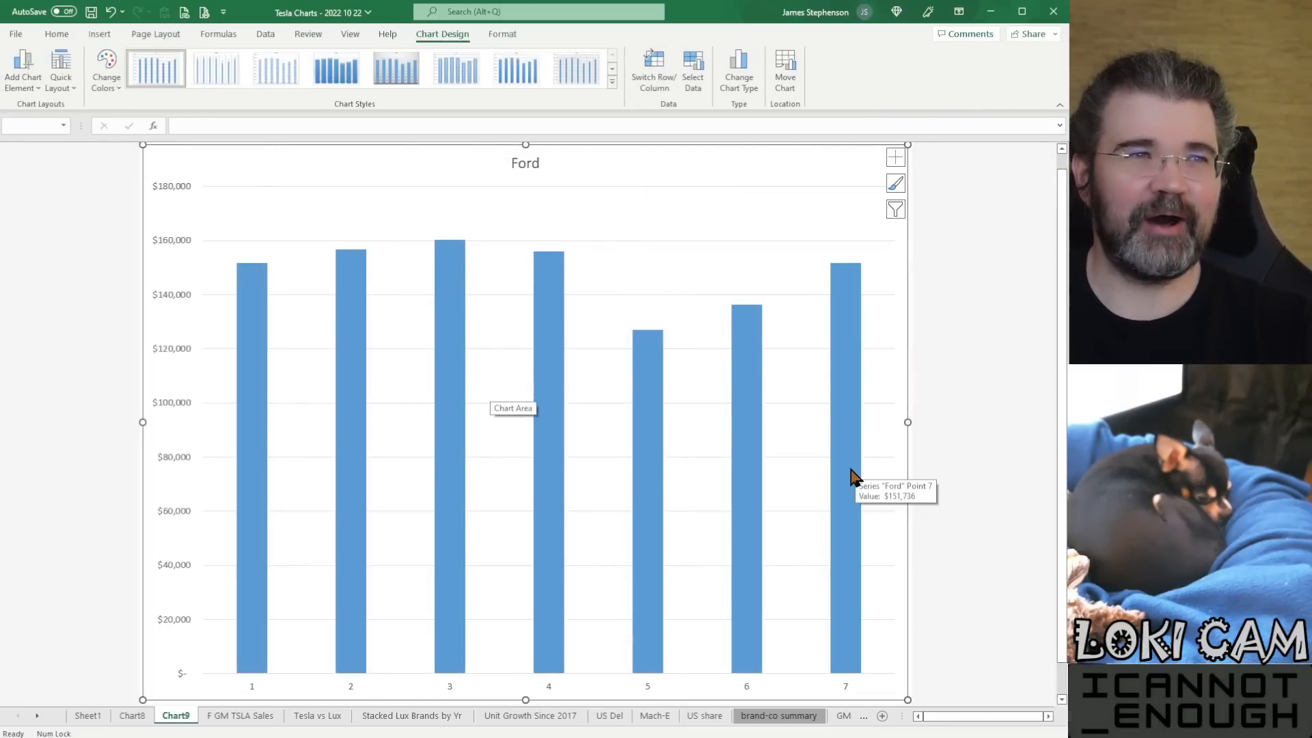
{"action": "mouse_move", "coordinate": [563, 536]}
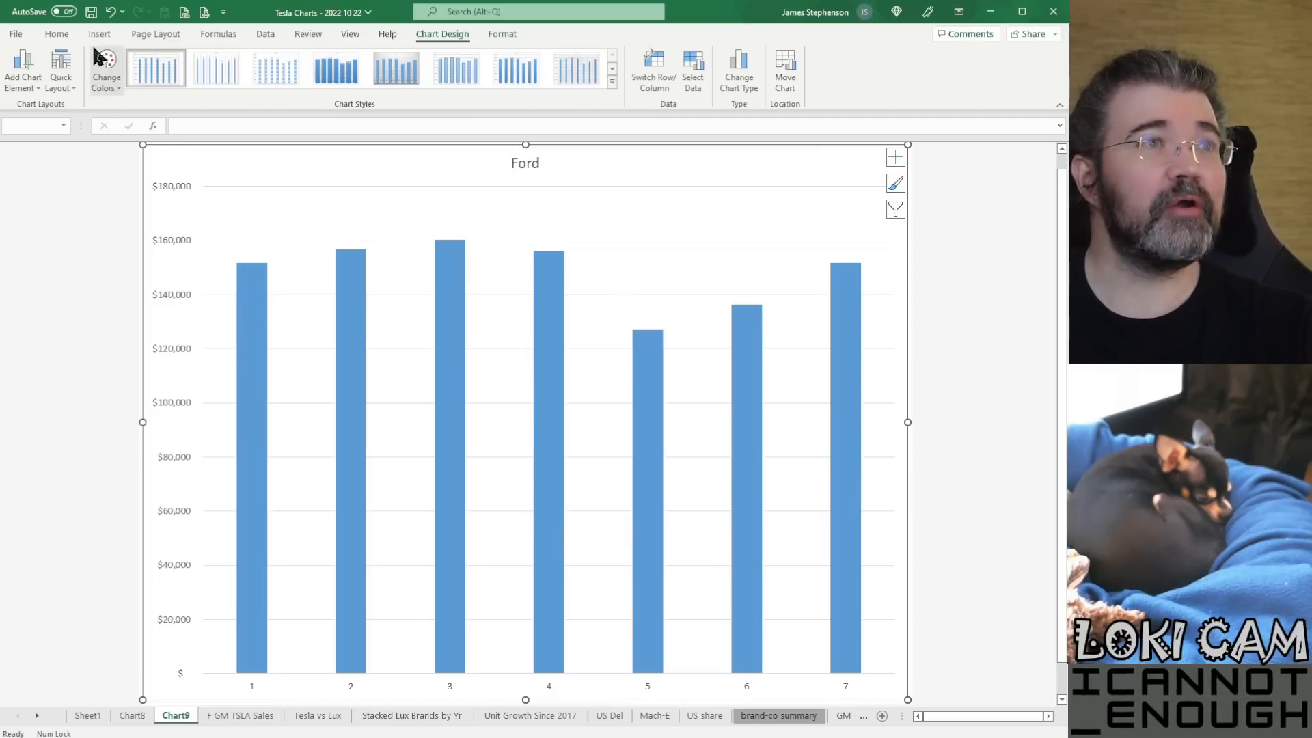
Step: Set all text in the Ford chart to Century Gothic at 12 pt
{"action": "left_click", "coordinate": [68, 41]}
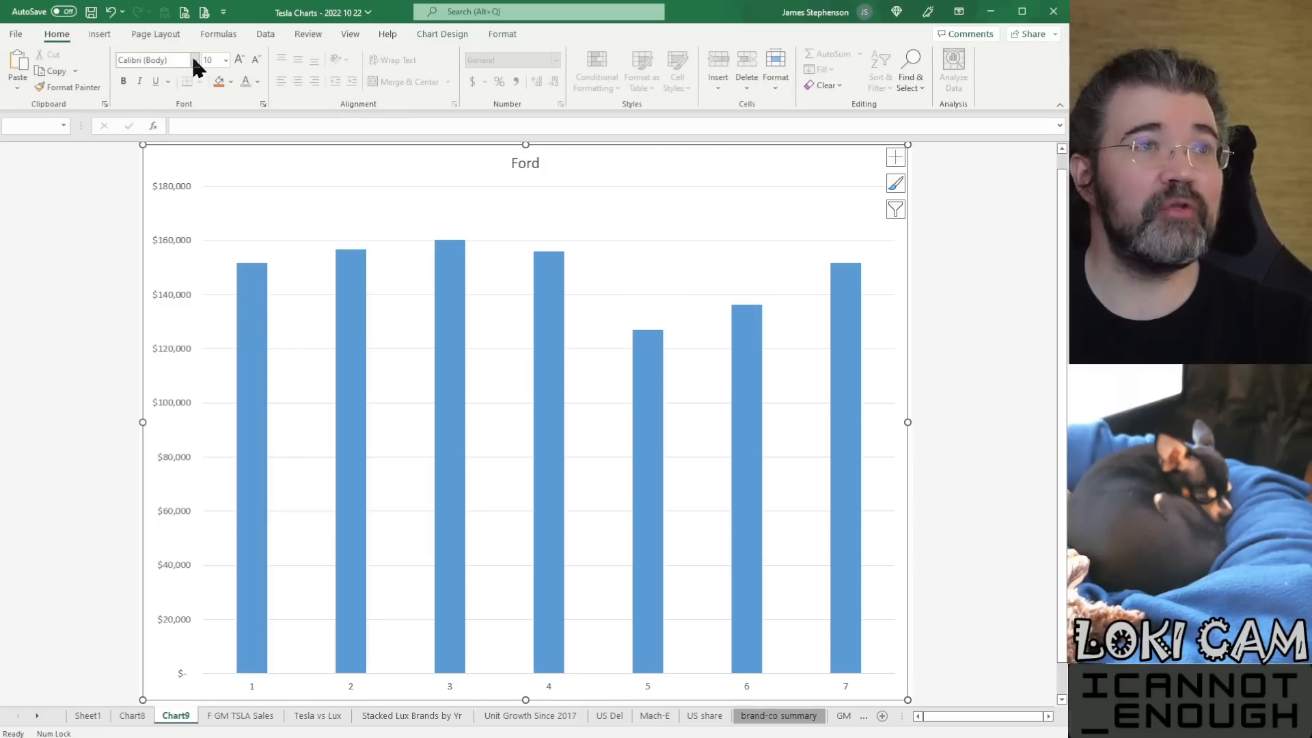
{"action": "left_click", "coordinate": [195, 60]}
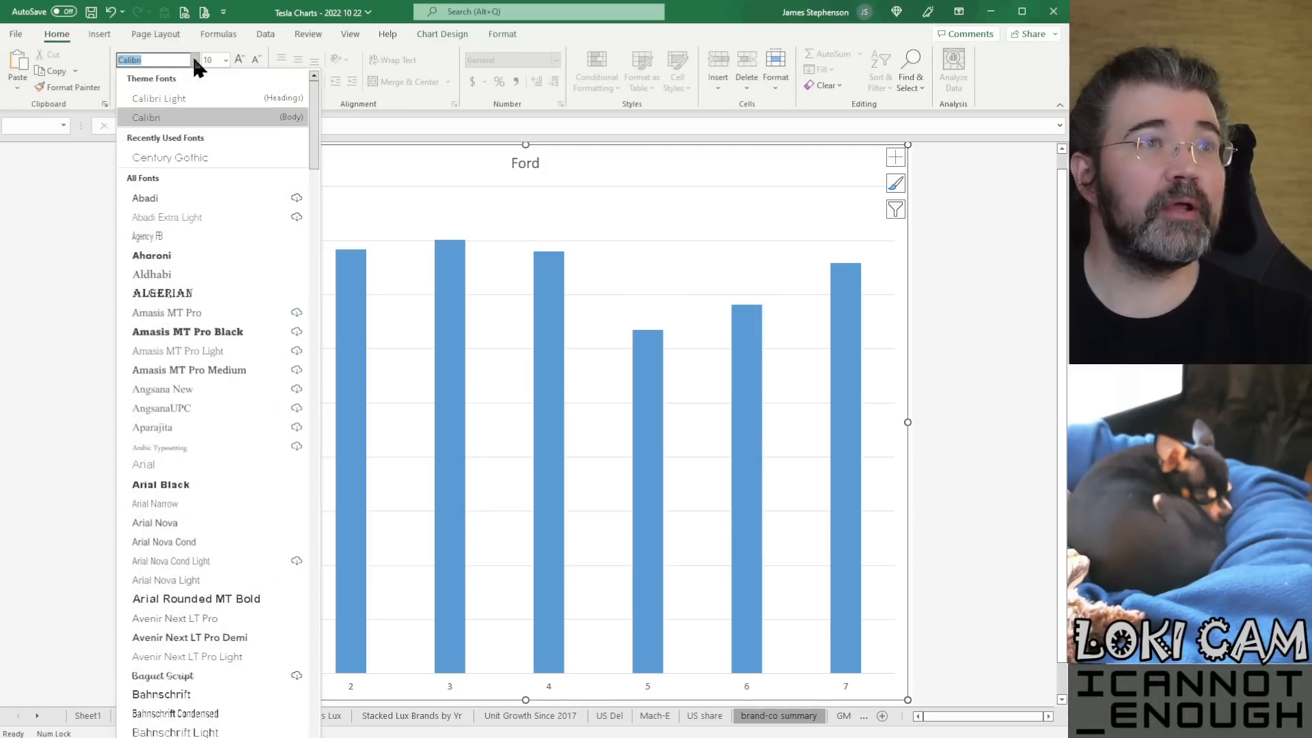
{"action": "left_click", "coordinate": [194, 157]}
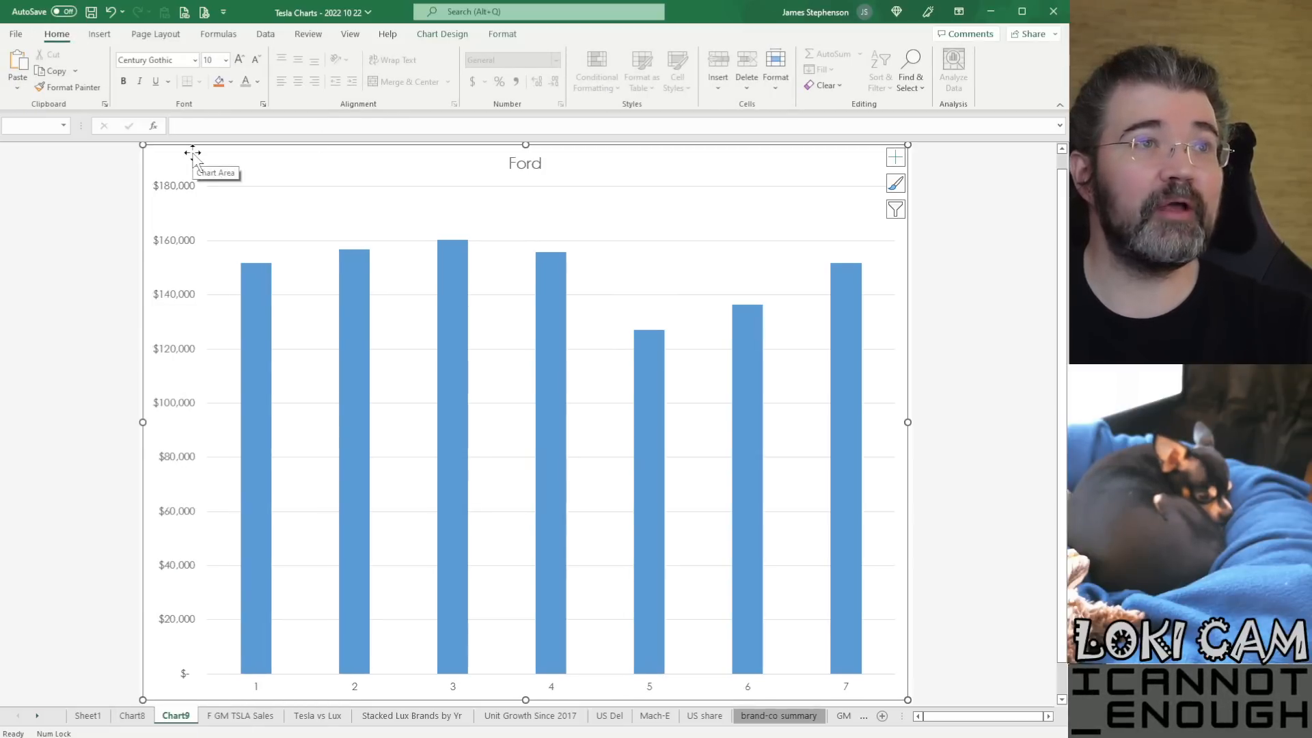
{"action": "left_click", "coordinate": [239, 60]}
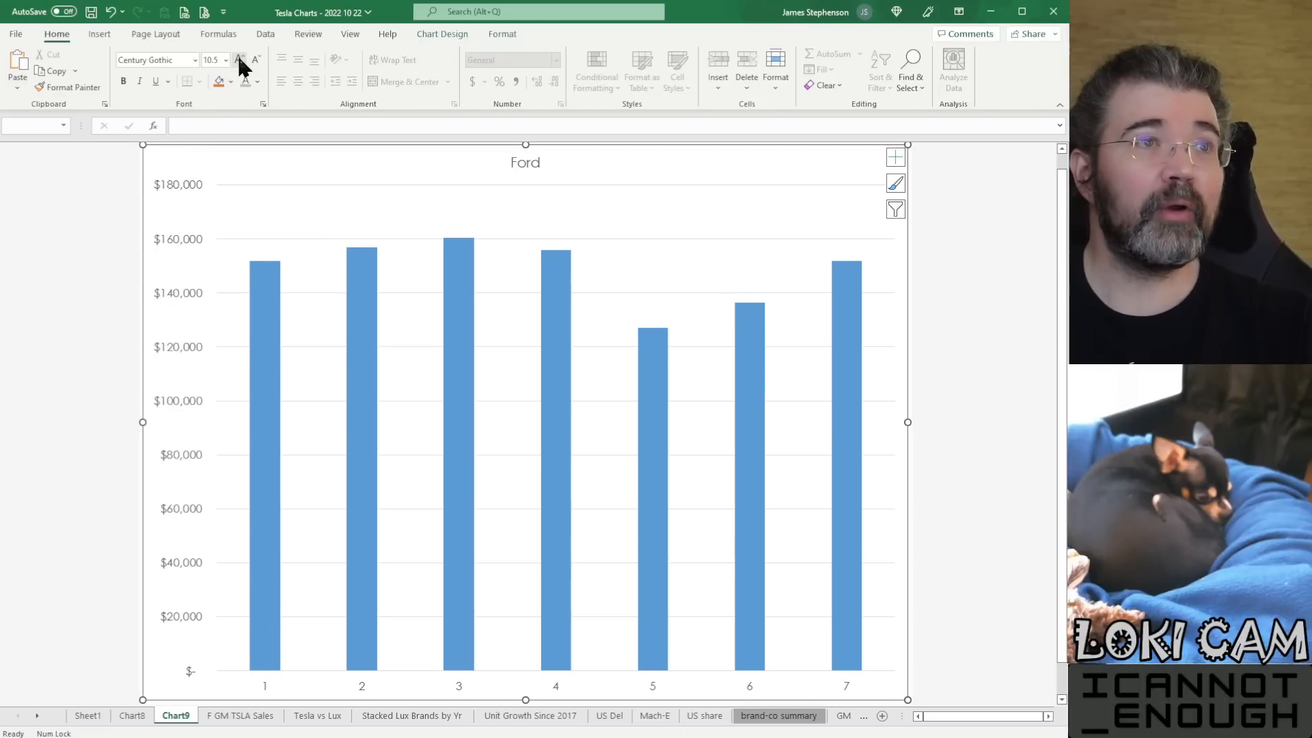
{"action": "left_click", "coordinate": [240, 60]}
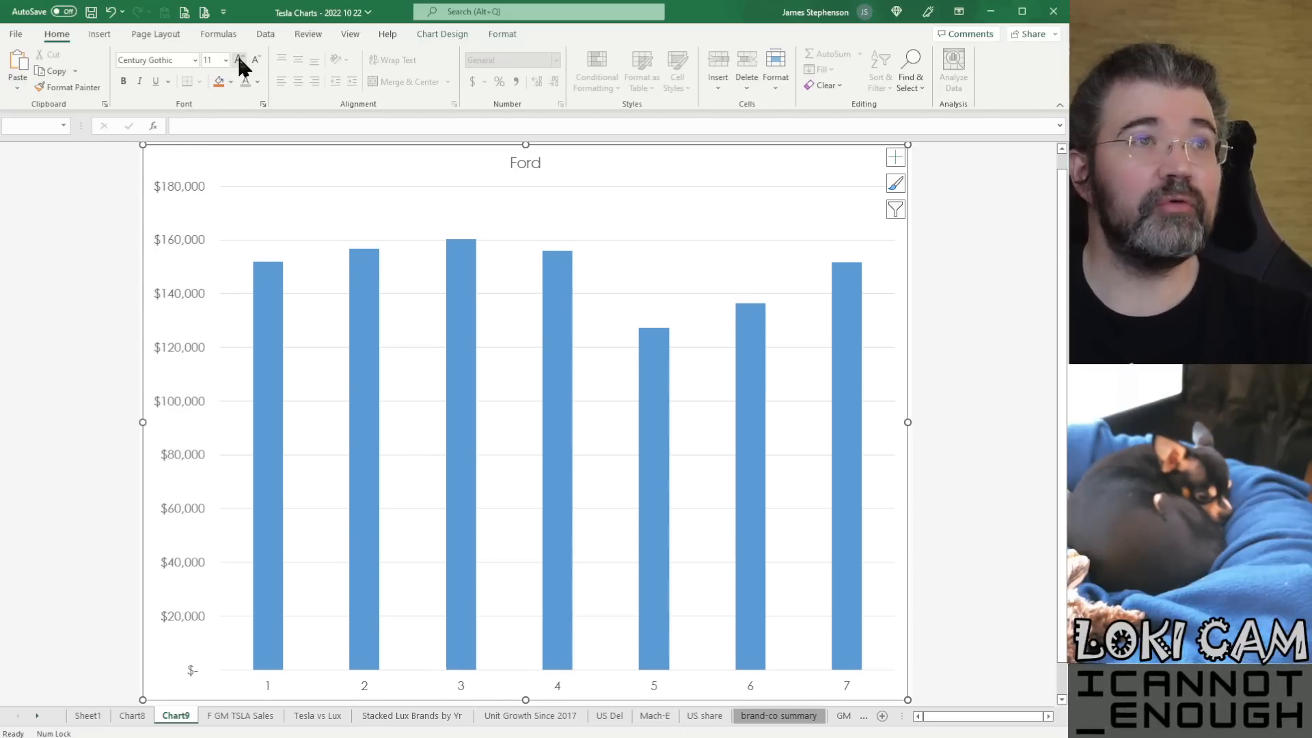
{"action": "left_click", "coordinate": [239, 60]}
Step: Enlarge the Ford chart title to 20 pt
{"action": "left_click", "coordinate": [516, 164]}
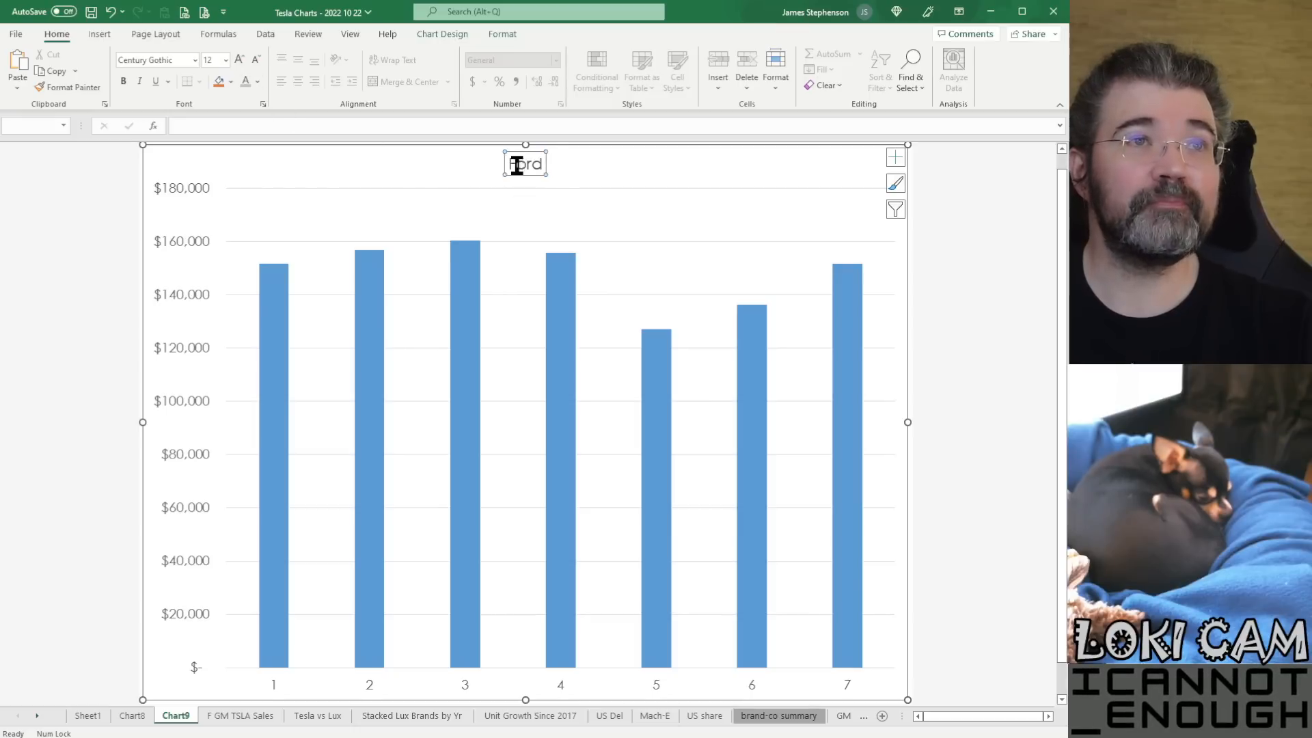
{"action": "left_click", "coordinate": [240, 60]}
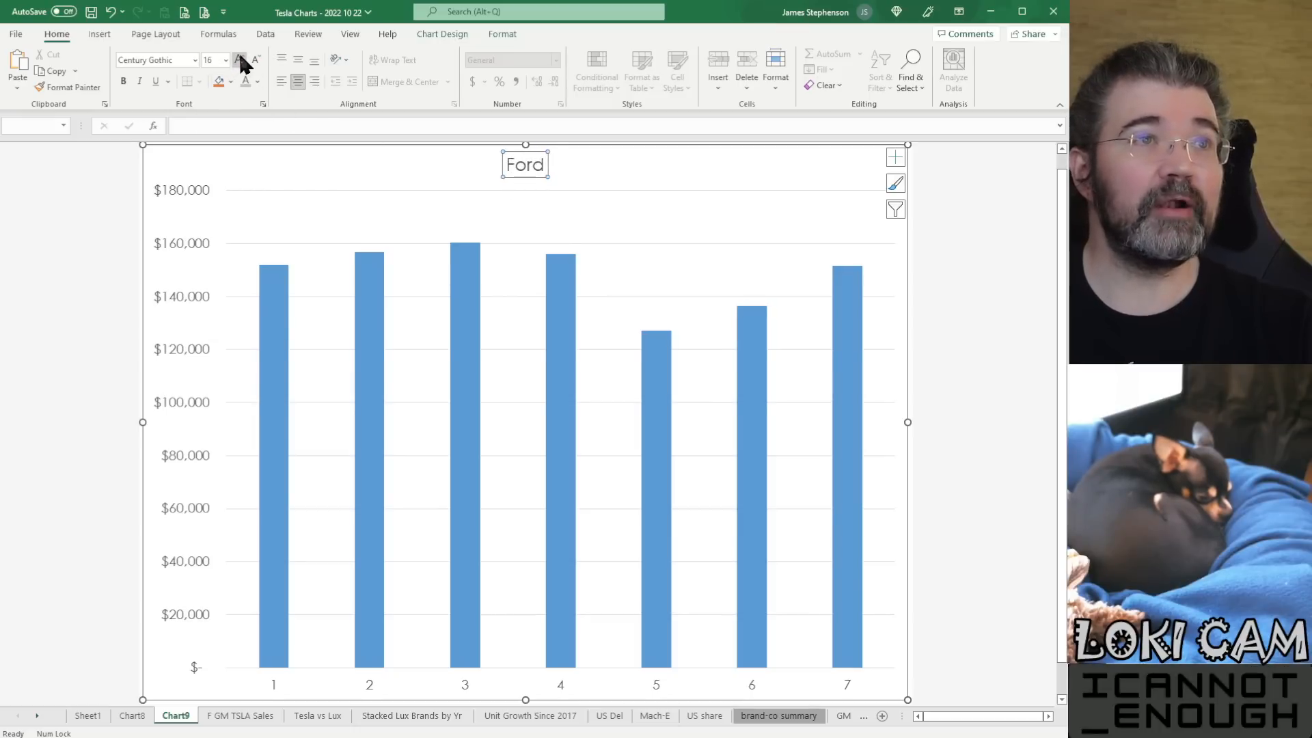
{"action": "left_click", "coordinate": [240, 60]}
{"action": "left_click", "coordinate": [240, 60]}
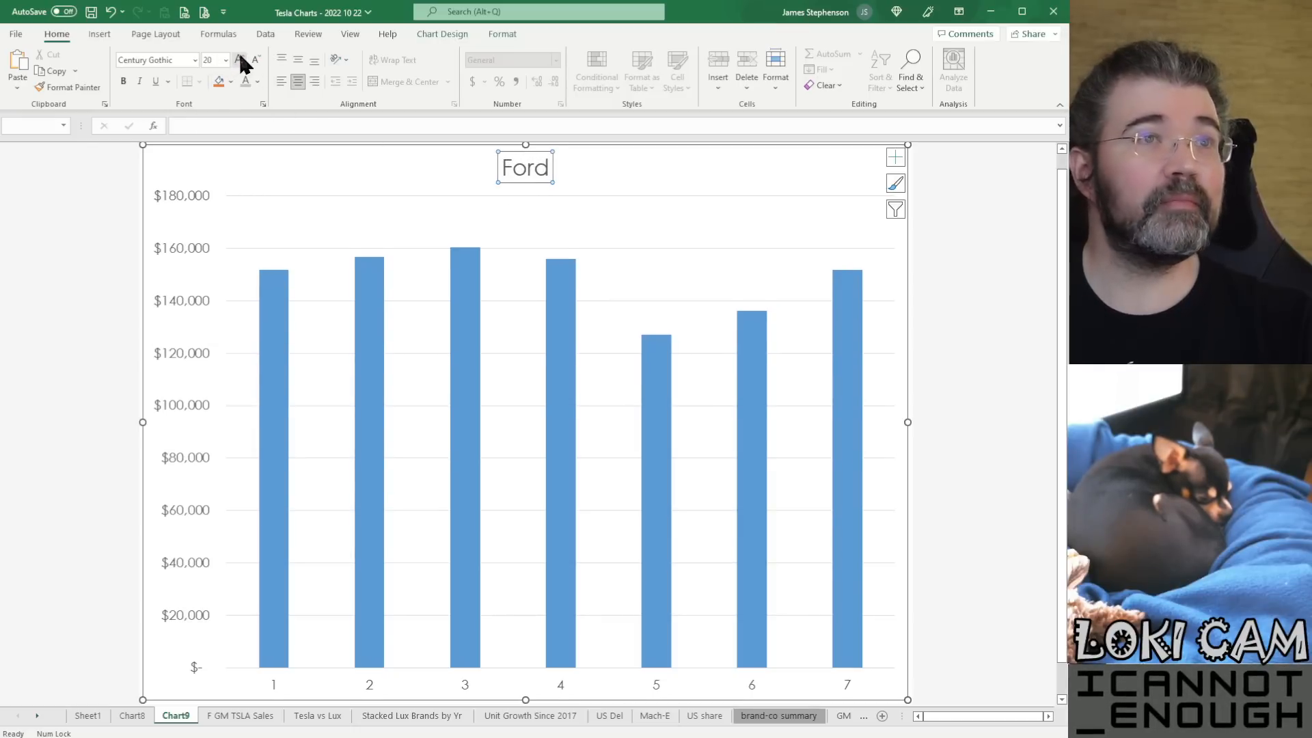
Step: Change the font color of the whole Ford chart to a gray theme color
{"action": "left_click", "coordinate": [217, 156]}
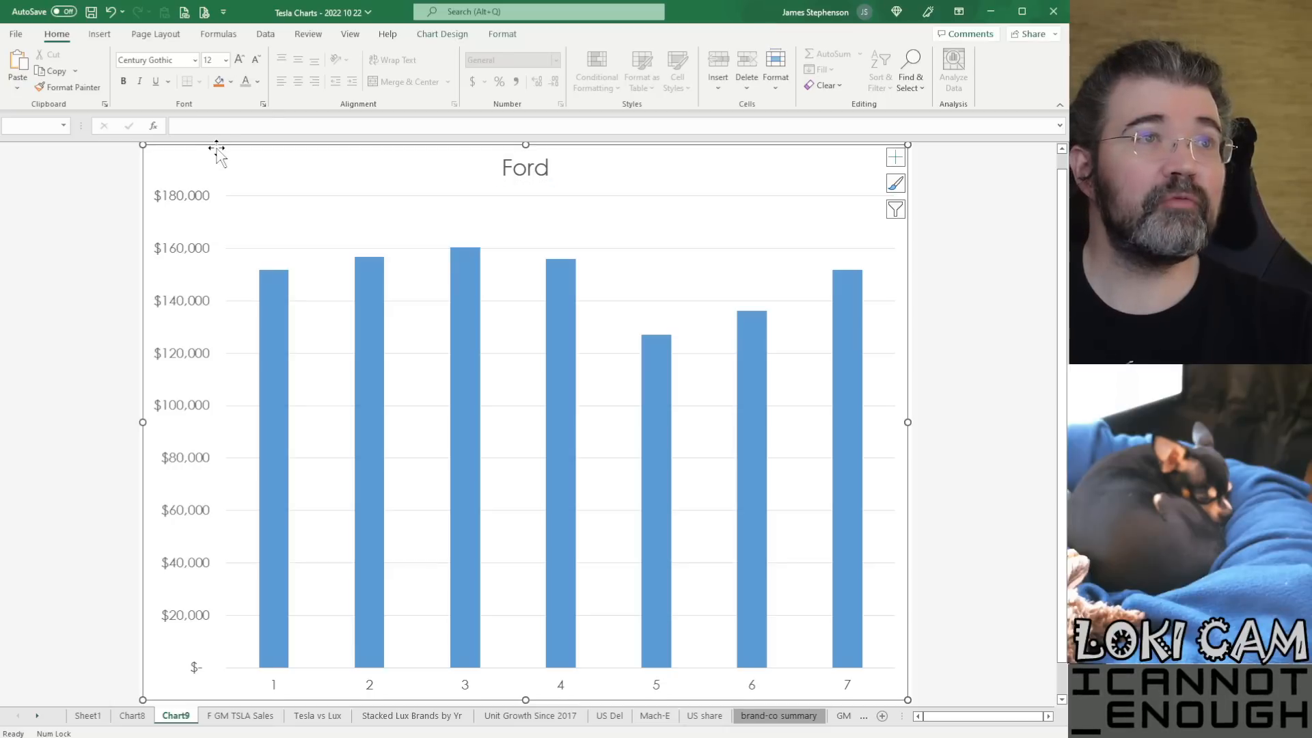
{"action": "left_click", "coordinate": [258, 82]}
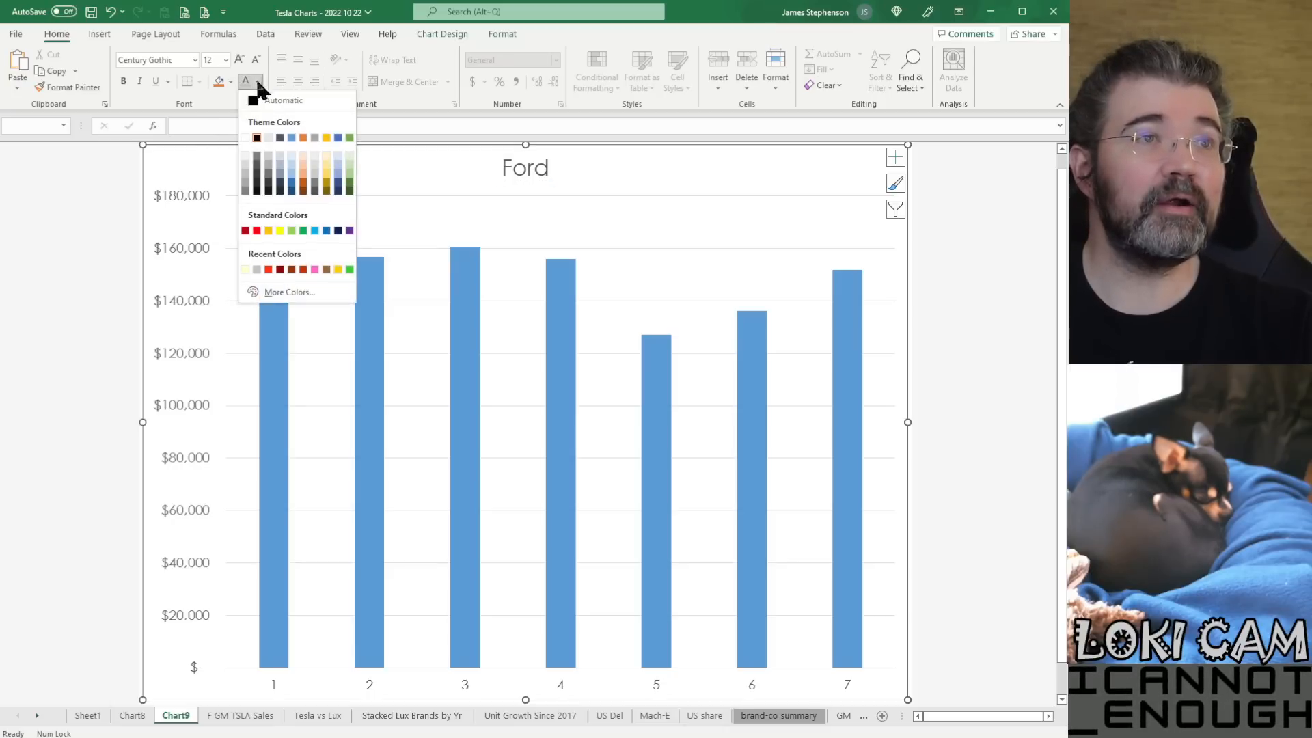
{"action": "left_click", "coordinate": [246, 185]}
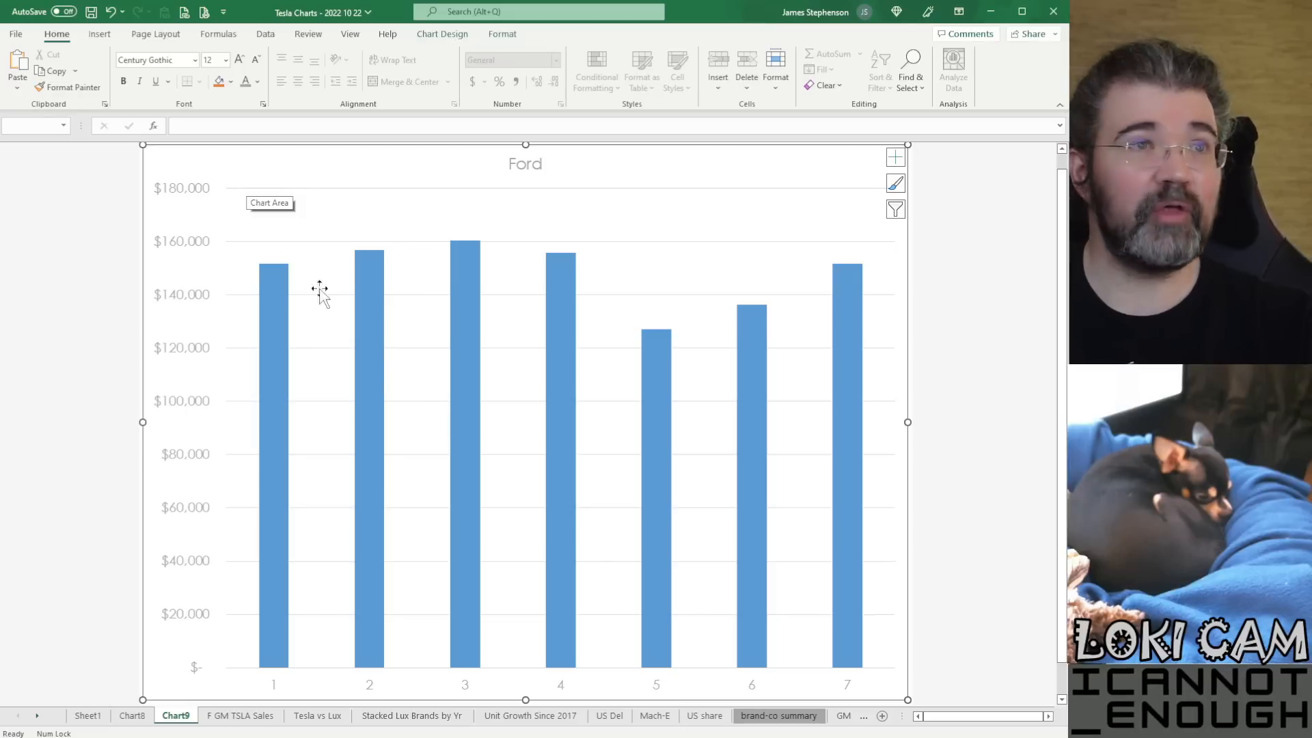
Step: Set the Ford chart's horizontal axis labels to the years in B17:B23 of the F GM TSLA Sales sheet
{"action": "right_click", "coordinate": [470, 399]}
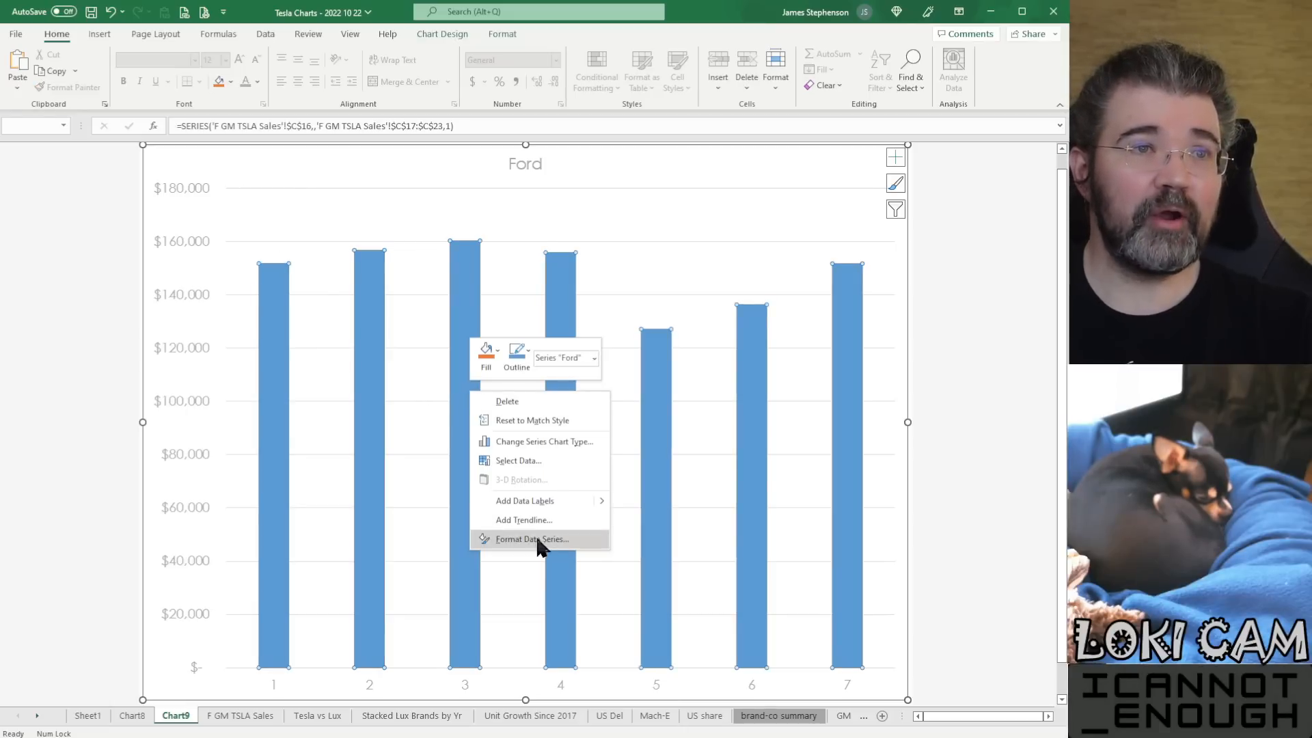
{"action": "left_click", "coordinate": [557, 460]}
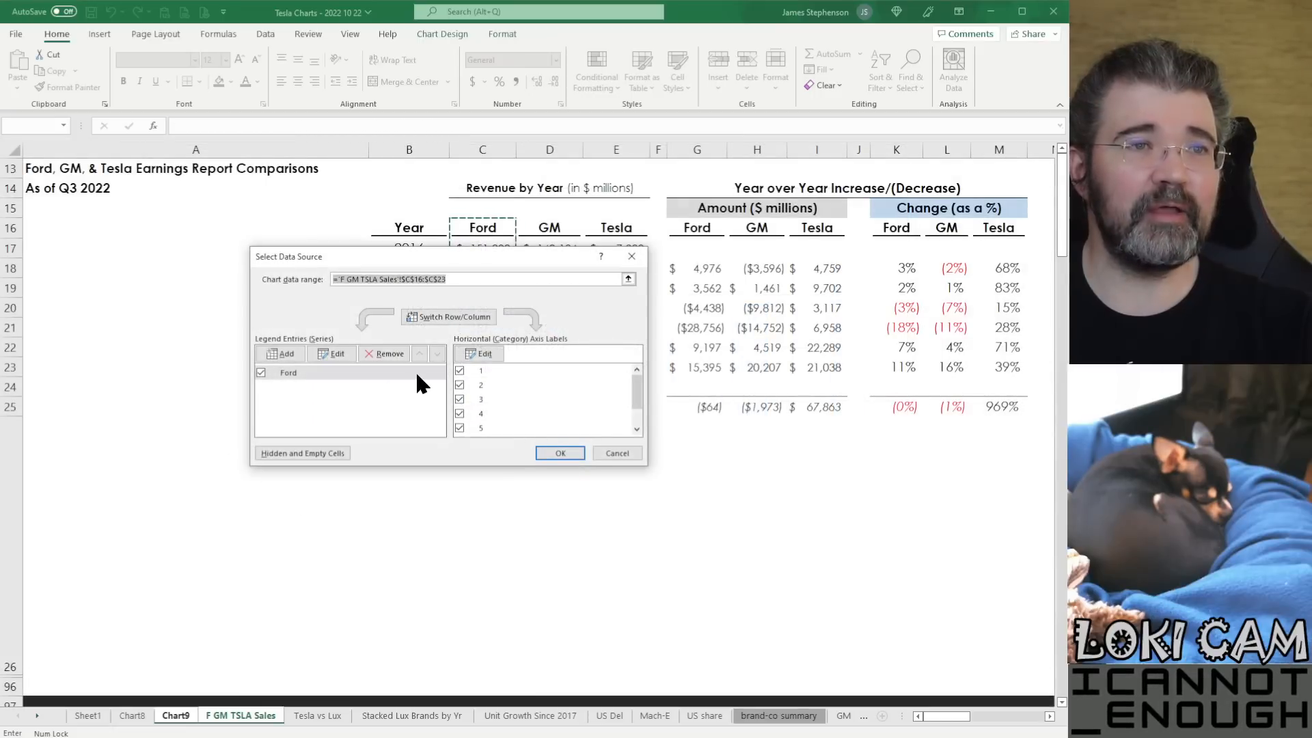
{"action": "left_click", "coordinate": [333, 353]}
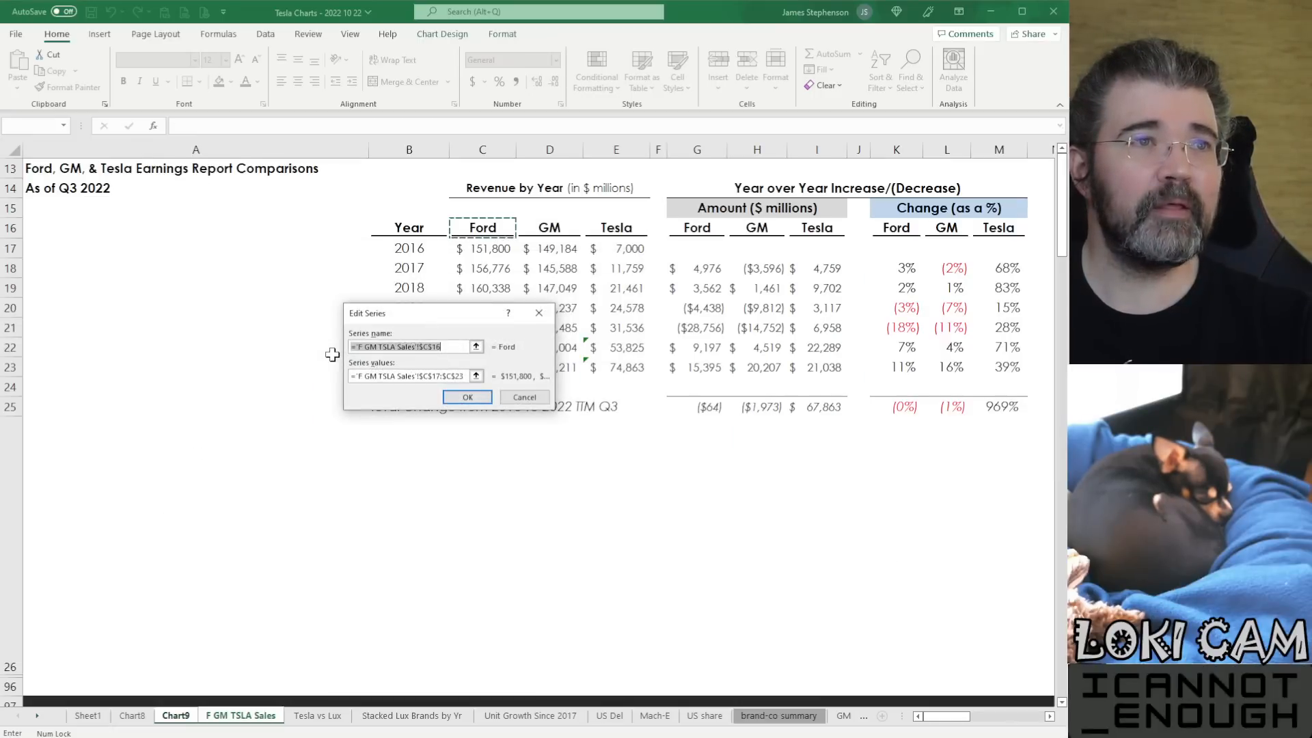
{"action": "left_click", "coordinate": [539, 397]}
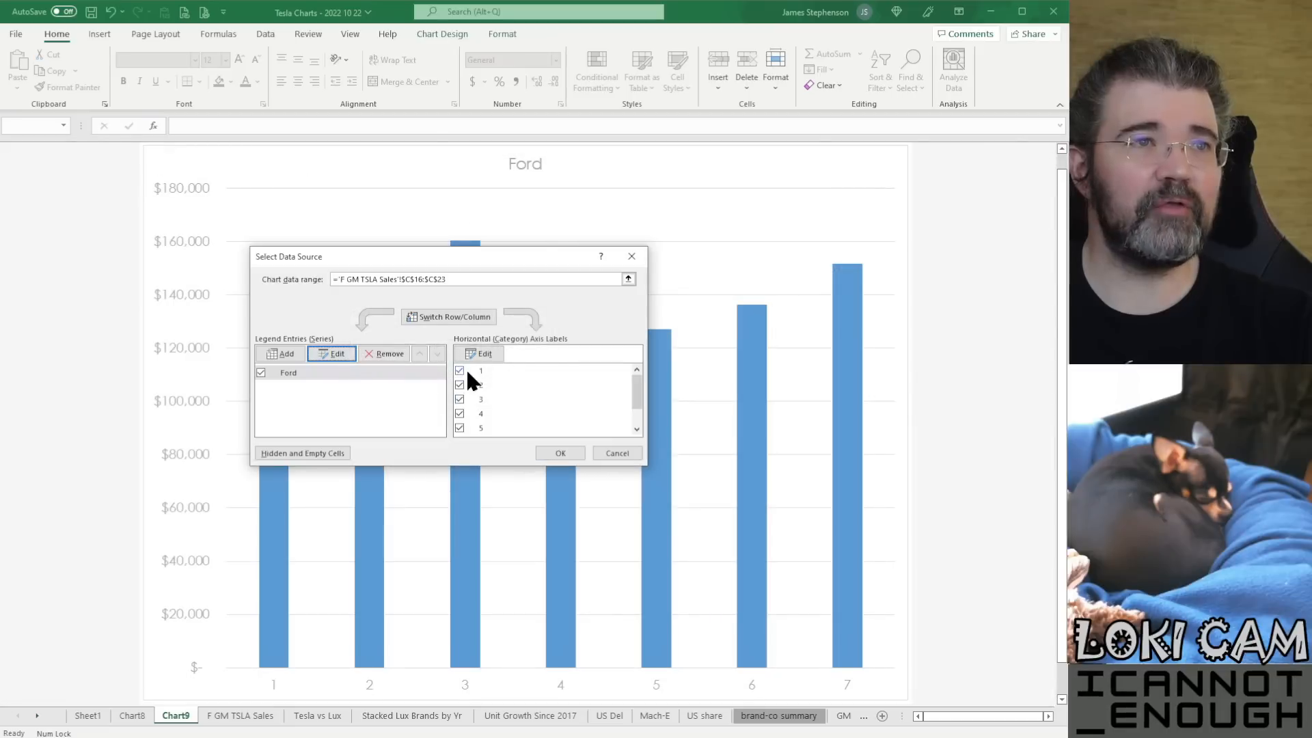
{"action": "left_click", "coordinate": [482, 354]}
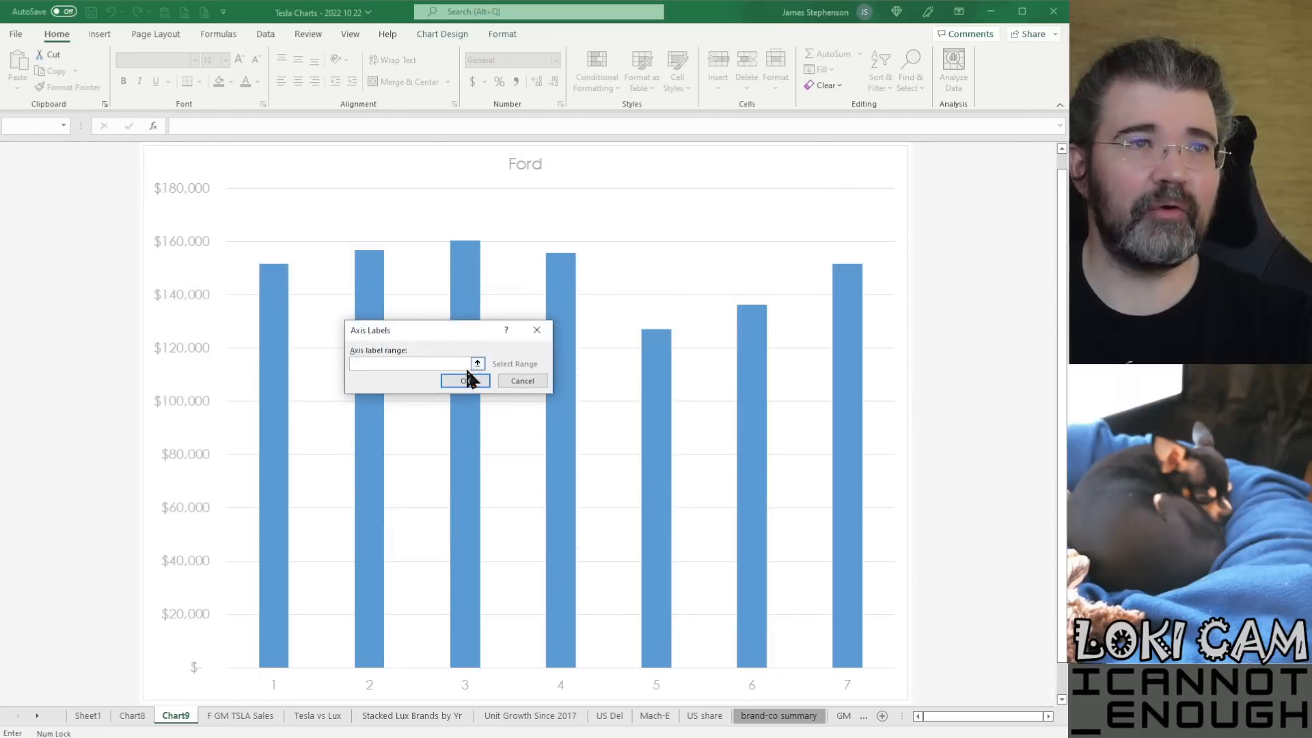
{"action": "left_click", "coordinate": [478, 364]}
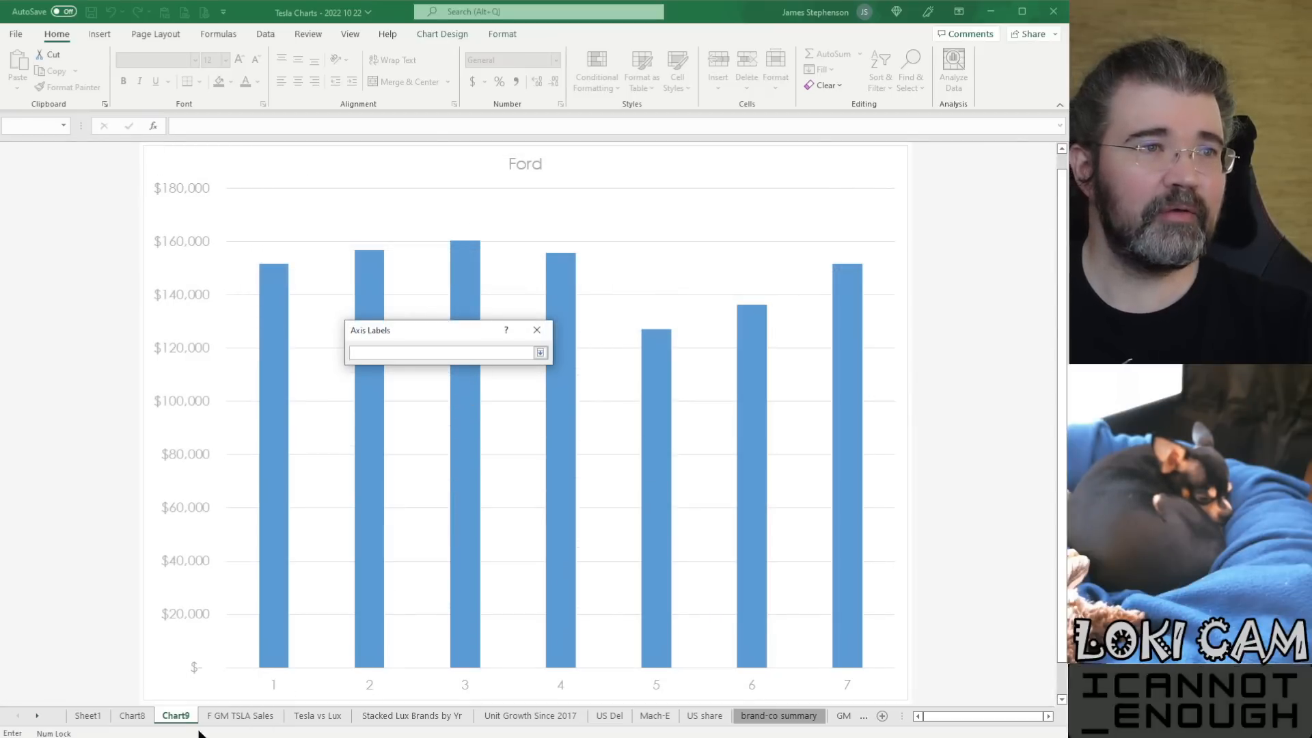
{"action": "left_click", "coordinate": [226, 715]}
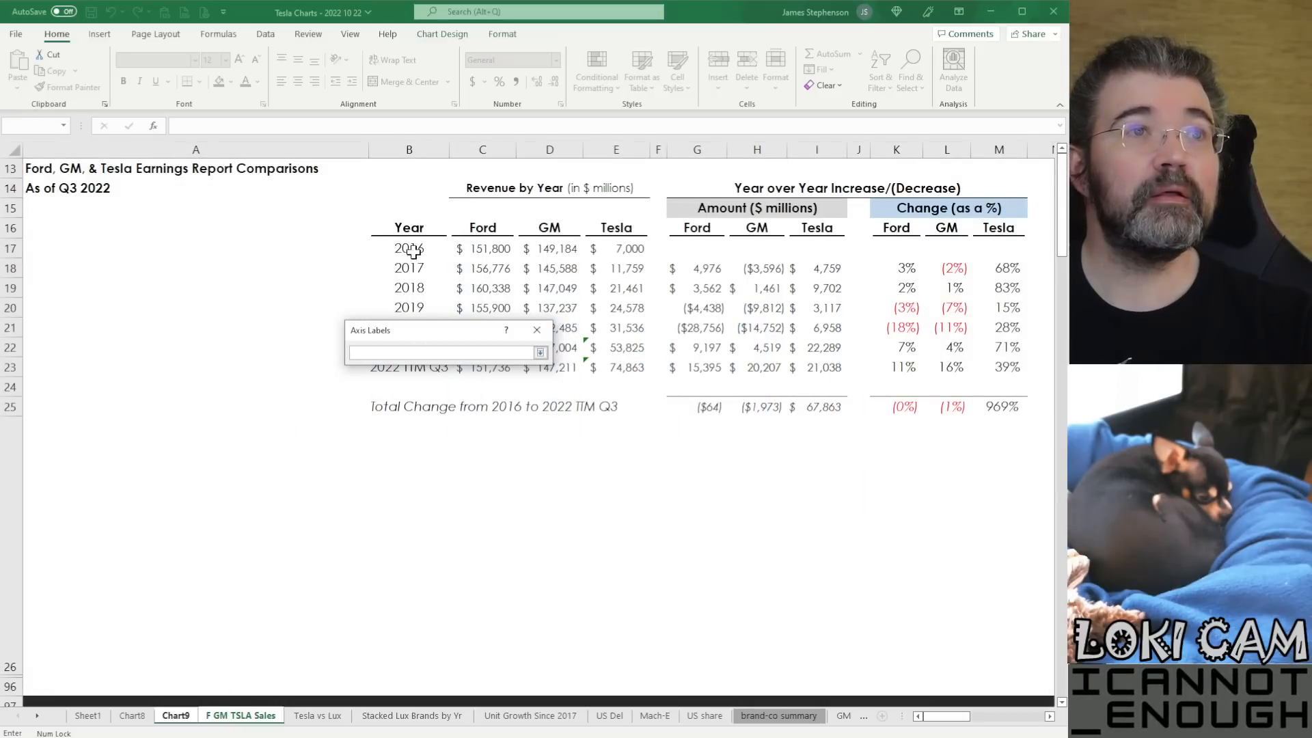
{"action": "left_click_drag", "start_coordinate": [413, 251], "coordinate": [525, 368]}
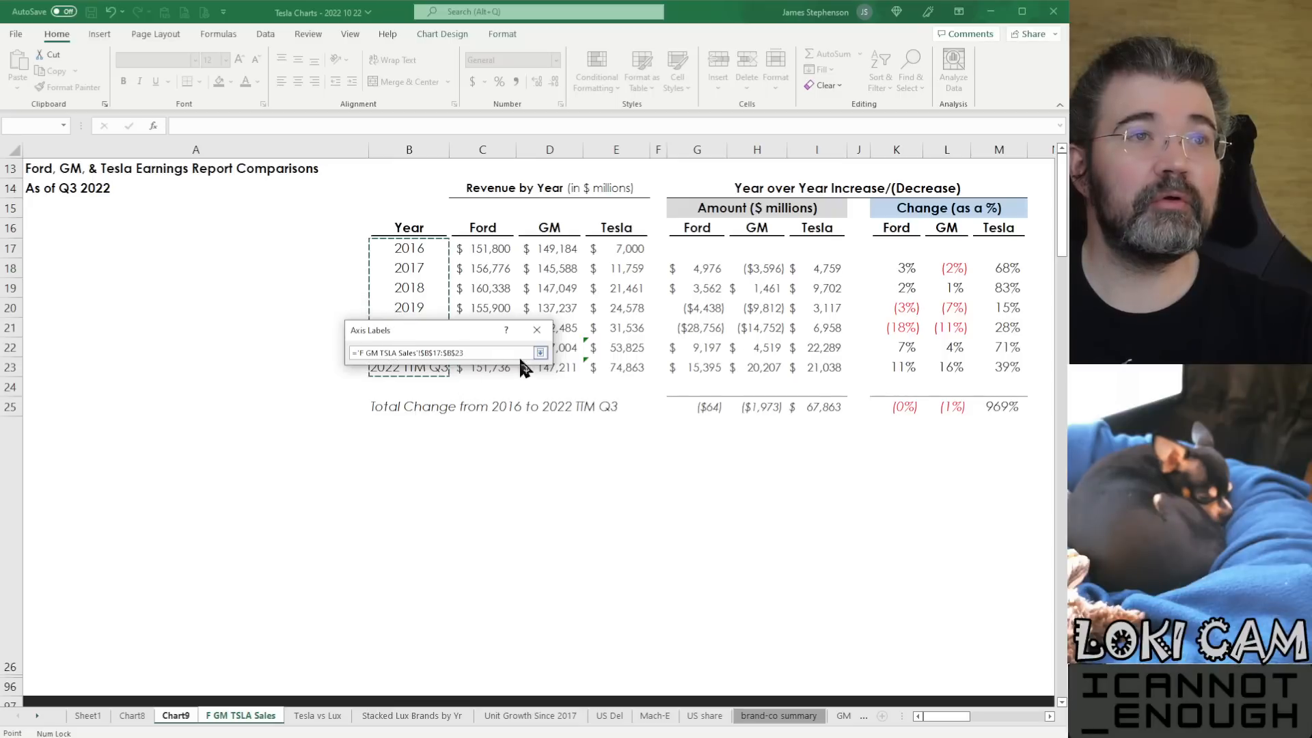
{"action": "left_click", "coordinate": [540, 353]}
{"action": "left_click", "coordinate": [463, 380]}
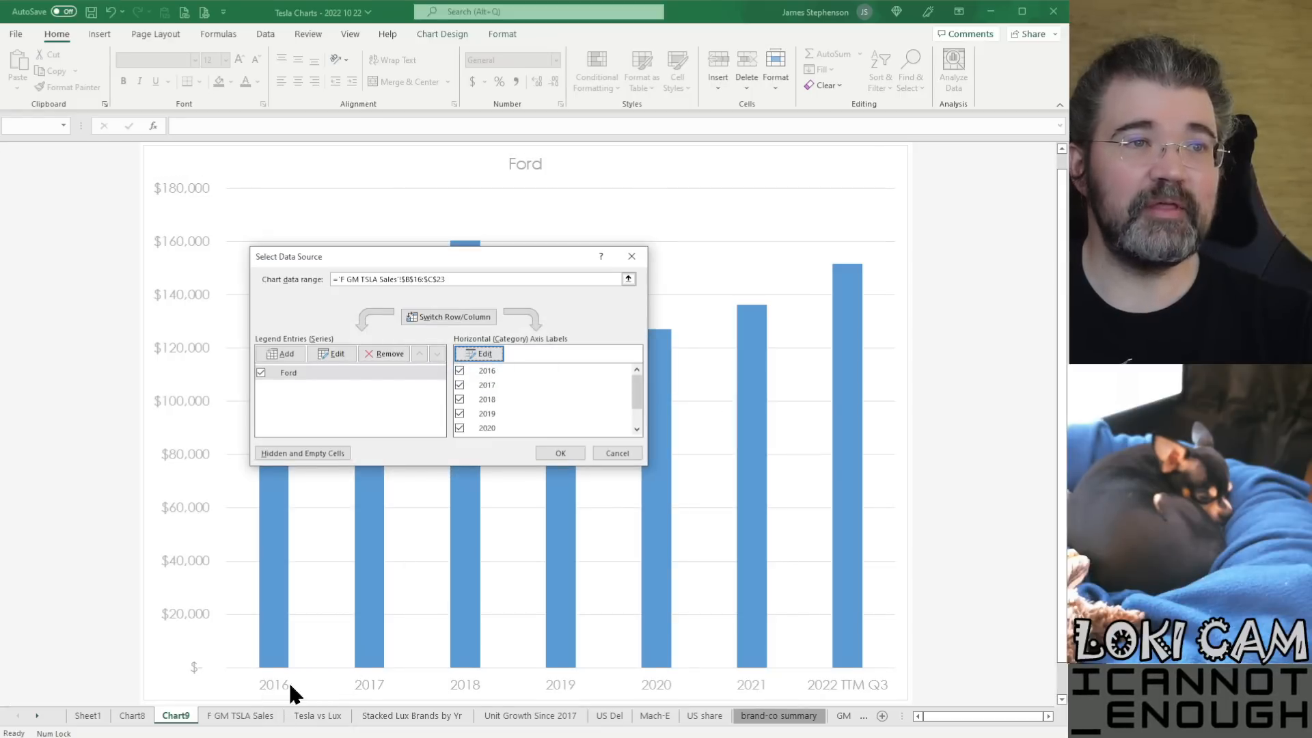
{"action": "left_click", "coordinate": [573, 452]}
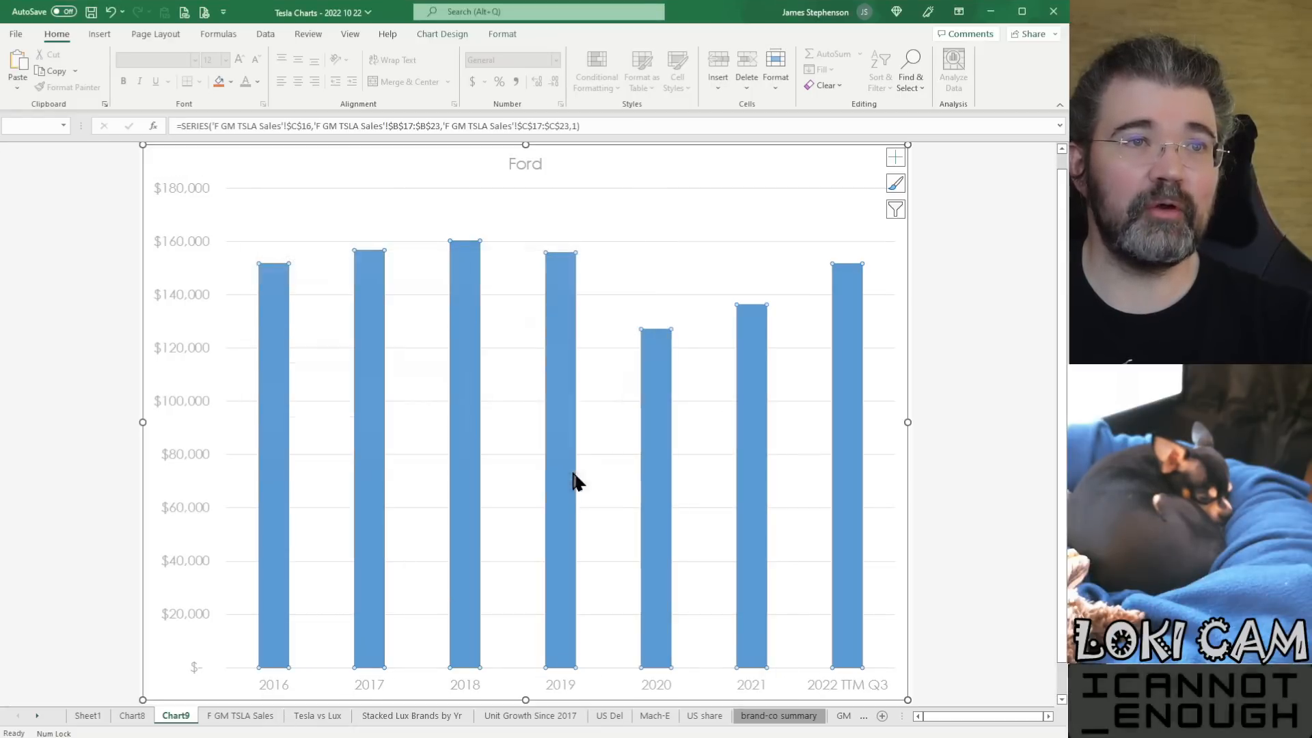
Step: Widen the Ford columns by setting the data series gap width to 30%
{"action": "right_click", "coordinate": [561, 584]}
{"action": "left_click", "coordinate": [618, 720]}
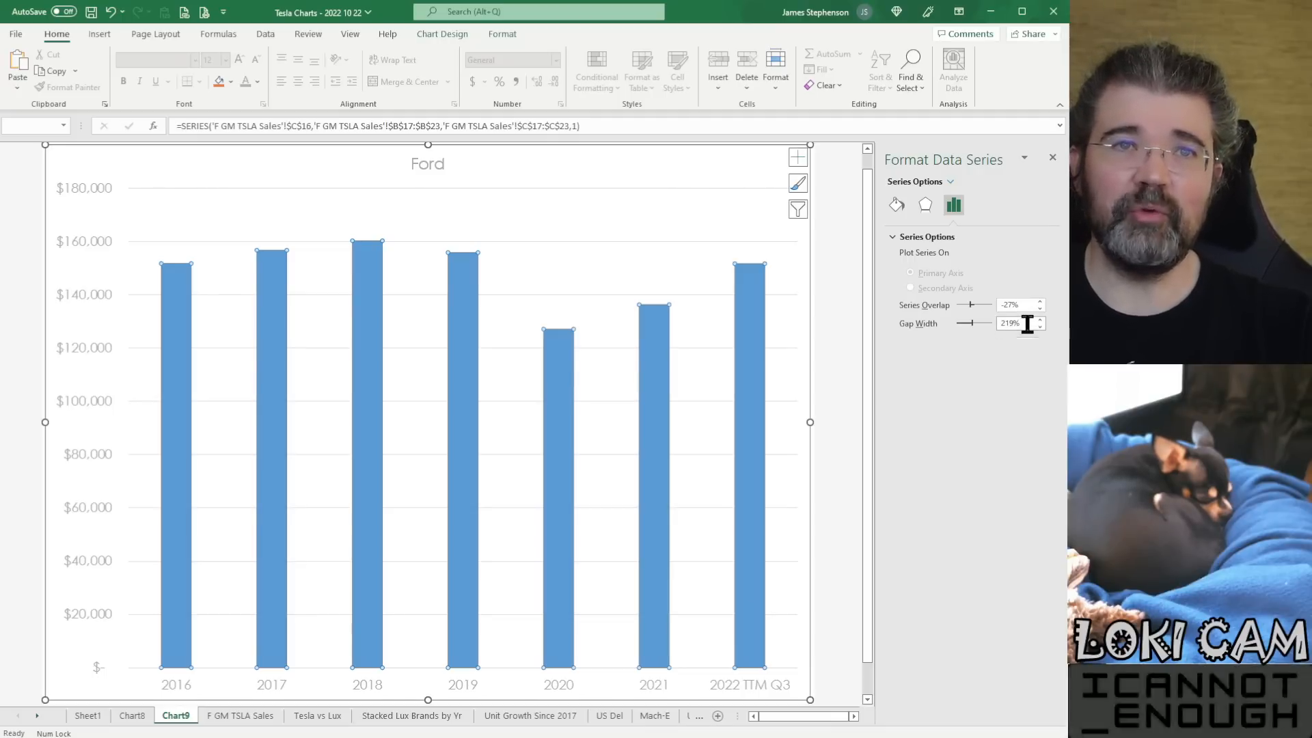
{"action": "left_click", "coordinate": [1027, 325]}
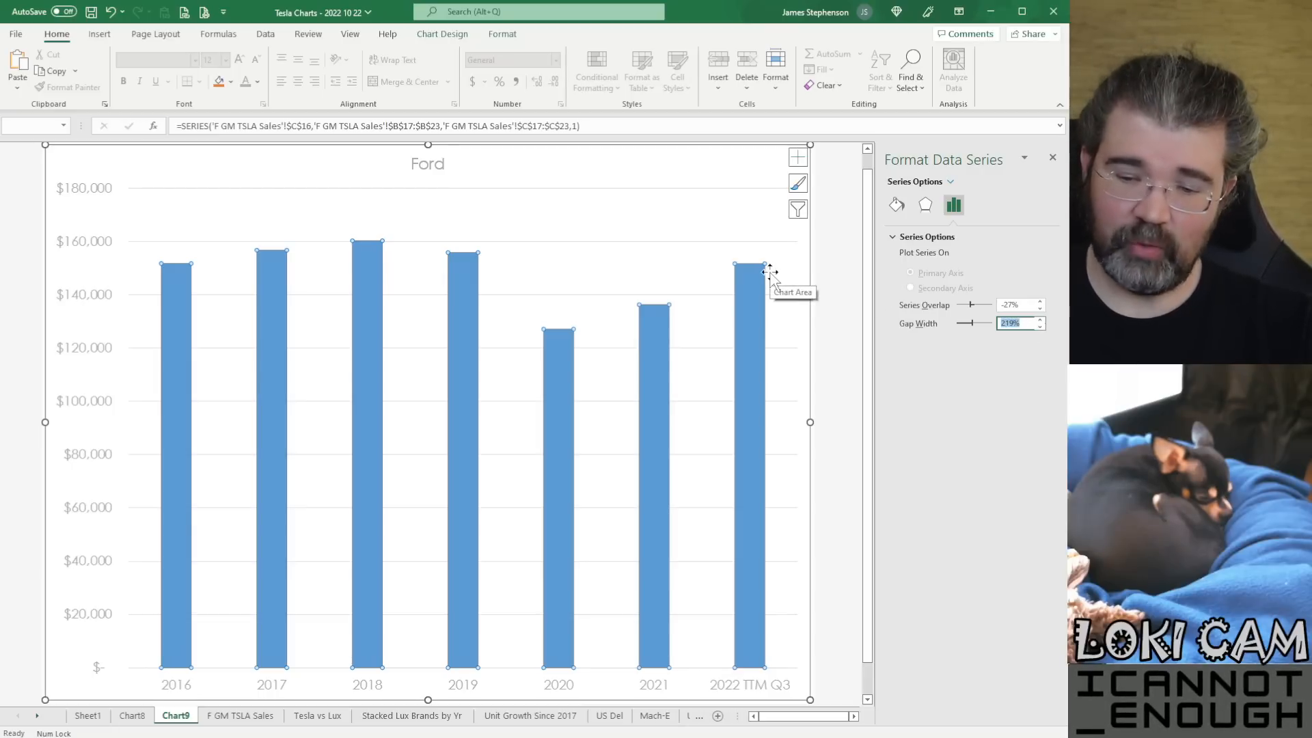
{"action": "type", "text": "30"}
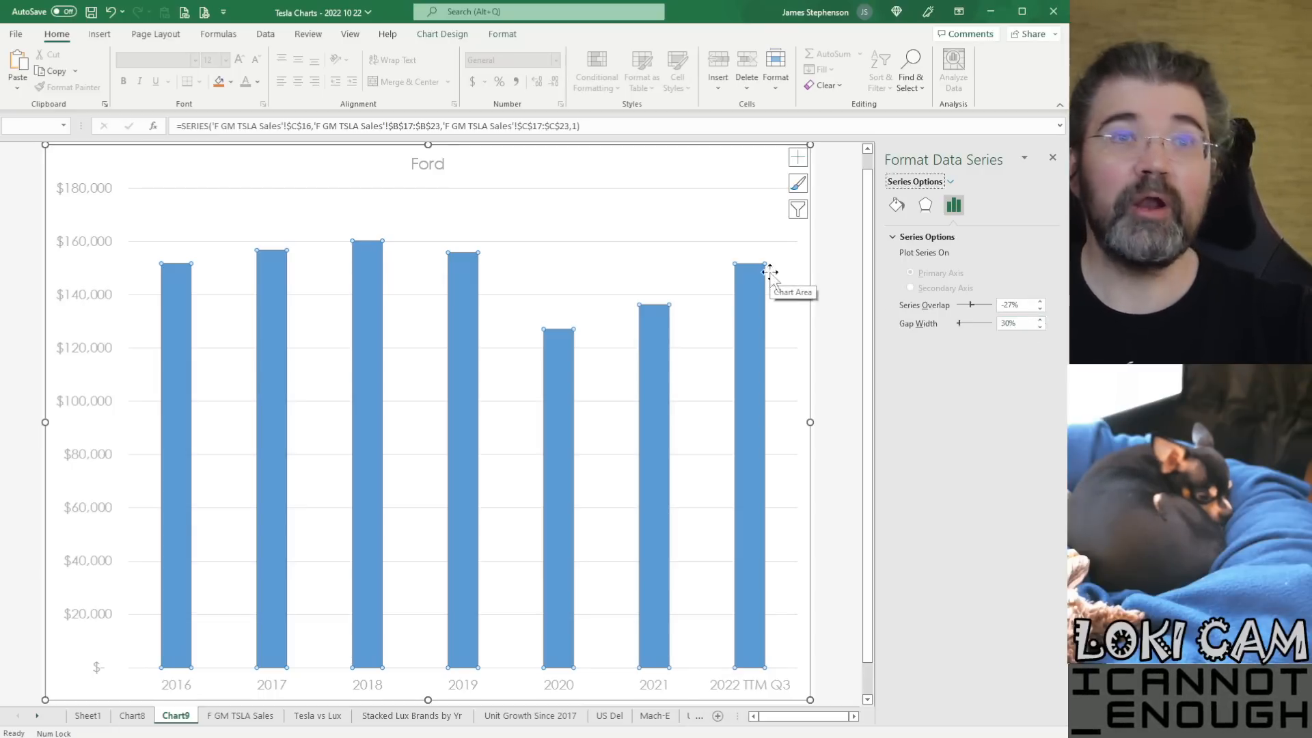
{"action": "key", "text": "Tab"}
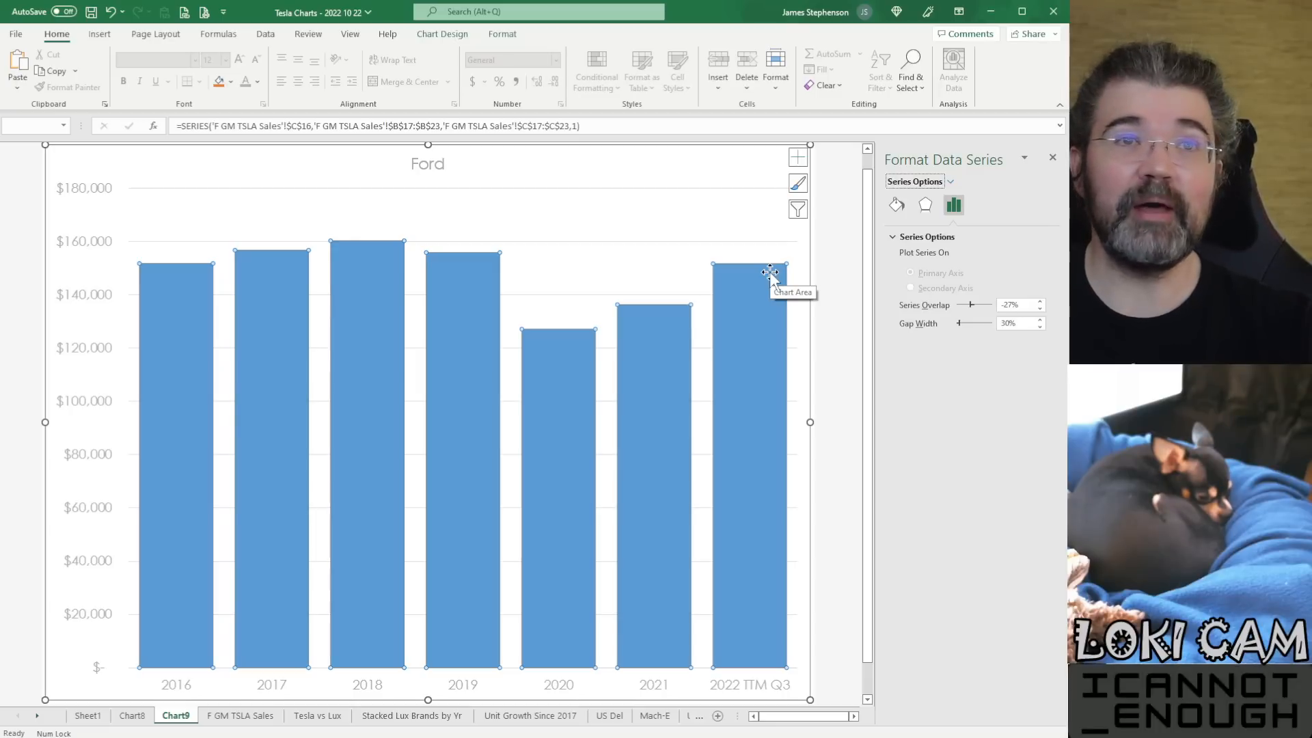
Step: Remove the border from the Ford columns and give them a linear gradient fill
{"action": "left_click", "coordinate": [896, 205]}
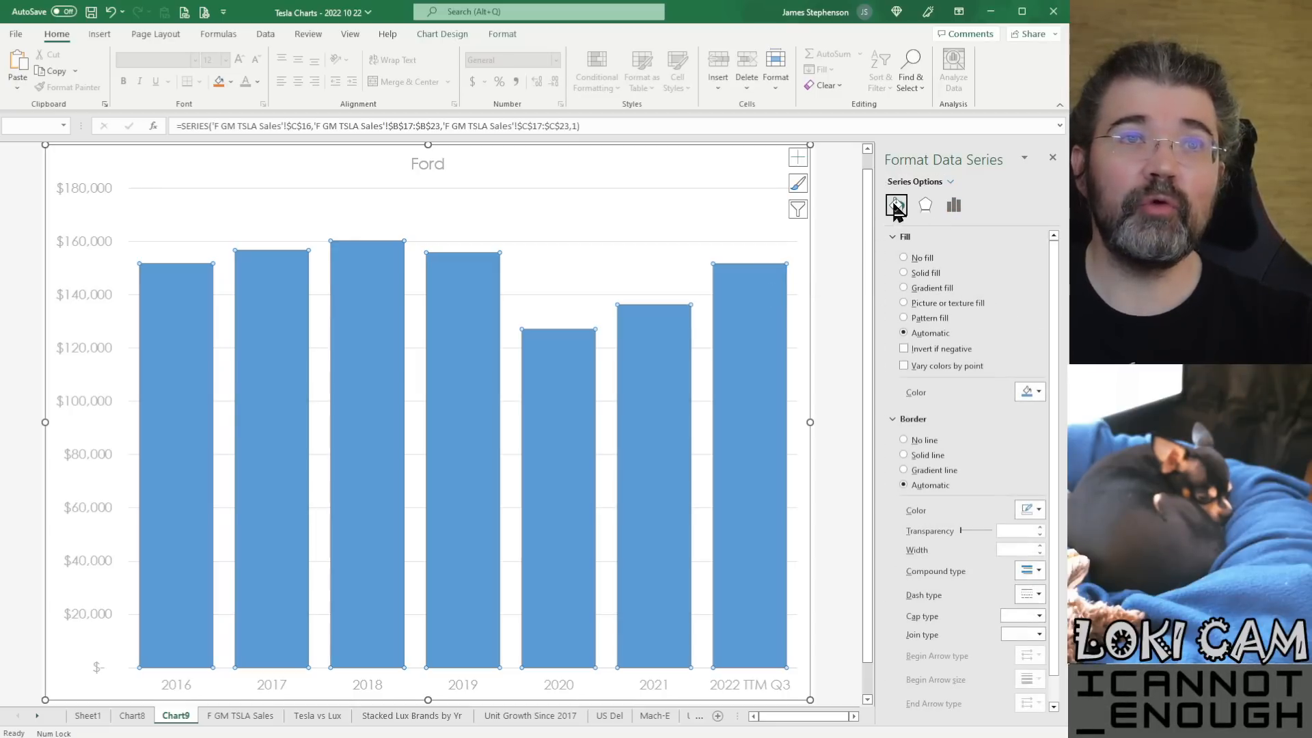
{"action": "left_click", "coordinate": [903, 441]}
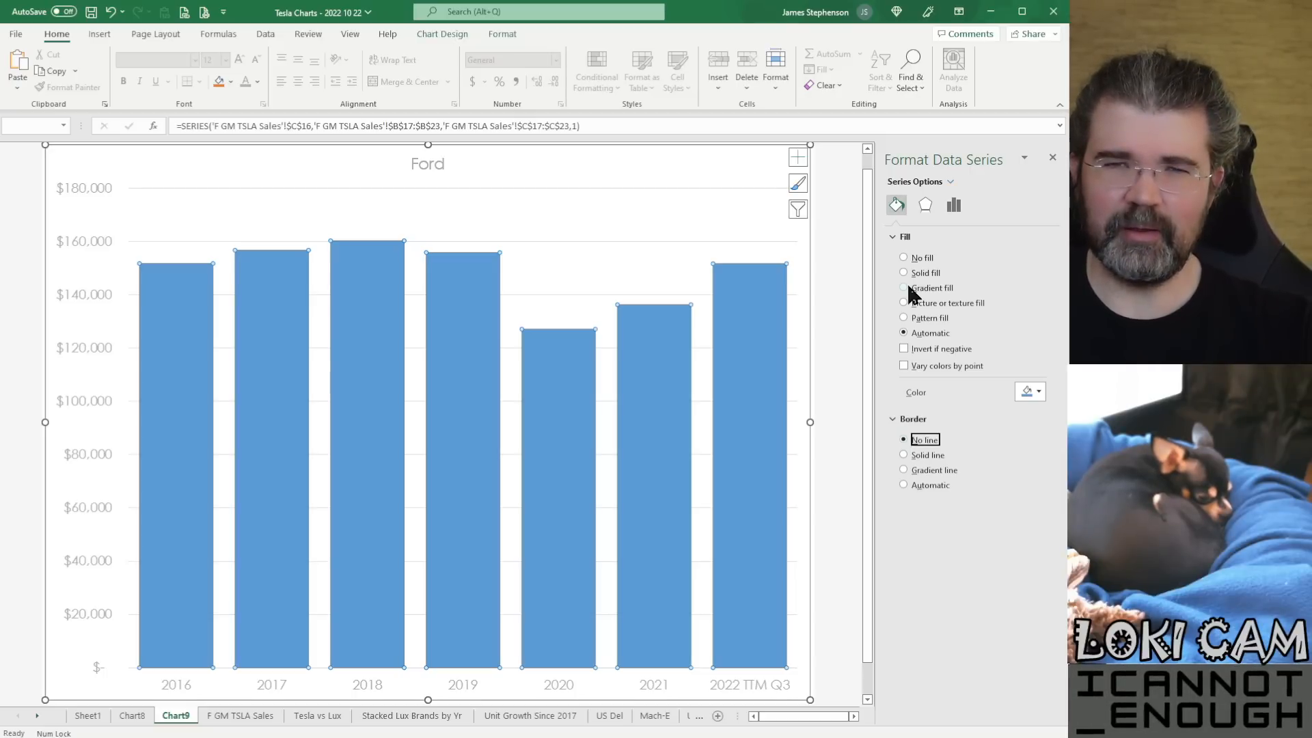
{"action": "left_click", "coordinate": [910, 288]}
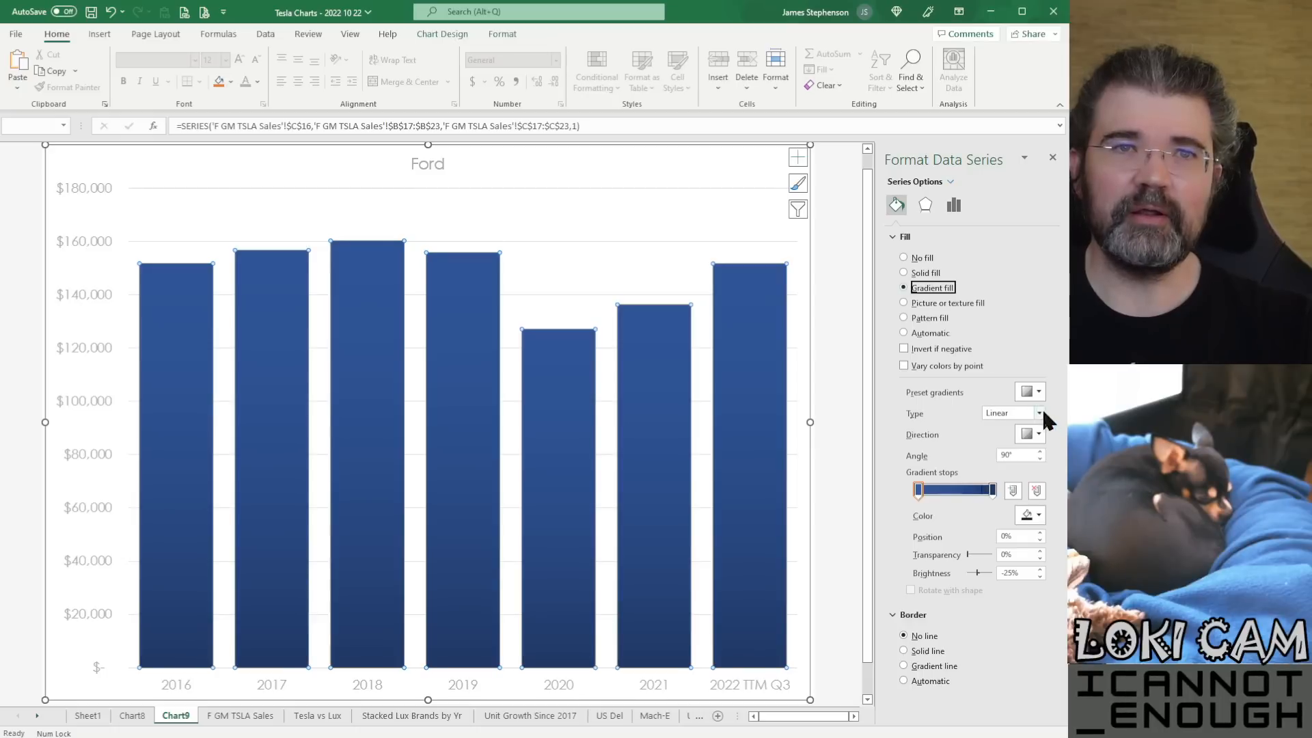
{"action": "left_click", "coordinate": [1040, 413]}
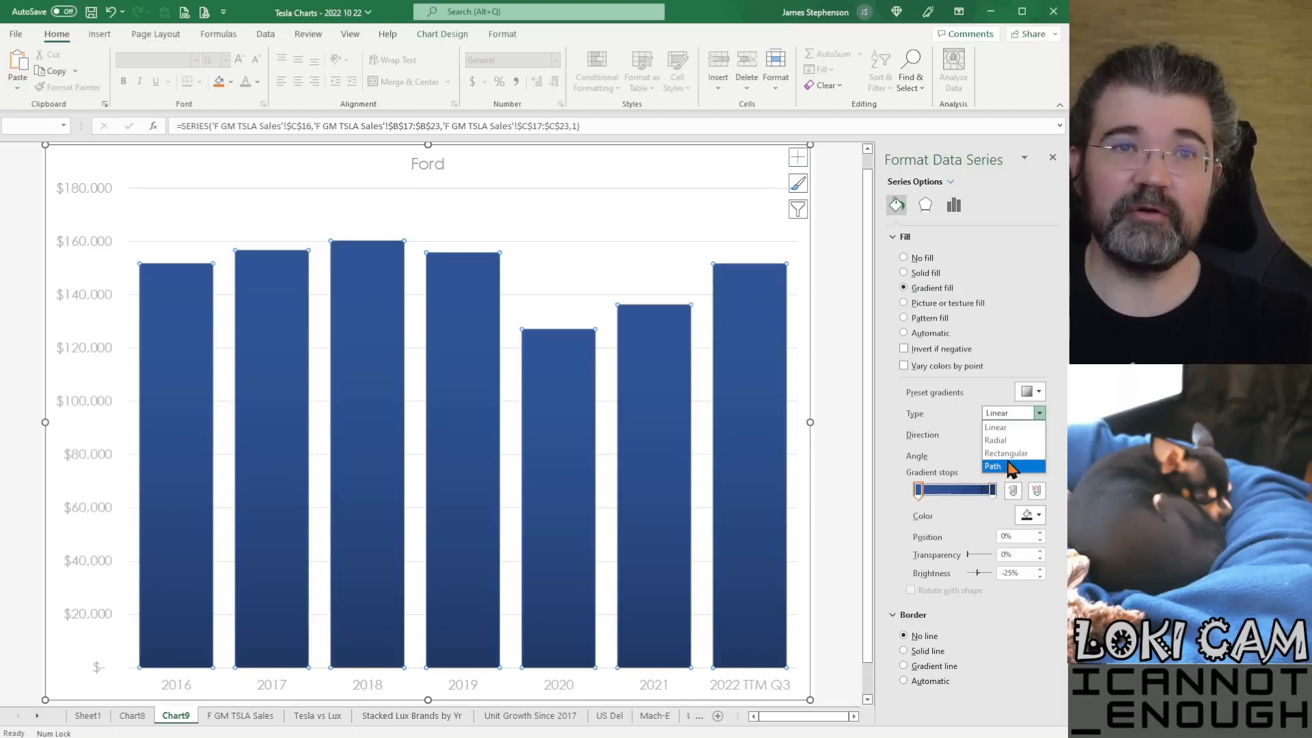
{"action": "left_click", "coordinate": [1009, 419]}
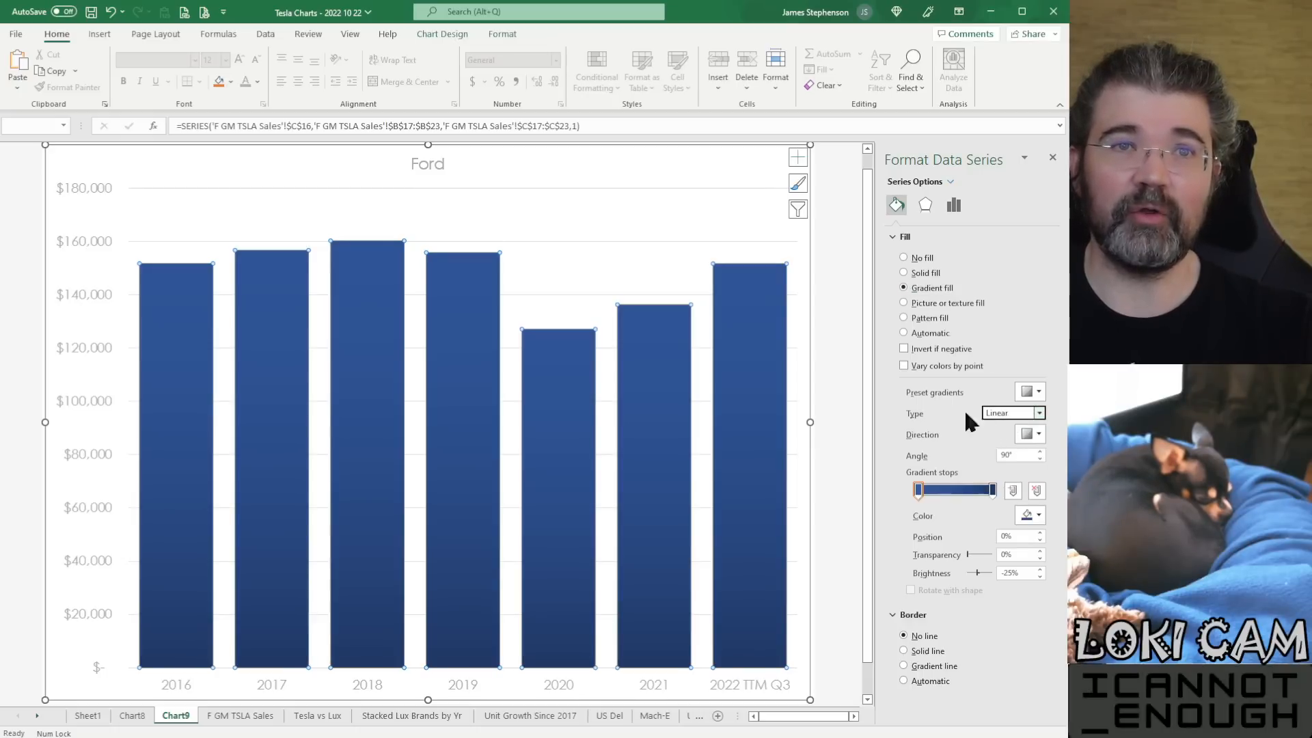
{"action": "left_click", "coordinate": [1035, 432]}
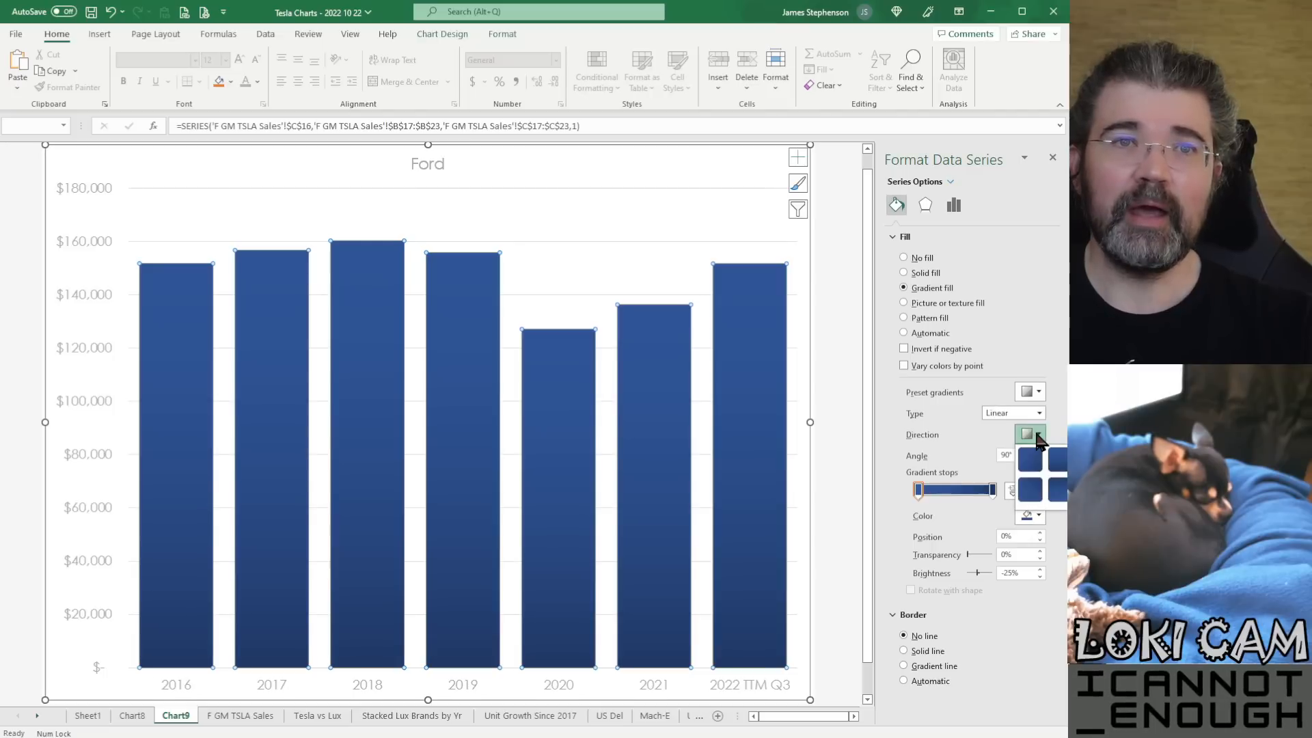
{"action": "left_click", "coordinate": [1036, 432]}
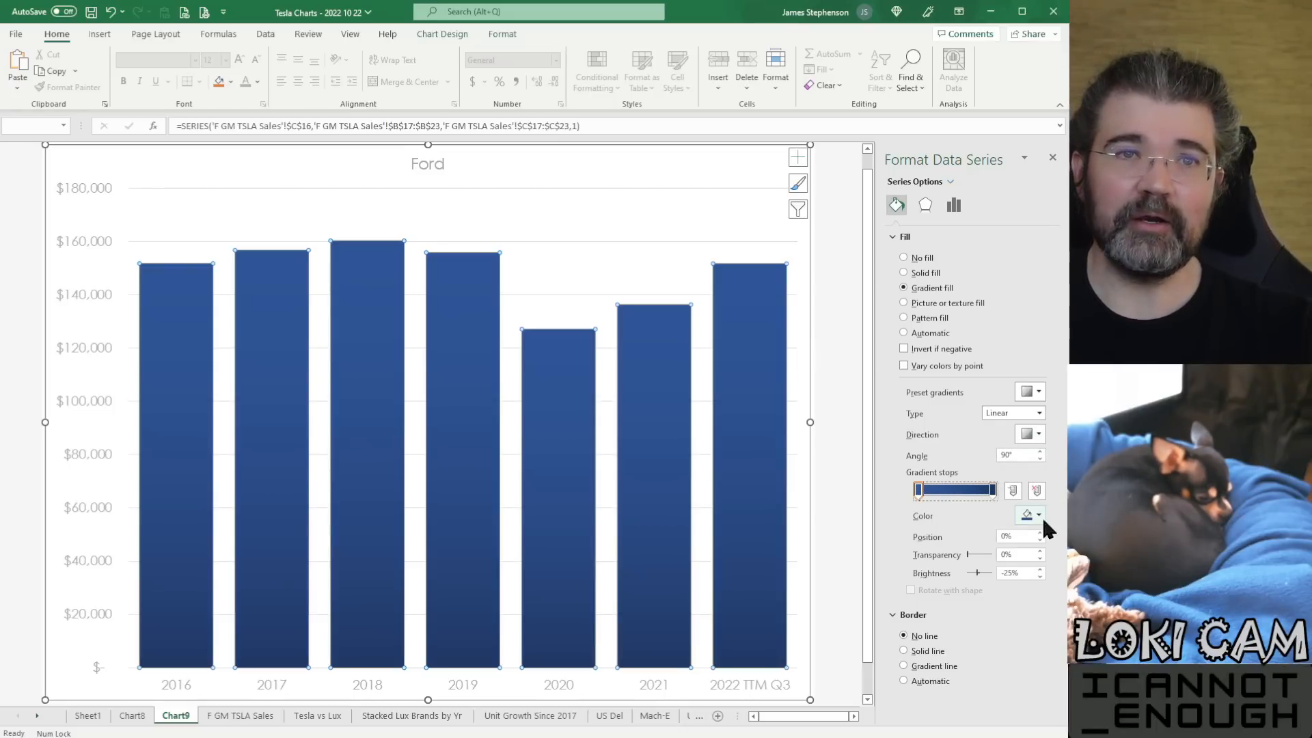
Step: Color the columns' first gradient stop gray at 50% brightness and the last stop dark gray at 25% brightness
{"action": "left_click", "coordinate": [1038, 515]}
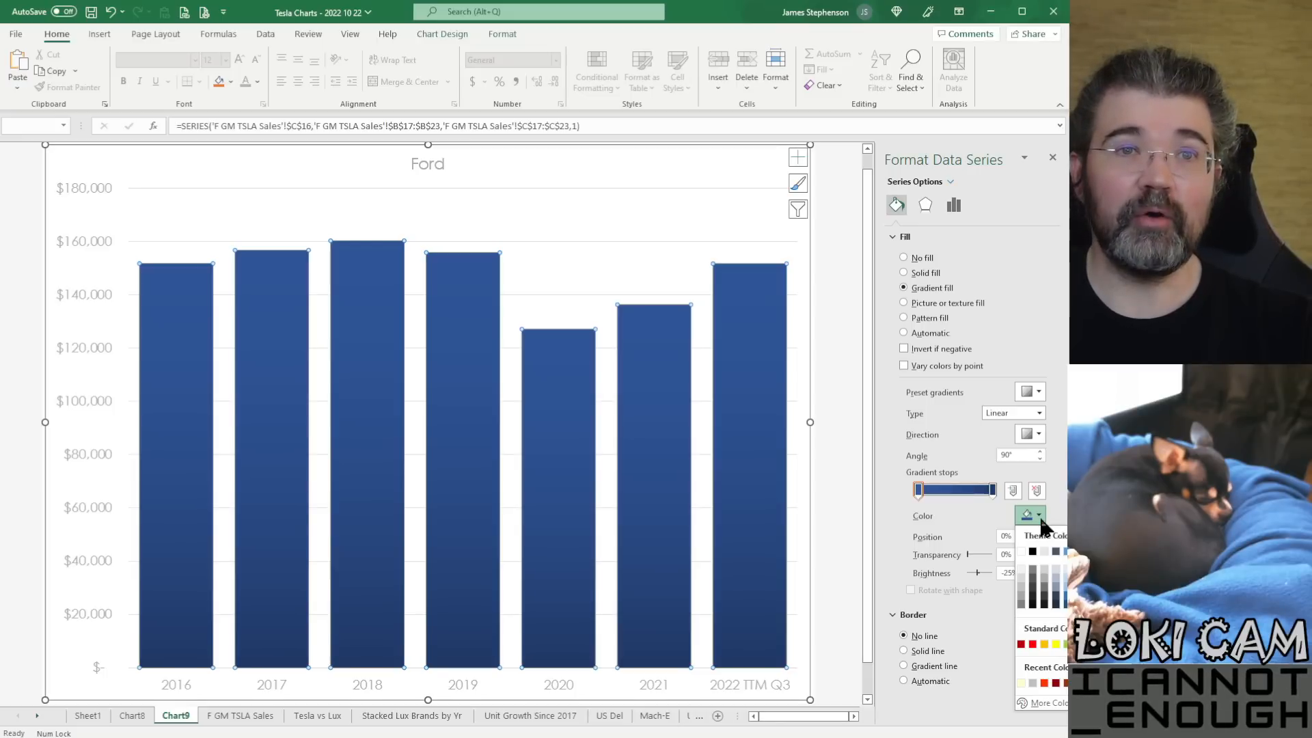
{"action": "left_click", "coordinate": [1033, 571]}
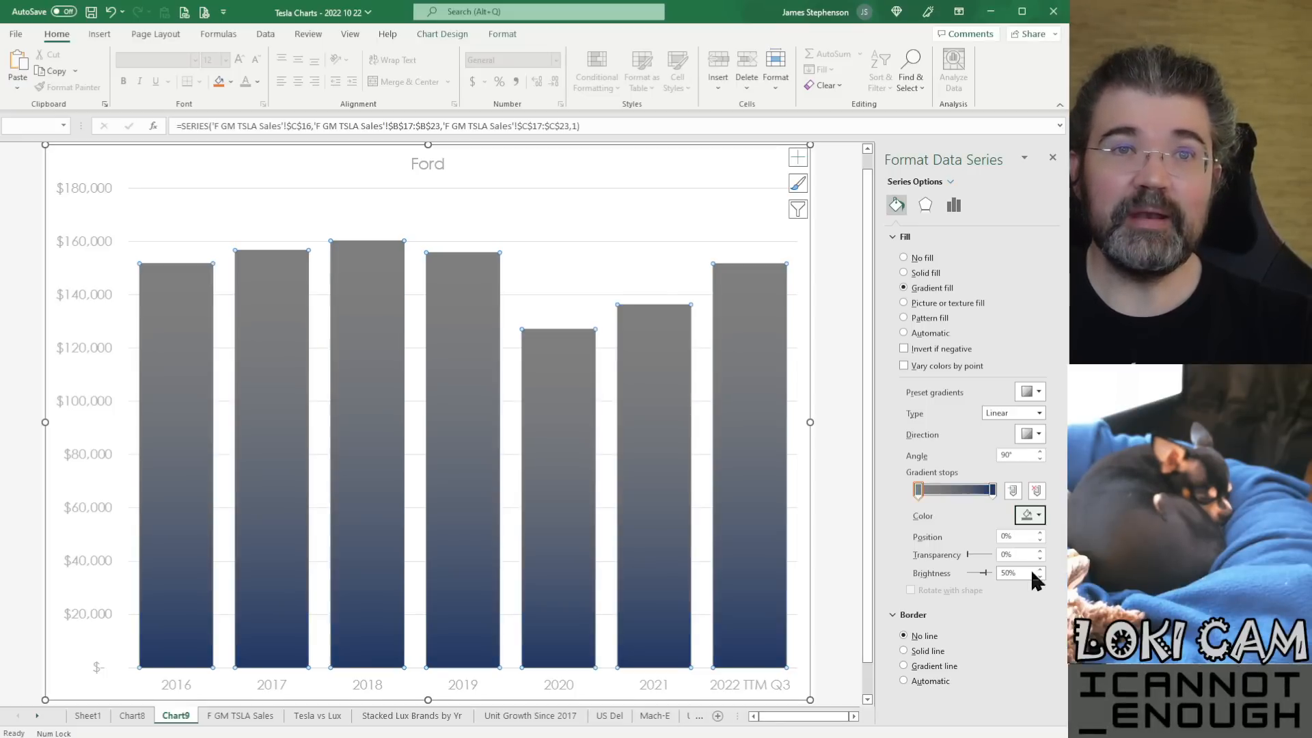
{"action": "left_click", "coordinate": [992, 492]}
{"action": "left_click", "coordinate": [1039, 516]}
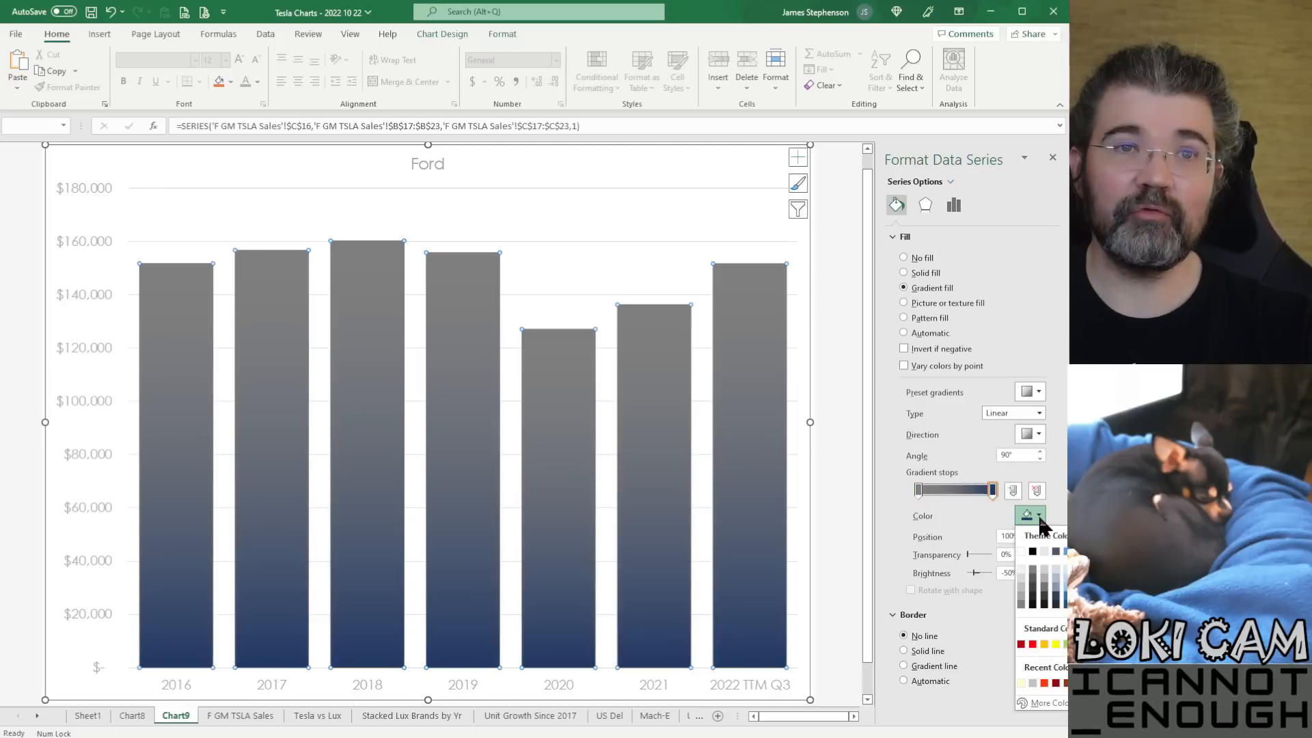
{"action": "left_click", "coordinate": [1033, 587]}
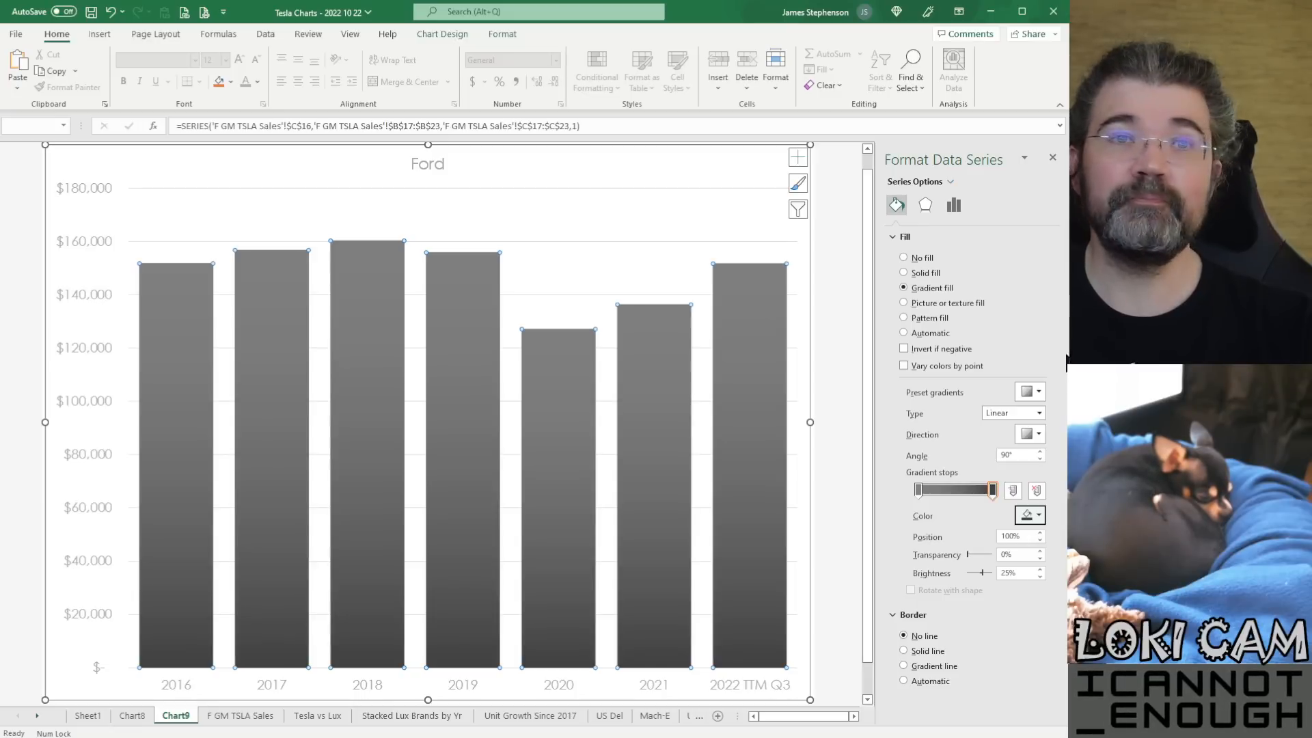
{"action": "left_click", "coordinate": [1053, 157]}
{"action": "left_click", "coordinate": [988, 321]}
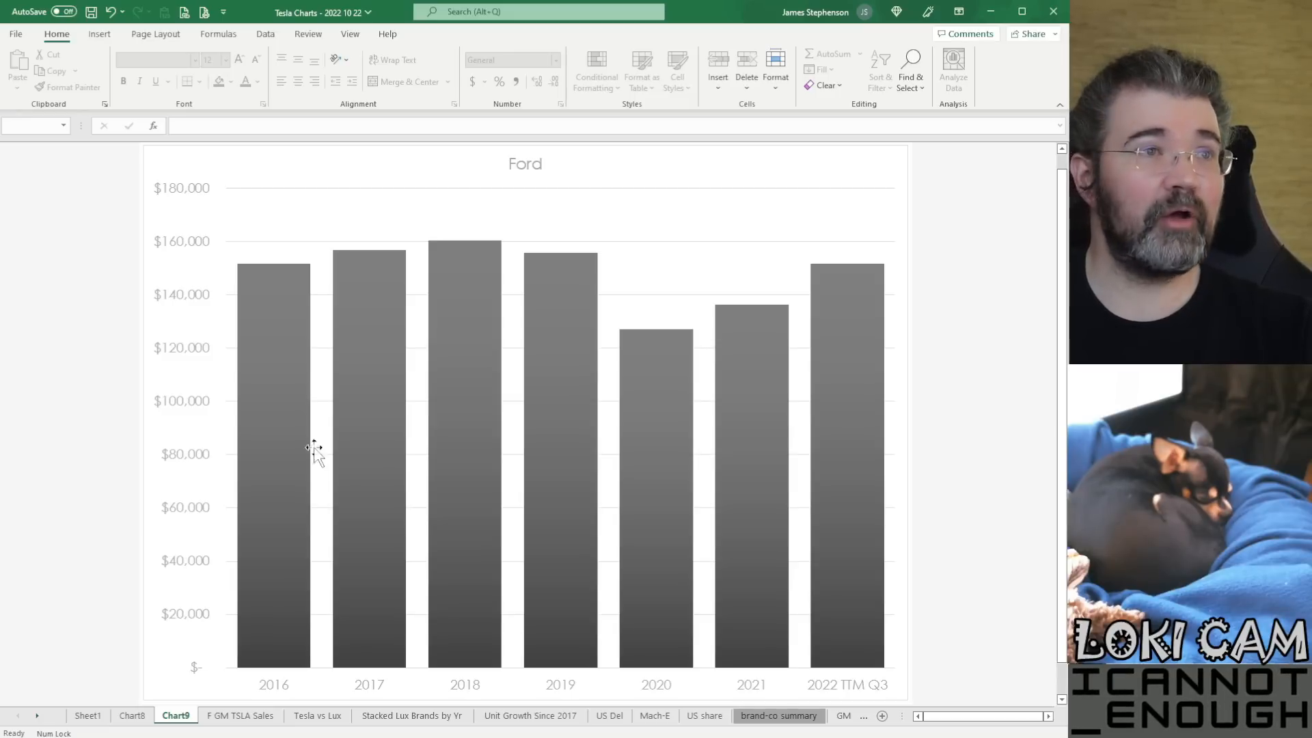
Step: Show the Ford chart's vertical axis in display units of thousands and set its major unit to 50000
{"action": "left_click", "coordinate": [181, 404]}
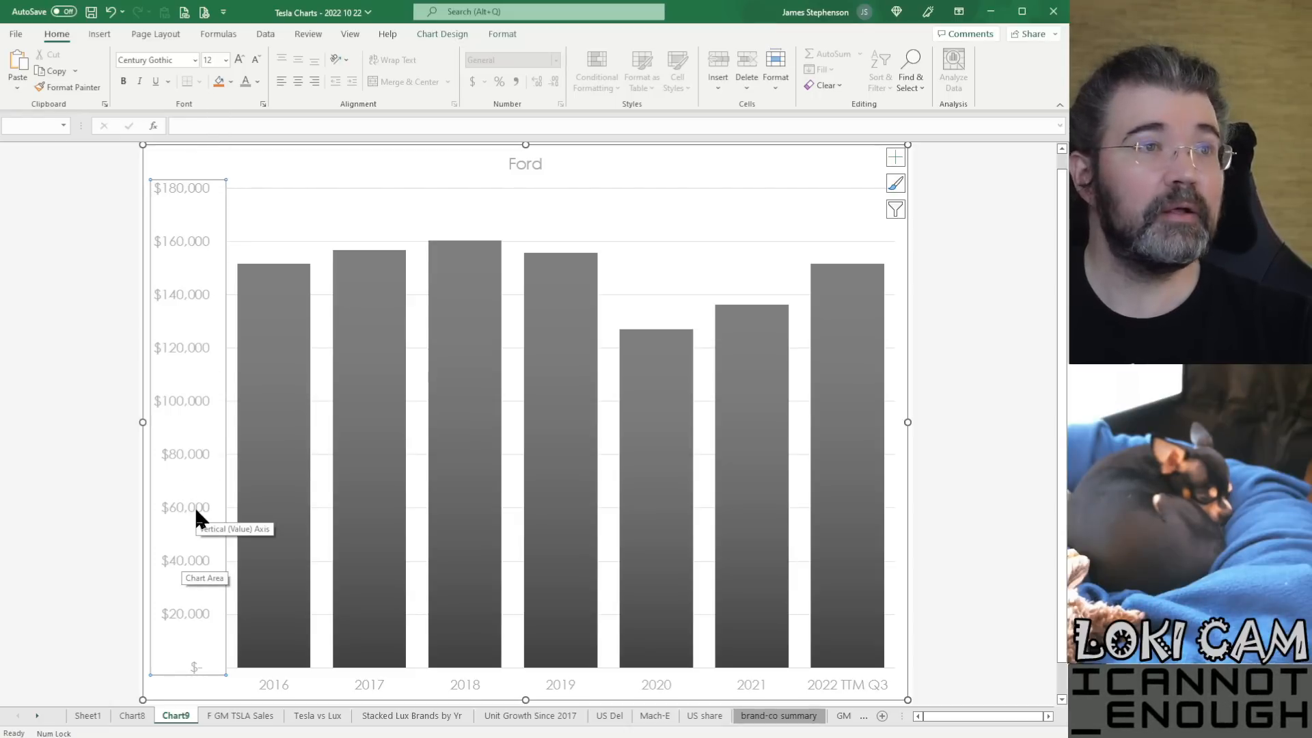
{"action": "right_click", "coordinate": [197, 416]}
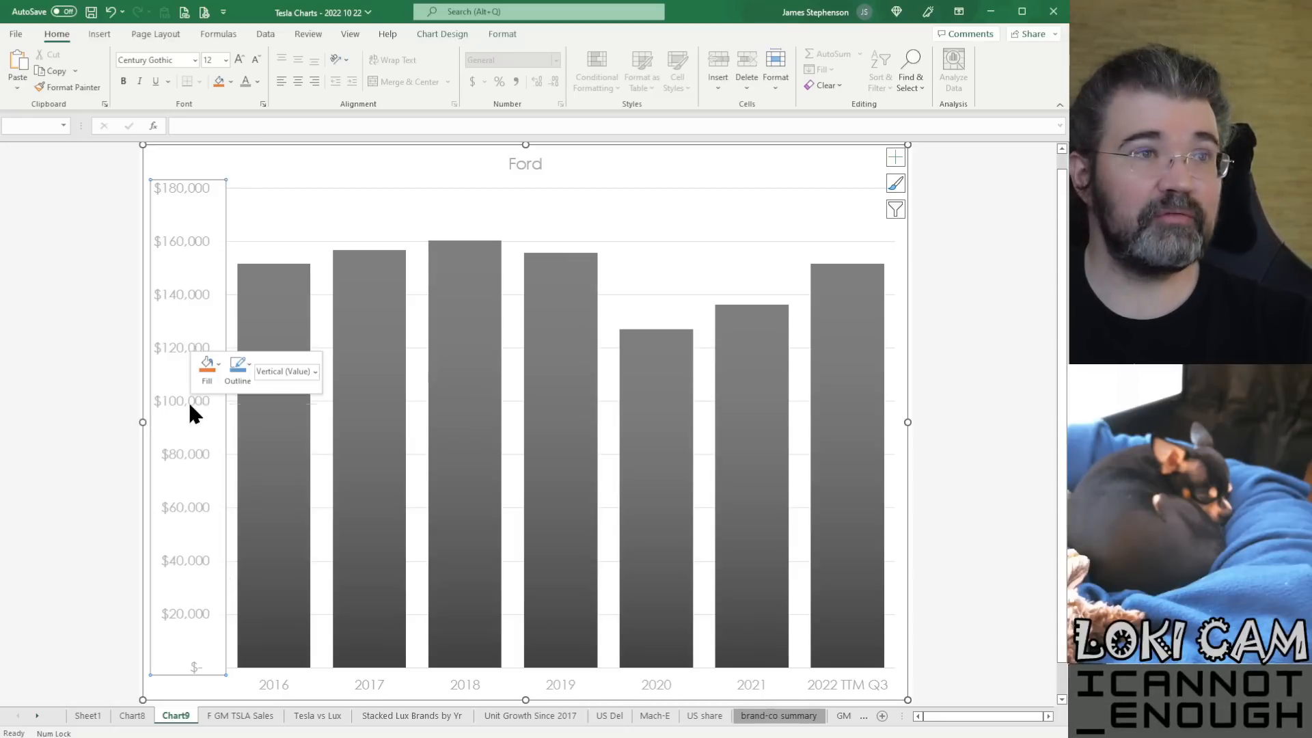
{"action": "left_click", "coordinate": [231, 578]}
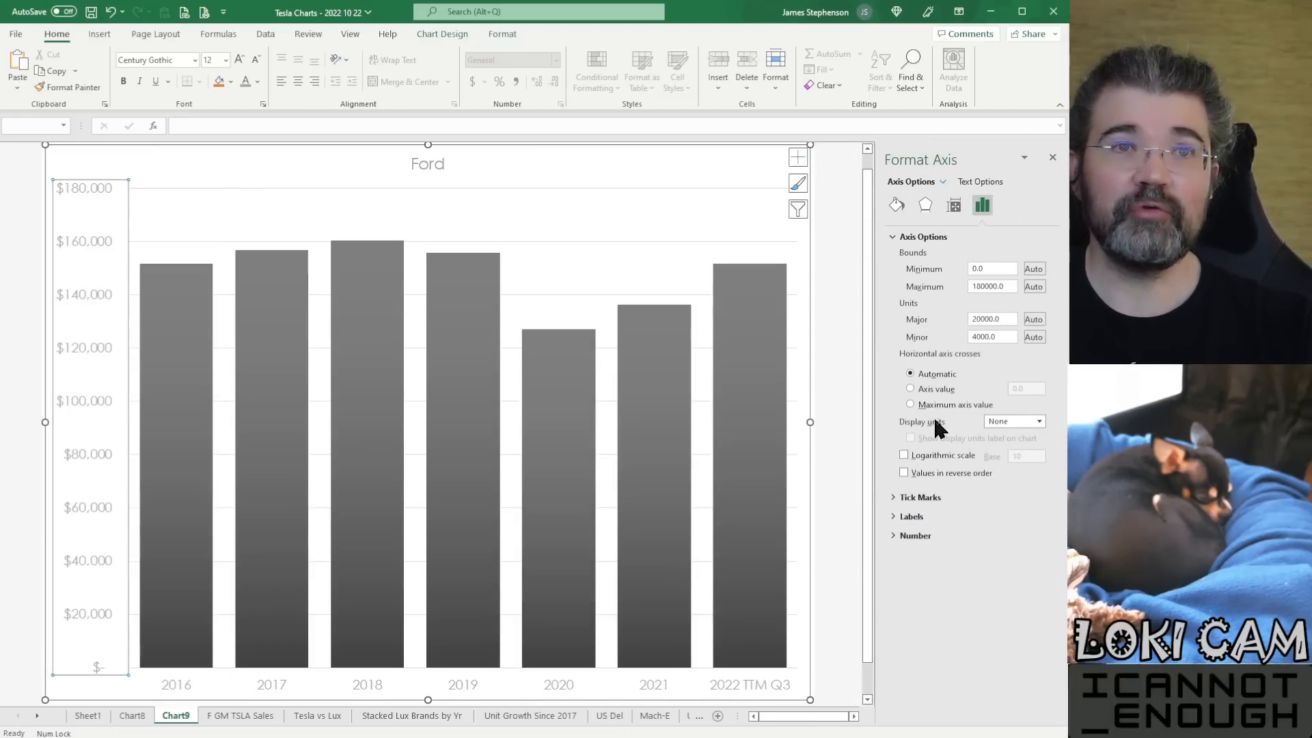
{"action": "left_click", "coordinate": [1038, 418]}
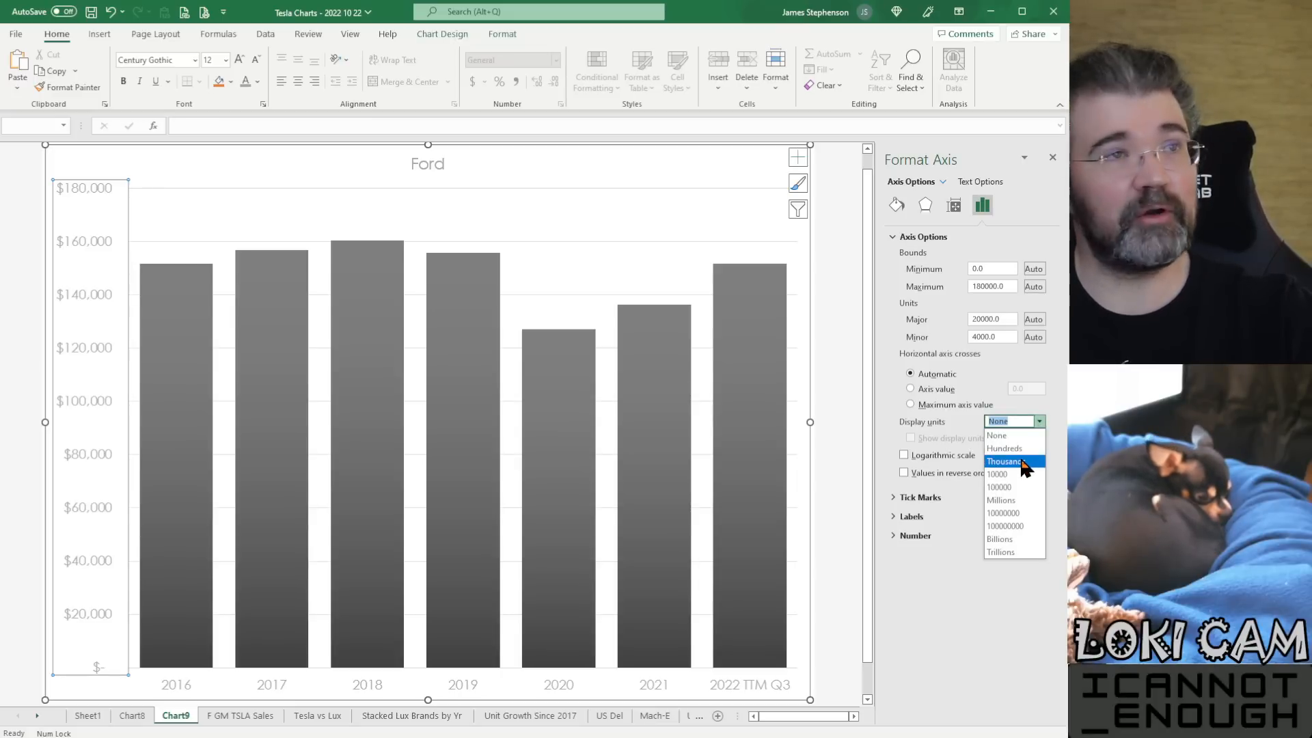
{"action": "left_click", "coordinate": [1025, 463]}
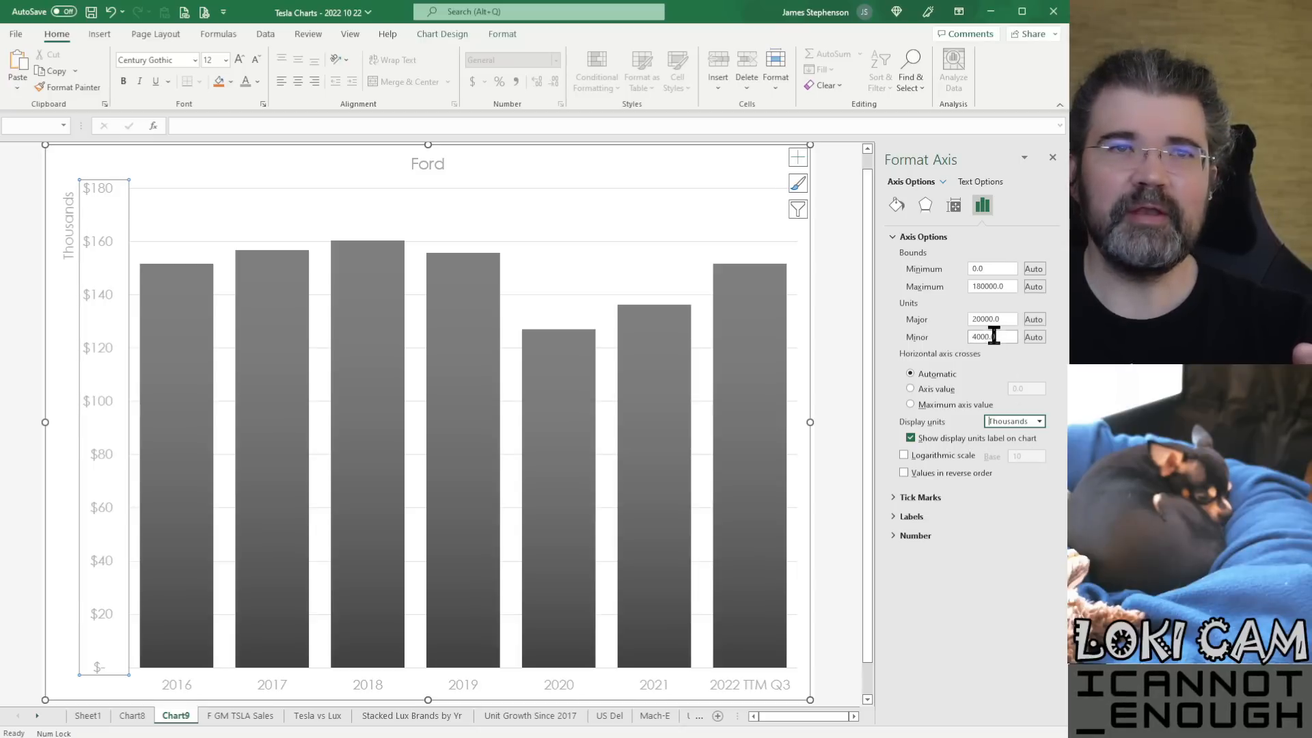
{"action": "left_click_drag", "start_coordinate": [979, 319], "coordinate": [958, 318]}
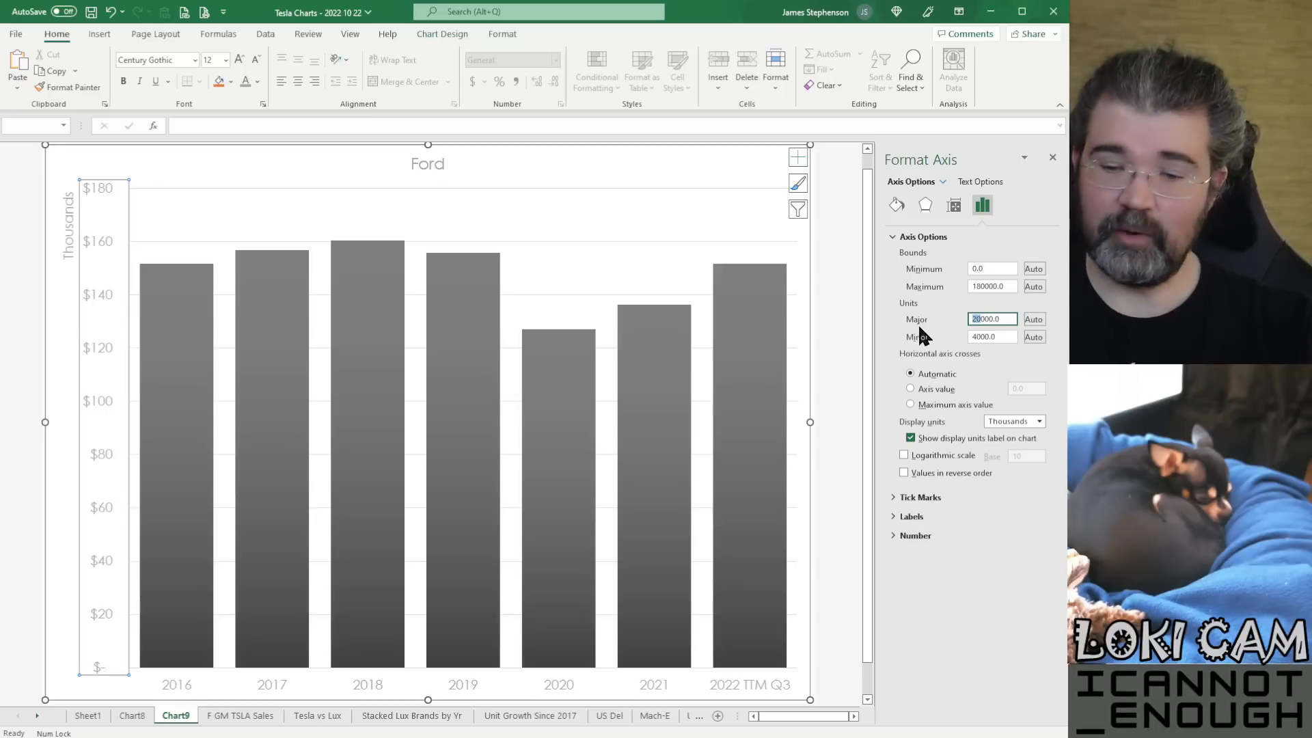
{"action": "type", "text": "5"}
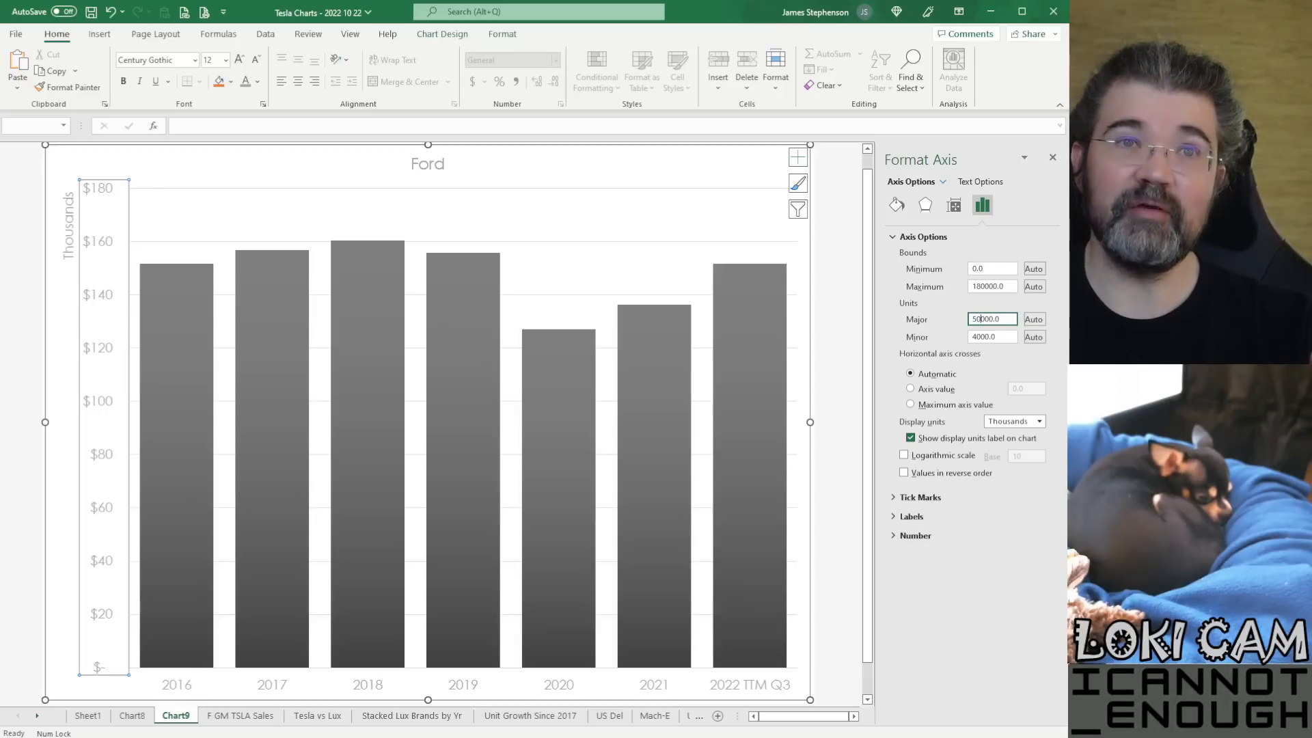
{"action": "key", "text": "Tab"}
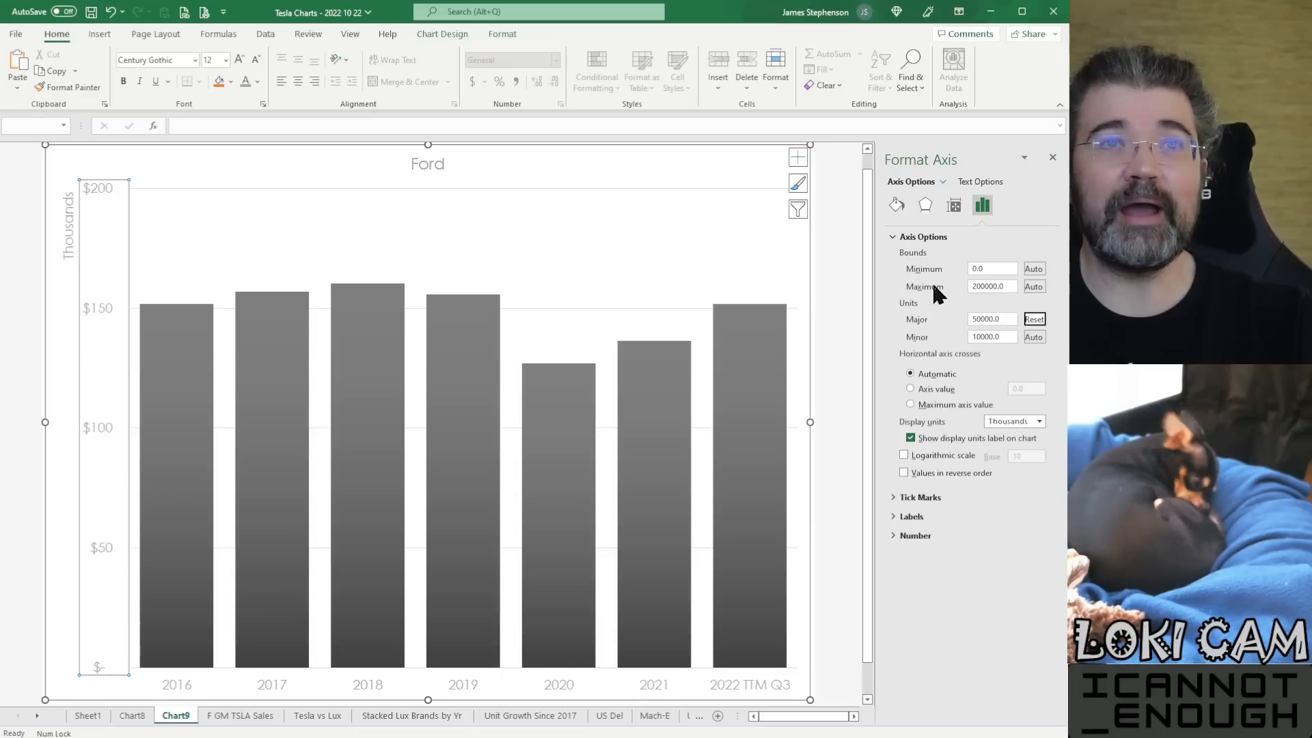
Step: Set the vertical axis bounds to a maximum of 160000 and a minimum of 0
{"action": "left_click", "coordinate": [984, 286]}
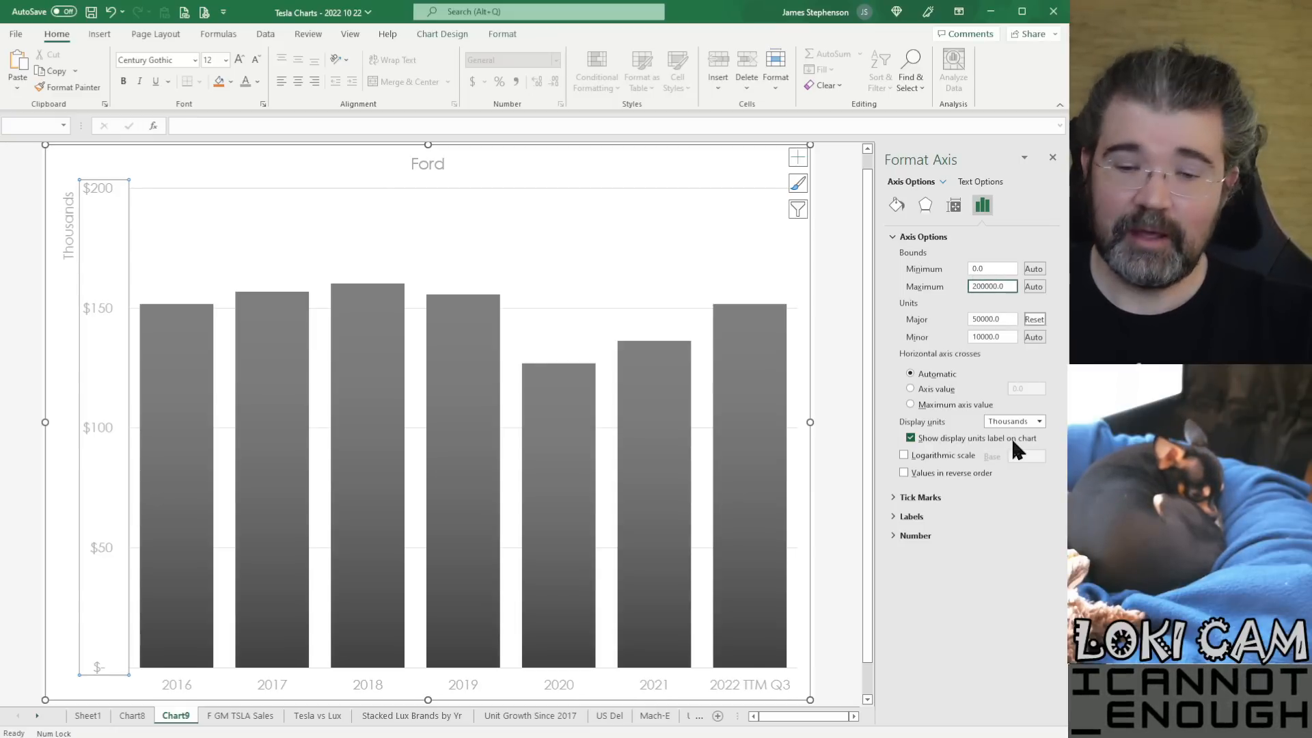
{"action": "key", "text": "BackSpace"}
{"action": "key", "text": "BackSpace"}
{"action": "type", "text": "16"}
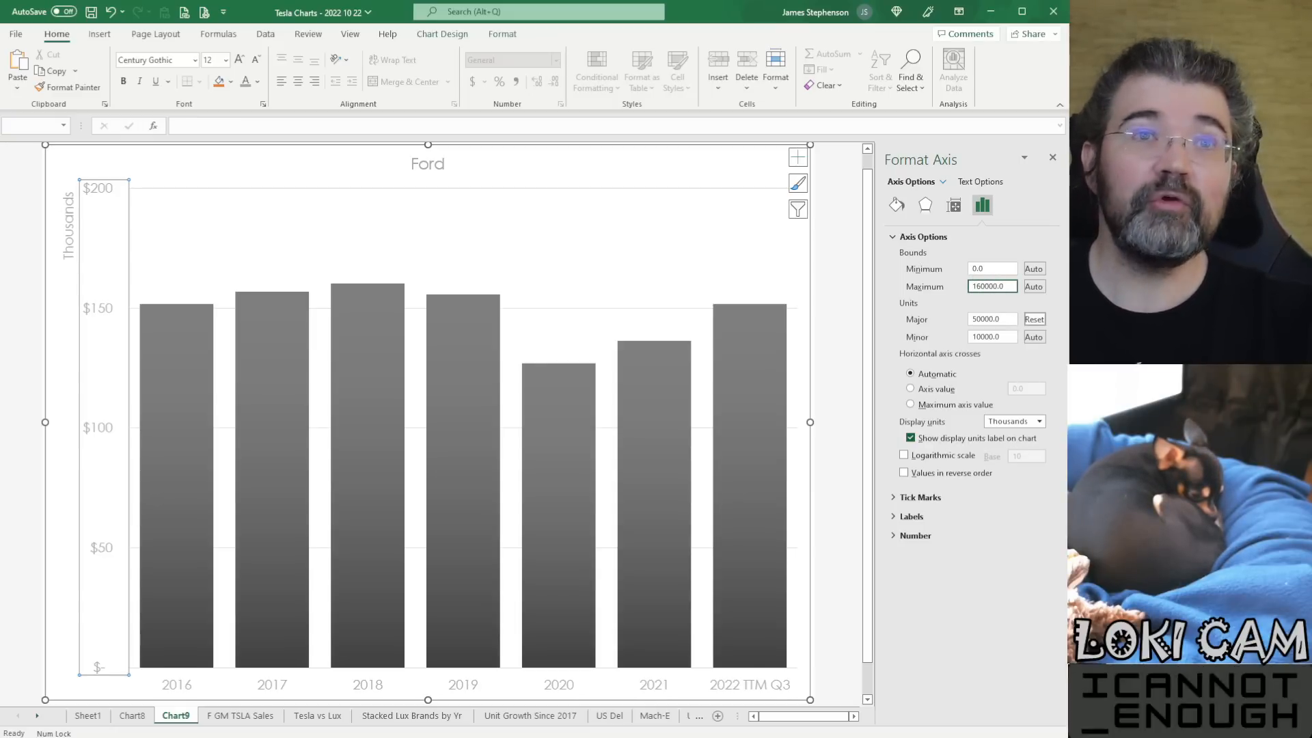
{"action": "key", "text": "Tab"}
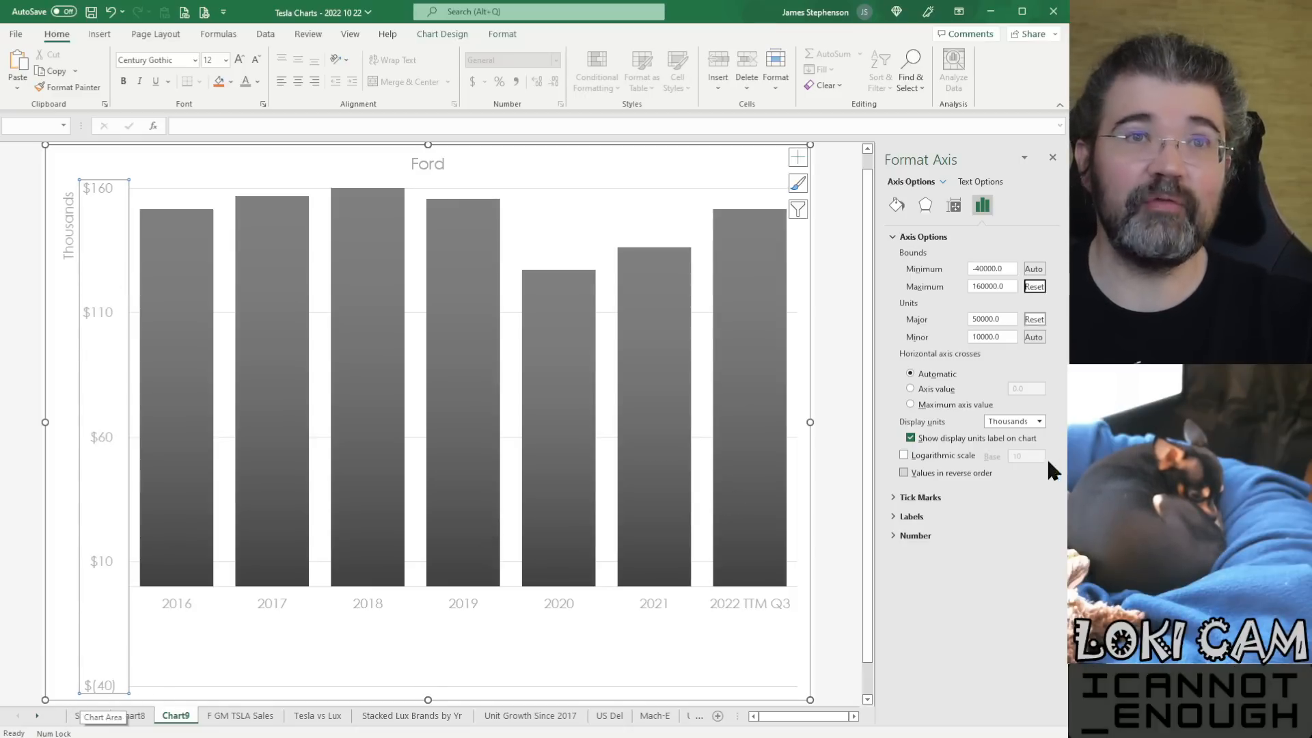
{"action": "double_click", "coordinate": [993, 268]}
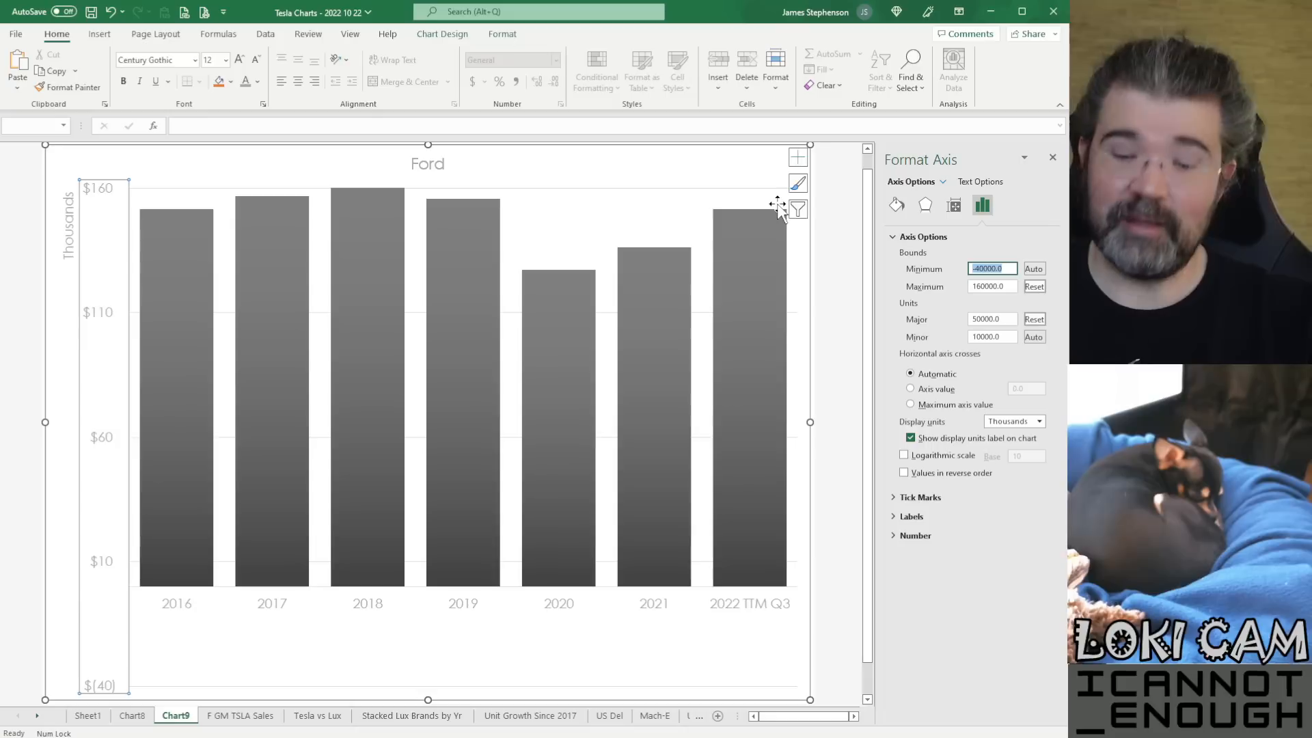
{"action": "type", "text": "0"}
{"action": "key", "text": "Tab"}
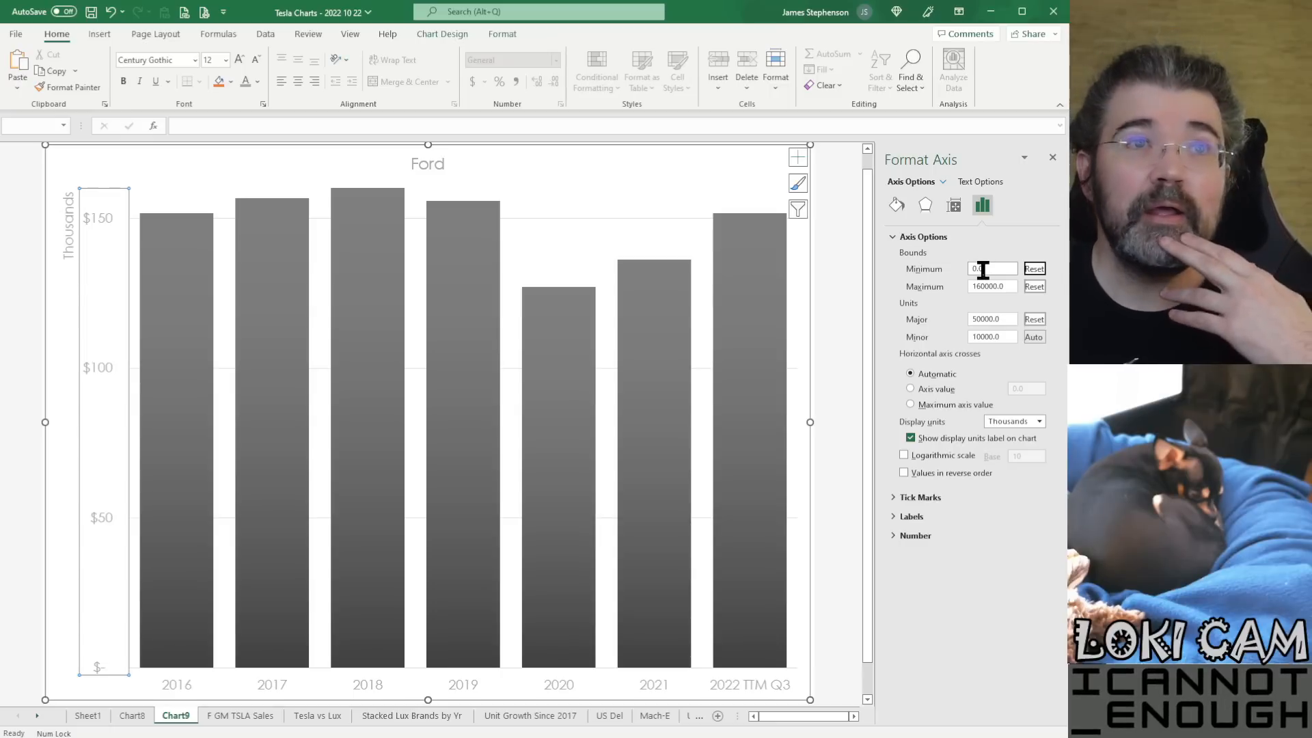
{"action": "left_click", "coordinate": [1053, 158]}
Step: Replace the vertical axis display units label with "Revenue, in $ Billions"
{"action": "double_click", "coordinate": [161, 220]}
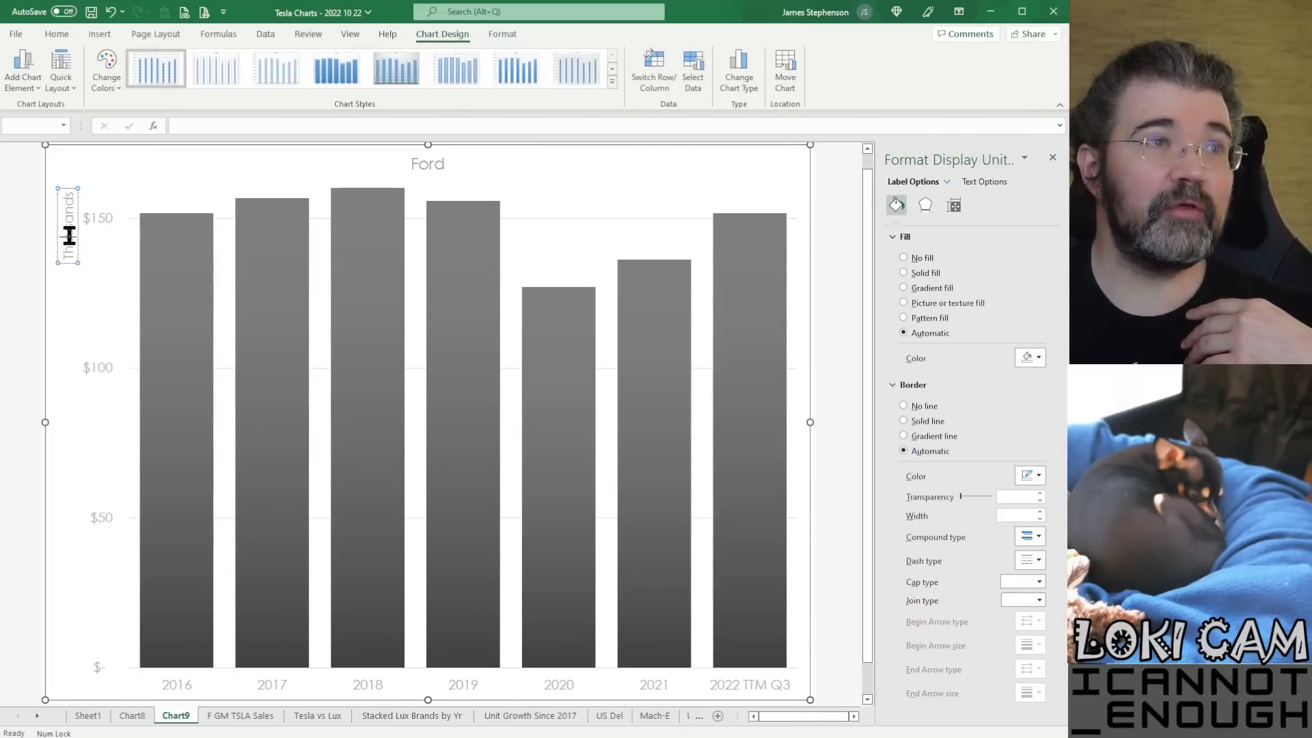
{"action": "double_click", "coordinate": [71, 236]}
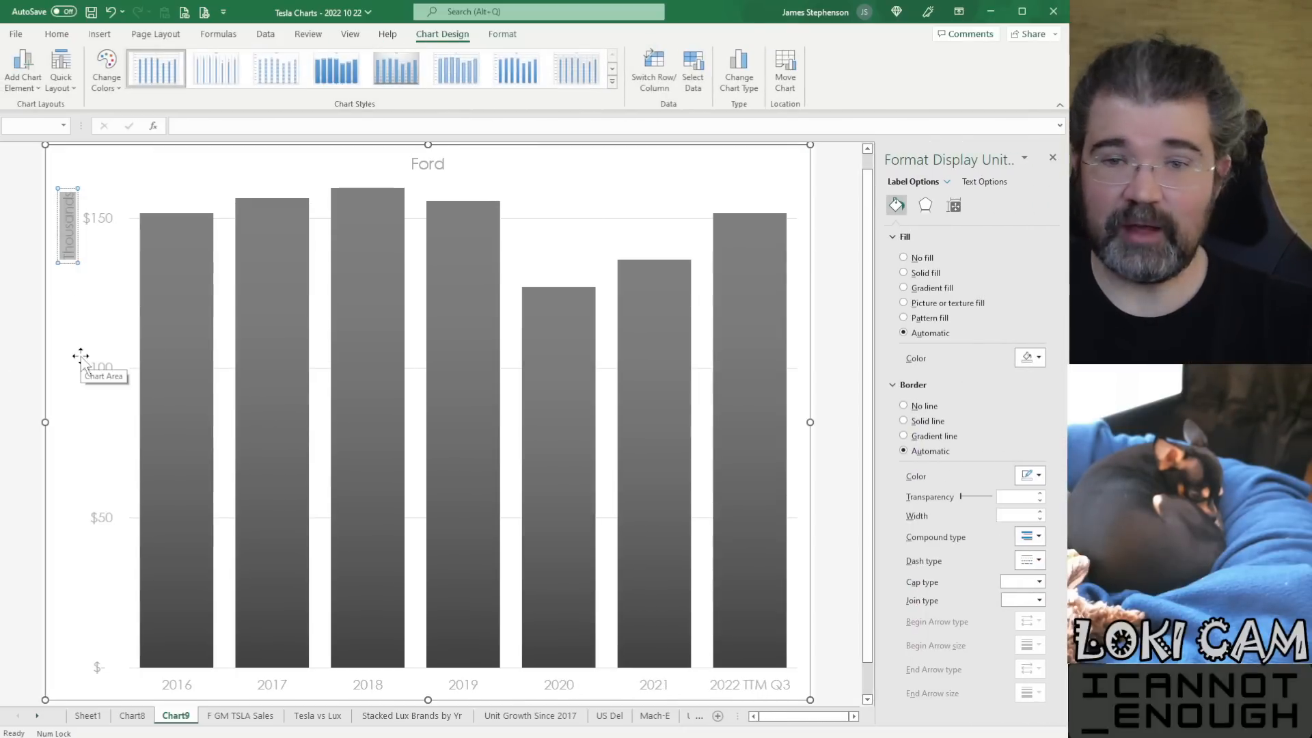
{"action": "key", "text": "Delete"}
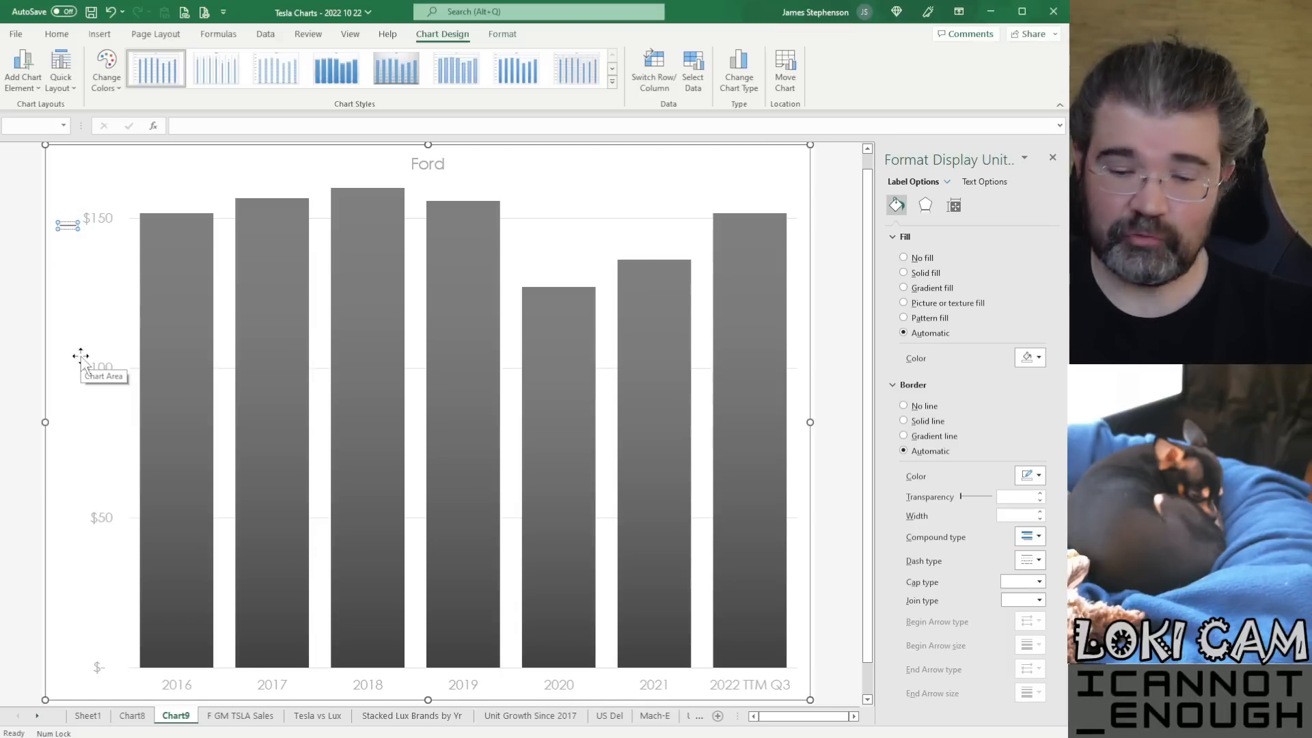
{"action": "type", "text": "Revenue, in $"}
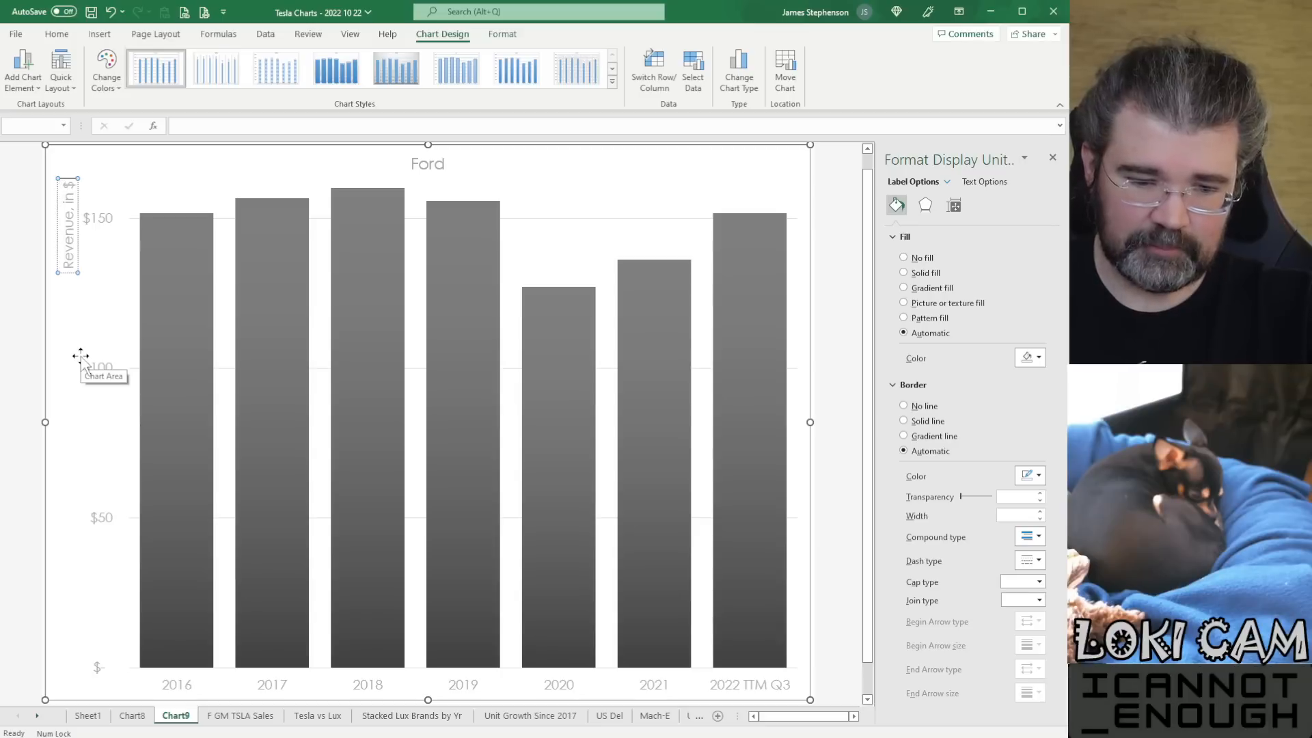
{"action": "type", "text": " Billions"}
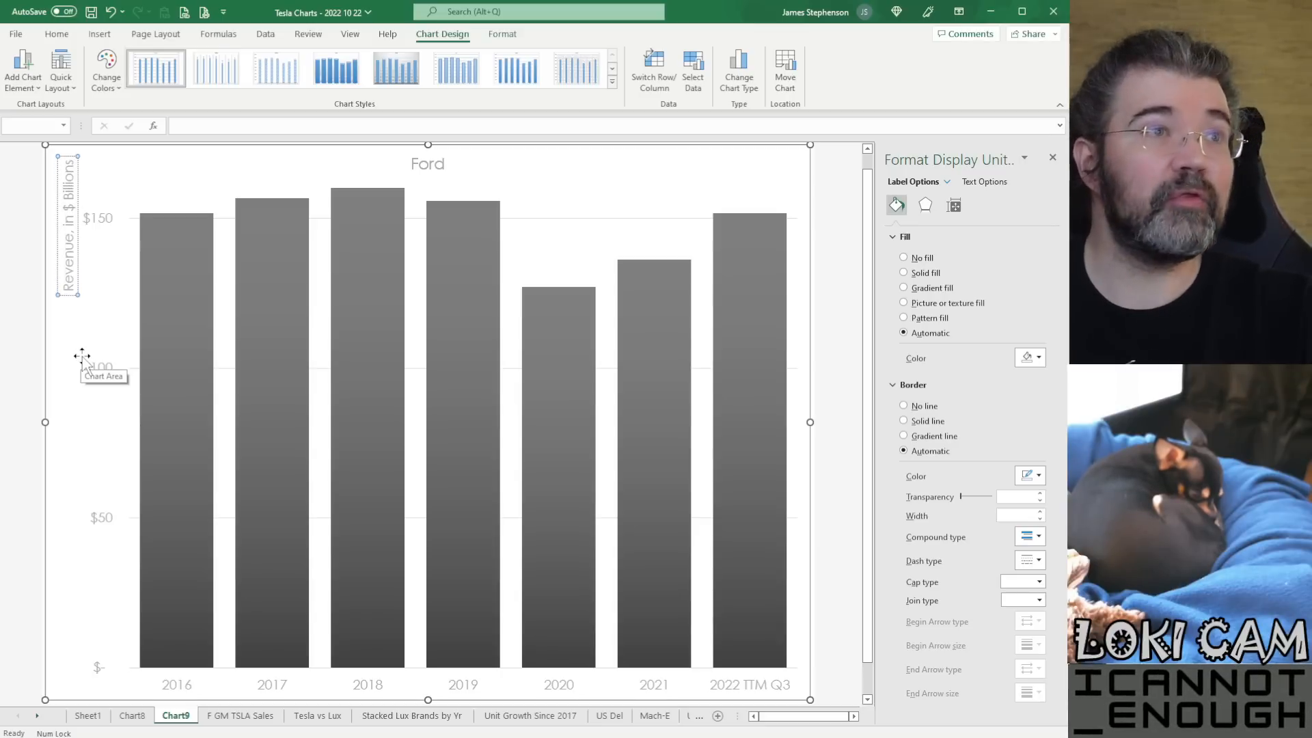
{"action": "left_click", "coordinate": [26, 320]}
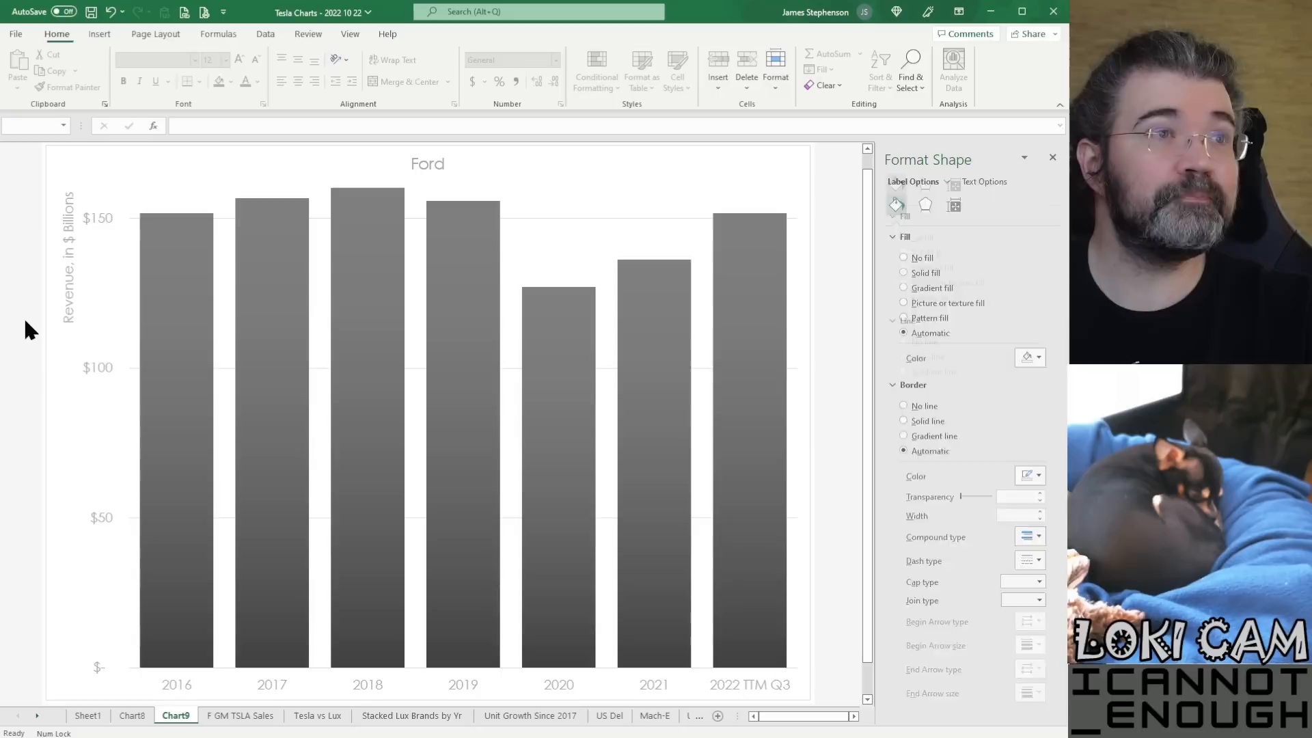
Step: Enlarge the "Revenue, in $ Billions" label to 16 pt
{"action": "left_click", "coordinate": [70, 293]}
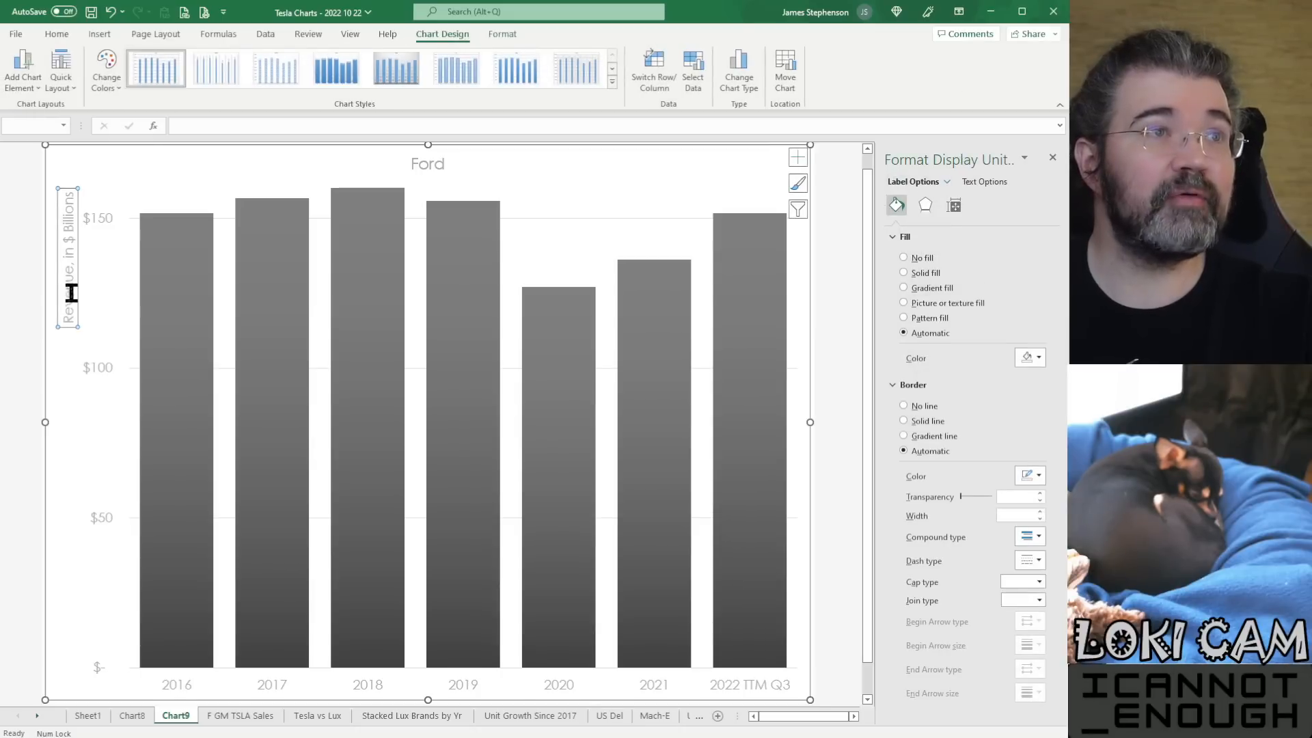
{"action": "left_click", "coordinate": [58, 34]}
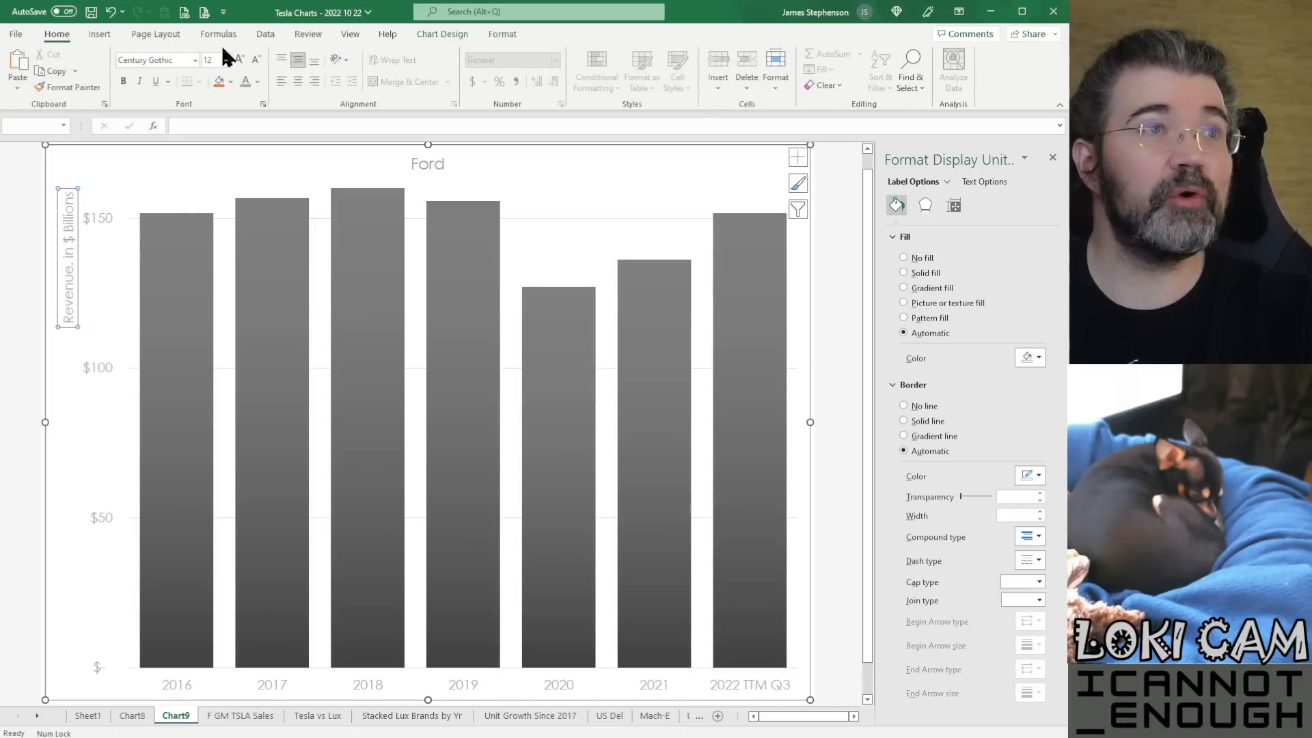
{"action": "left_click", "coordinate": [237, 59]}
{"action": "left_click", "coordinate": [237, 58]}
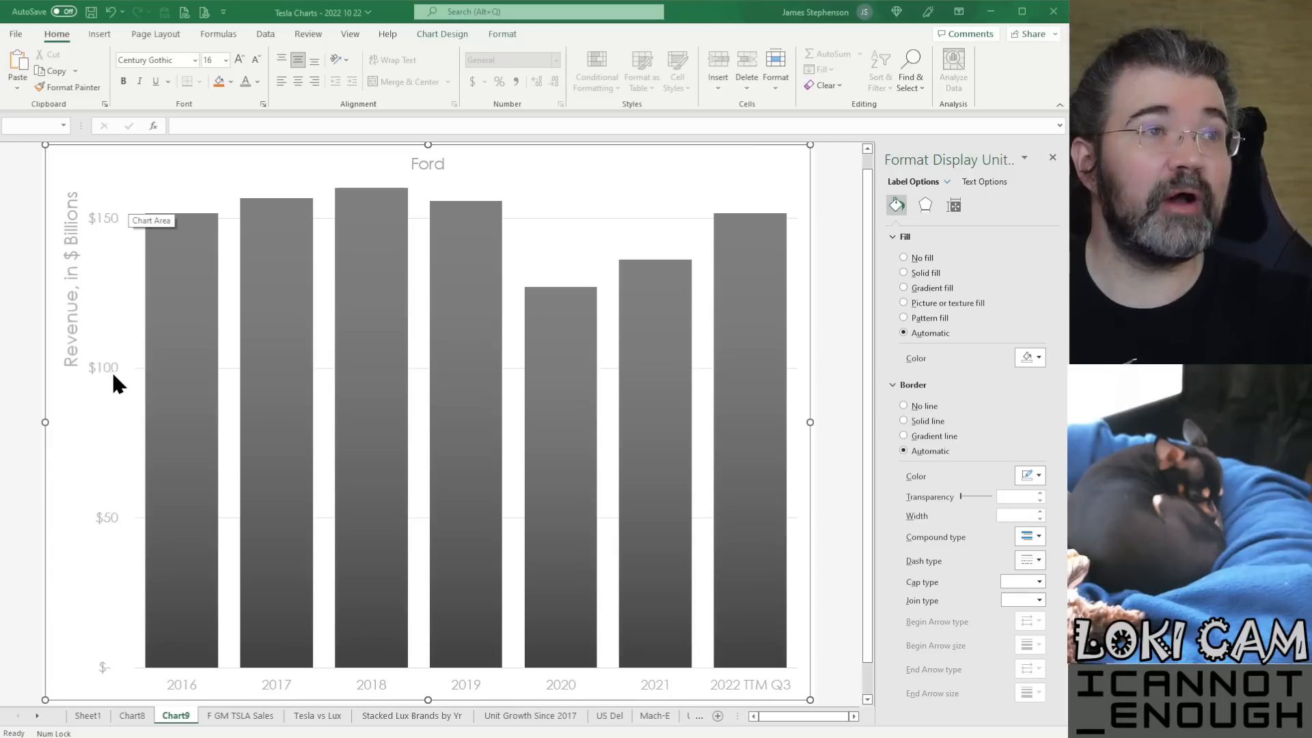
Step: Enlarge the Ford chart's vertical and horizontal axis labels to 14 pt
{"action": "left_click", "coordinate": [121, 388]}
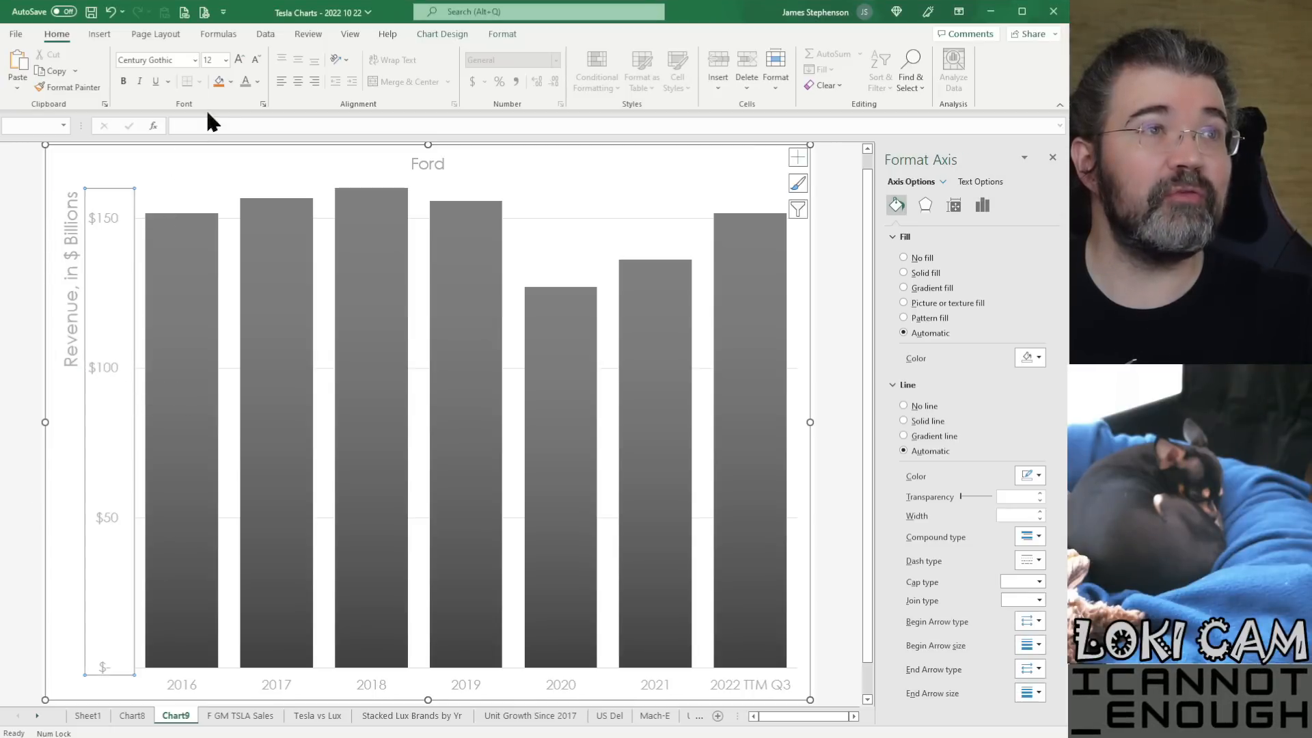
{"action": "left_click", "coordinate": [235, 60]}
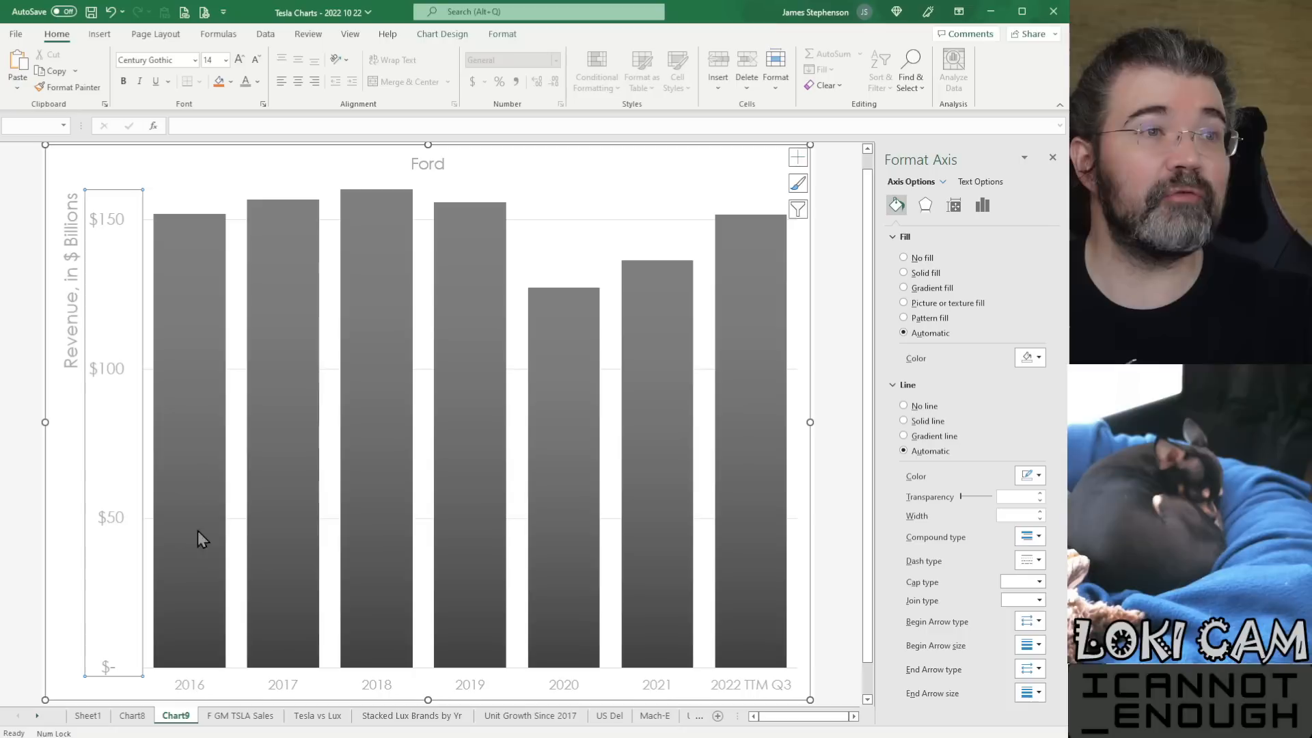
{"action": "left_click", "coordinate": [277, 680]}
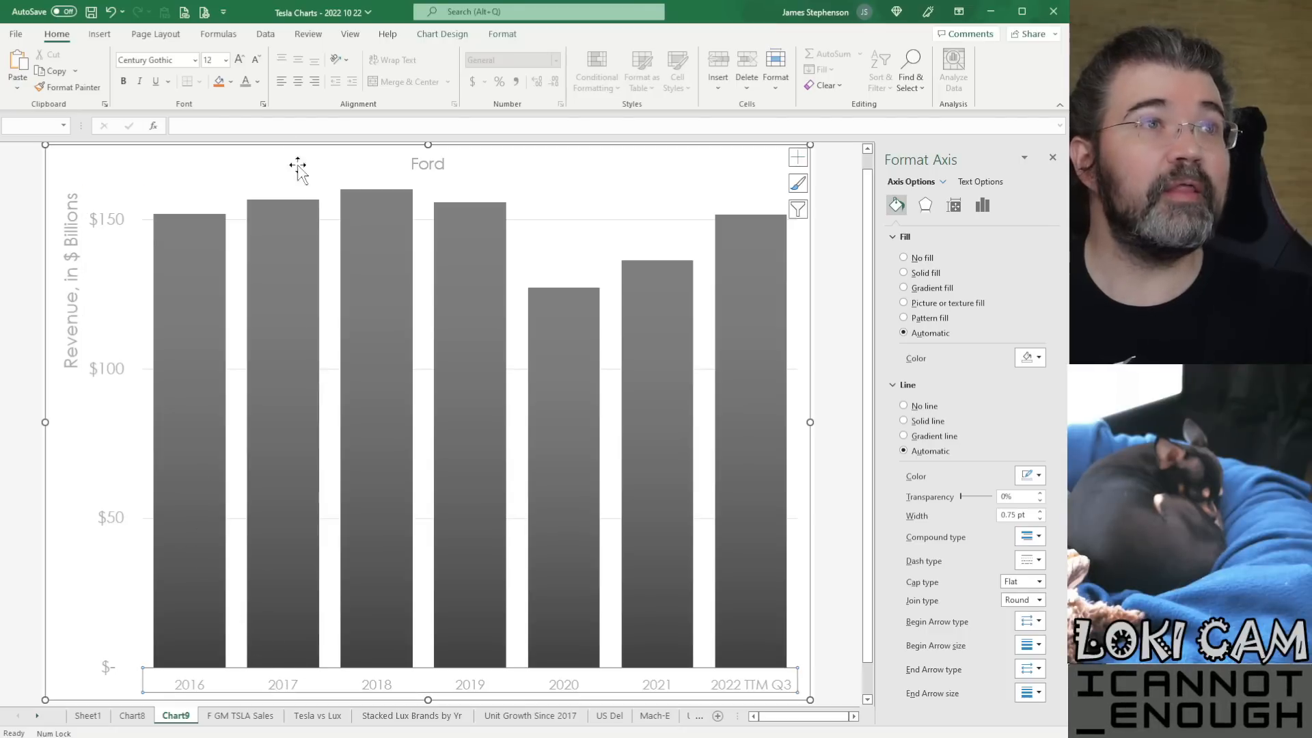
{"action": "left_click", "coordinate": [238, 62]}
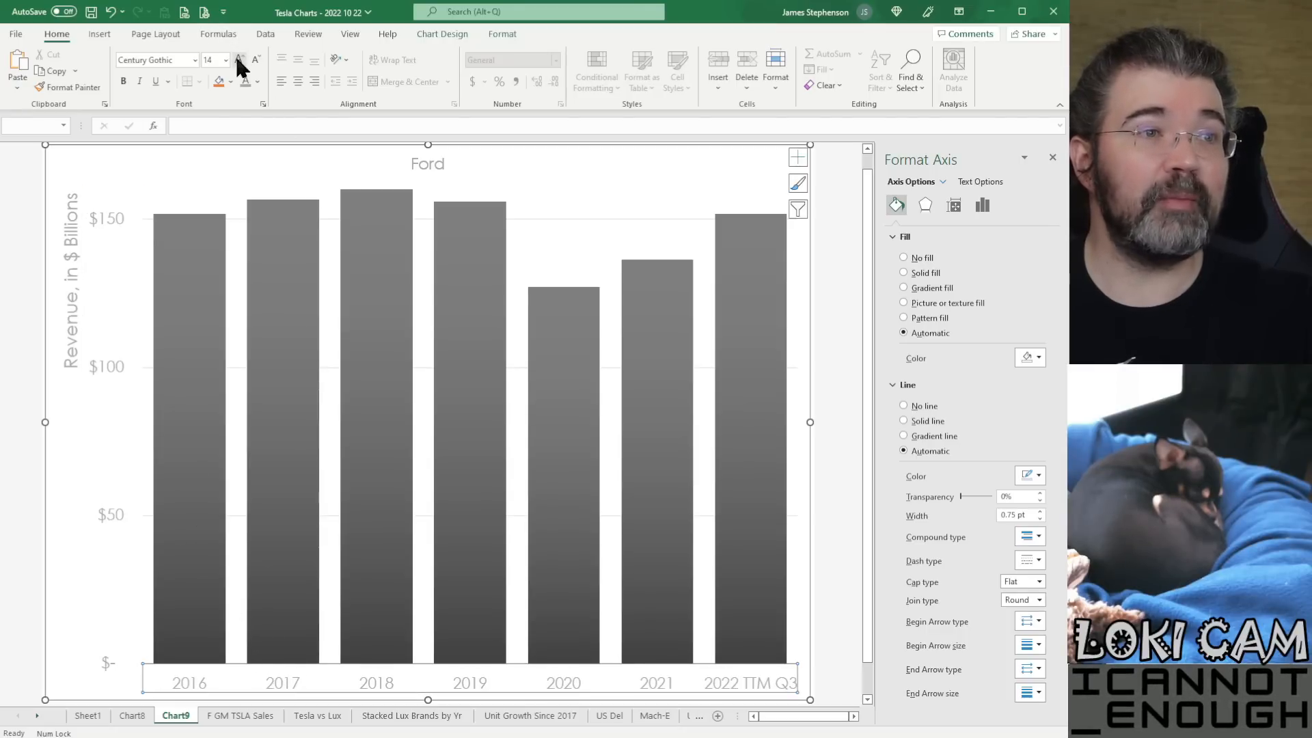
Step: Enlarge the "Ford" chart title to 20 pt and deselect the chart
{"action": "left_click", "coordinate": [428, 164]}
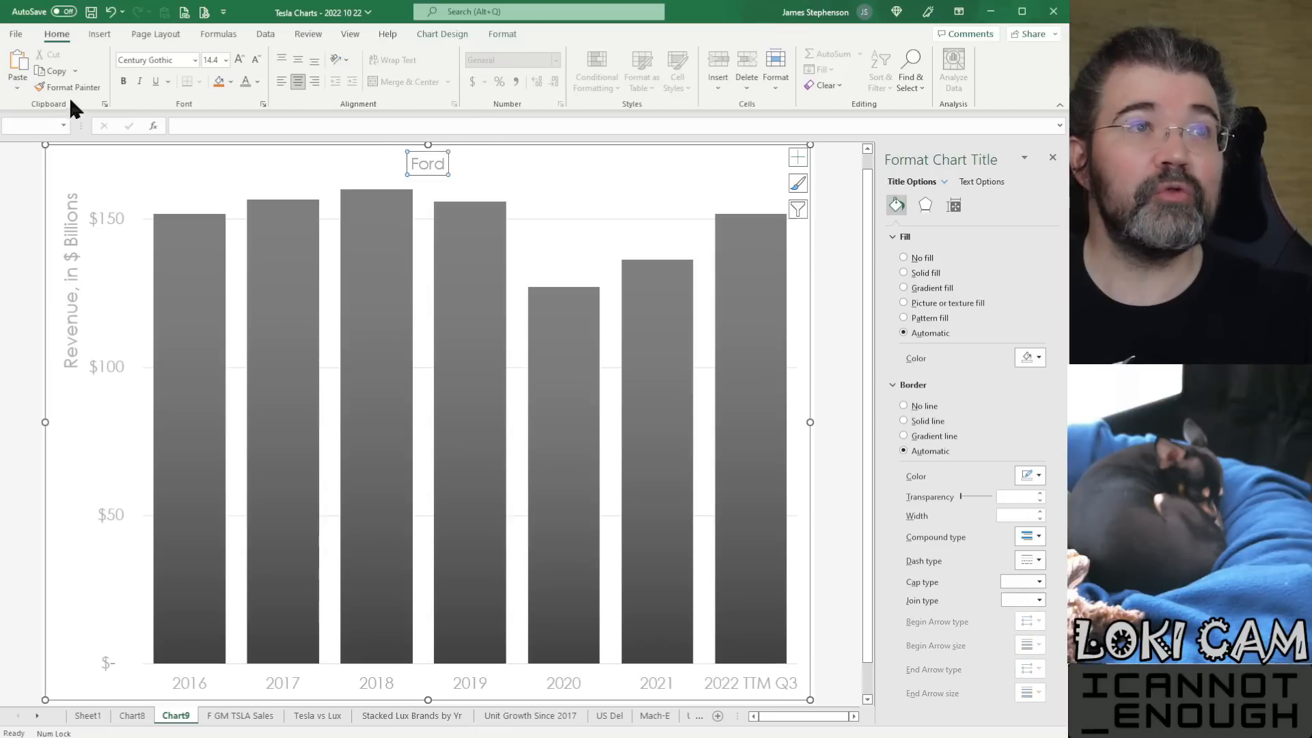
{"action": "left_click", "coordinate": [239, 62]}
{"action": "left_click", "coordinate": [240, 62]}
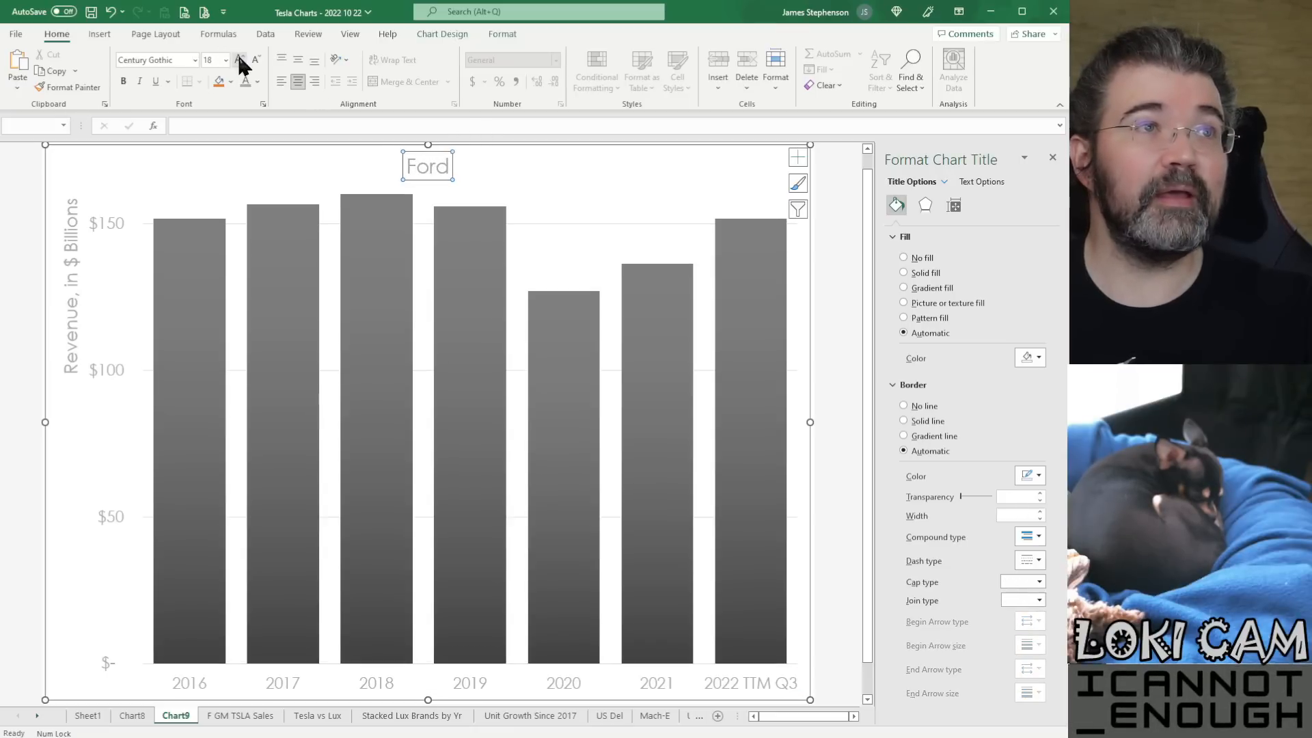
{"action": "left_click", "coordinate": [239, 61]}
{"action": "left_click", "coordinate": [35, 202]}
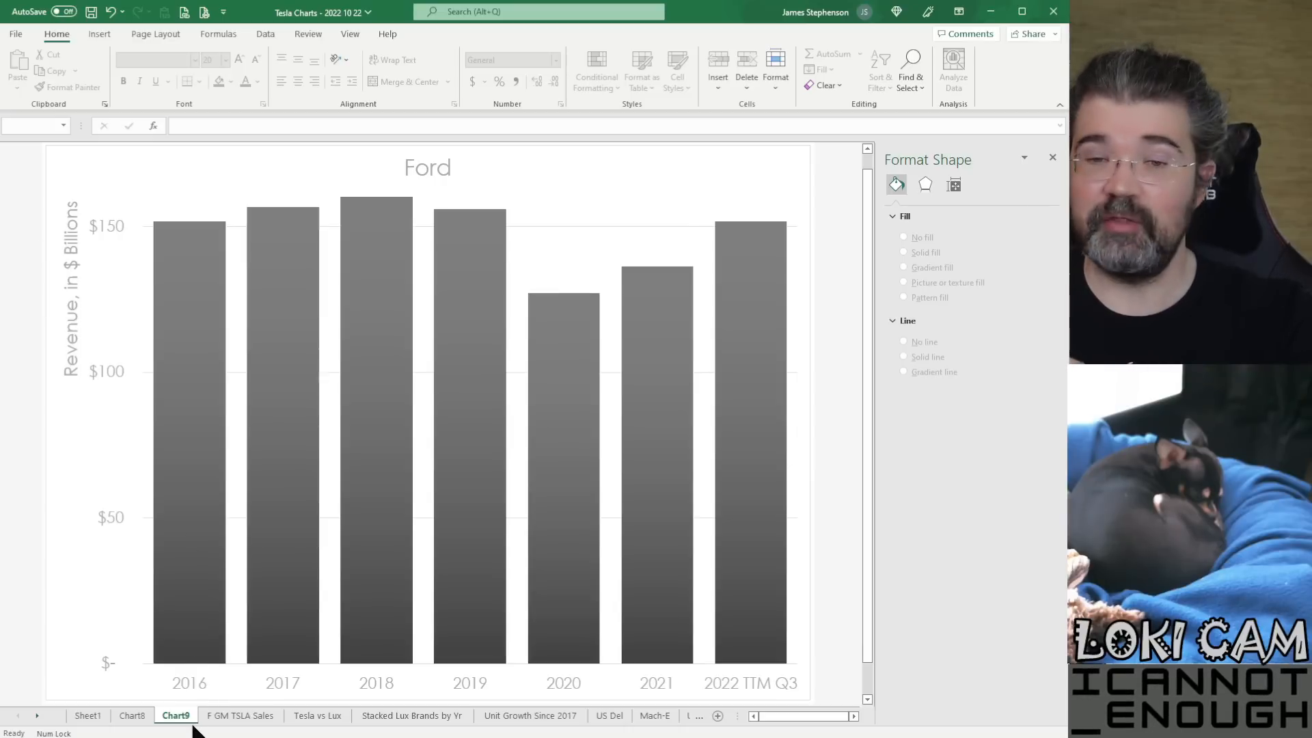
Step: Set the Ford chart area to no border line and no fill
{"action": "right_click", "coordinate": [808, 402]}
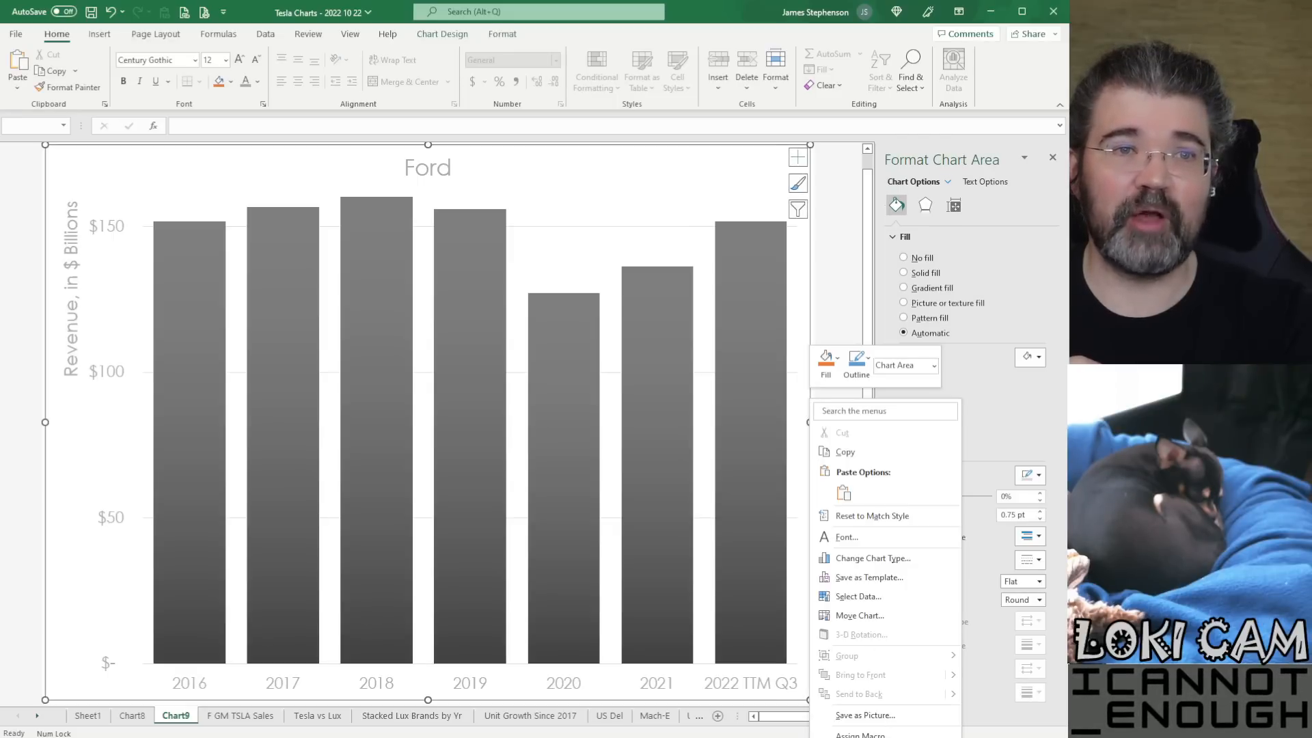
{"action": "left_click", "coordinate": [874, 737]}
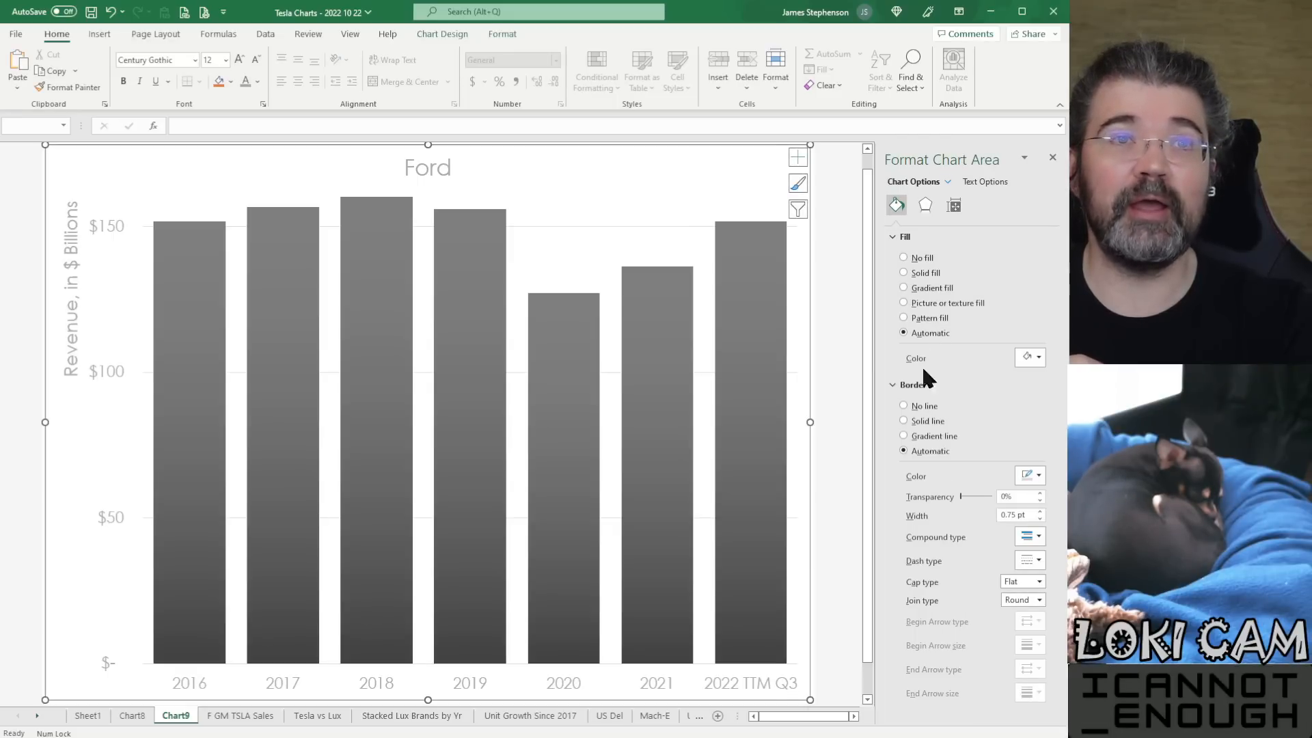
{"action": "left_click", "coordinate": [916, 407]}
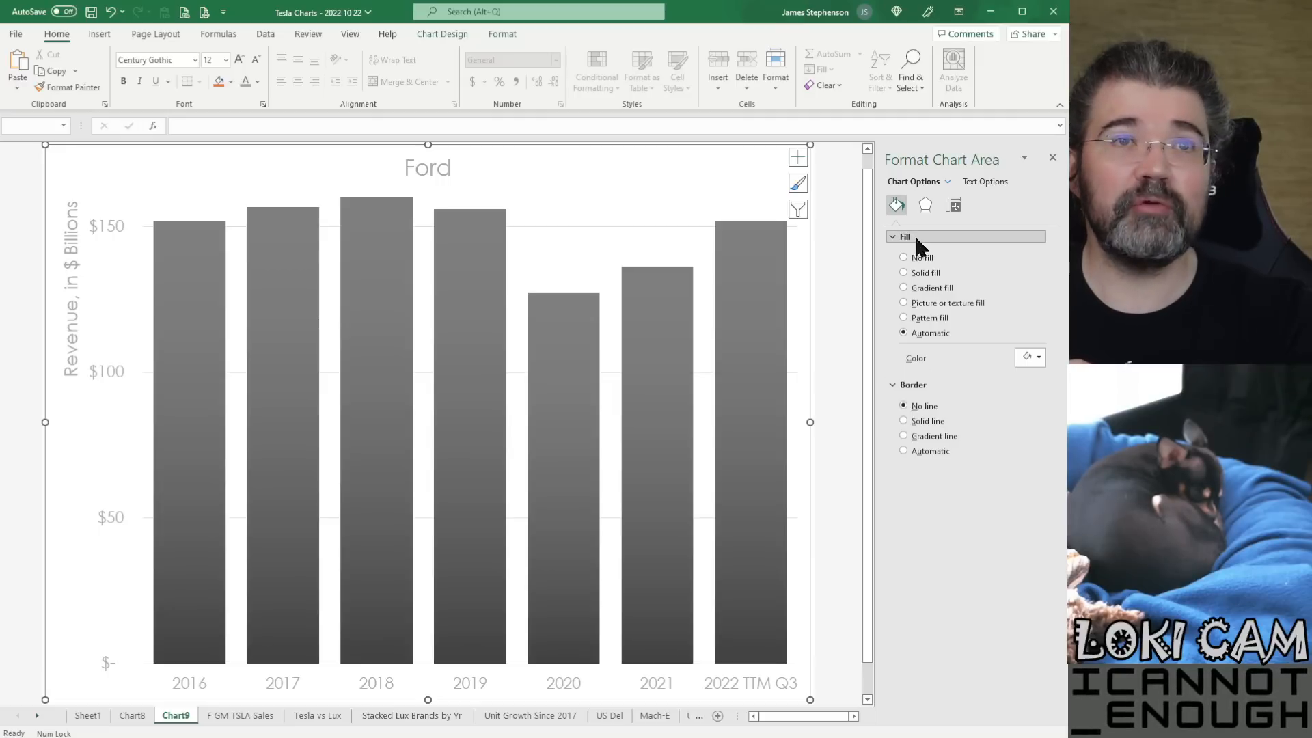
{"action": "left_click", "coordinate": [926, 258]}
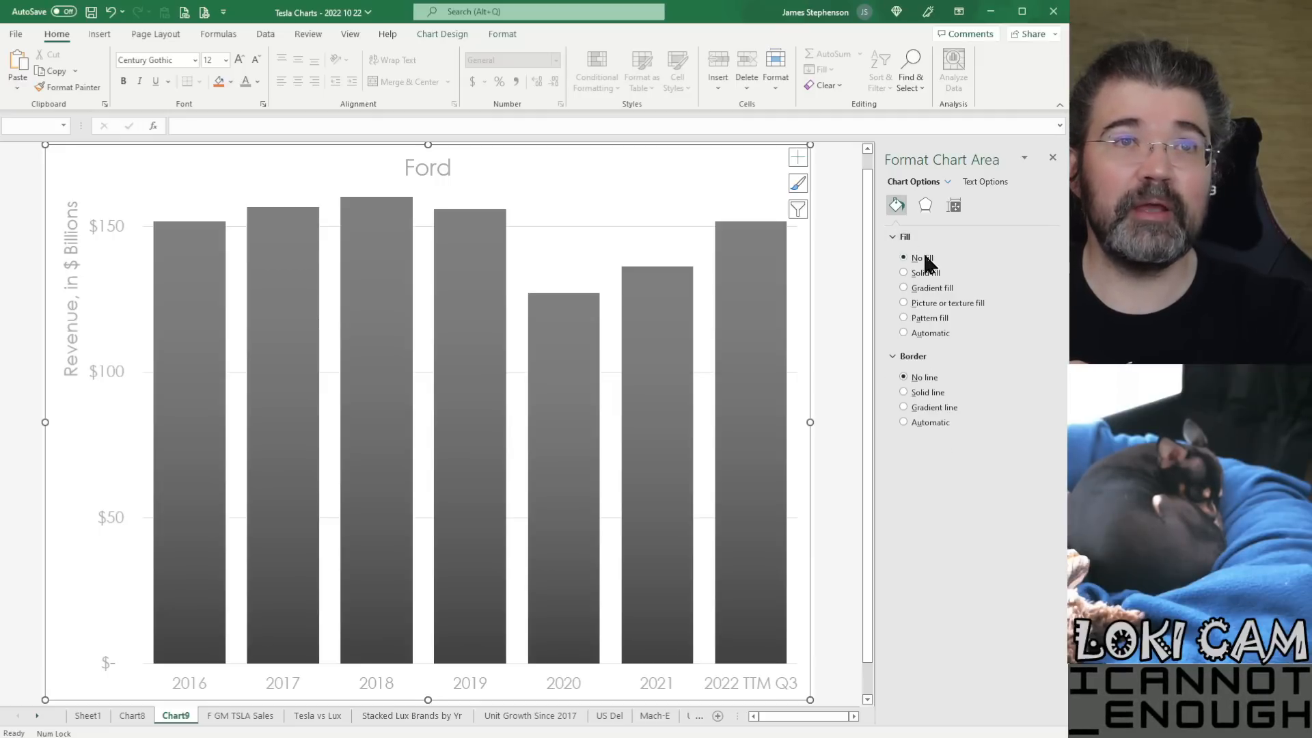
{"action": "left_click", "coordinate": [1052, 158]}
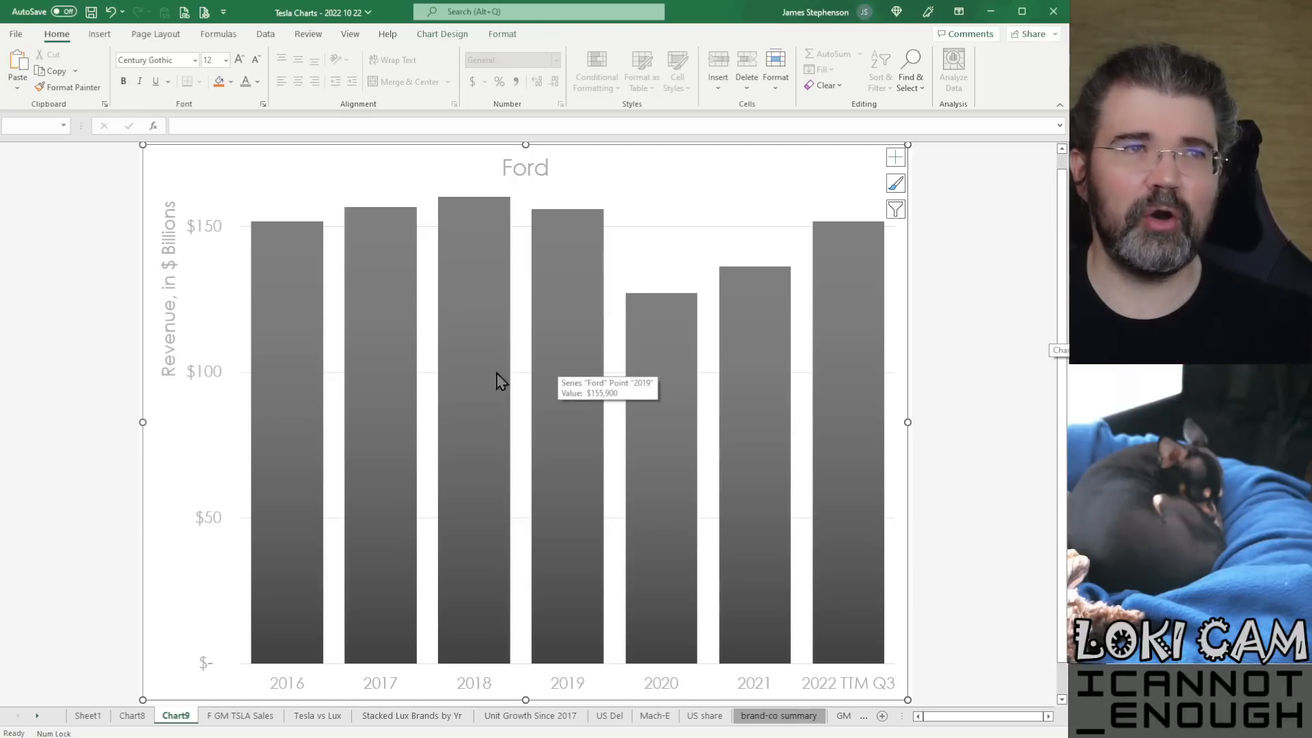
Step: Hide the gridlines on the empty Sheet1
{"action": "left_click", "coordinate": [86, 719]}
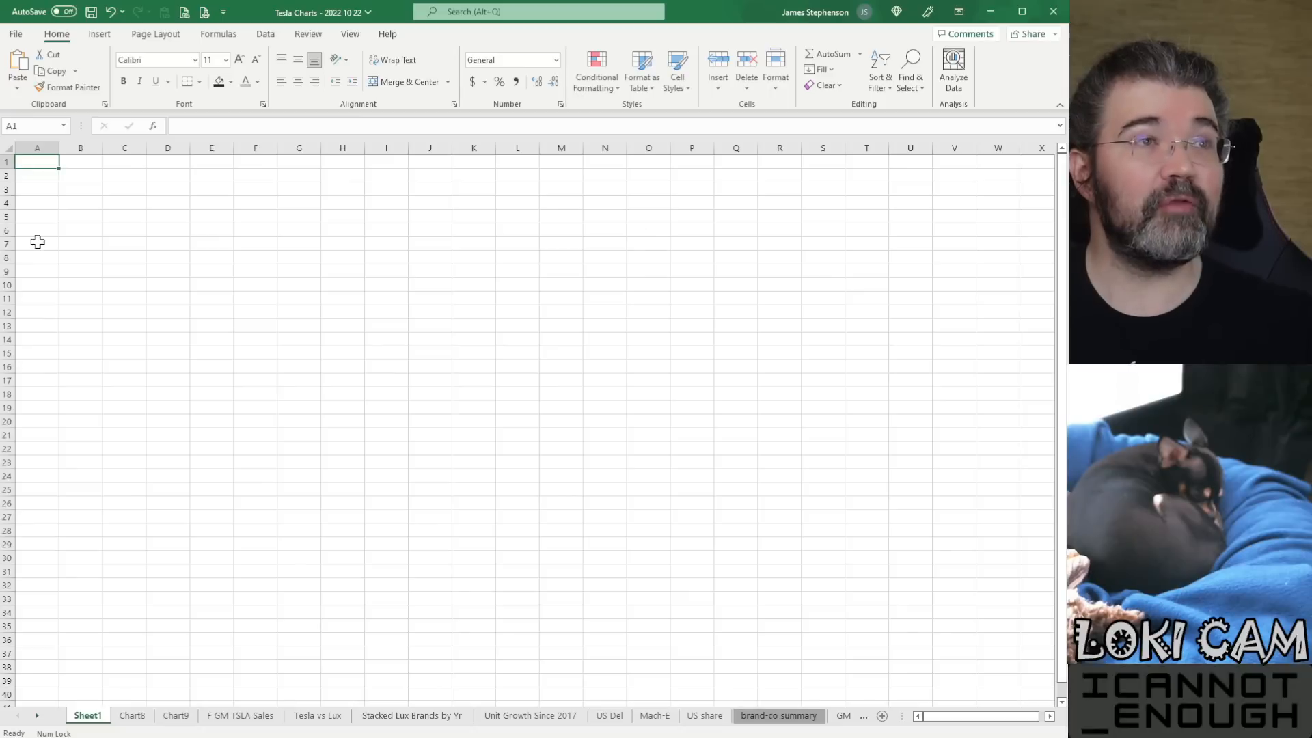
{"action": "left_click", "coordinate": [359, 35]}
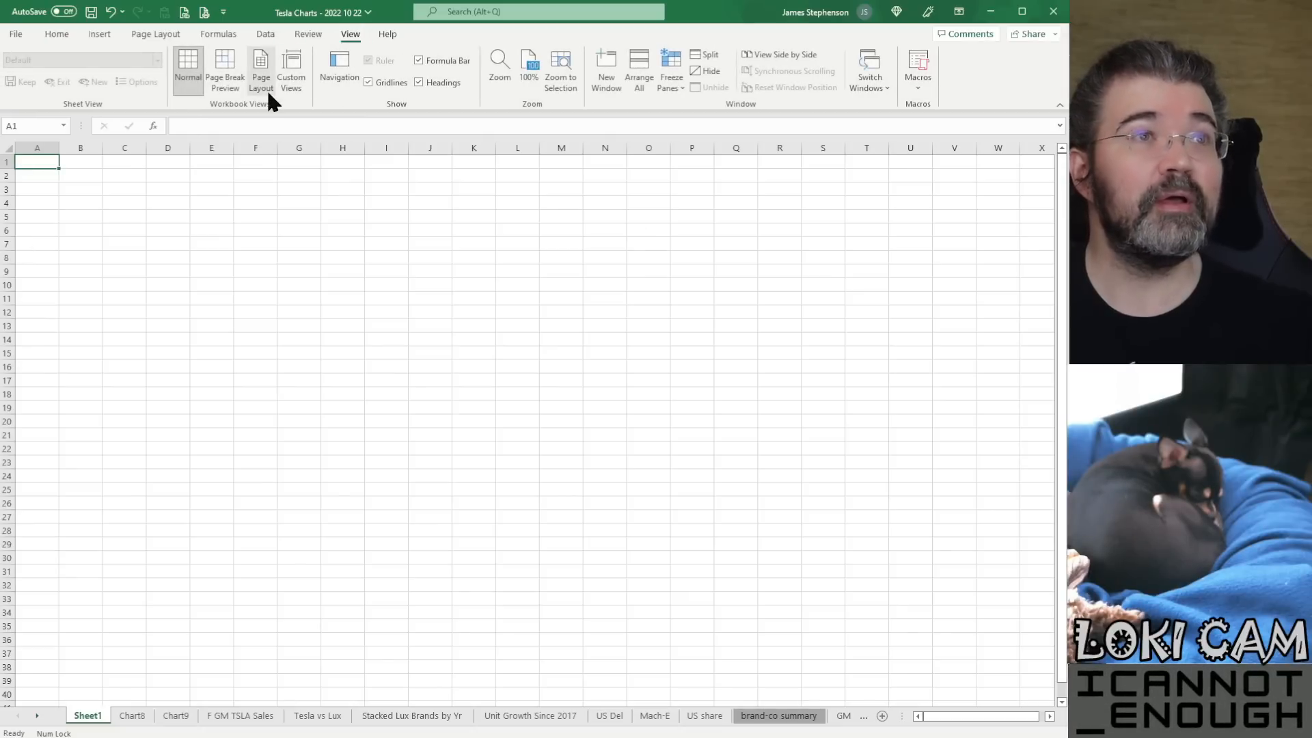
{"action": "left_click", "coordinate": [383, 85]}
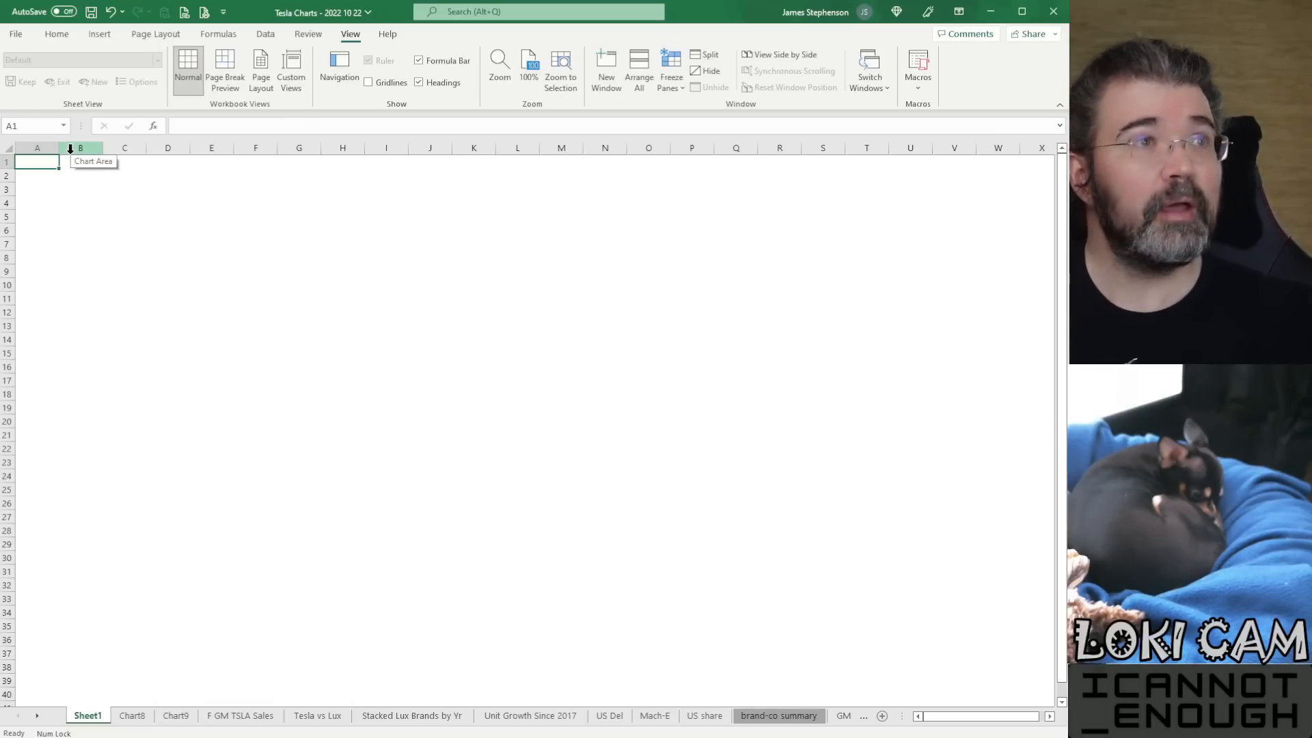
Step: Fill all cells of Sheet1 with a very dark grey theme color
{"action": "left_click", "coordinate": [7, 152]}
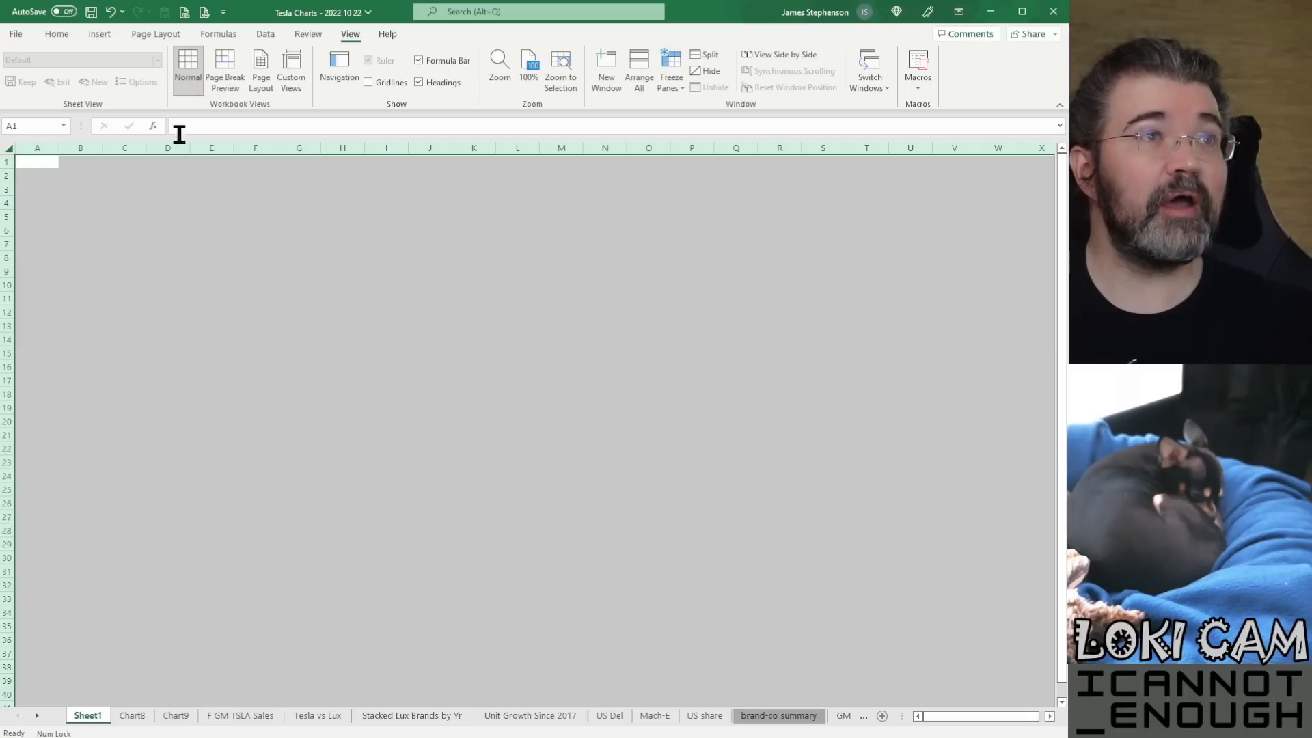
{"action": "left_click", "coordinate": [60, 34]}
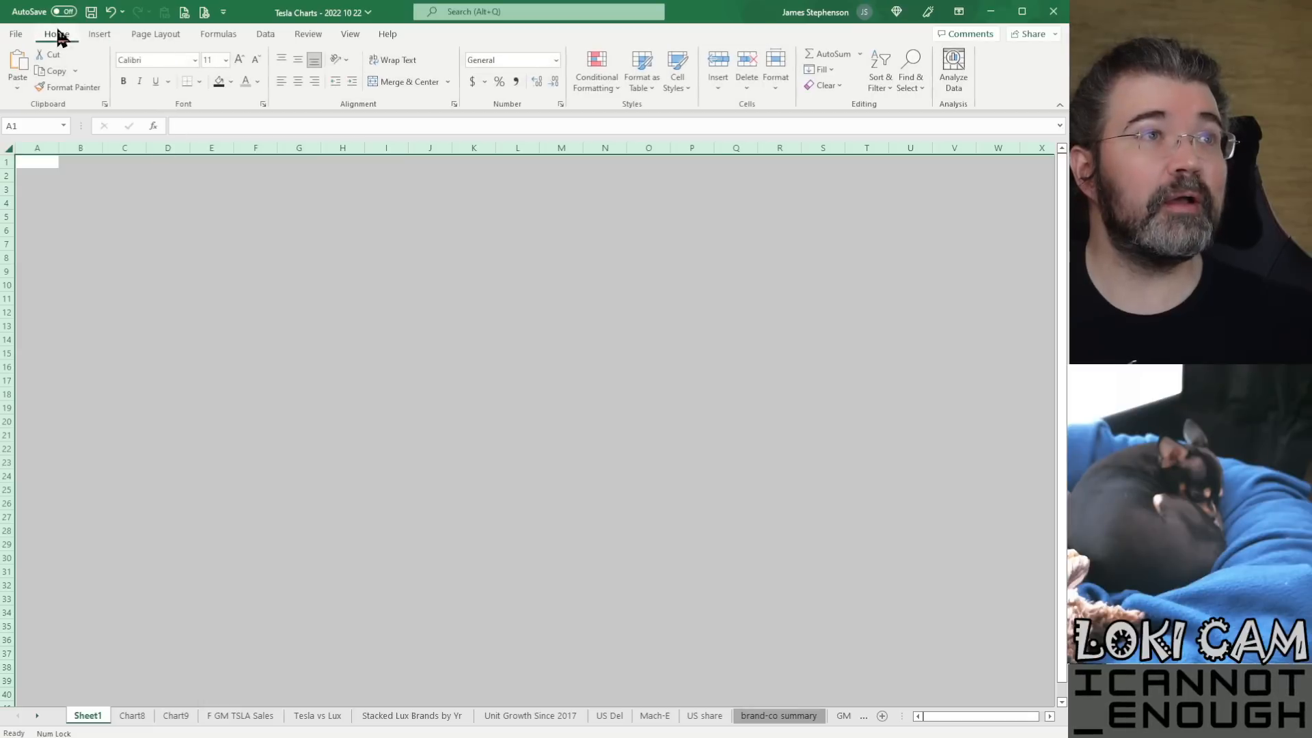
{"action": "left_click", "coordinate": [231, 83]}
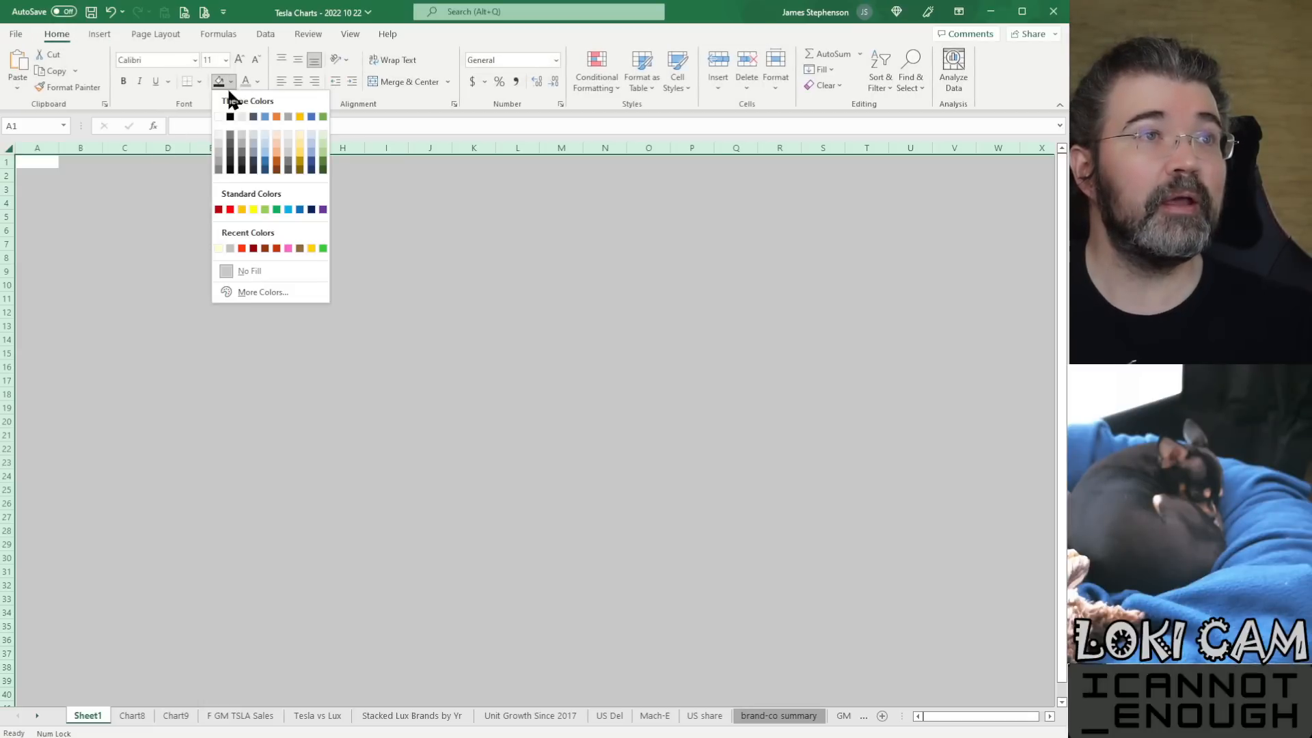
{"action": "left_click", "coordinate": [231, 168]}
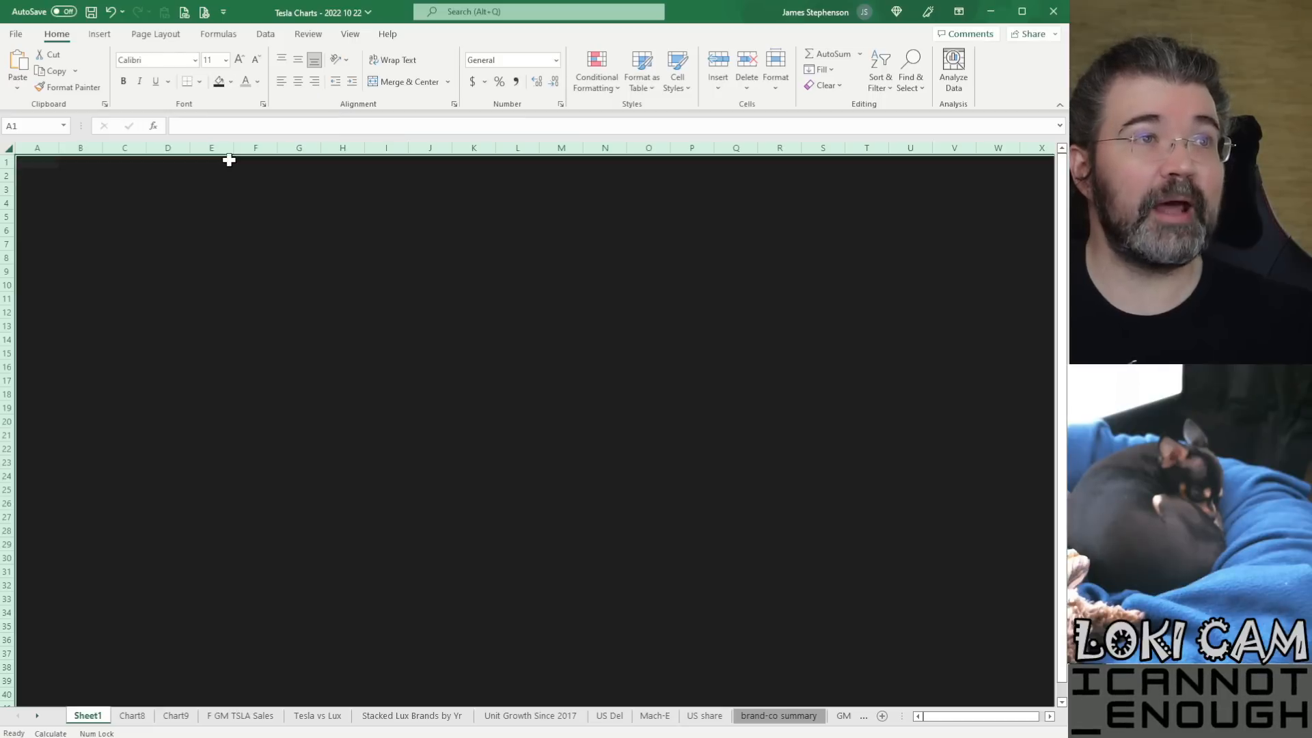
{"action": "left_click", "coordinate": [263, 310]}
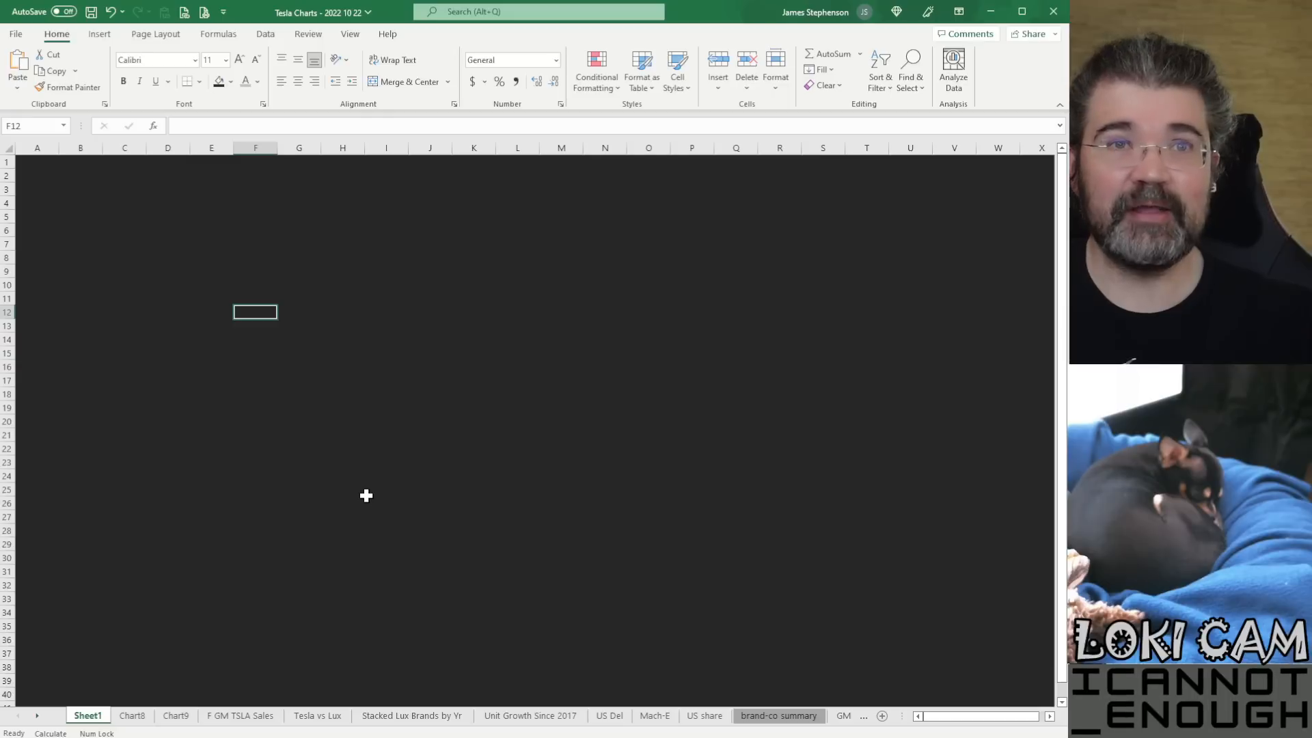
Step: Move the Ford chart from Chart9 into Sheet1 as an embedded object
{"action": "left_click", "coordinate": [164, 717]}
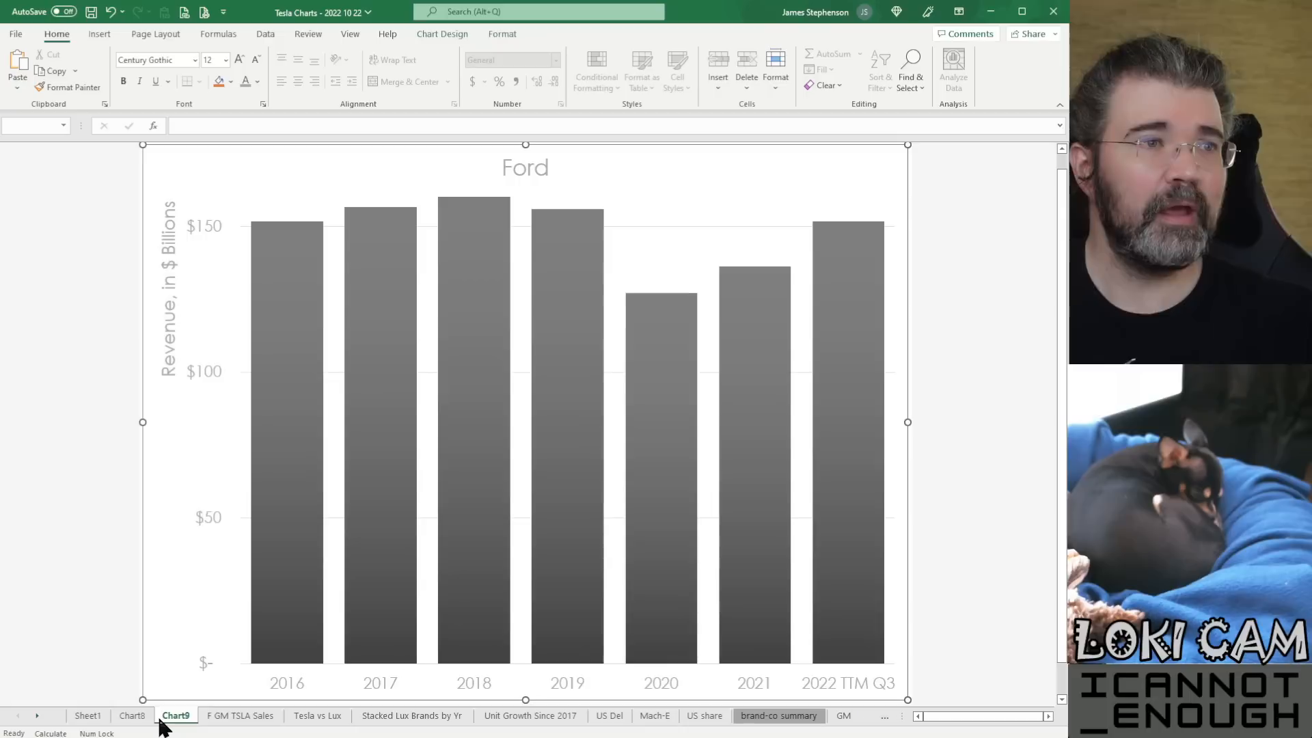
{"action": "right_click", "coordinate": [143, 481]}
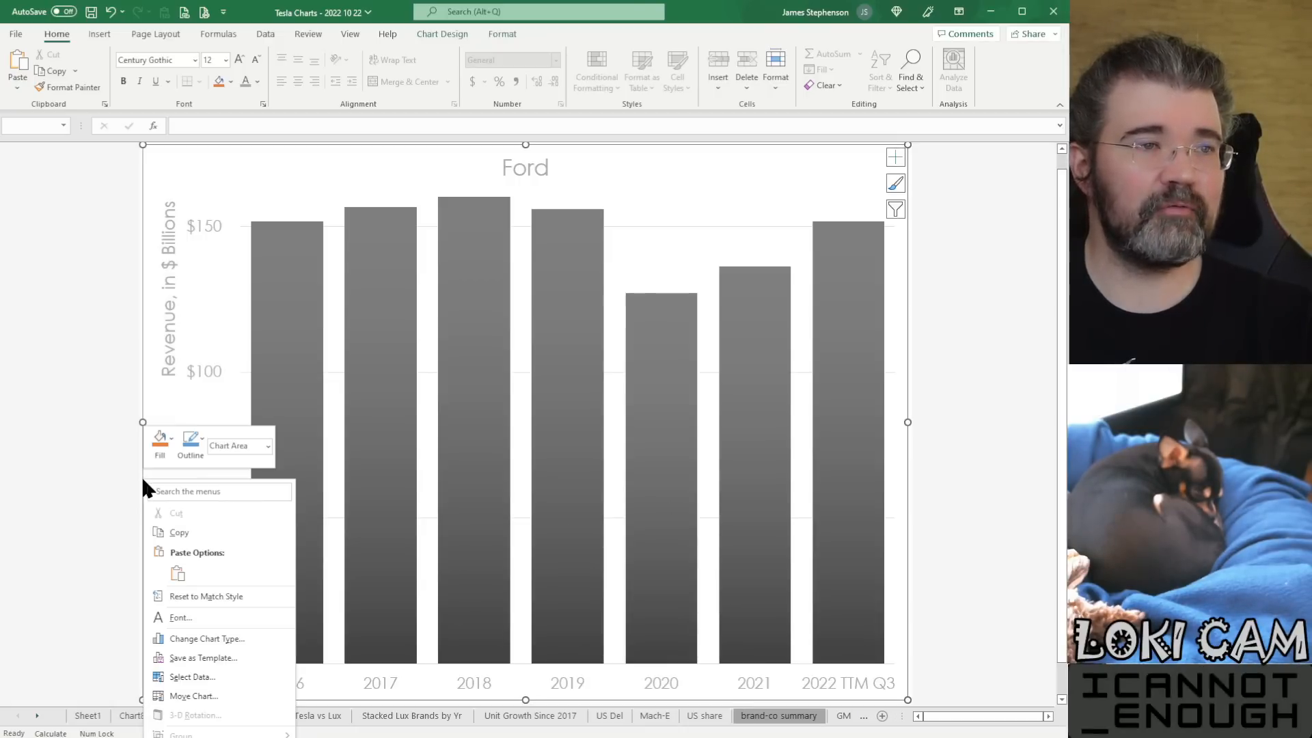
{"action": "left_click", "coordinate": [236, 691]}
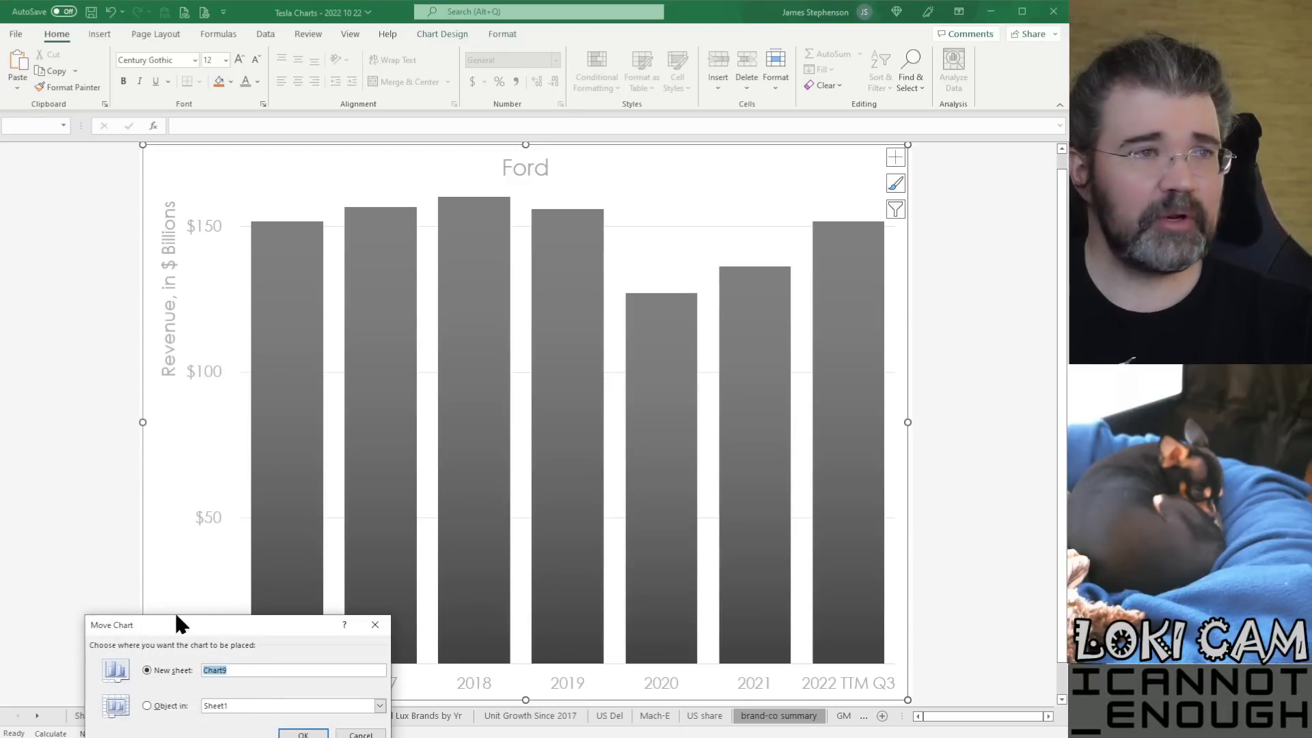
{"action": "left_click", "coordinate": [159, 704]}
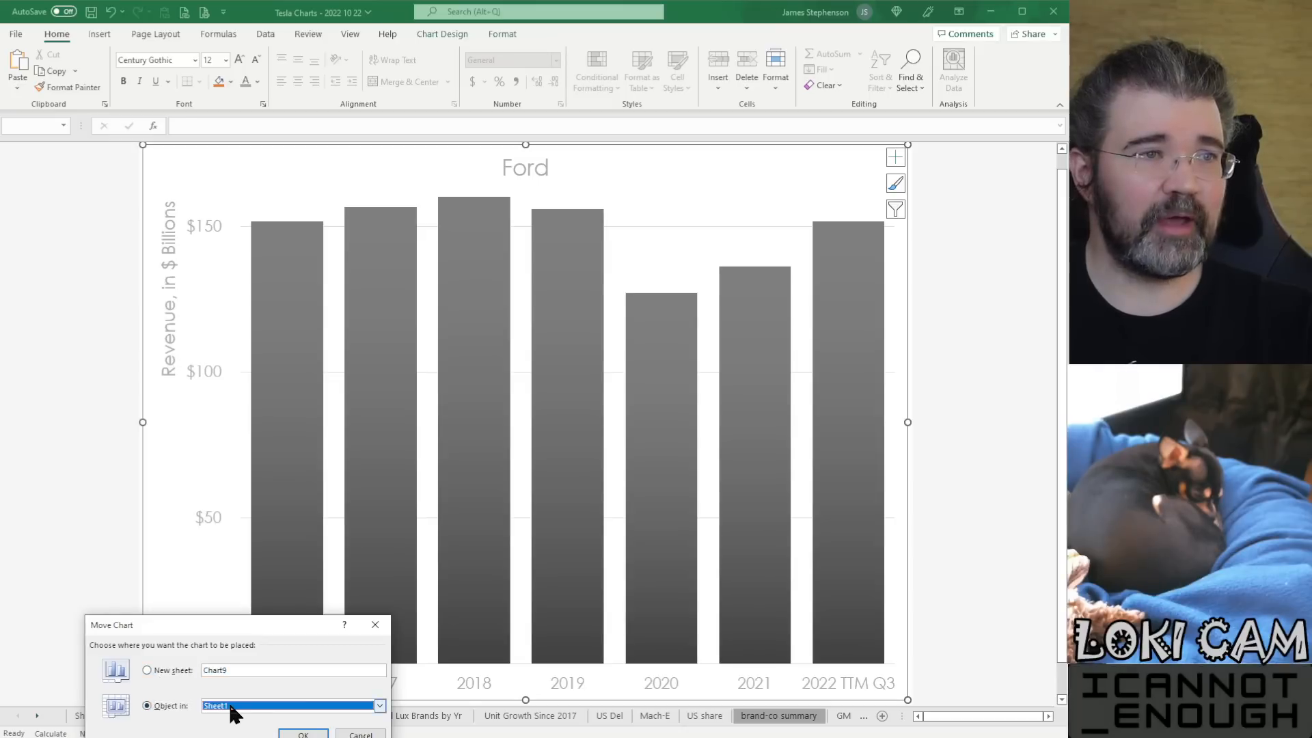
{"action": "left_click", "coordinate": [312, 735]}
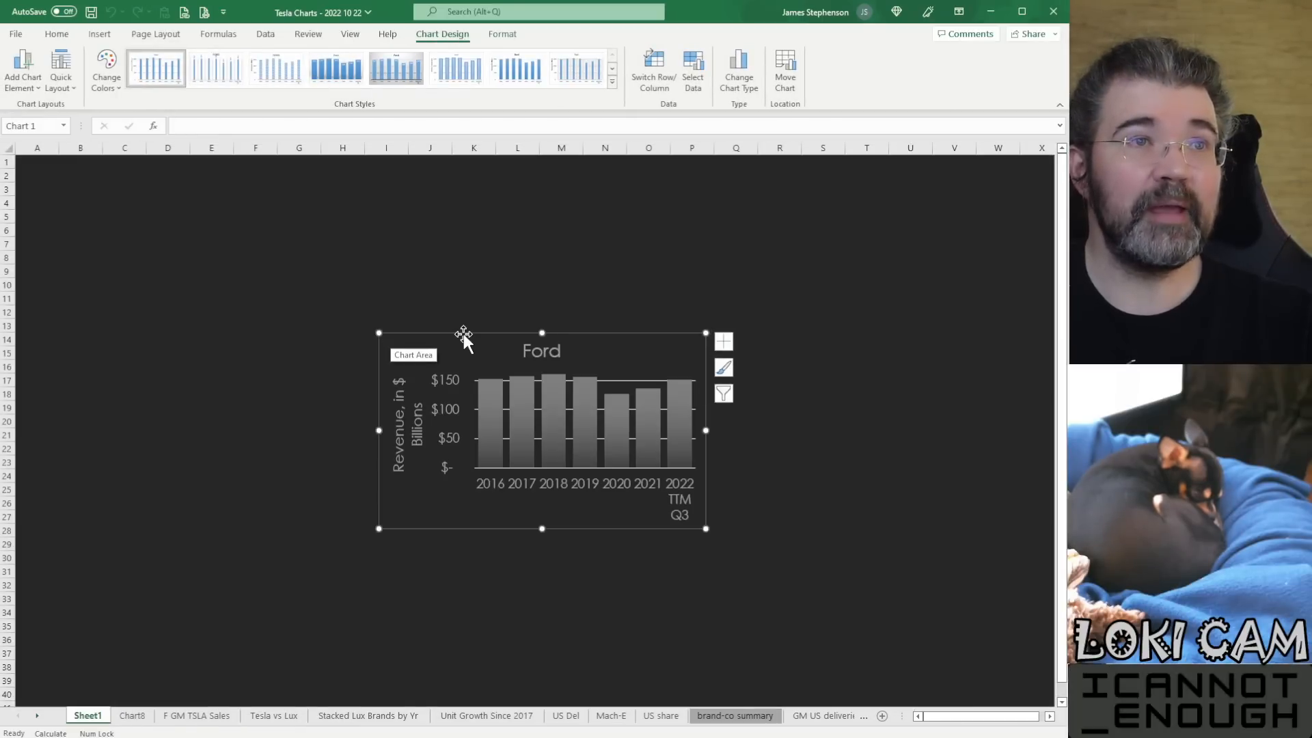
Step: Cut and paste the Ford chart at cell B2, and stretch its height down to about row 38
{"action": "left_click_drag", "start_coordinate": [464, 333], "coordinate": [180, 217]}
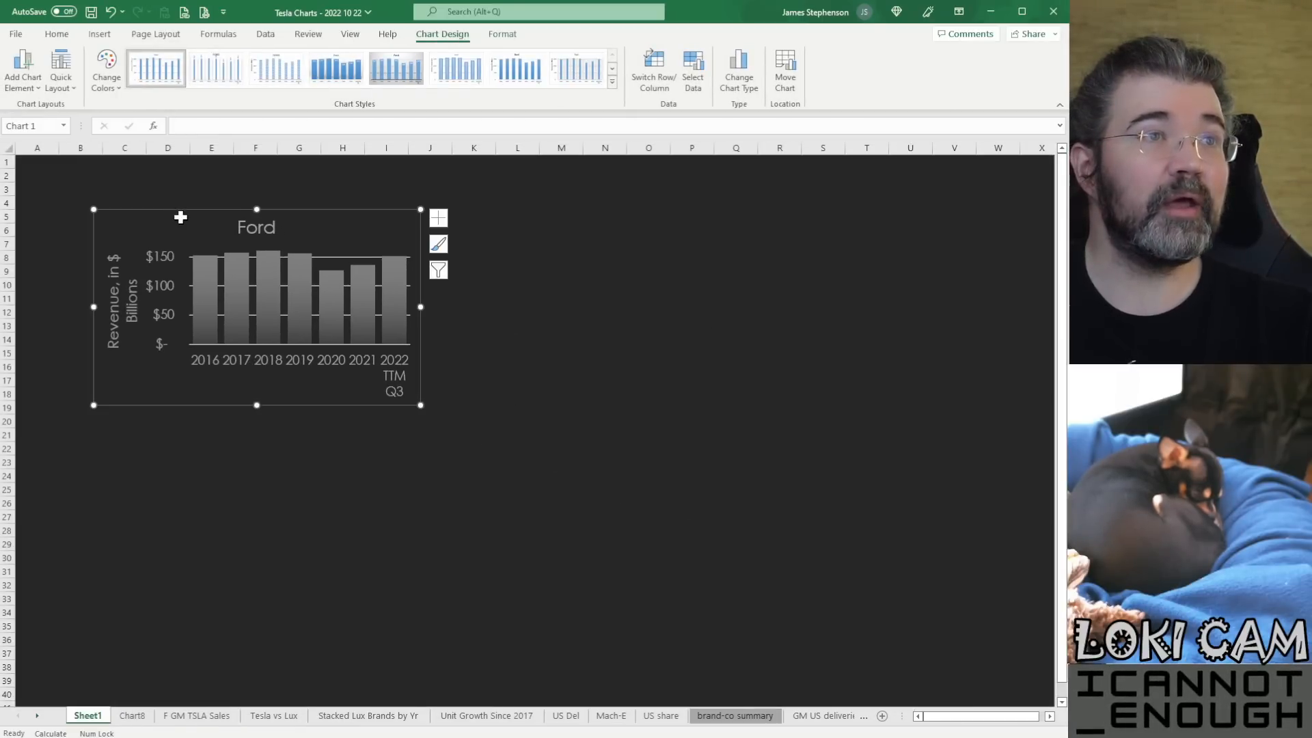
{"action": "right_click", "coordinate": [178, 209]}
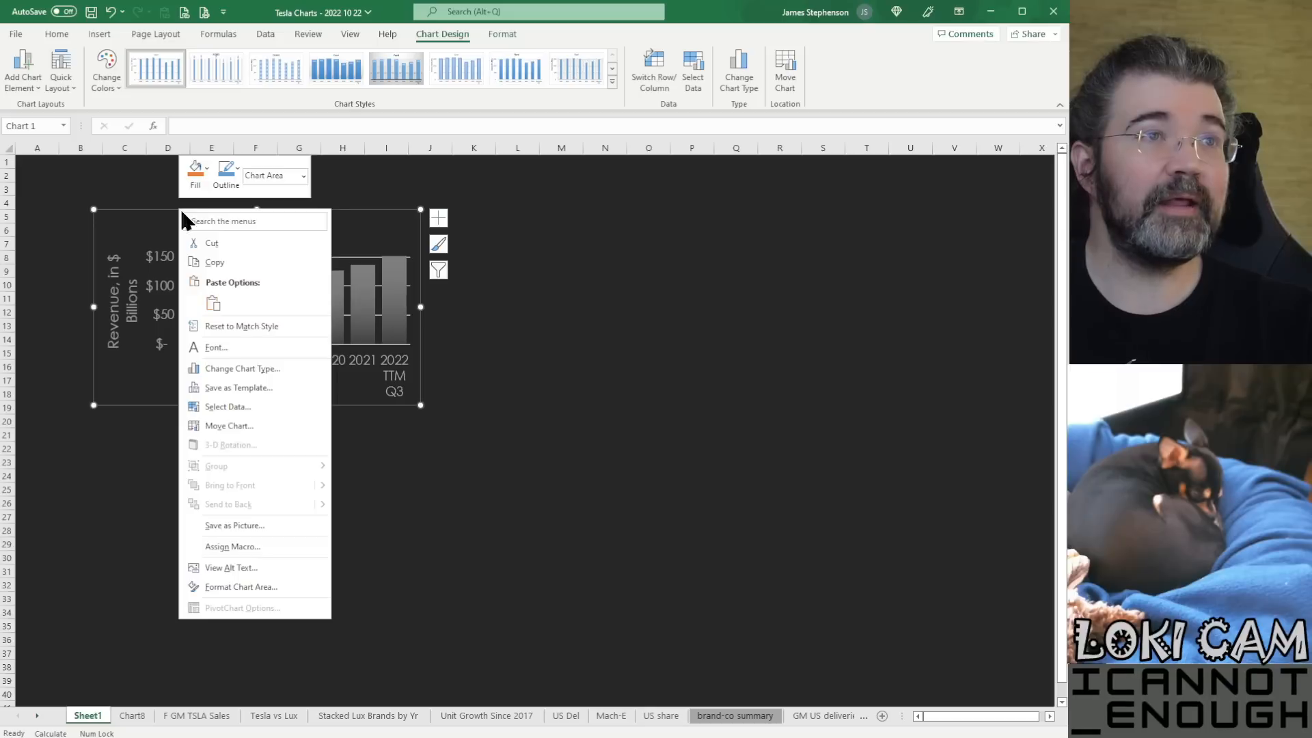
{"action": "left_click", "coordinate": [203, 240]}
{"action": "left_click", "coordinate": [73, 188]}
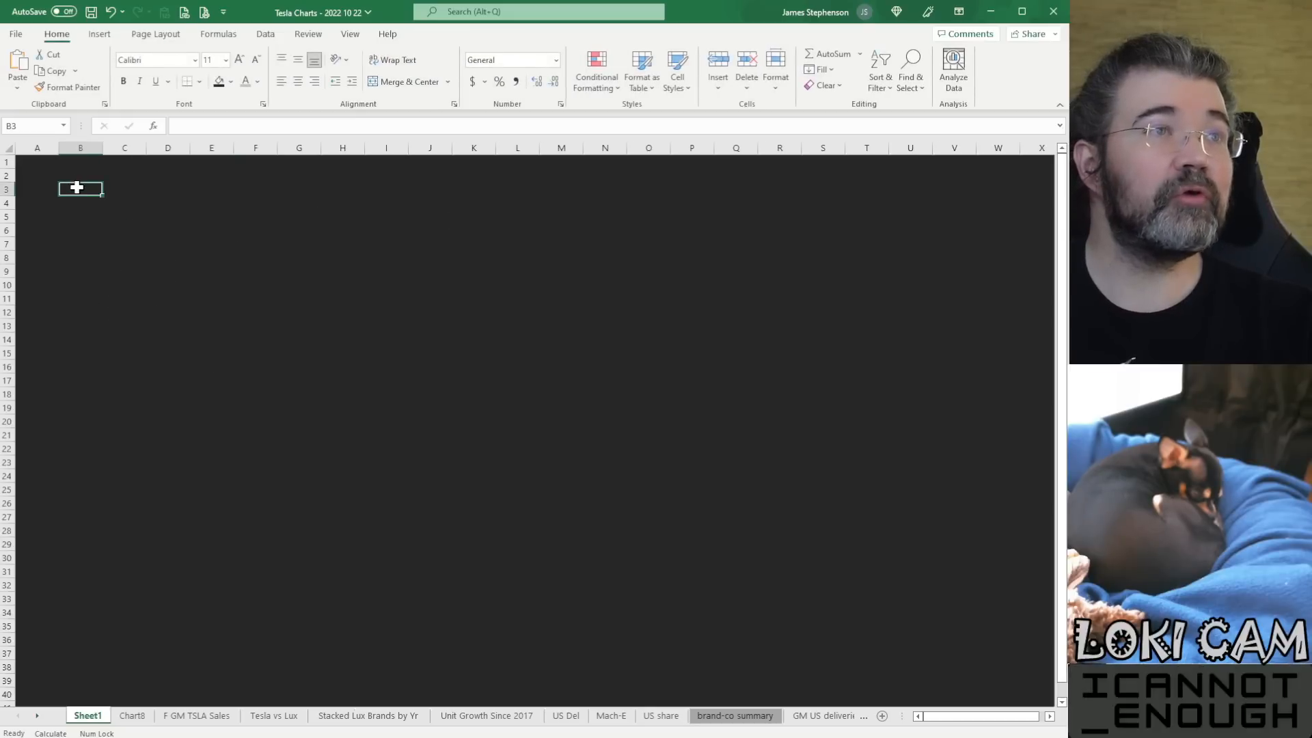
{"action": "left_click", "coordinate": [79, 176]}
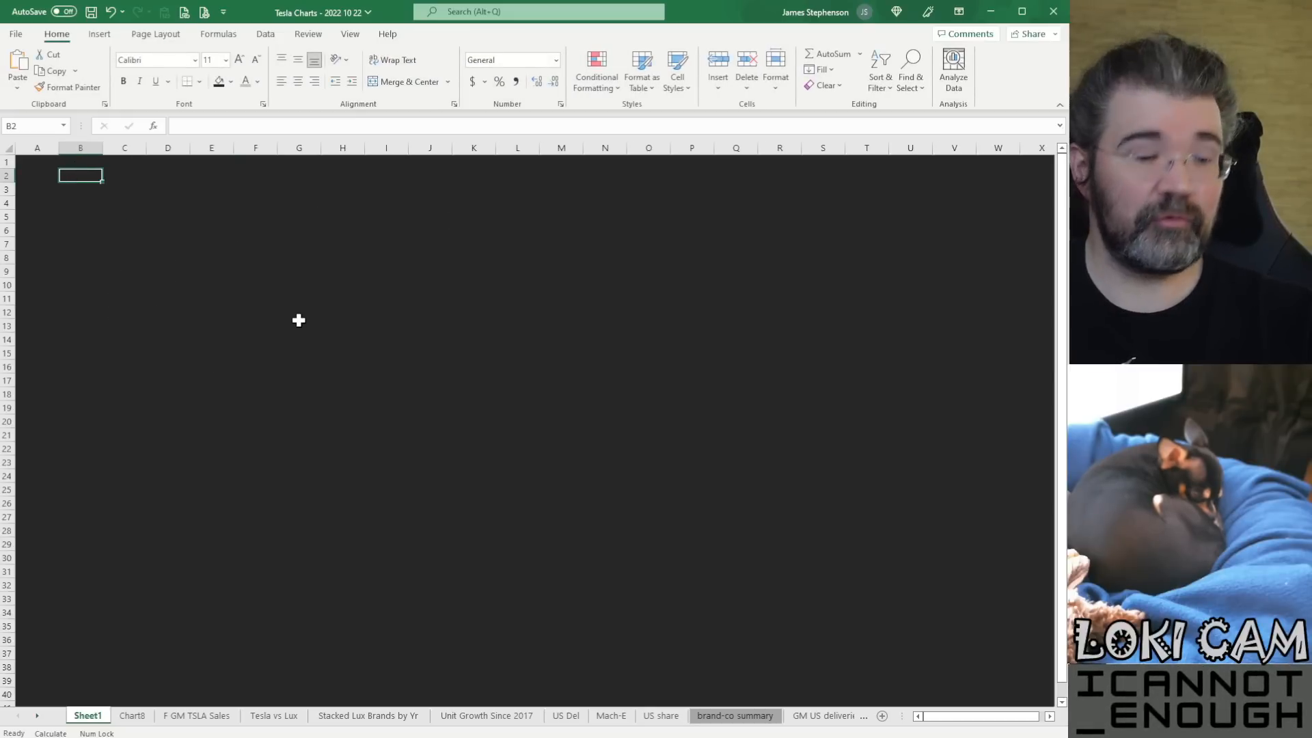
{"action": "key", "text": "ctrl+v"}
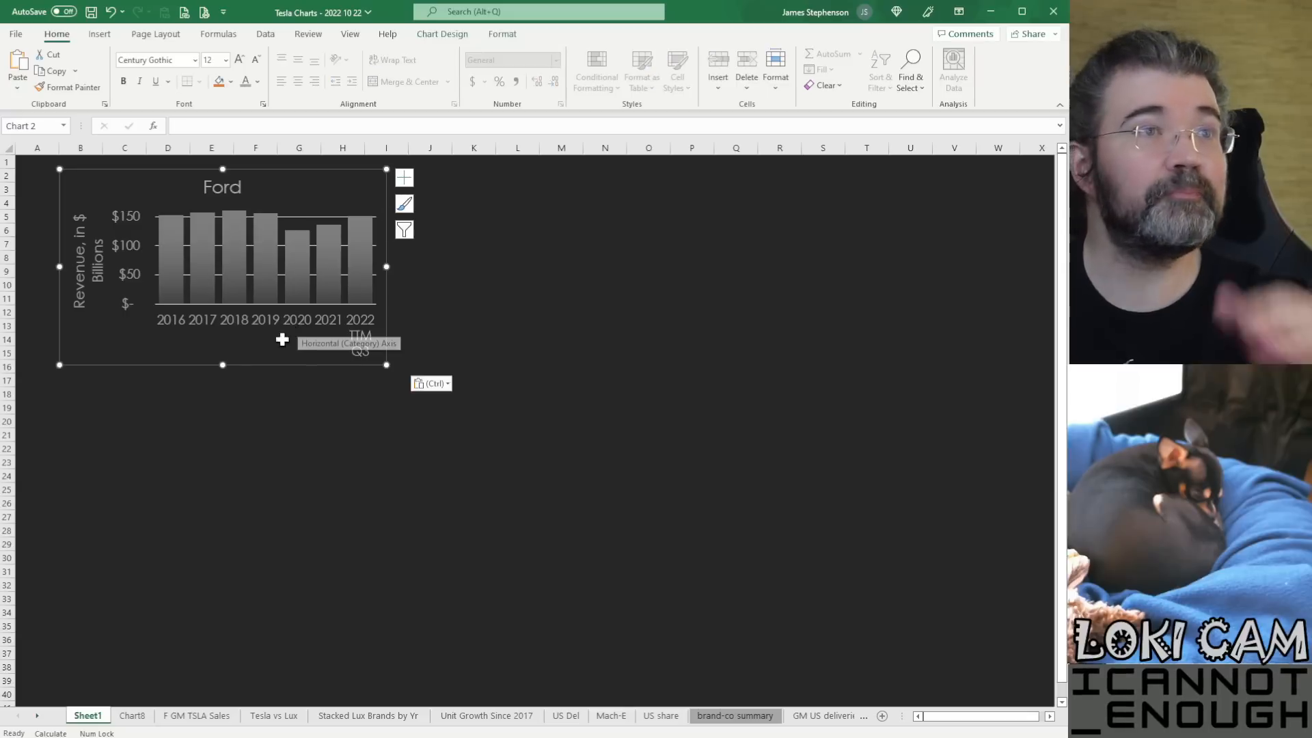
{"action": "left_click_drag", "start_coordinate": [223, 366], "coordinate": [185, 676]}
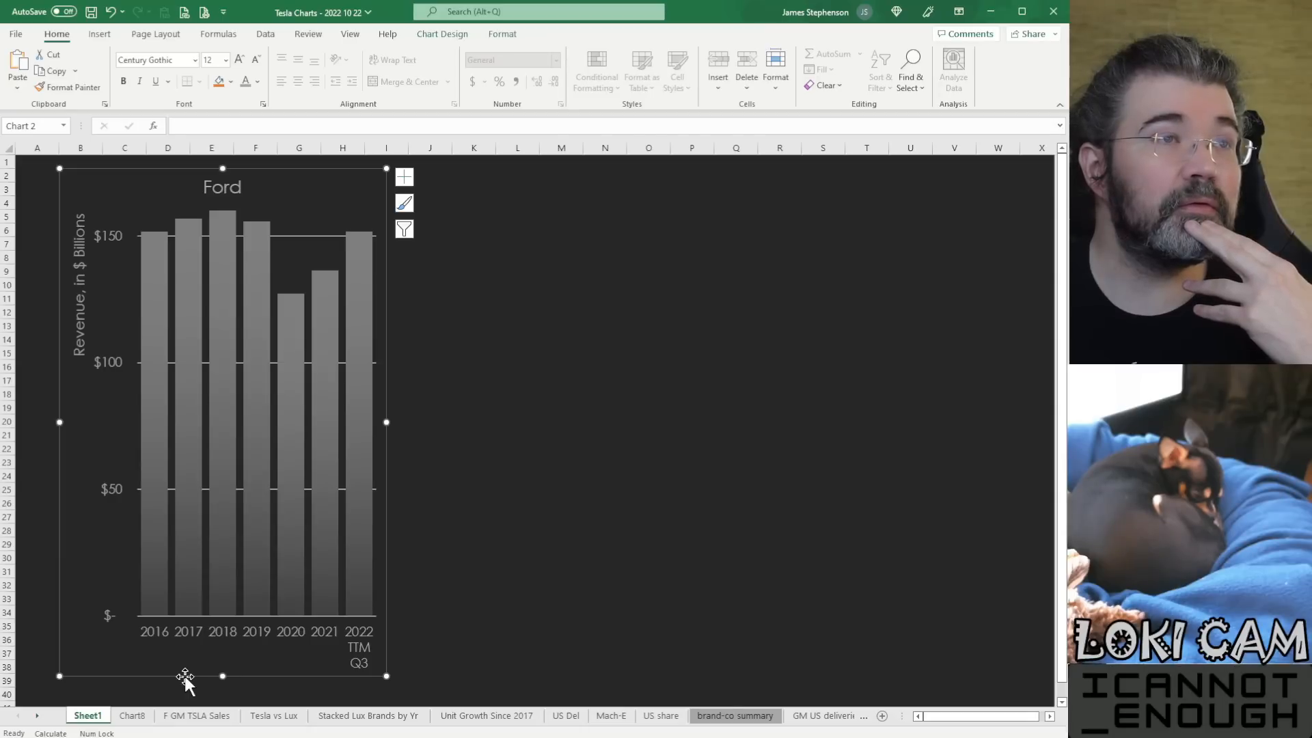
Step: Replace the zero and text sections of the Ford chart's vertical axis number format code with an empty string ("") and add the custom format
{"action": "left_click", "coordinate": [113, 485]}
{"action": "right_click", "coordinate": [114, 485]}
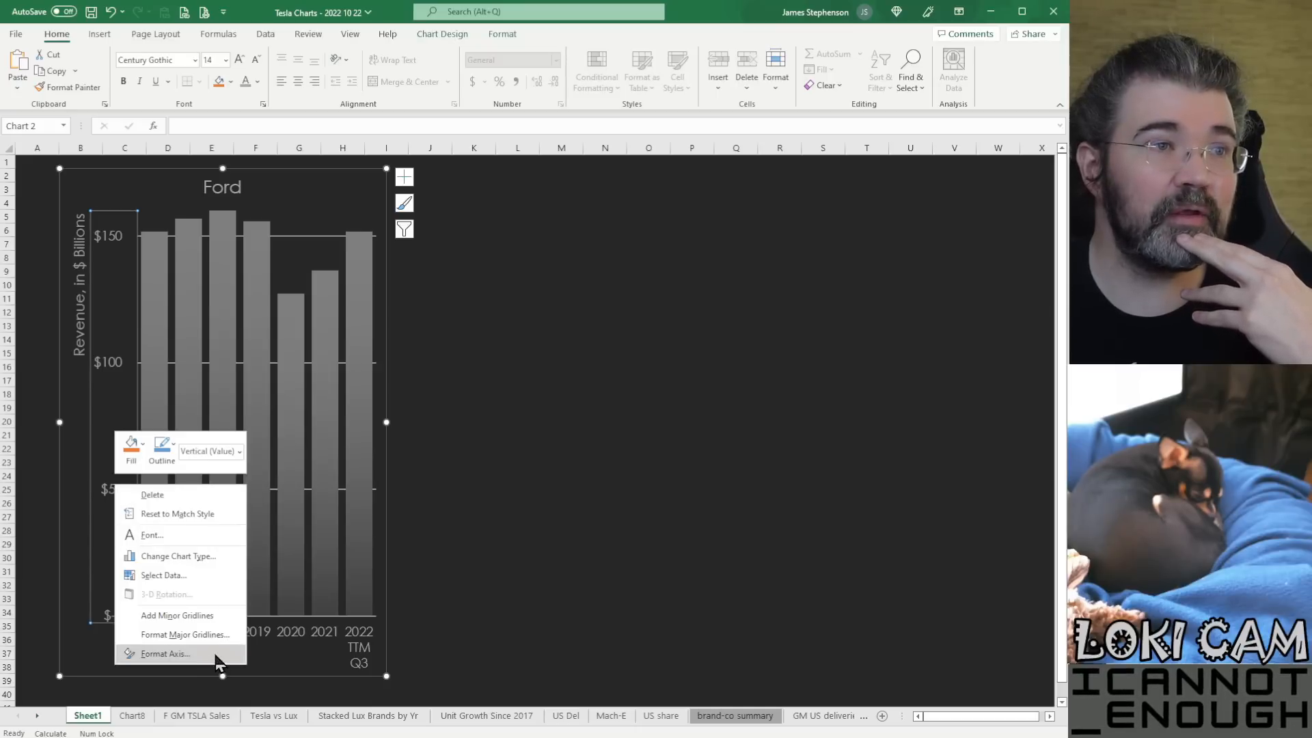
{"action": "left_click", "coordinate": [168, 654]}
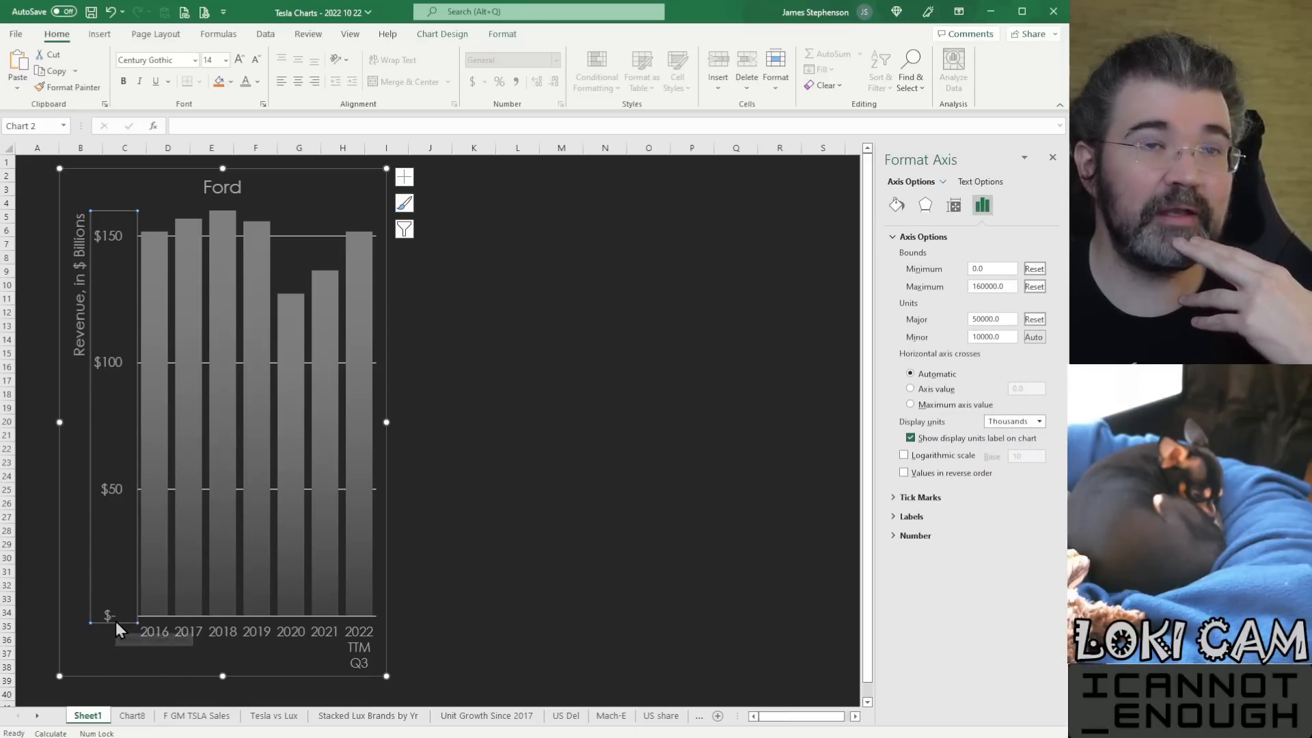
{"action": "left_click", "coordinate": [895, 537]}
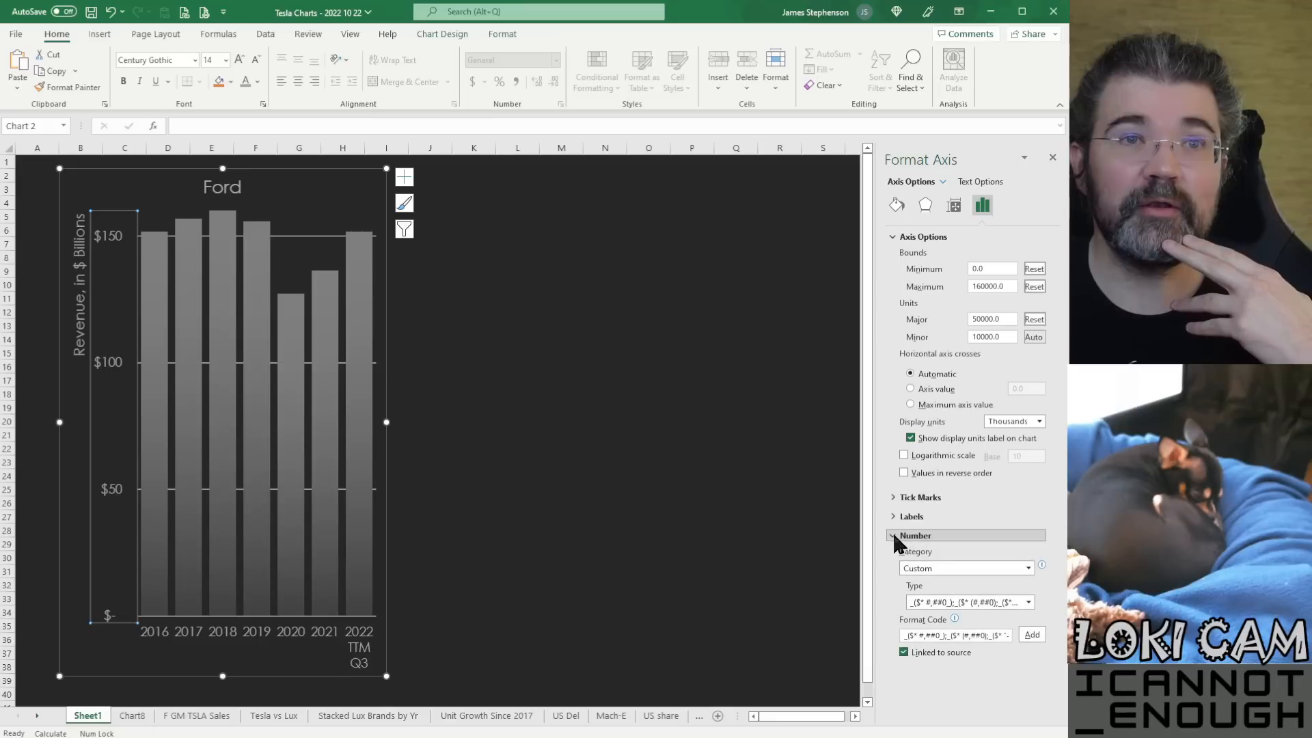
{"action": "left_click", "coordinate": [991, 636]}
{"action": "key", "text": "shift+End"}
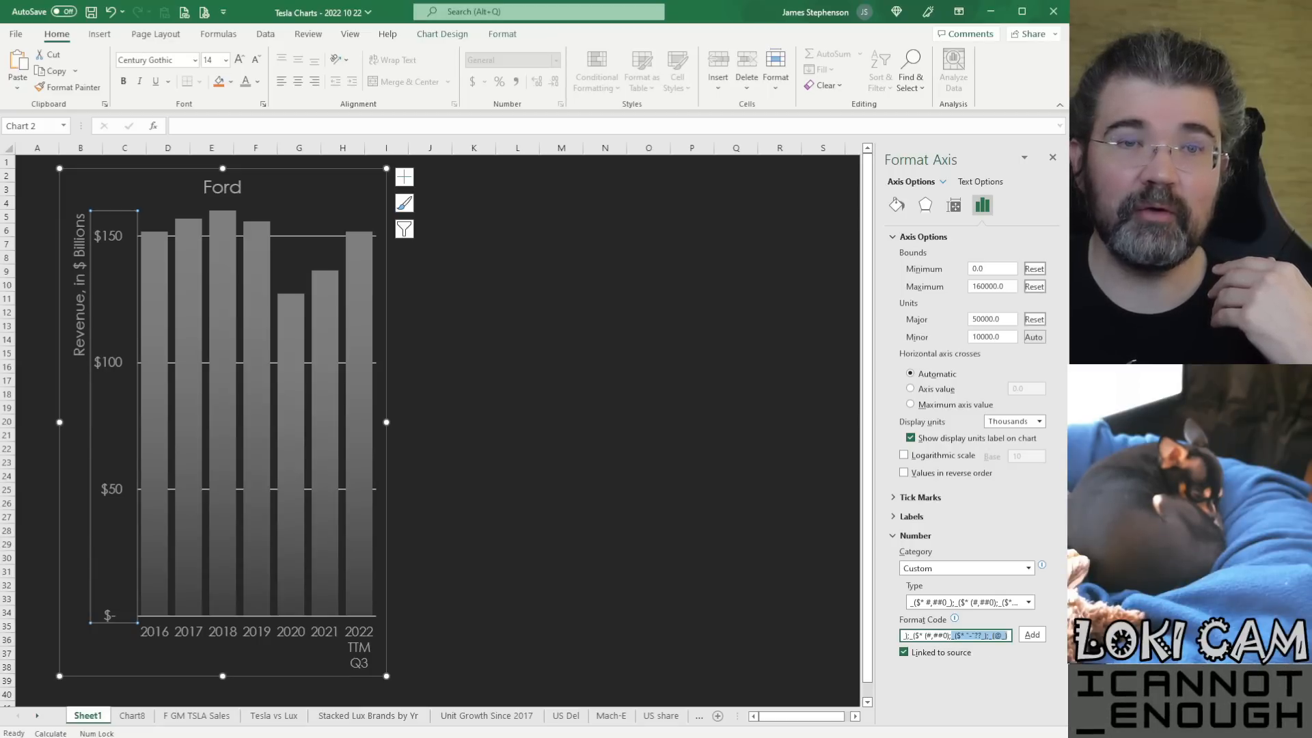
{"action": "key", "text": "Delete"}
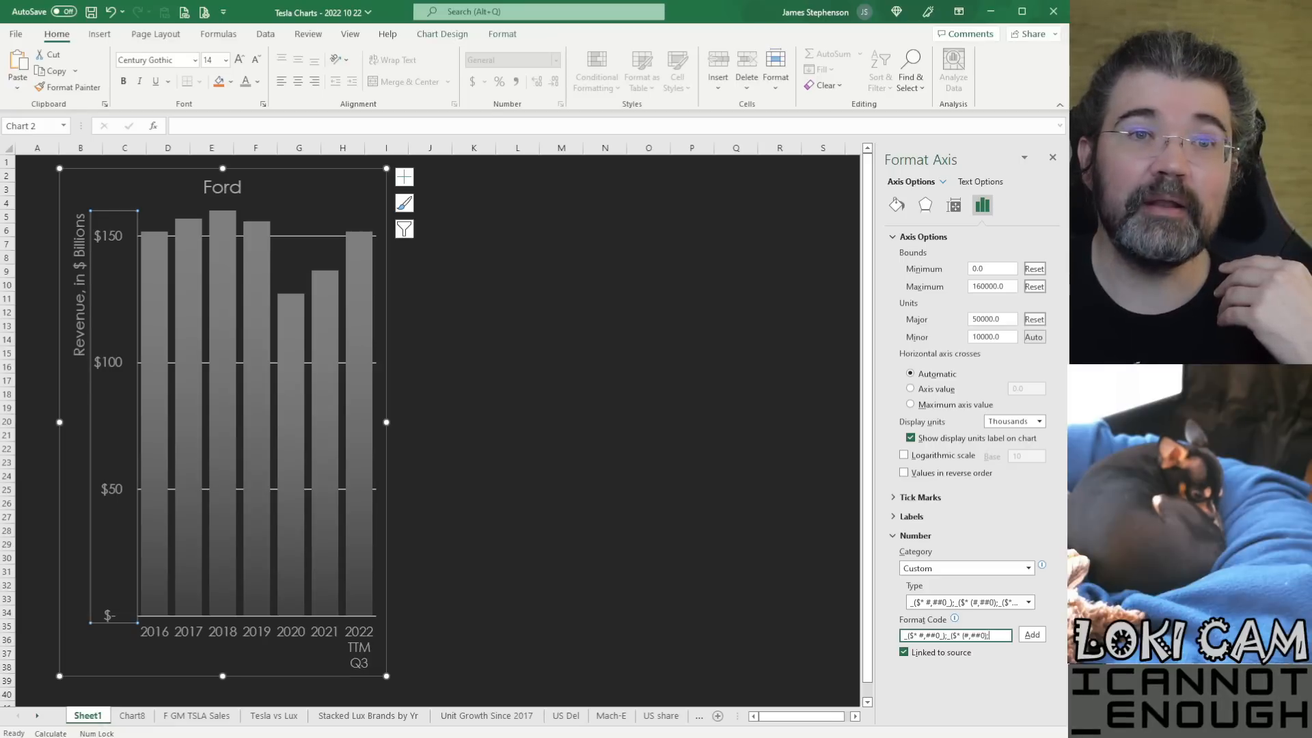
{"action": "type", "text": "\"\""}
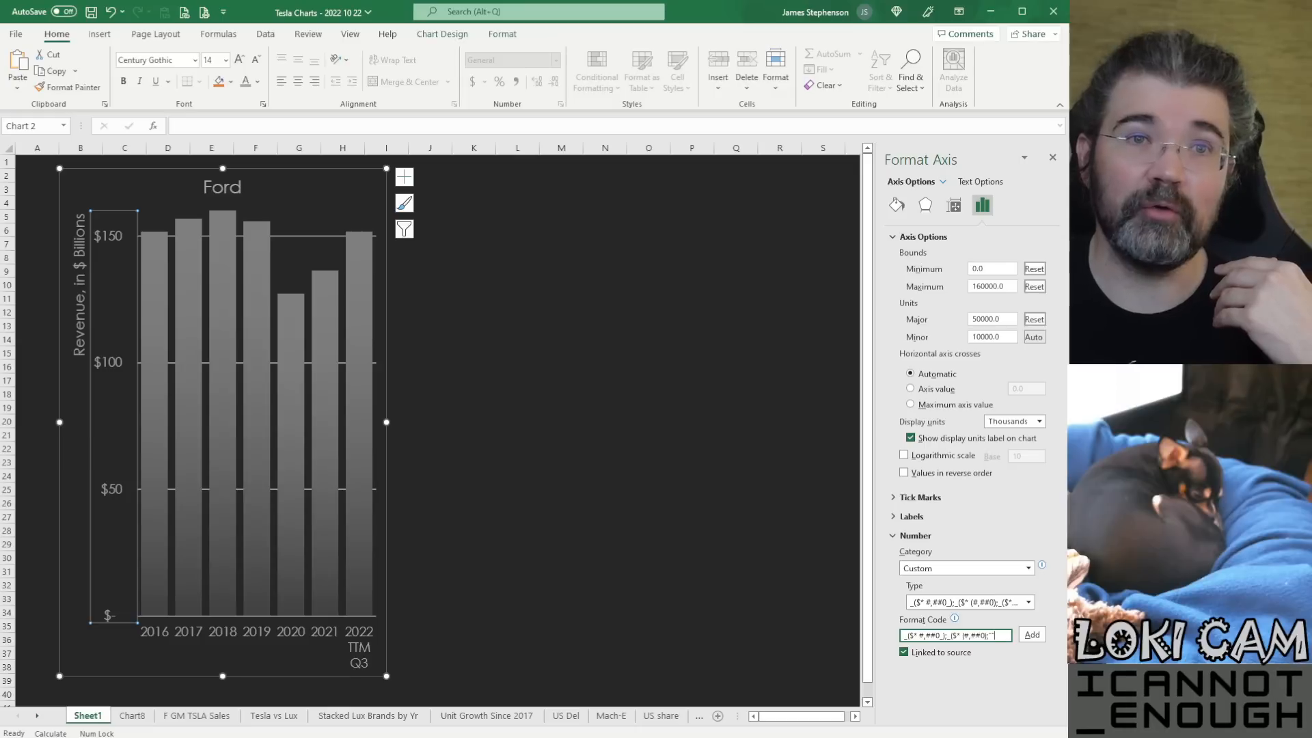
{"action": "left_click", "coordinate": [1030, 633]}
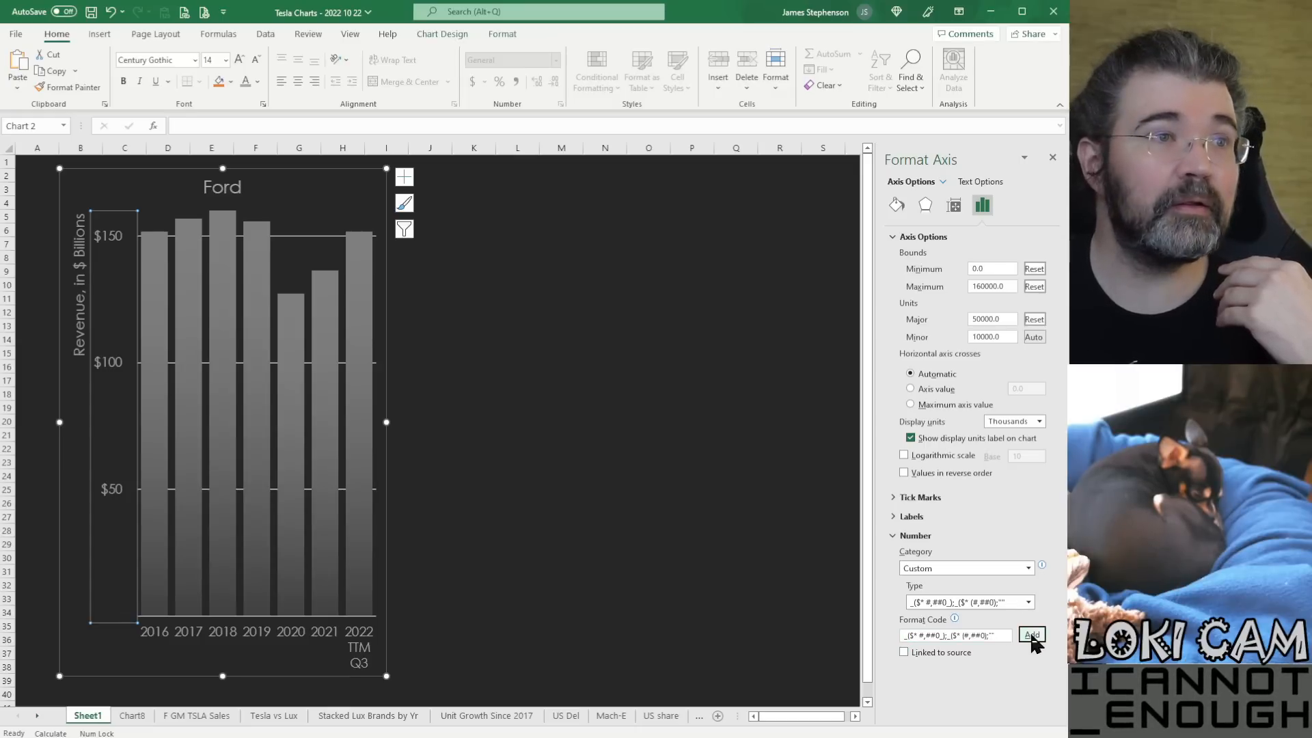
{"action": "left_click", "coordinate": [1052, 157]}
{"action": "left_click", "coordinate": [759, 396]}
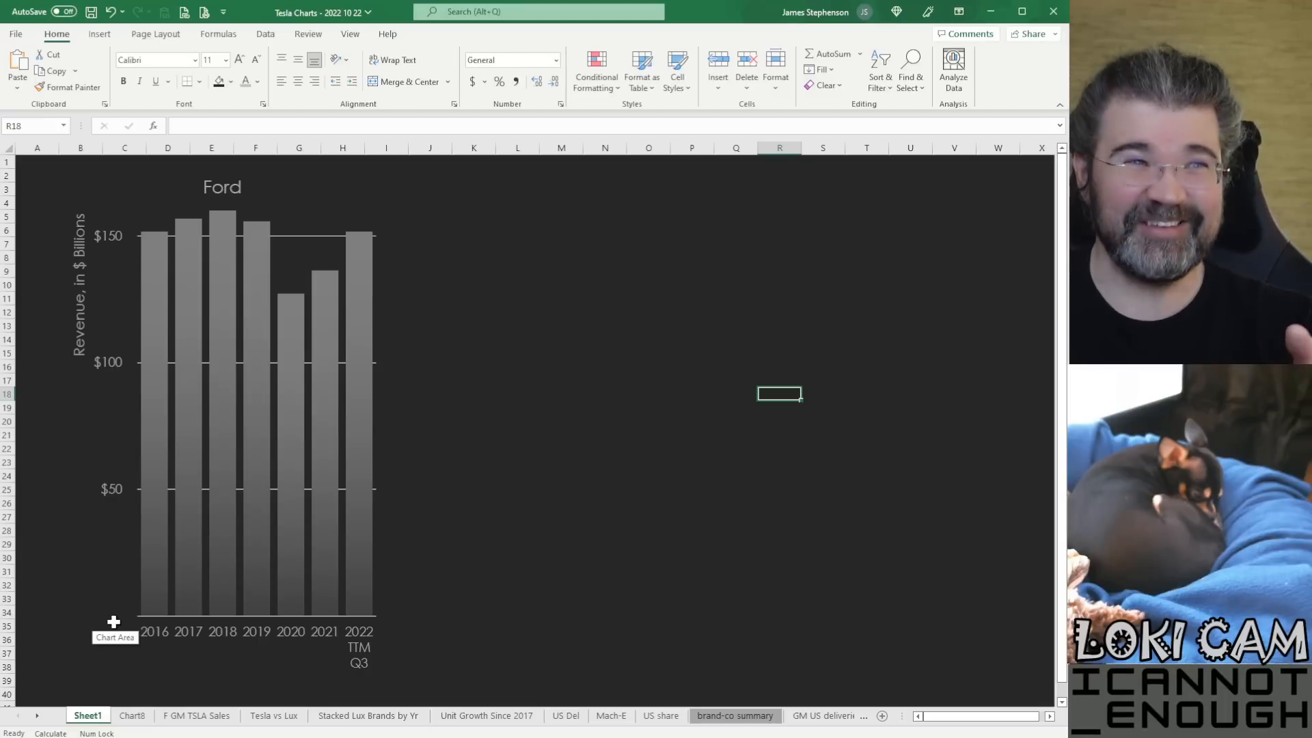
{"action": "left_click", "coordinate": [652, 586]}
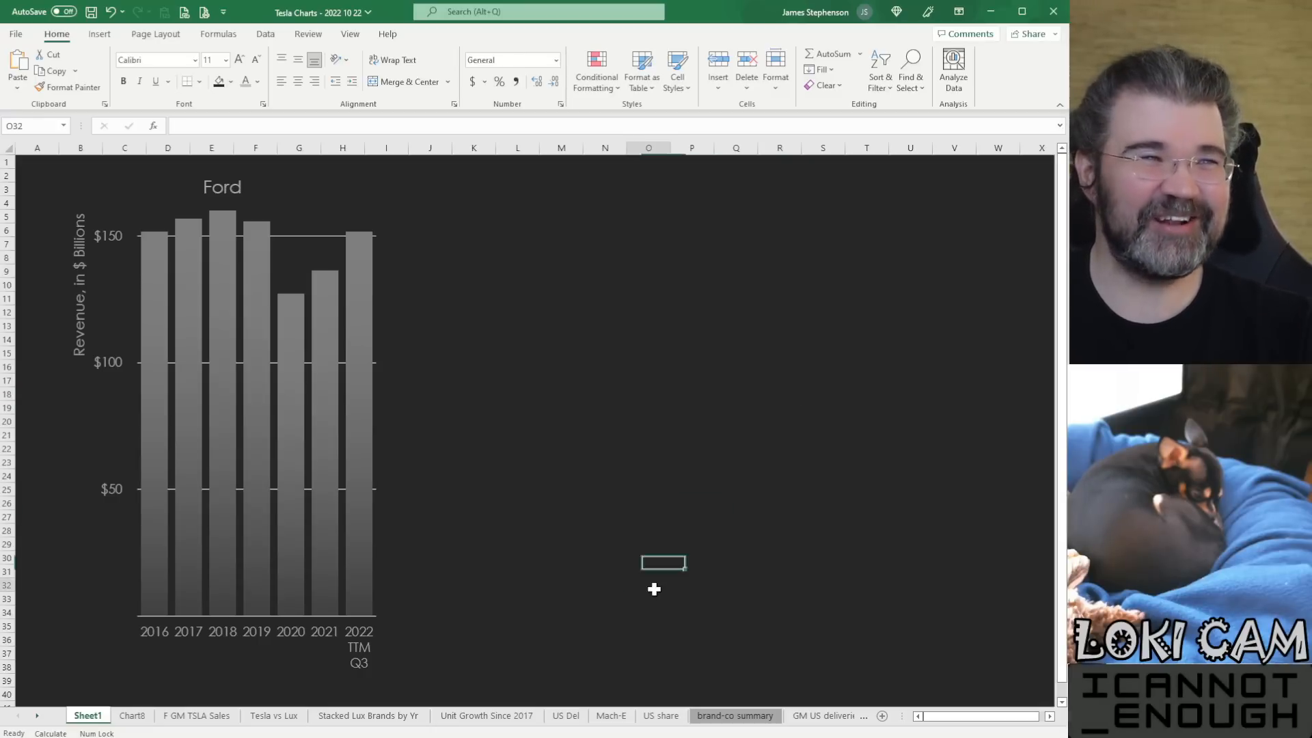
Step: Copy the whole Ford chart and paste the duplicate at cell J2
{"action": "left_click", "coordinate": [293, 208]}
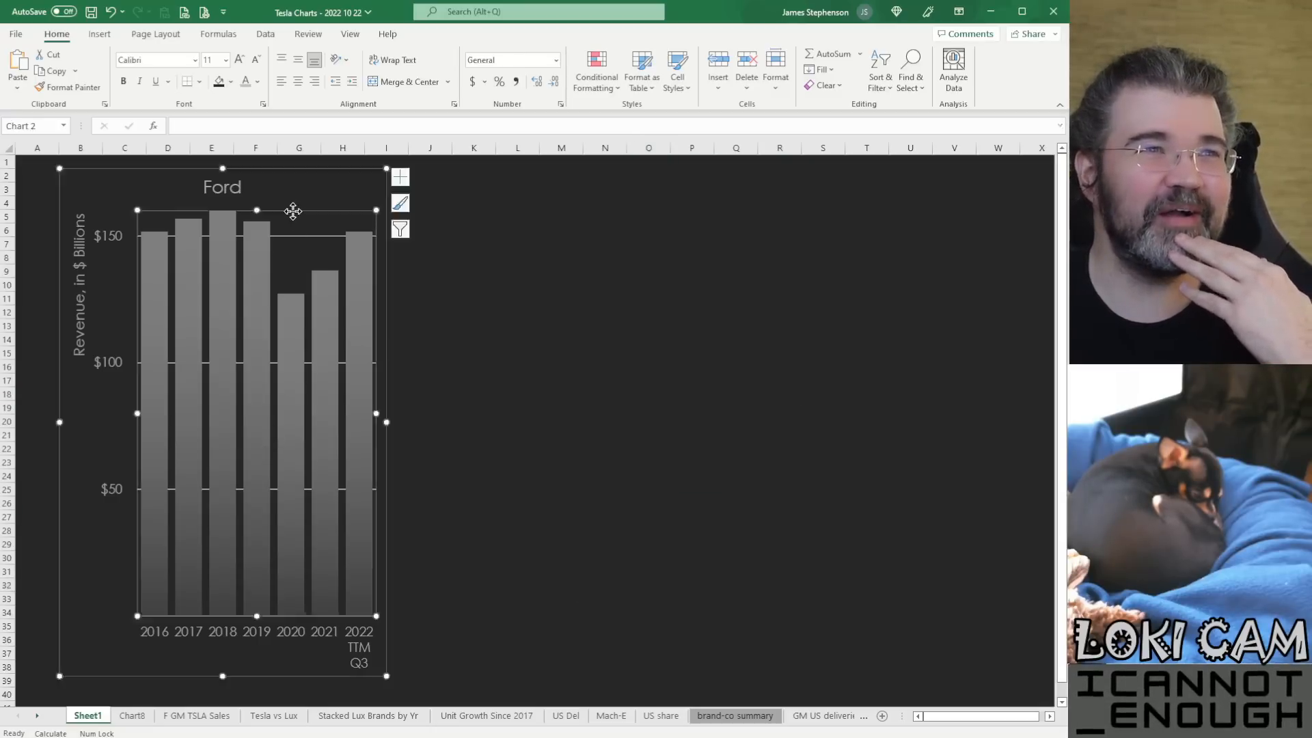
{"action": "left_click", "coordinate": [289, 170]}
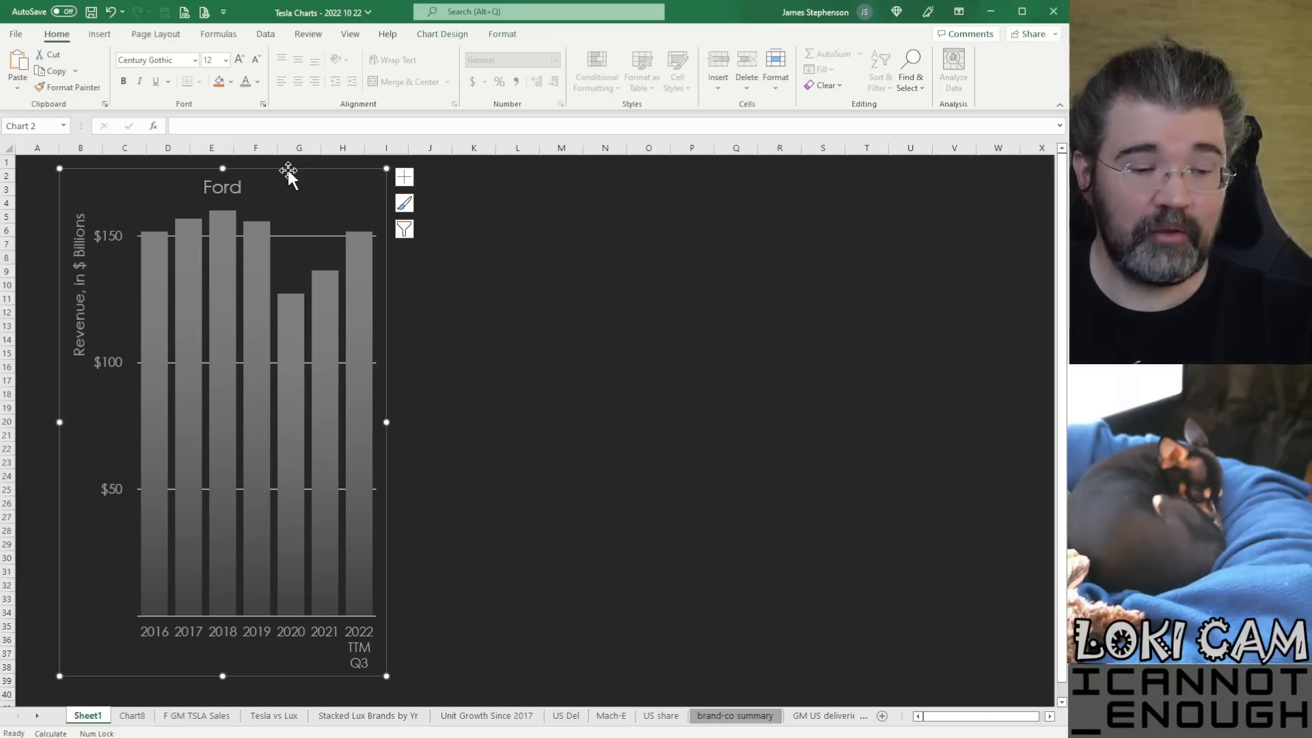
{"action": "left_click", "coordinate": [437, 174]}
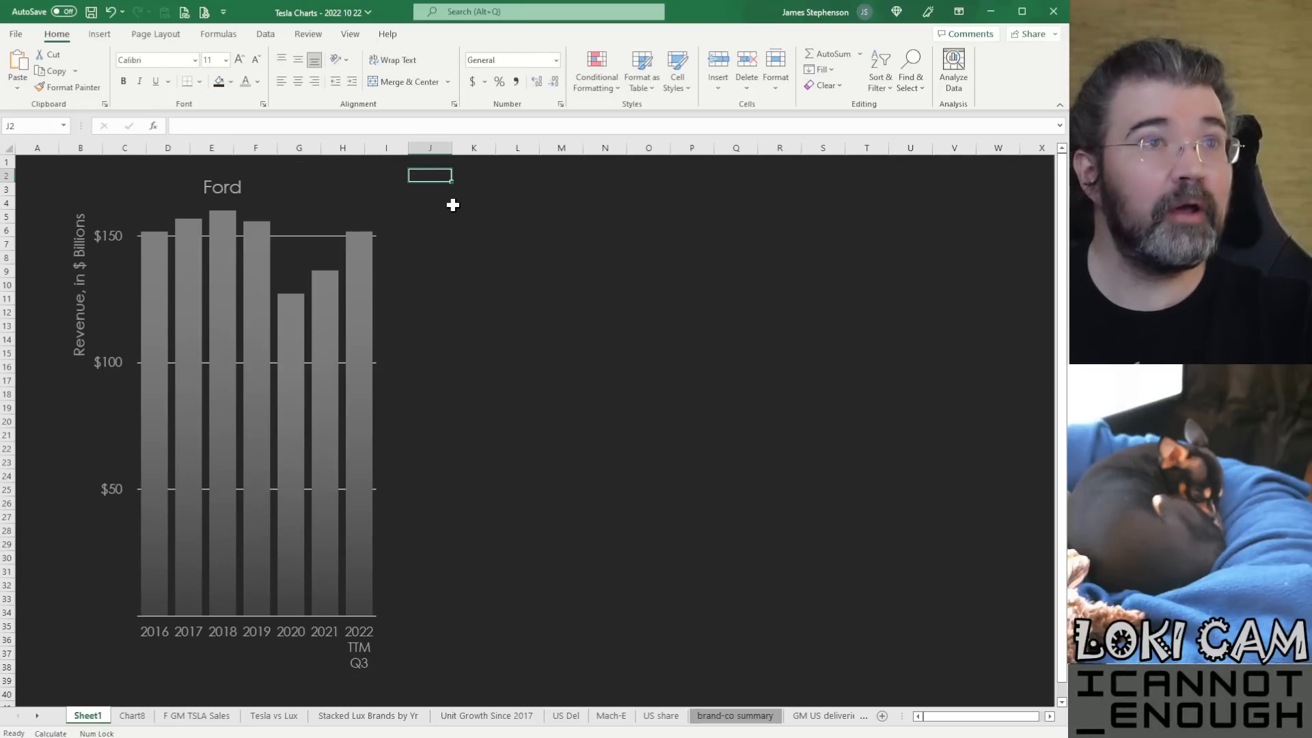
{"action": "key", "text": "ctrl+v"}
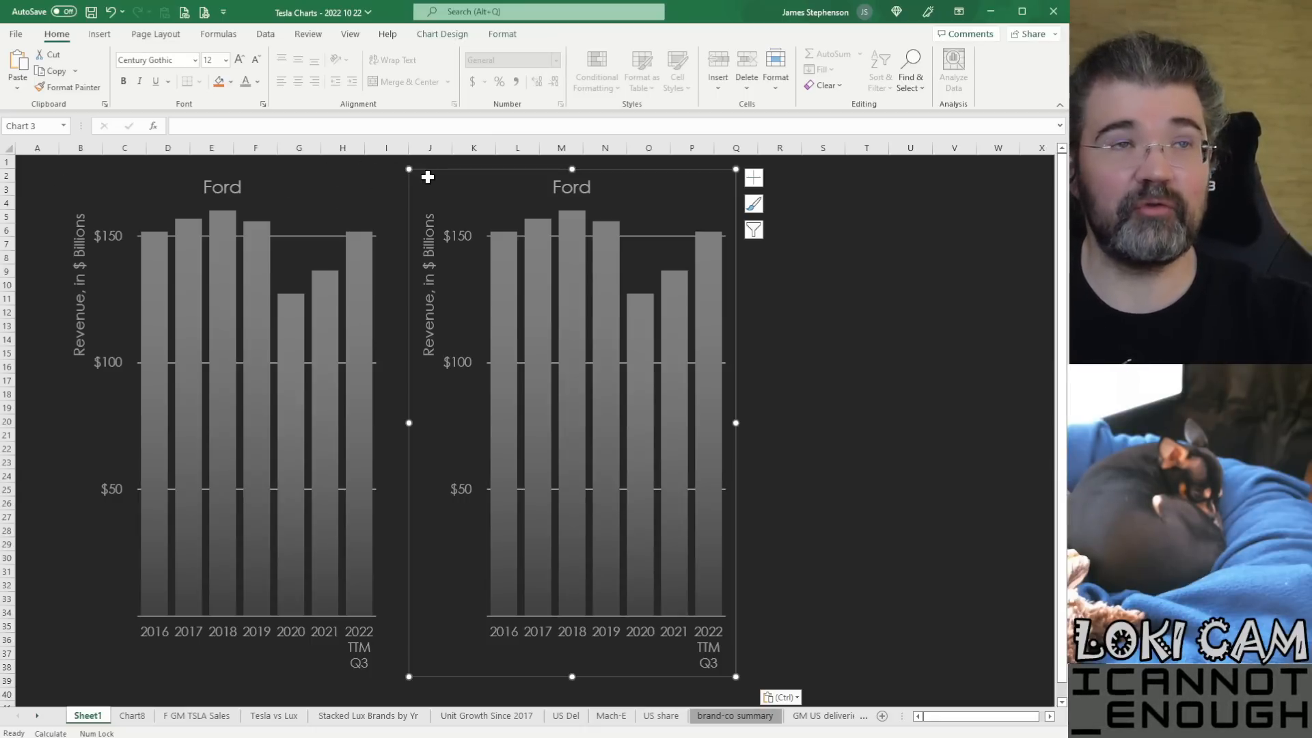
{"action": "left_click", "coordinate": [867, 366]}
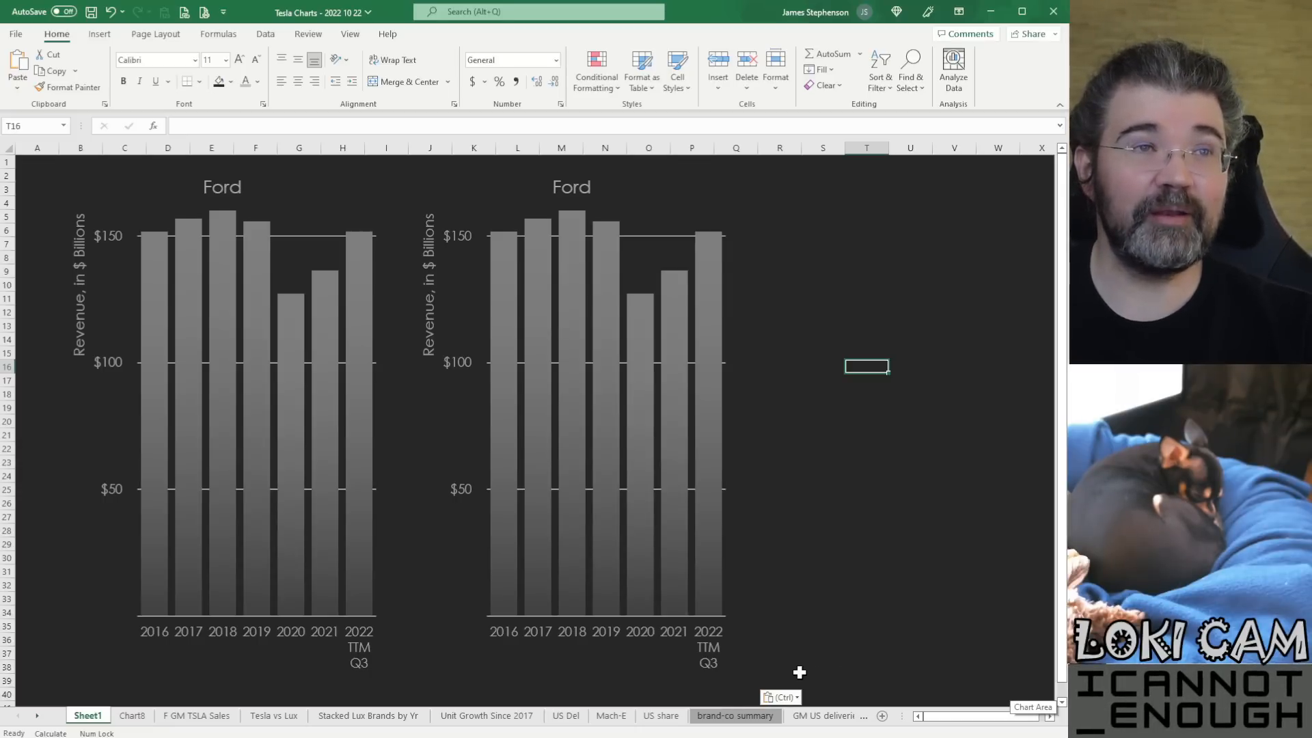
Step: Delete the vertical axis title and the vertical axis from the duplicate chart
{"action": "left_click", "coordinate": [435, 324]}
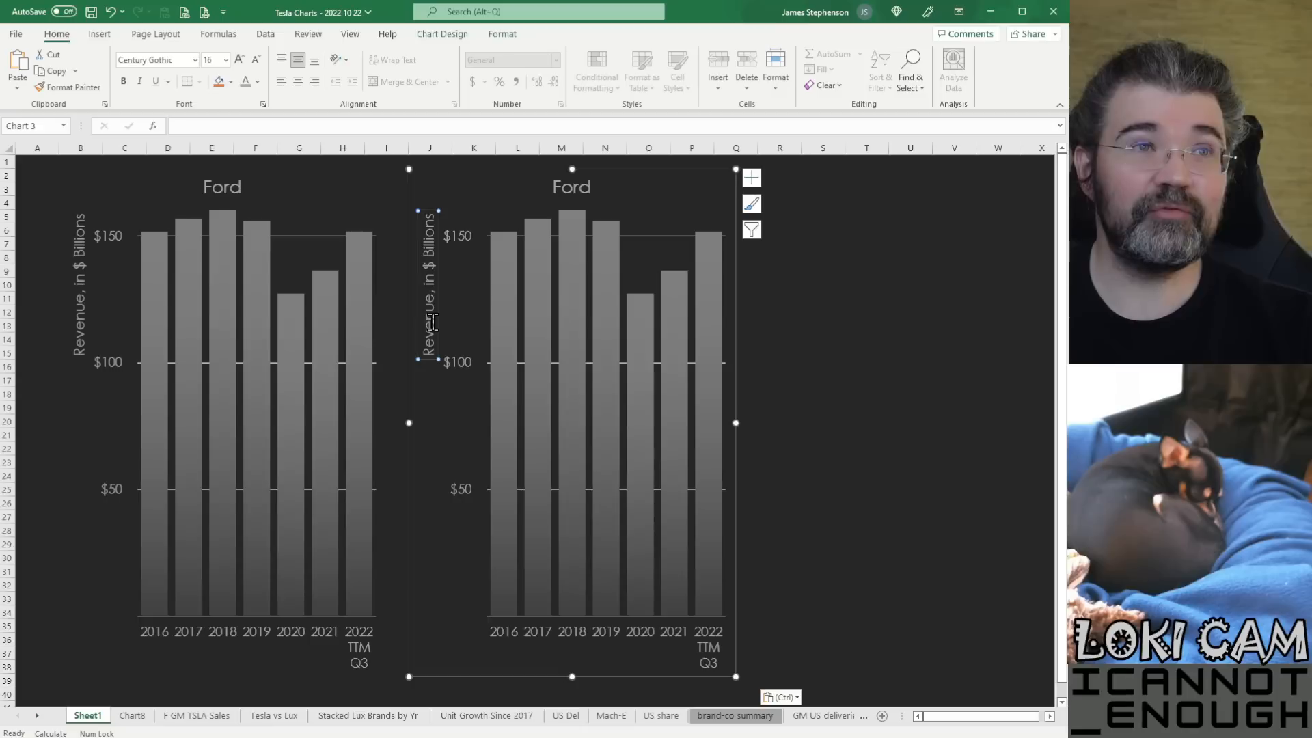
{"action": "left_click", "coordinate": [461, 367]}
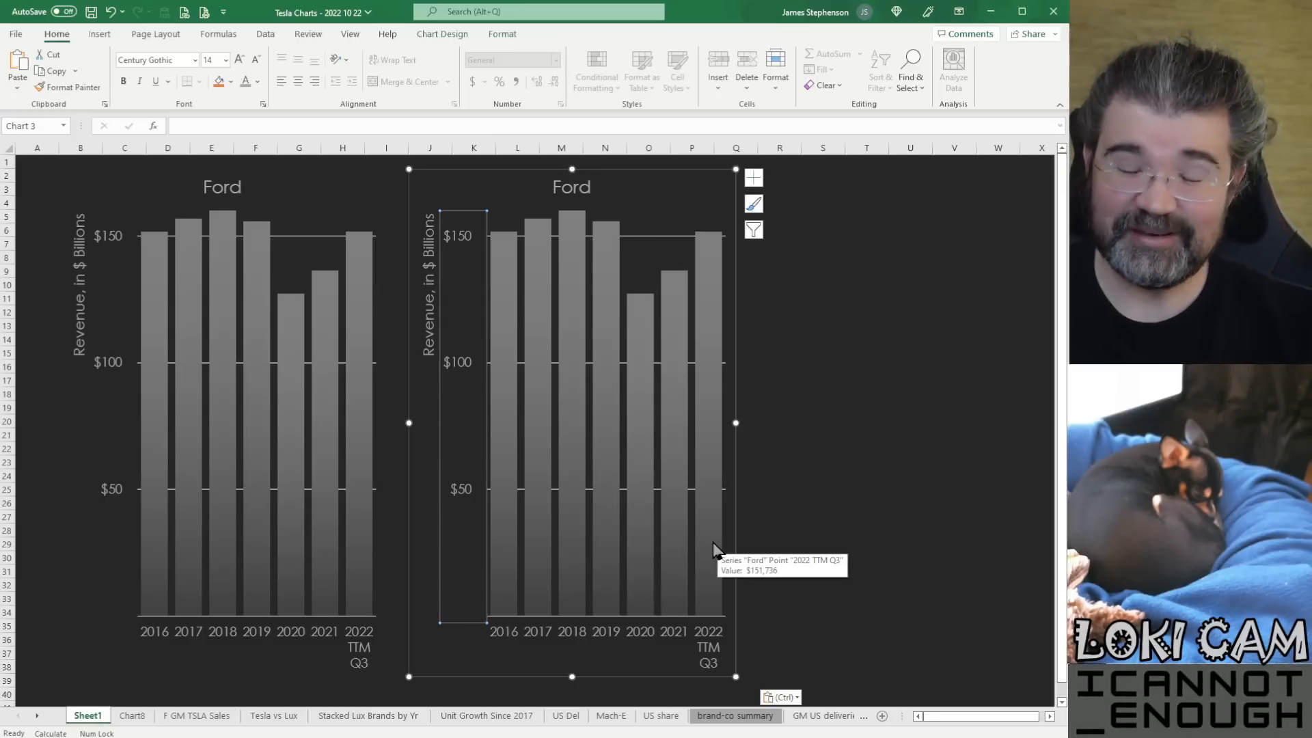
{"action": "key", "text": "Delete"}
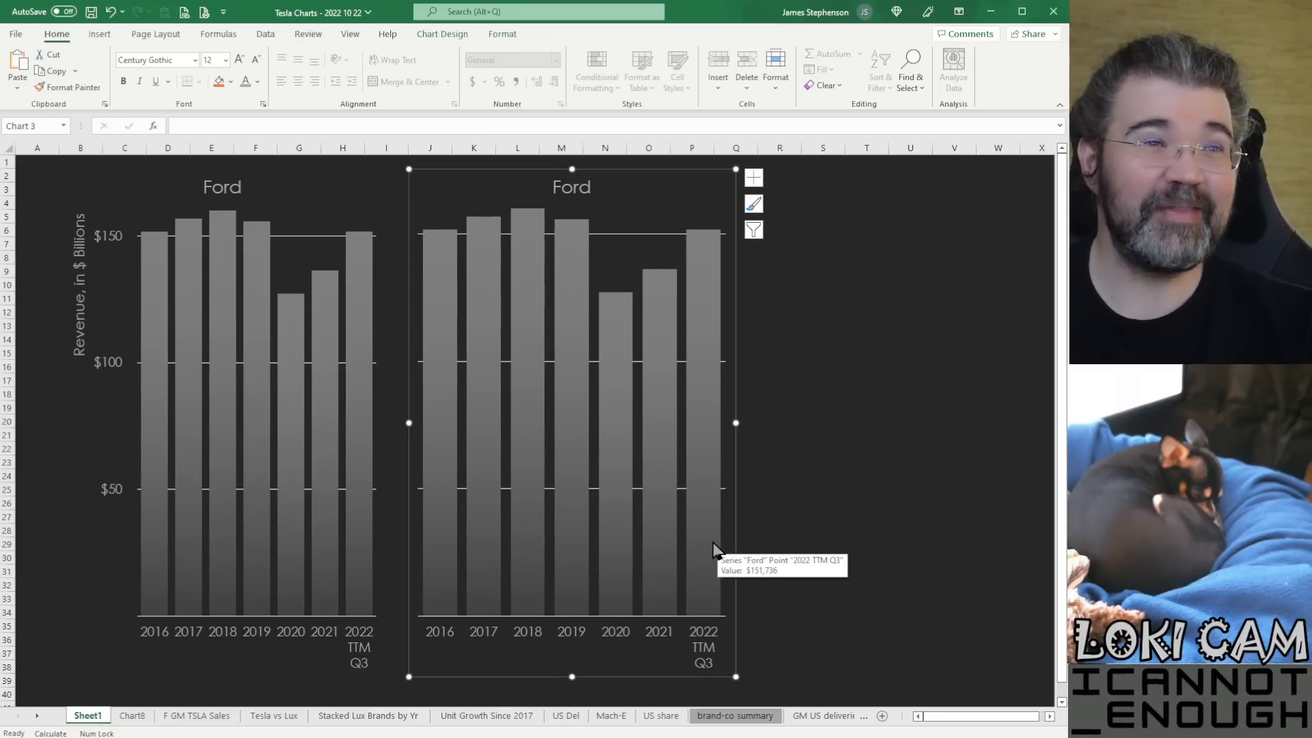
{"action": "left_click", "coordinate": [893, 519]}
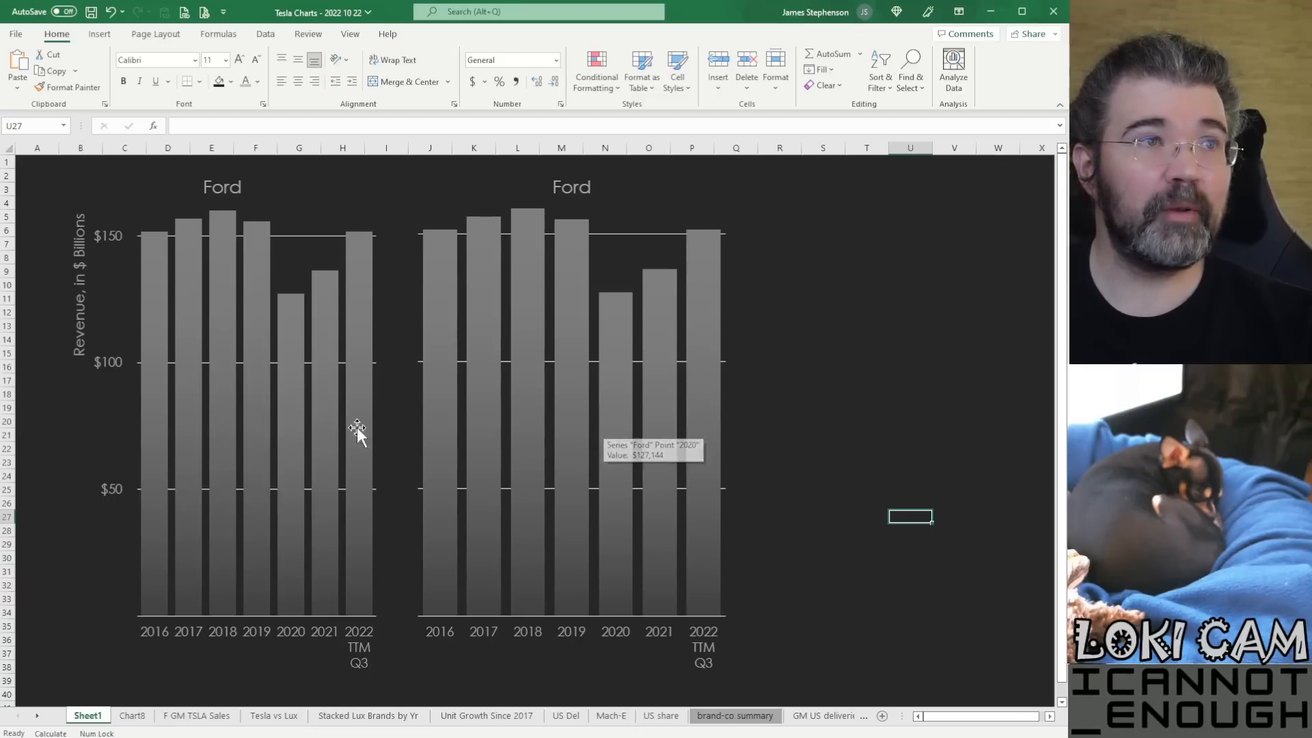
Step: Narrow the duplicate chart to end at about column P, bringing its column widths close to the original chart's
{"action": "left_click", "coordinate": [318, 411]}
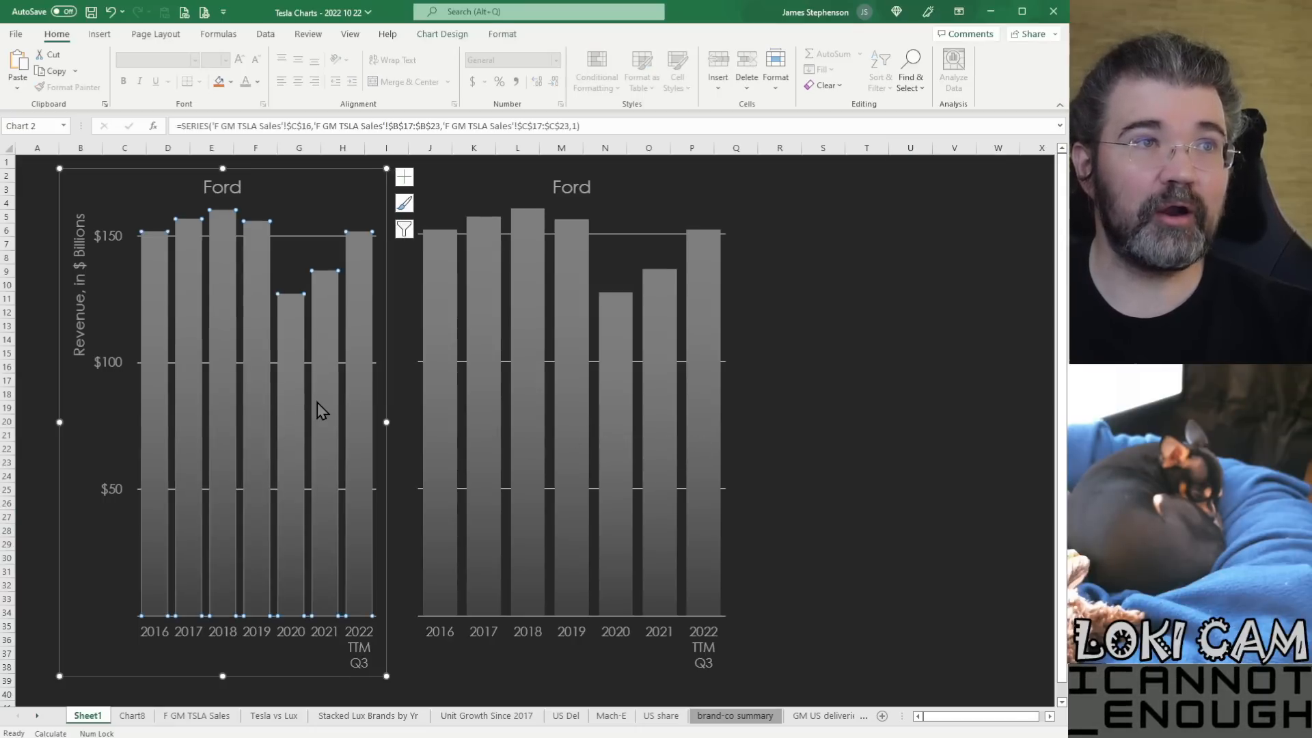
{"action": "left_click", "coordinate": [605, 397]}
{"action": "left_click", "coordinate": [234, 457]}
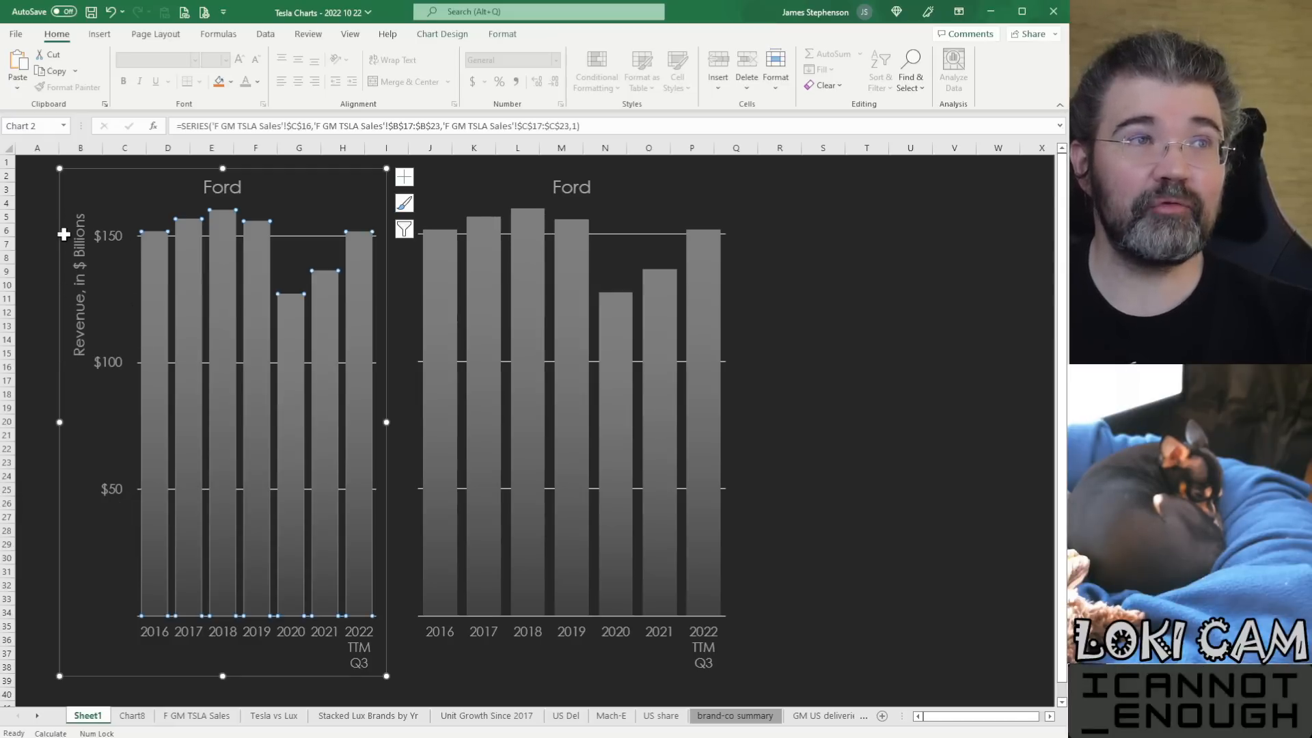
{"action": "left_click", "coordinate": [647, 356]}
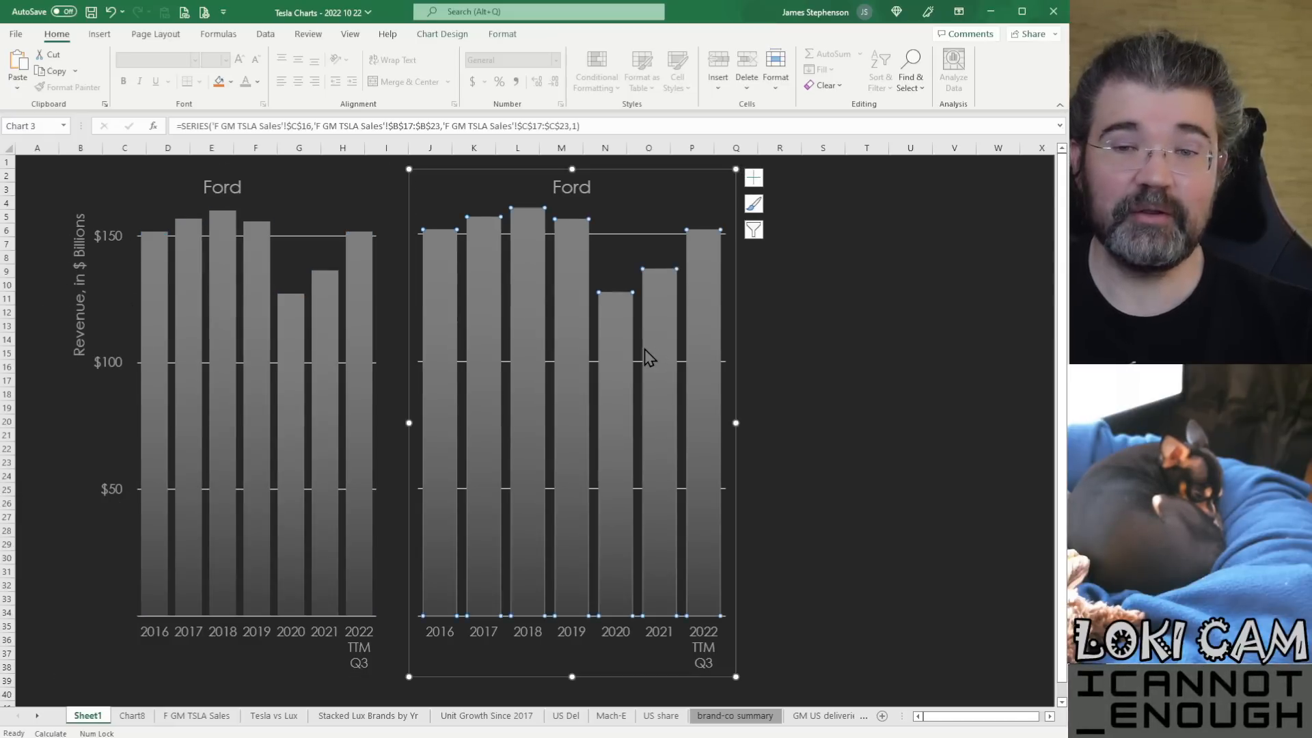
{"action": "mouse_move", "coordinate": [576, 380]}
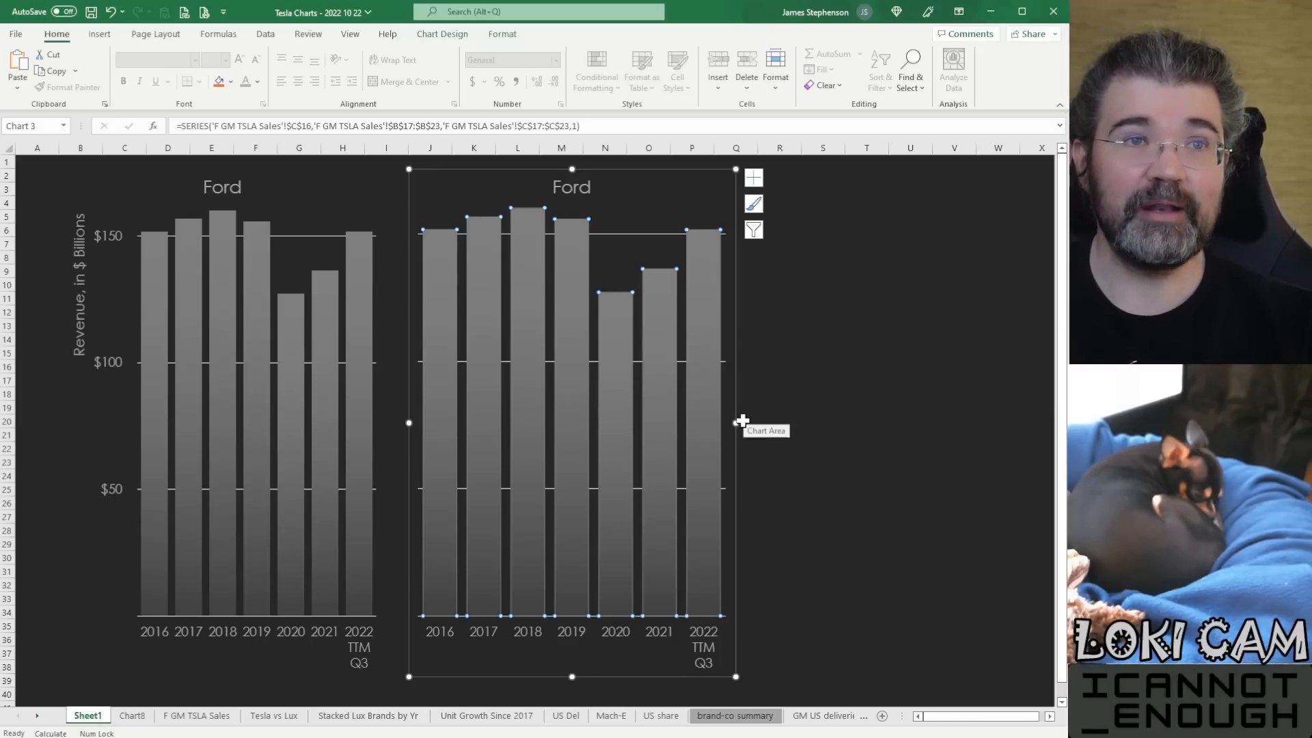
{"action": "left_click_drag", "start_coordinate": [735, 422], "coordinate": [693, 421]}
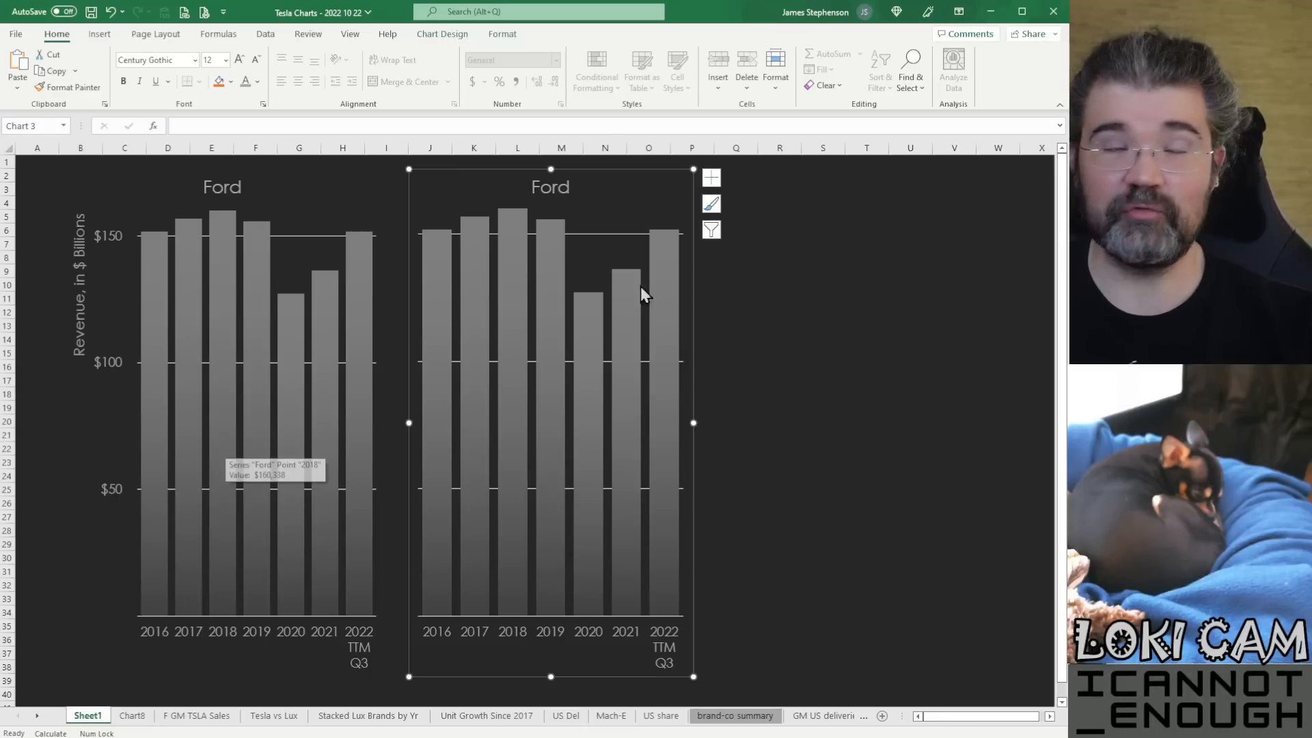
Step: Change the duplicate chart's title to GM
{"action": "left_click", "coordinate": [557, 188]}
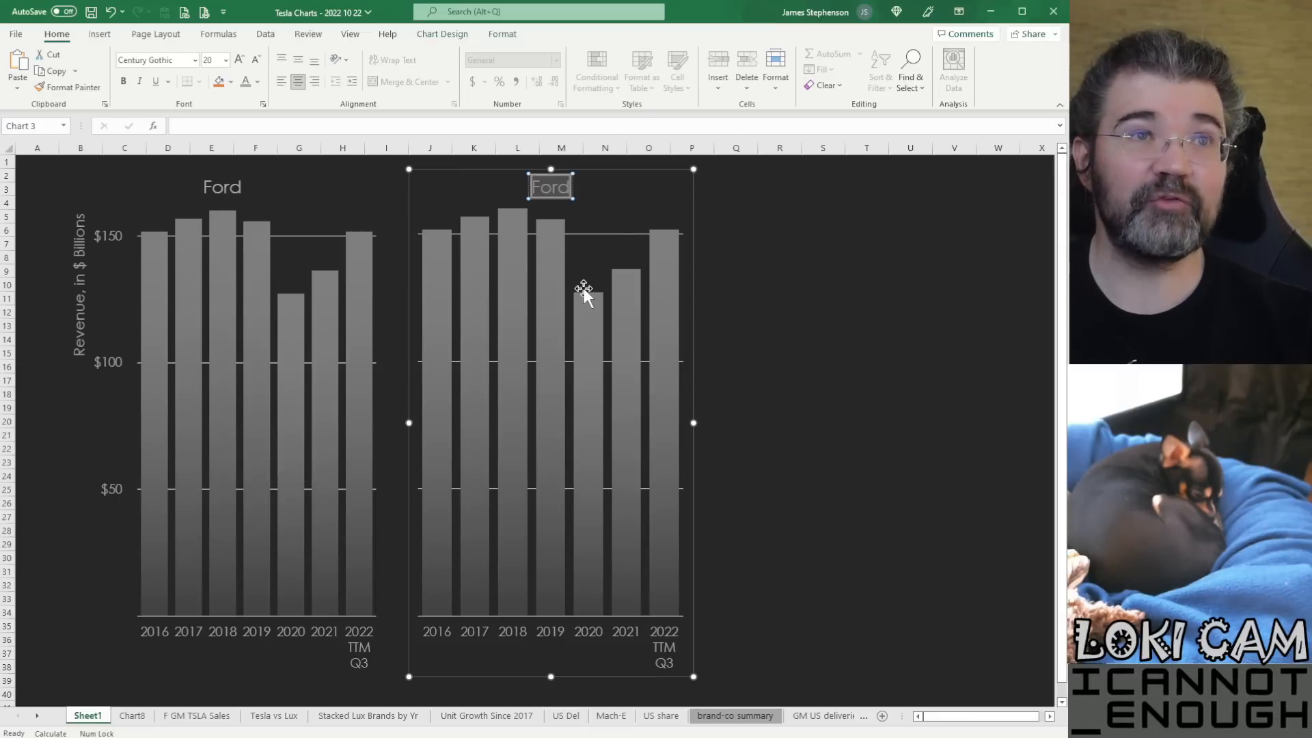
{"action": "type", "text": "GM"}
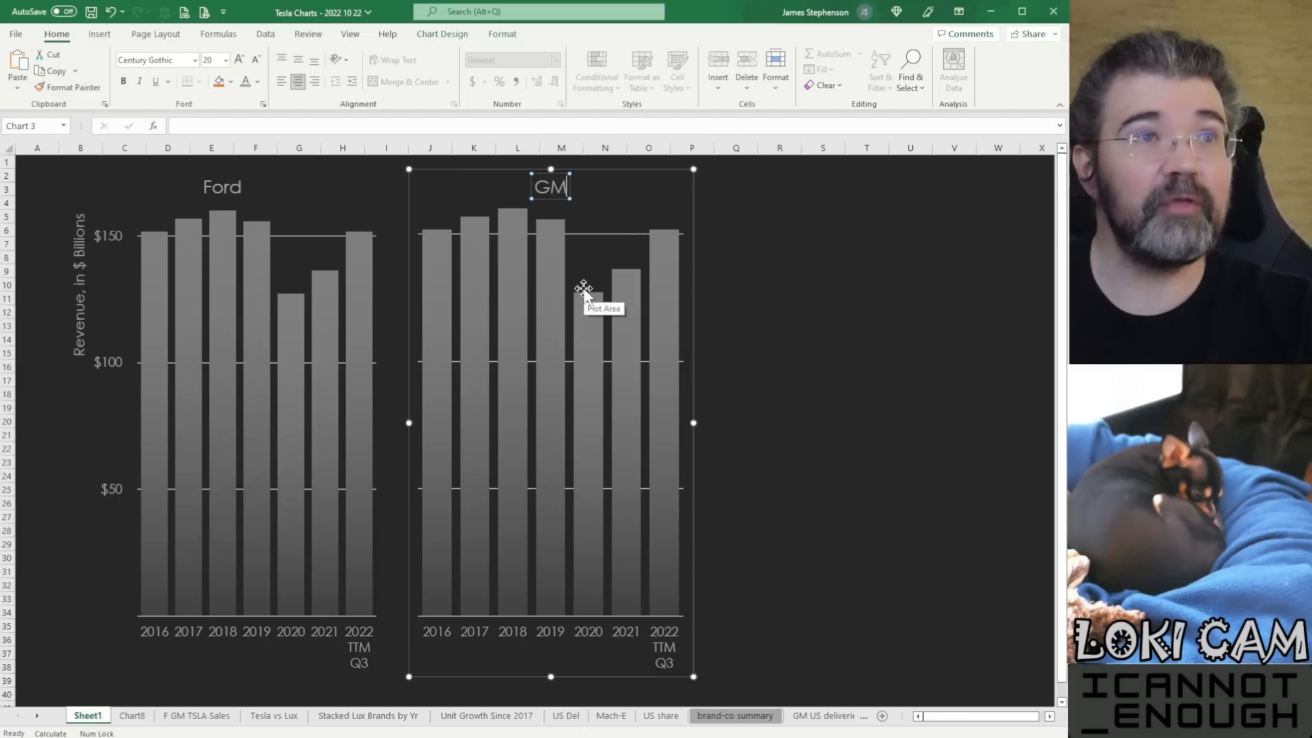
{"action": "key", "text": "Return"}
{"action": "key", "text": "BackSpace"}
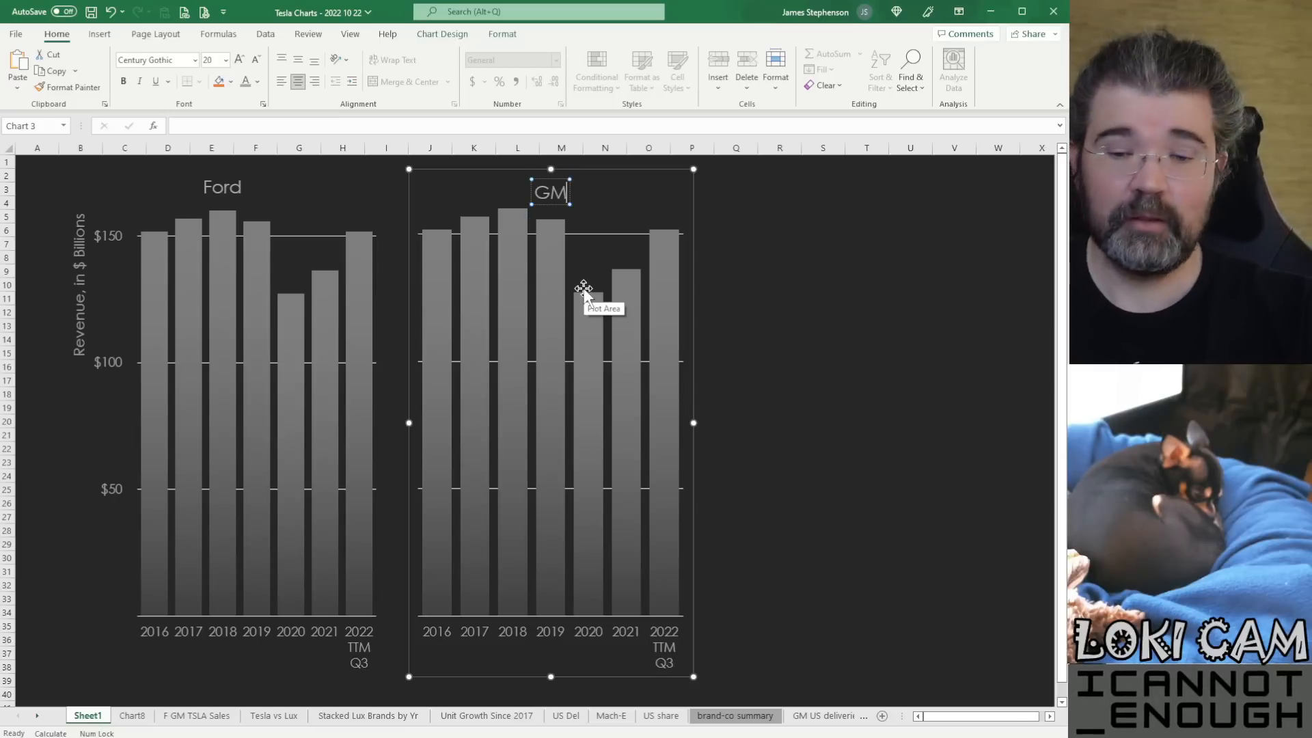
Step: Edit the Ford series in the GM chart's data source so its name refers to cell D16 of the F GM TSLA Sales sheet
{"action": "left_click", "coordinate": [550, 401]}
{"action": "right_click", "coordinate": [550, 400]}
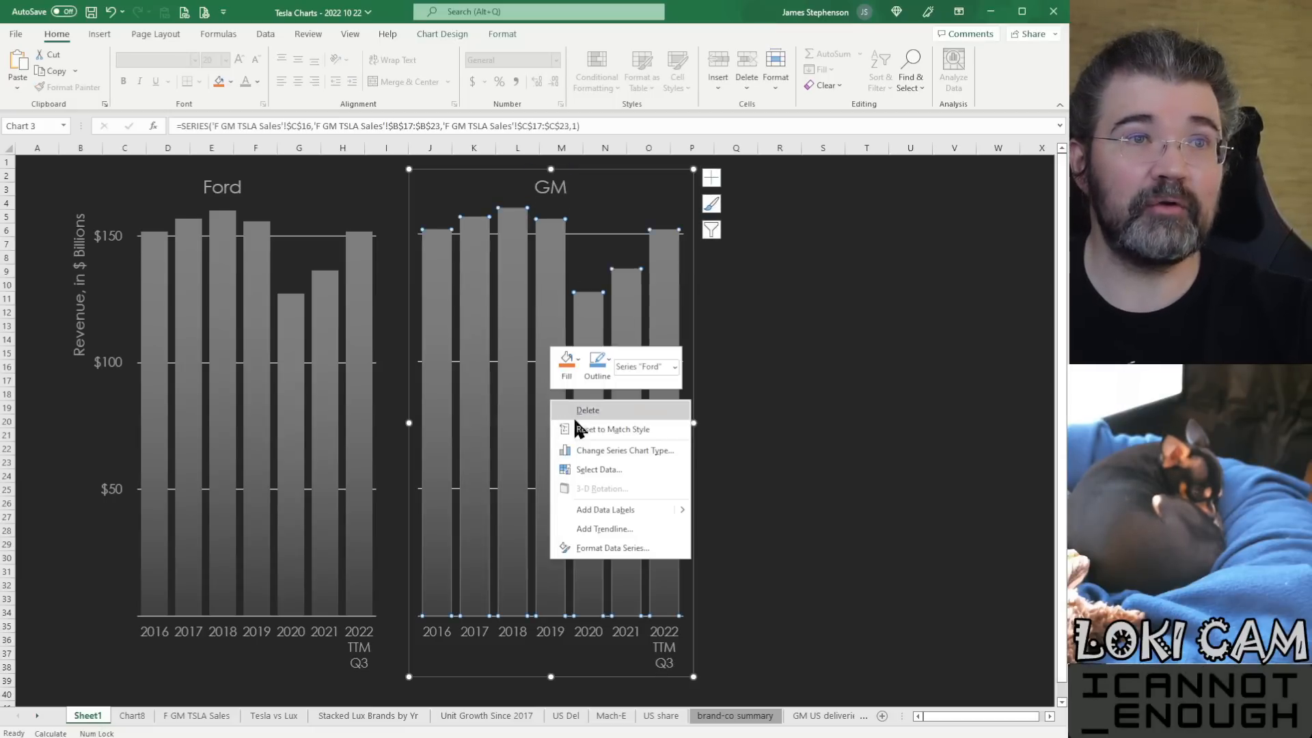
{"action": "left_click", "coordinate": [594, 470]}
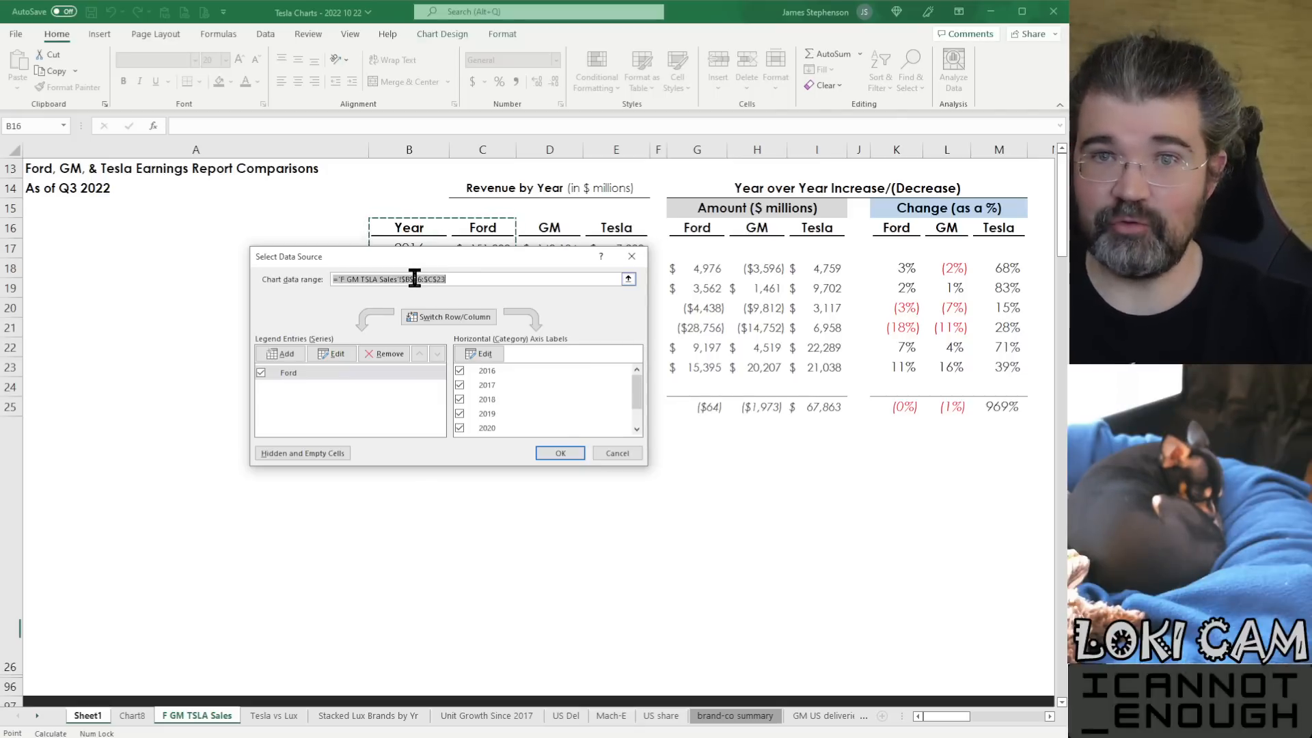
{"action": "left_click", "coordinate": [315, 371]}
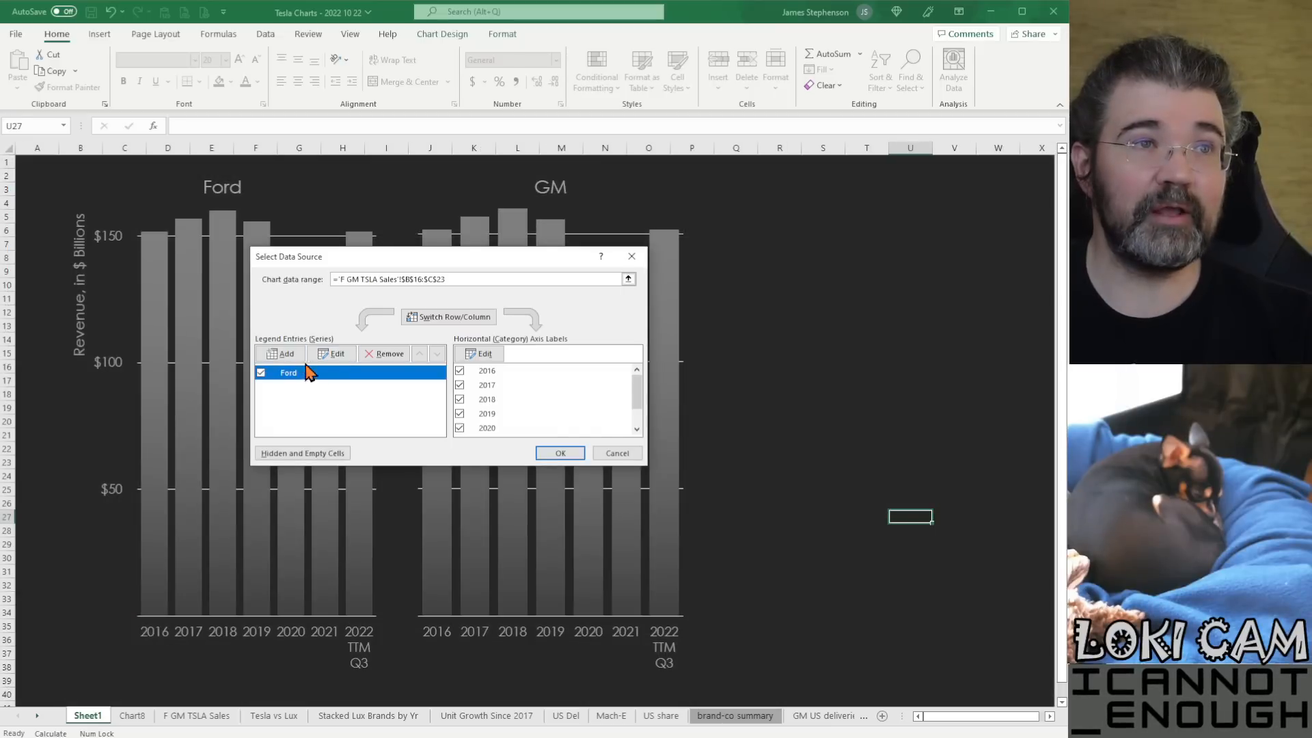
{"action": "left_click", "coordinate": [320, 354]}
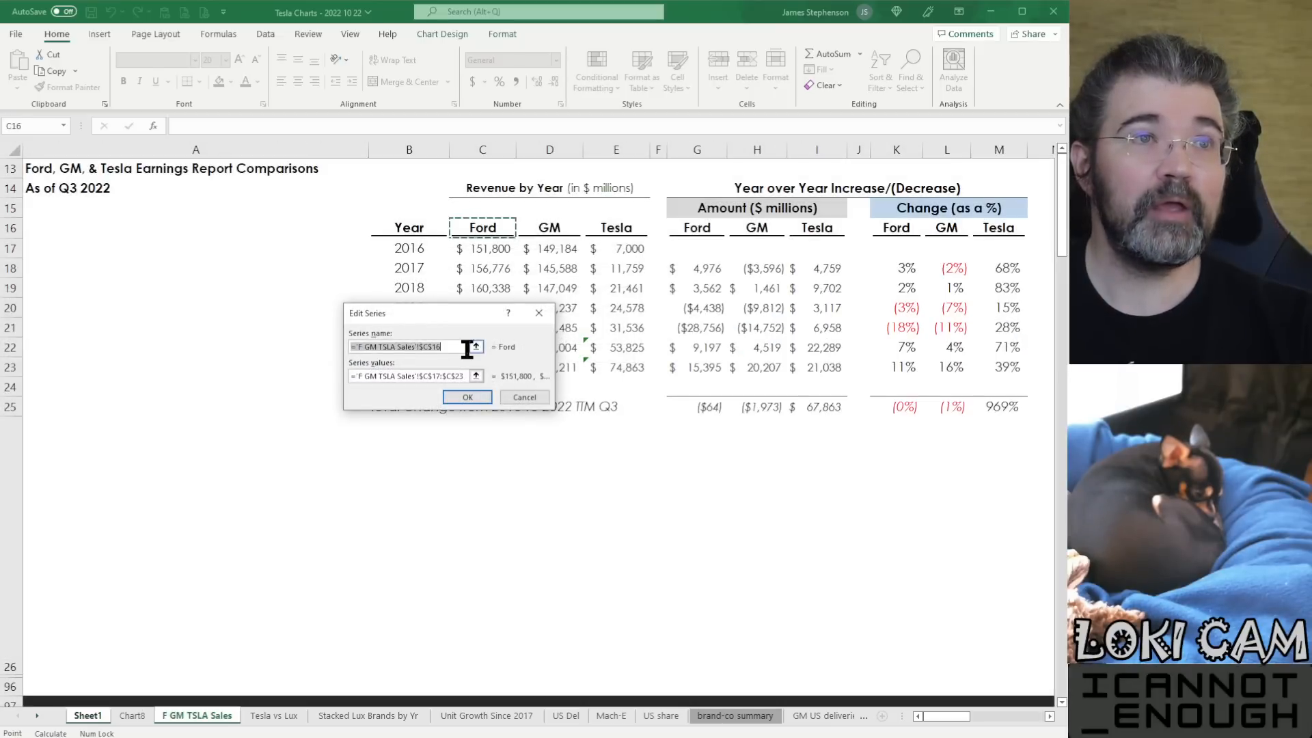
{"action": "left_click", "coordinate": [476, 347]}
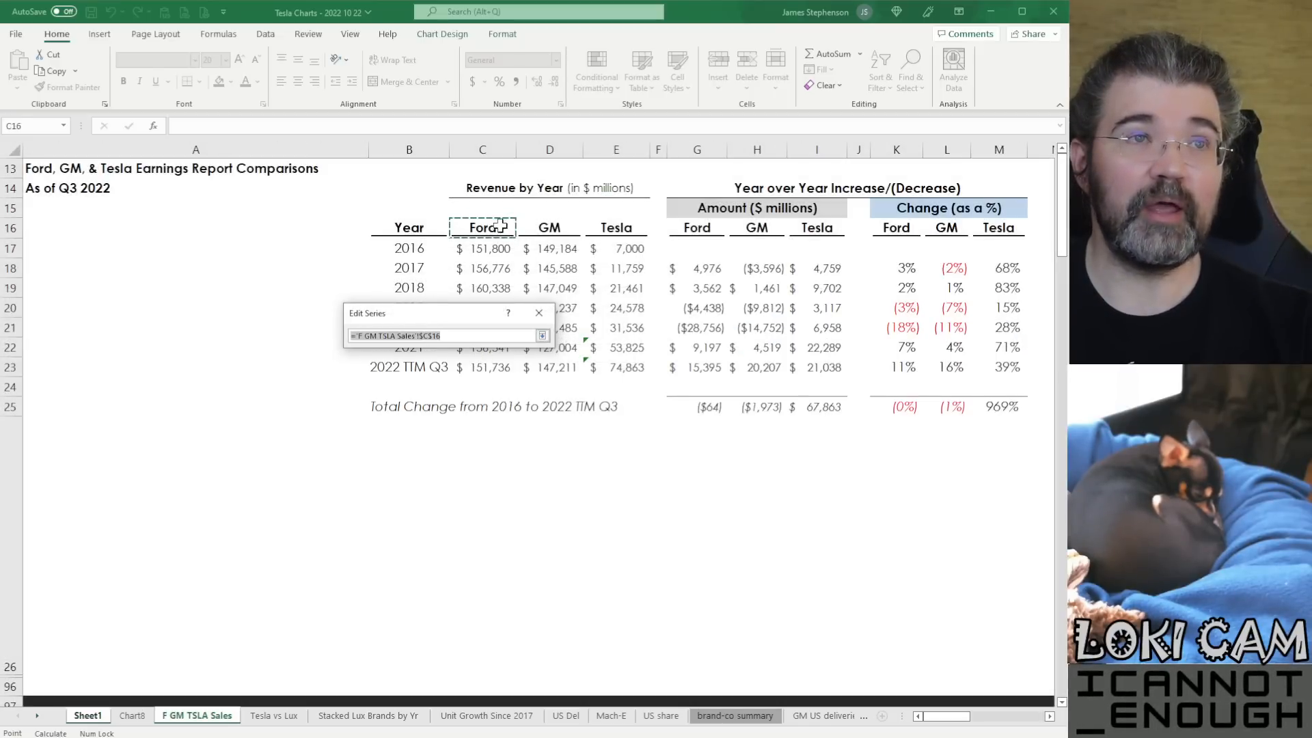
{"action": "left_click", "coordinate": [543, 228]}
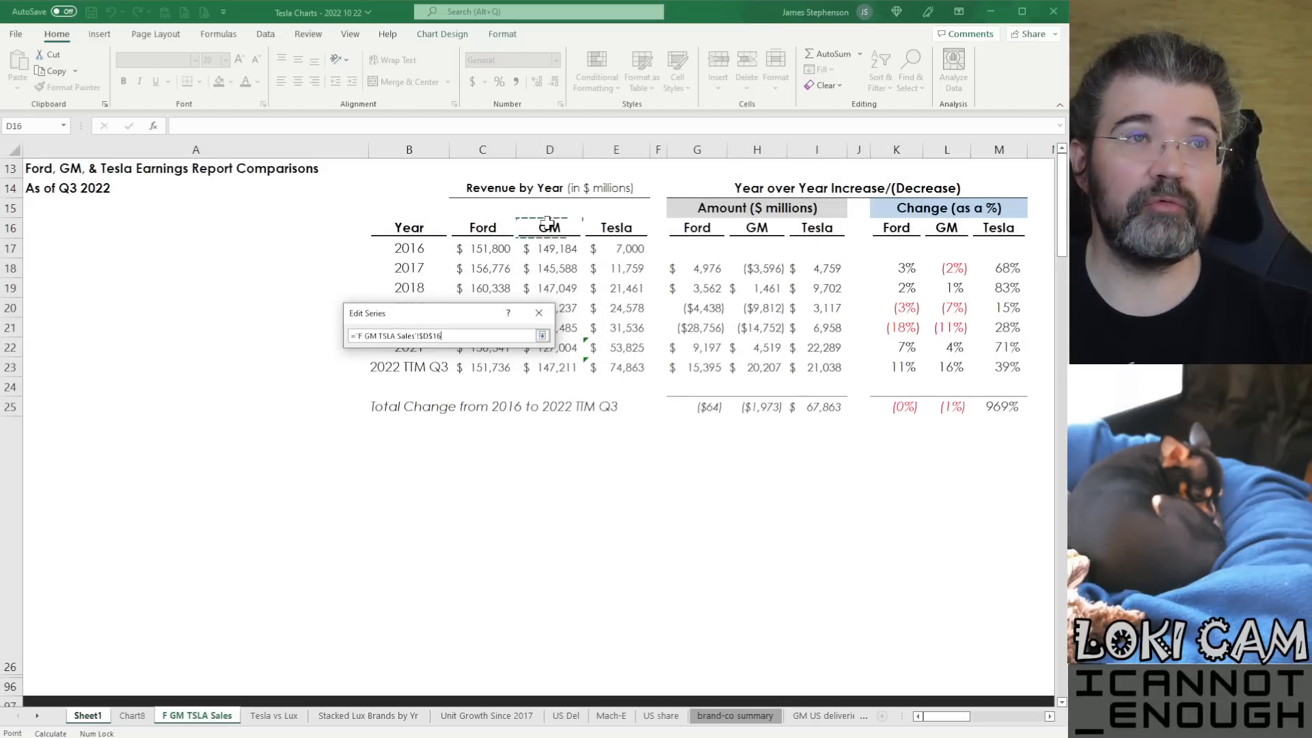
{"action": "left_click", "coordinate": [543, 336]}
Step: Set the series values to D17:D23 on the F GM TSLA Sales sheet and accept the series edit
{"action": "left_click", "coordinate": [477, 376]}
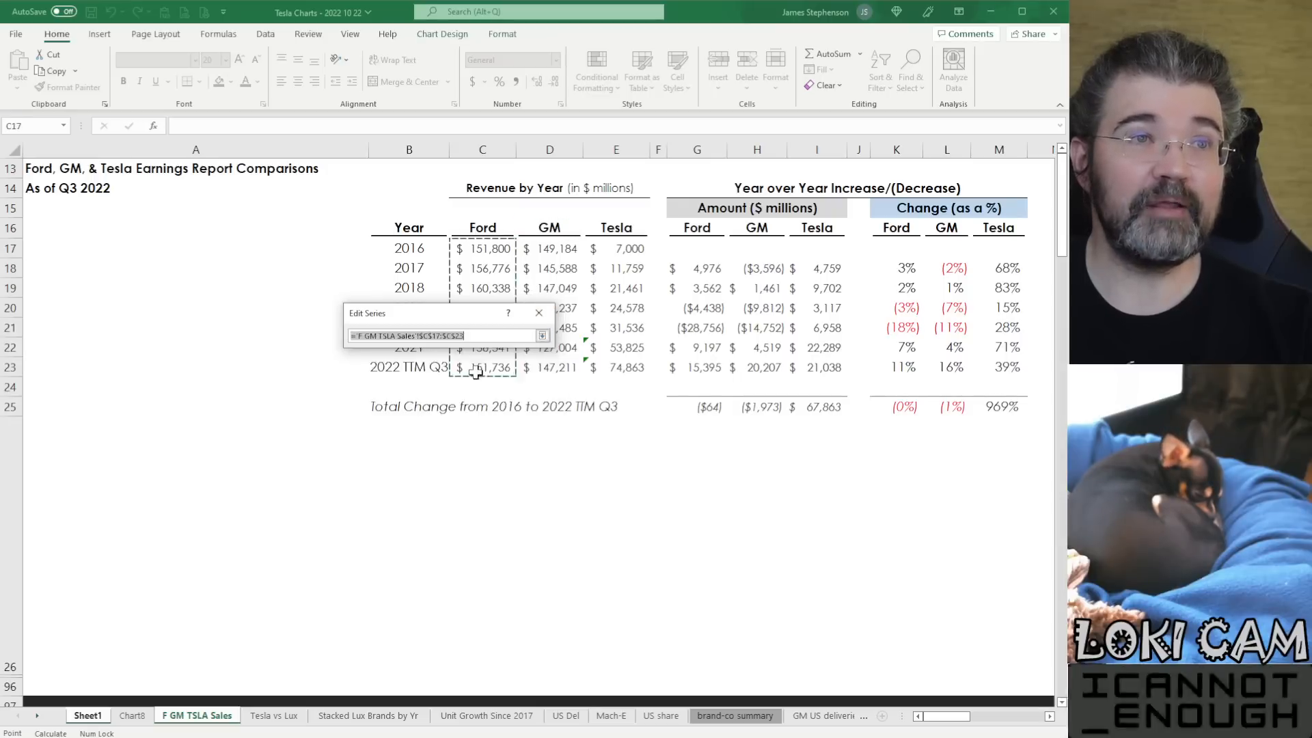
{"action": "left_click_drag", "start_coordinate": [557, 249], "coordinate": [539, 368]}
{"action": "left_click", "coordinate": [543, 336]}
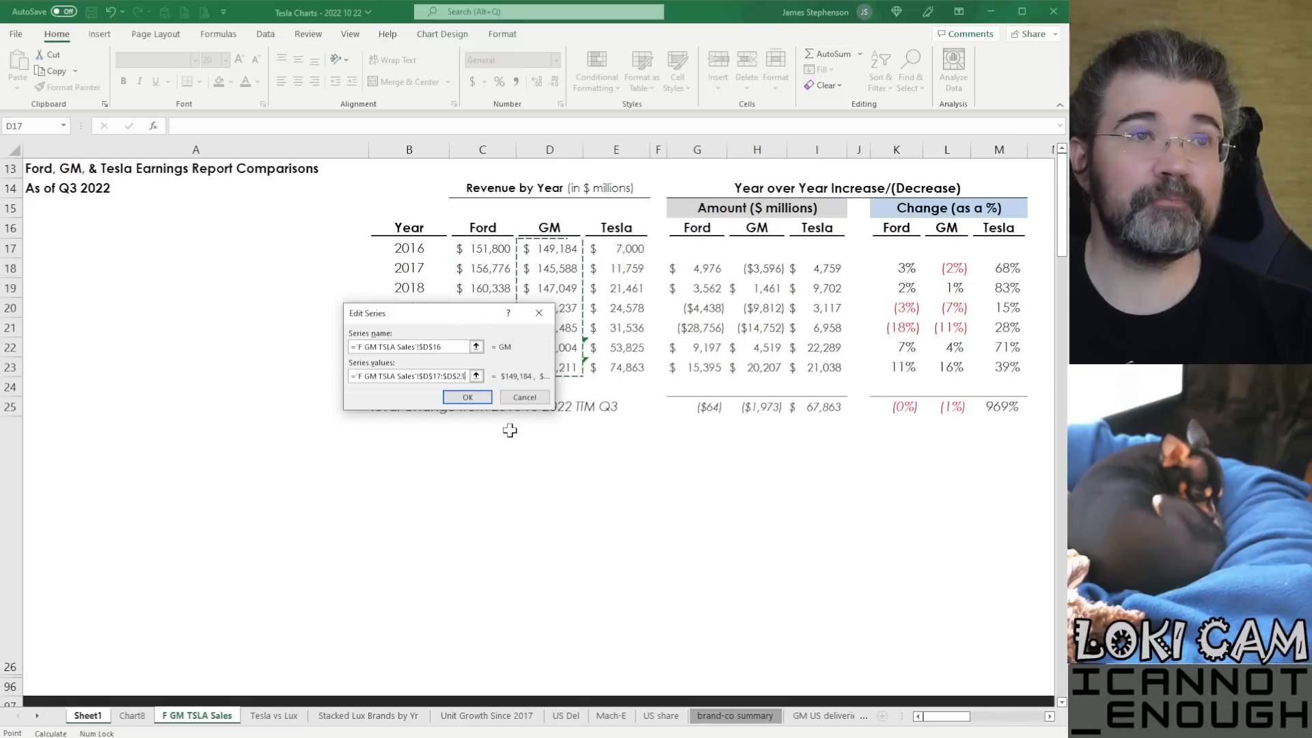
{"action": "left_click", "coordinate": [469, 396]}
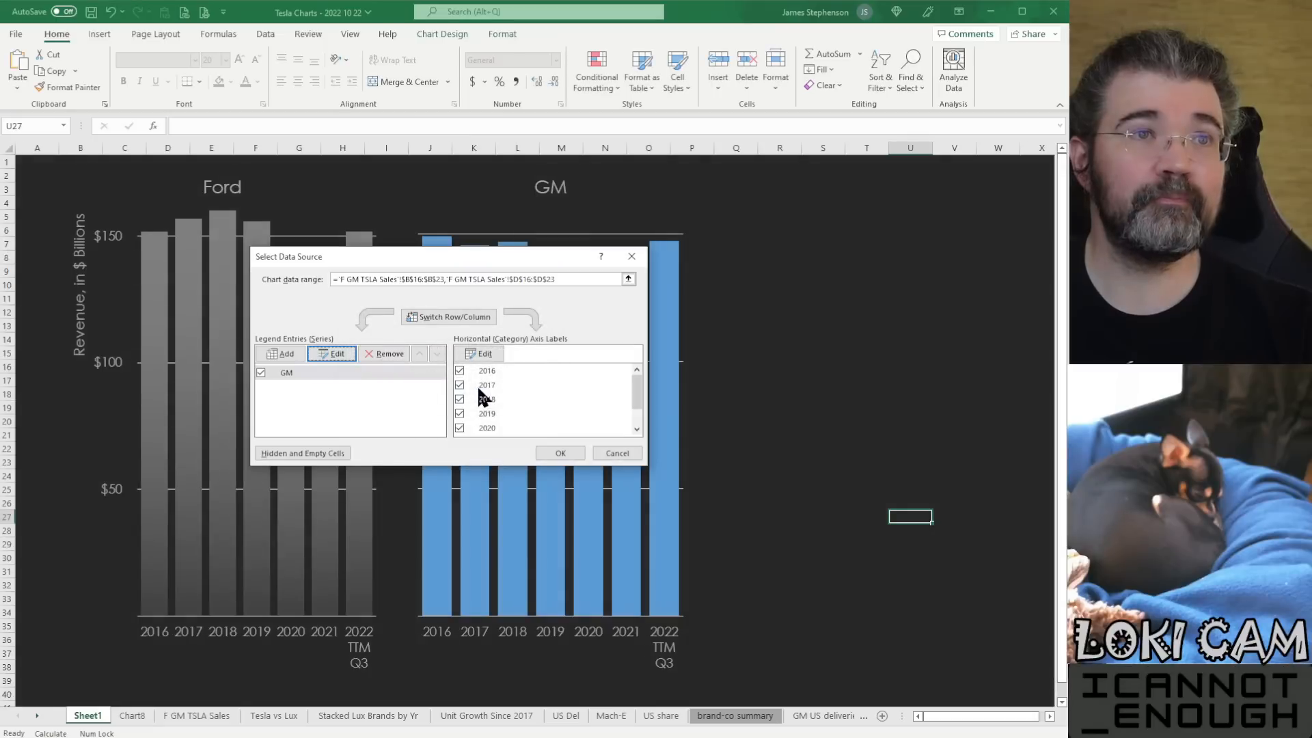
Step: Accept the GM chart's data source changes and give its columns a gradient fill
{"action": "left_click", "coordinate": [557, 452]}
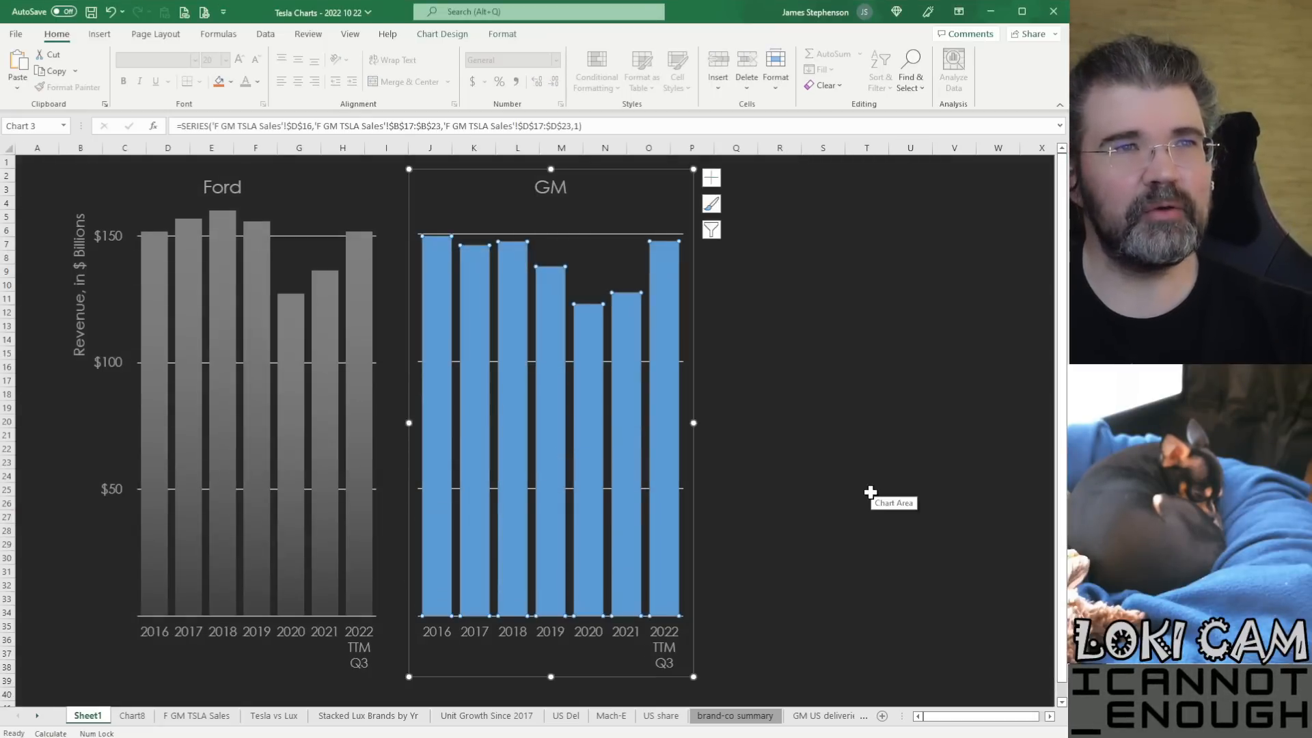
{"action": "right_click", "coordinate": [559, 467]}
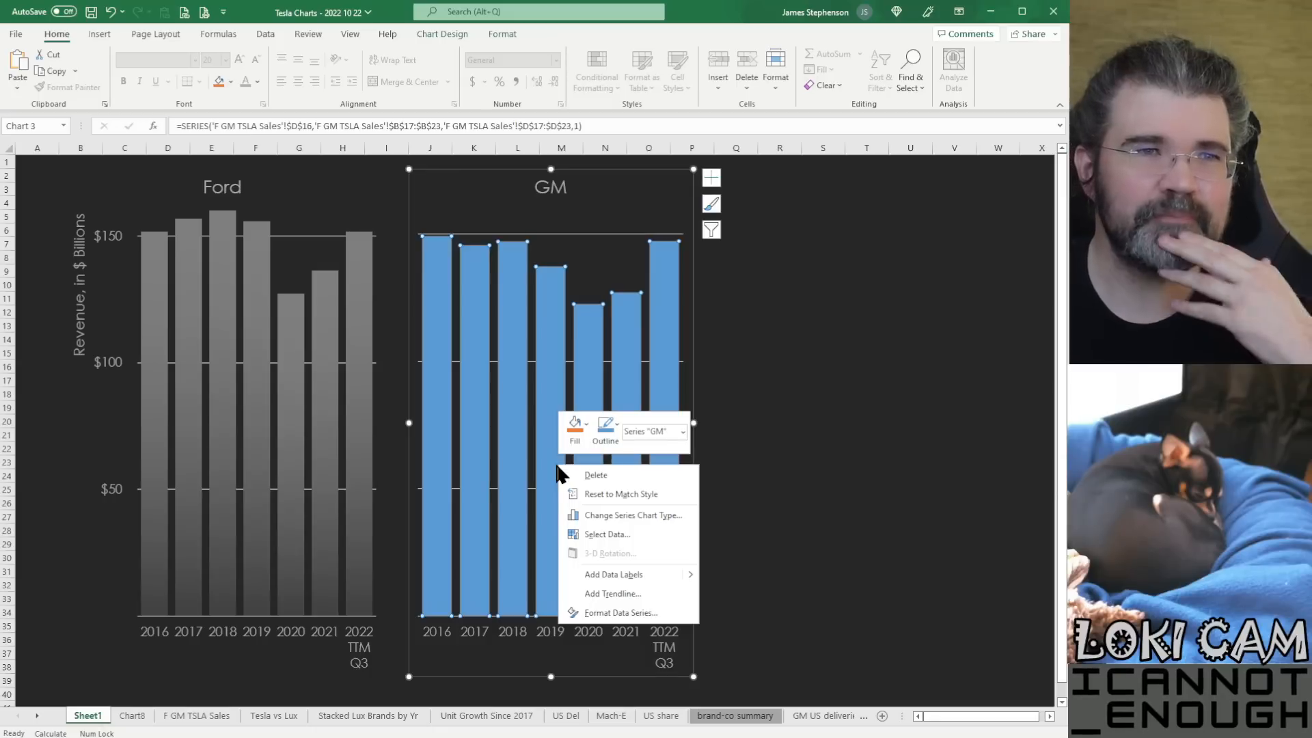
{"action": "left_click", "coordinate": [605, 614]}
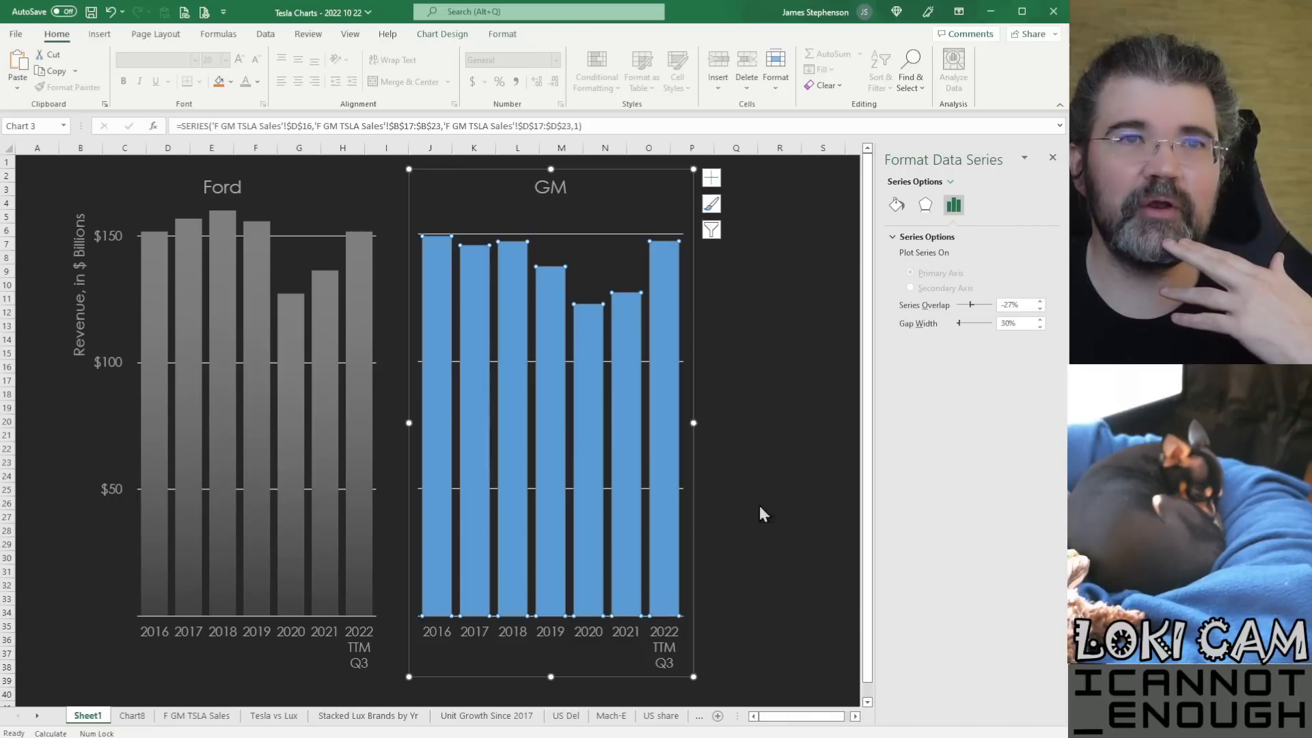
{"action": "left_click", "coordinate": [897, 205]}
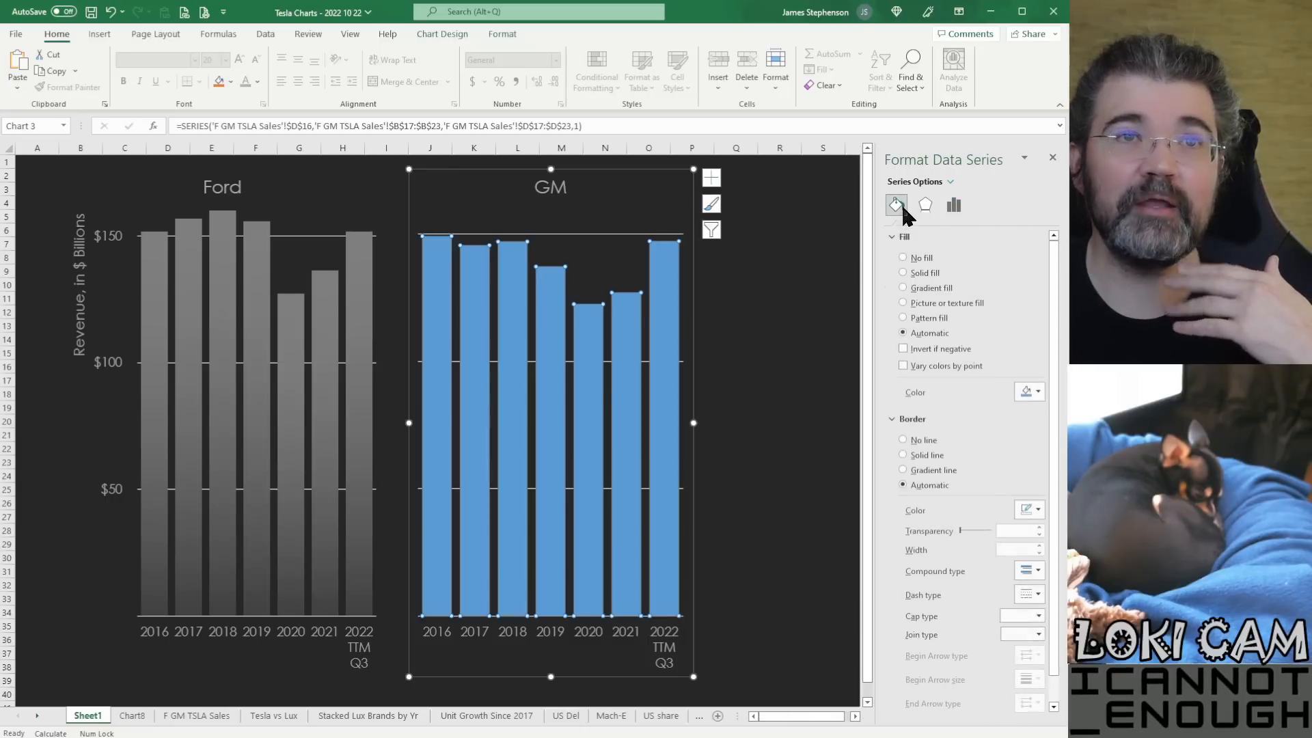
{"action": "left_click", "coordinate": [903, 288]}
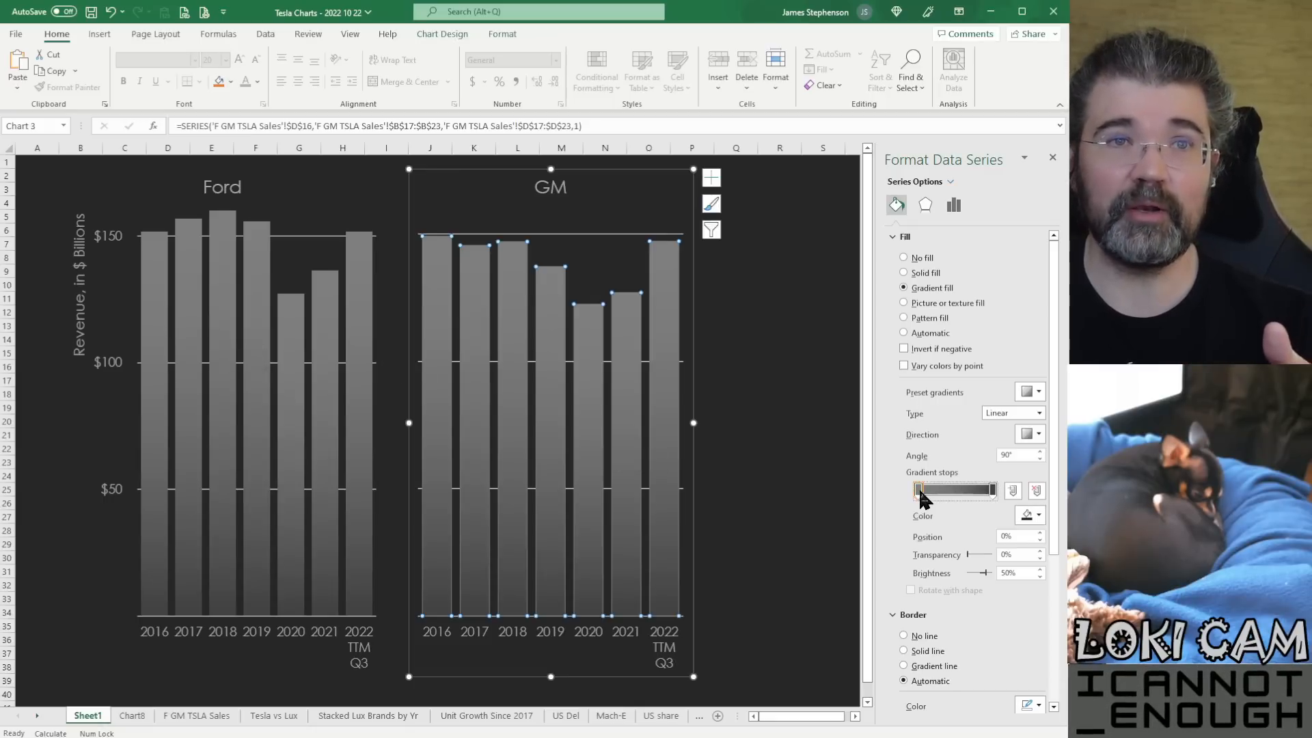
Step: Set the GM gradient's first stop to blue at -25% brightness and its last stop to the same blue at -50%
{"action": "left_click", "coordinate": [1039, 518]}
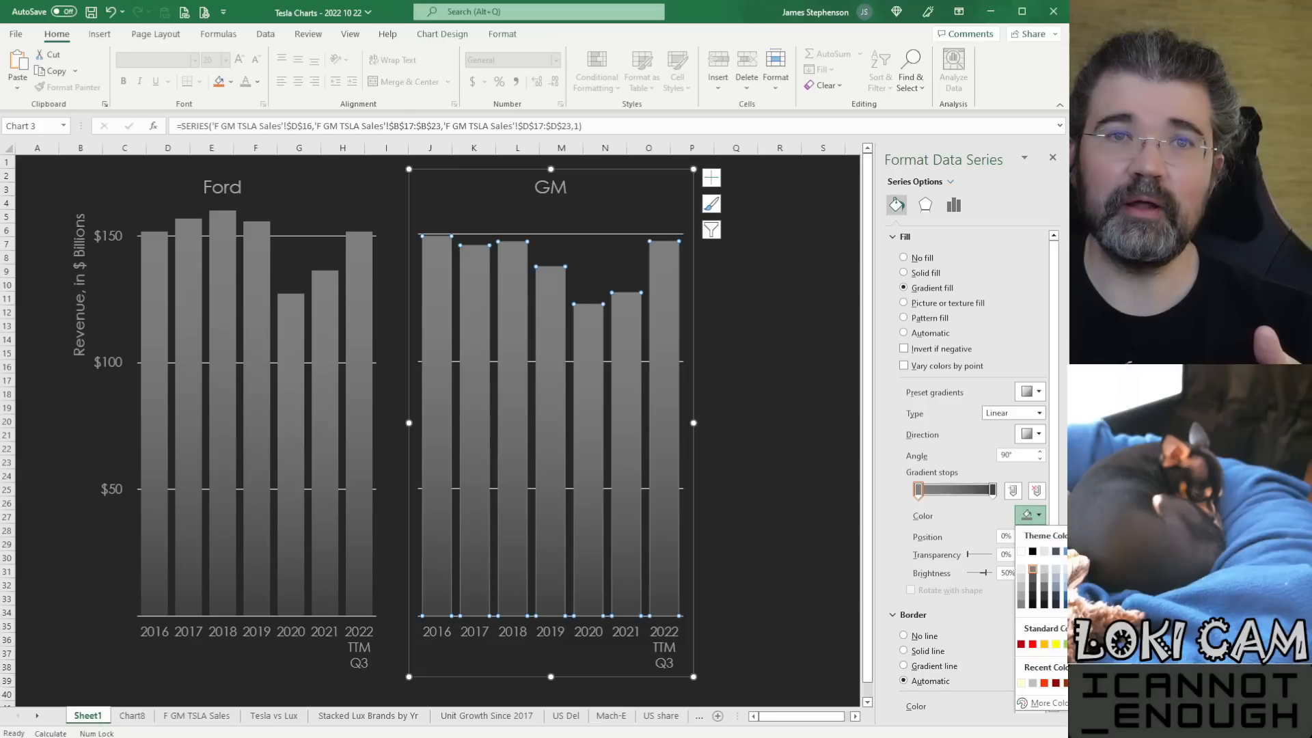
{"action": "left_click", "coordinate": [1068, 596]}
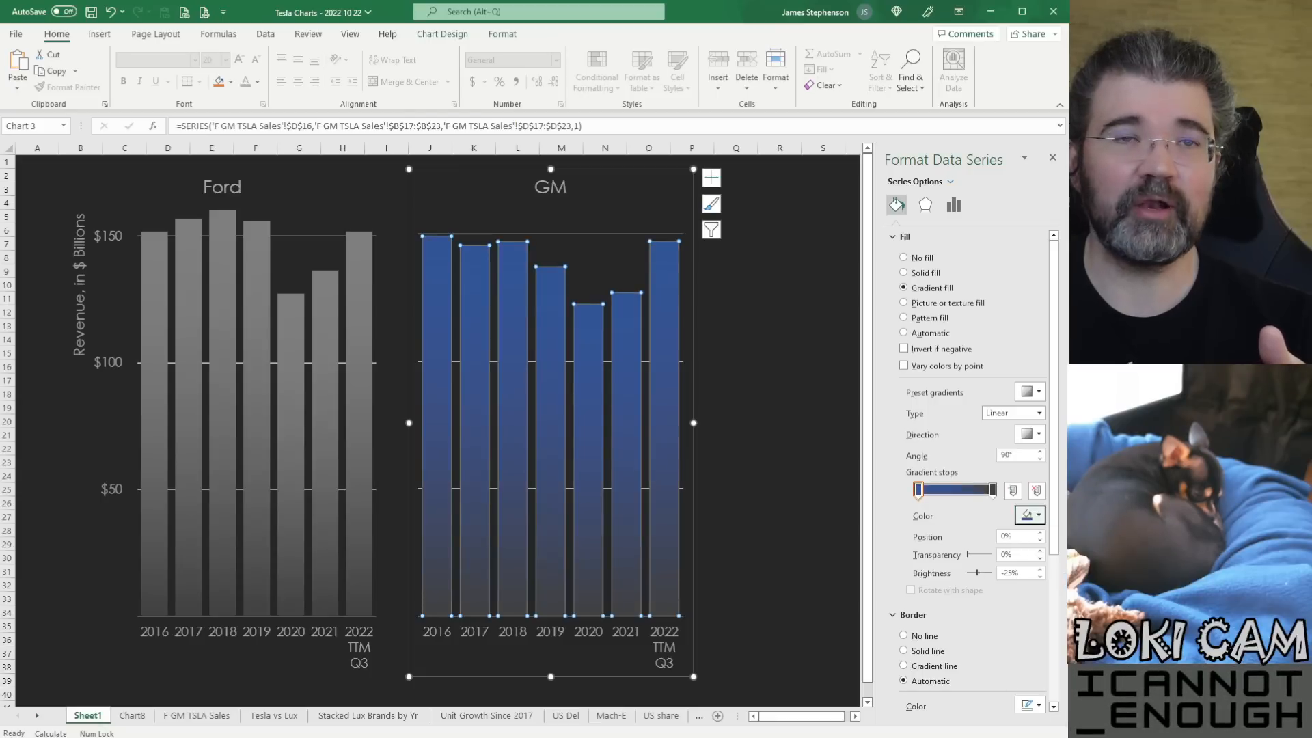
{"action": "left_click", "coordinate": [993, 491]}
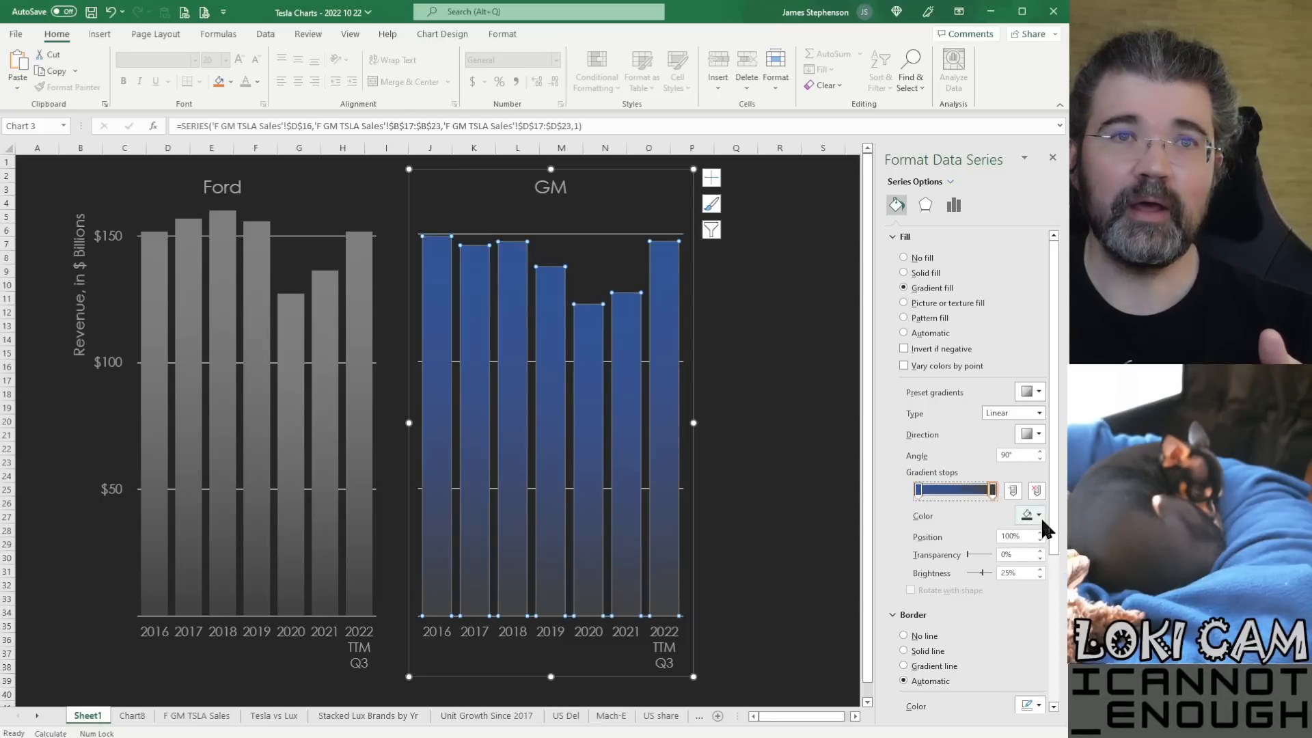
{"action": "left_click", "coordinate": [1039, 517]}
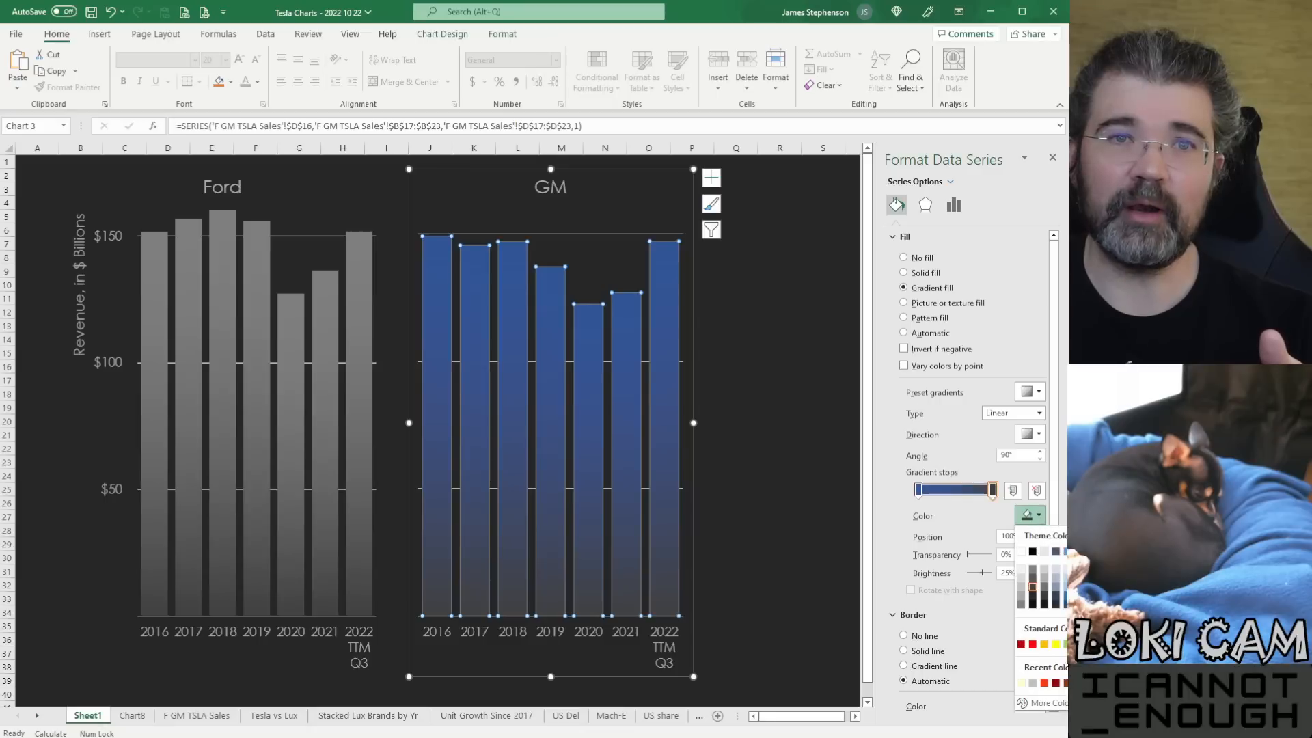
{"action": "left_click", "coordinate": [1068, 604]}
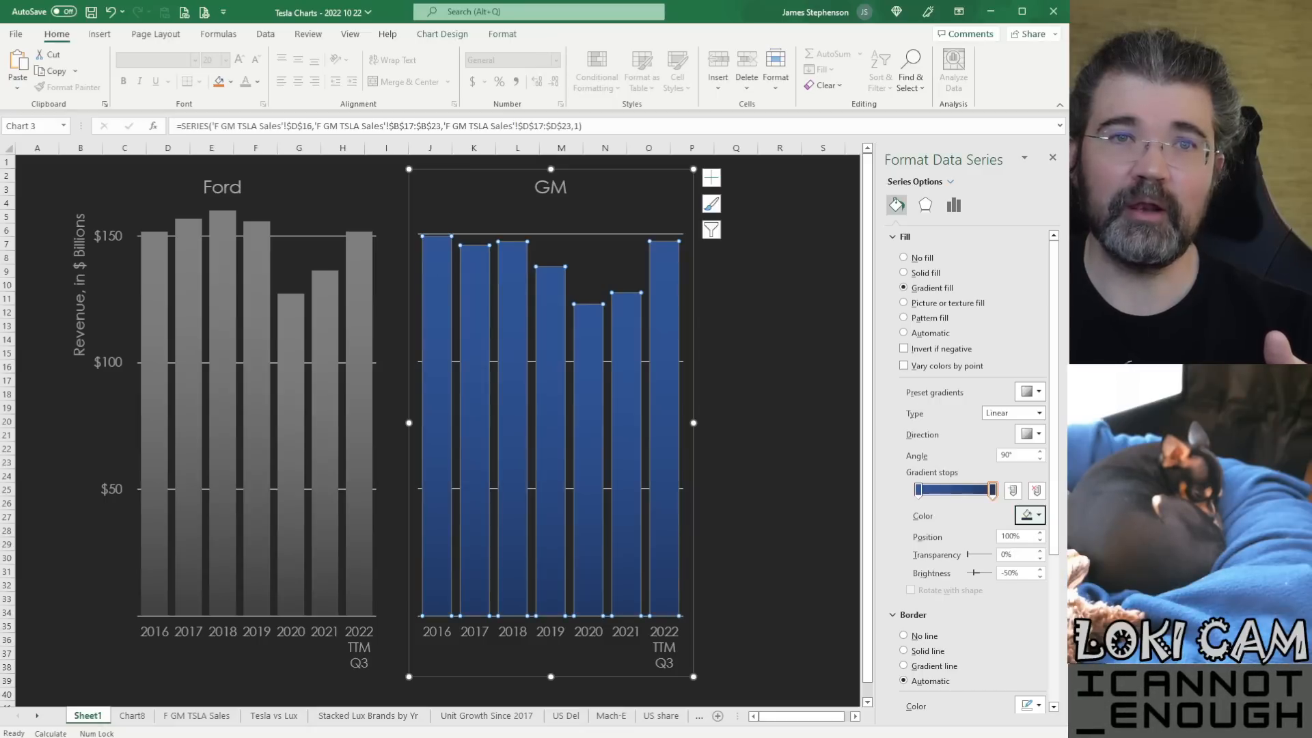
{"action": "left_click", "coordinate": [1053, 158]}
{"action": "left_click", "coordinate": [869, 284]}
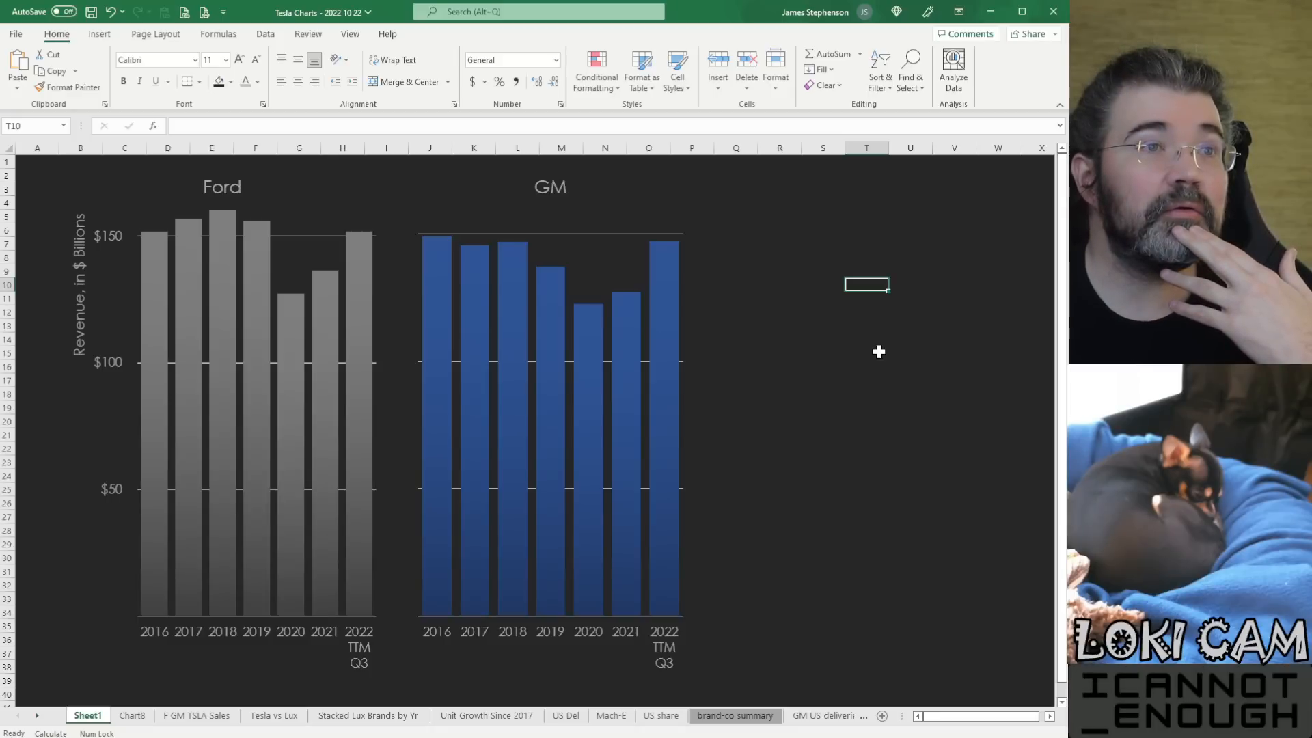
Step: Shift the Ford chart's title sideways so it is centred over the columns, and deselect the chart
{"action": "left_click", "coordinate": [224, 200]}
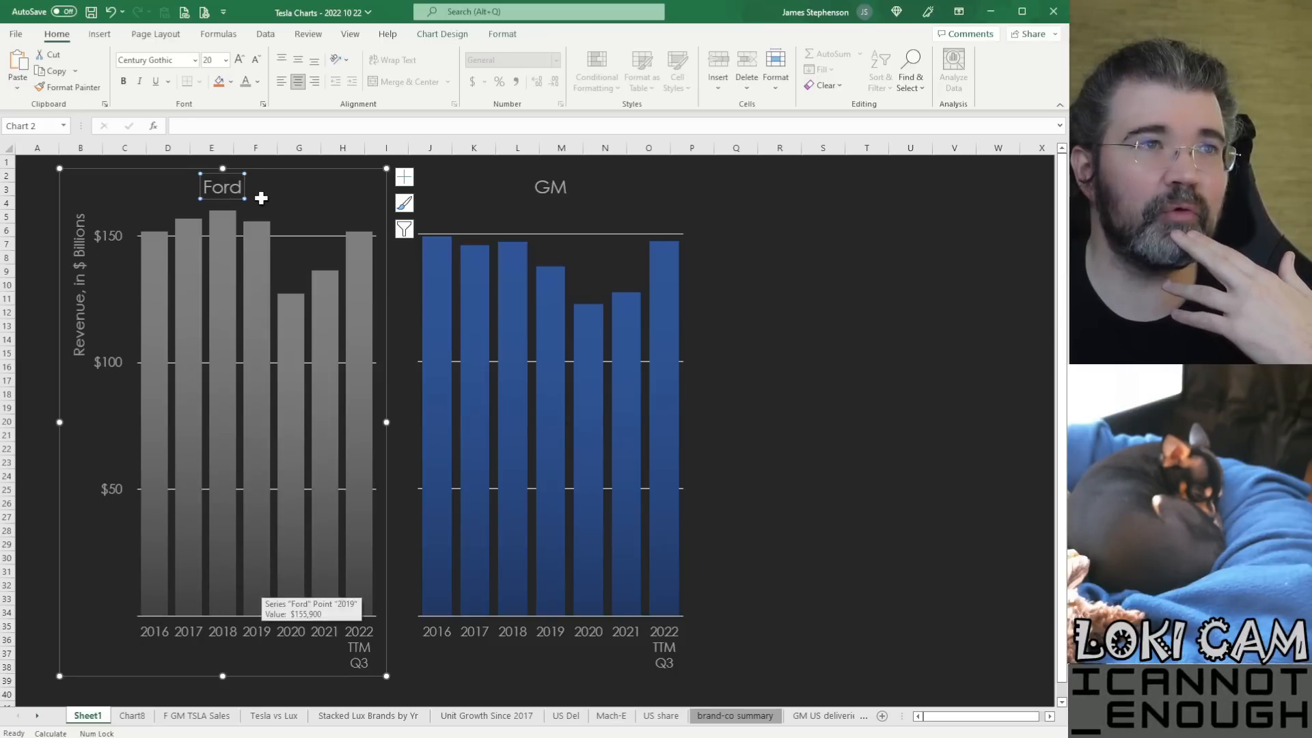
{"action": "left_click_drag", "start_coordinate": [245, 186], "coordinate": [277, 189]}
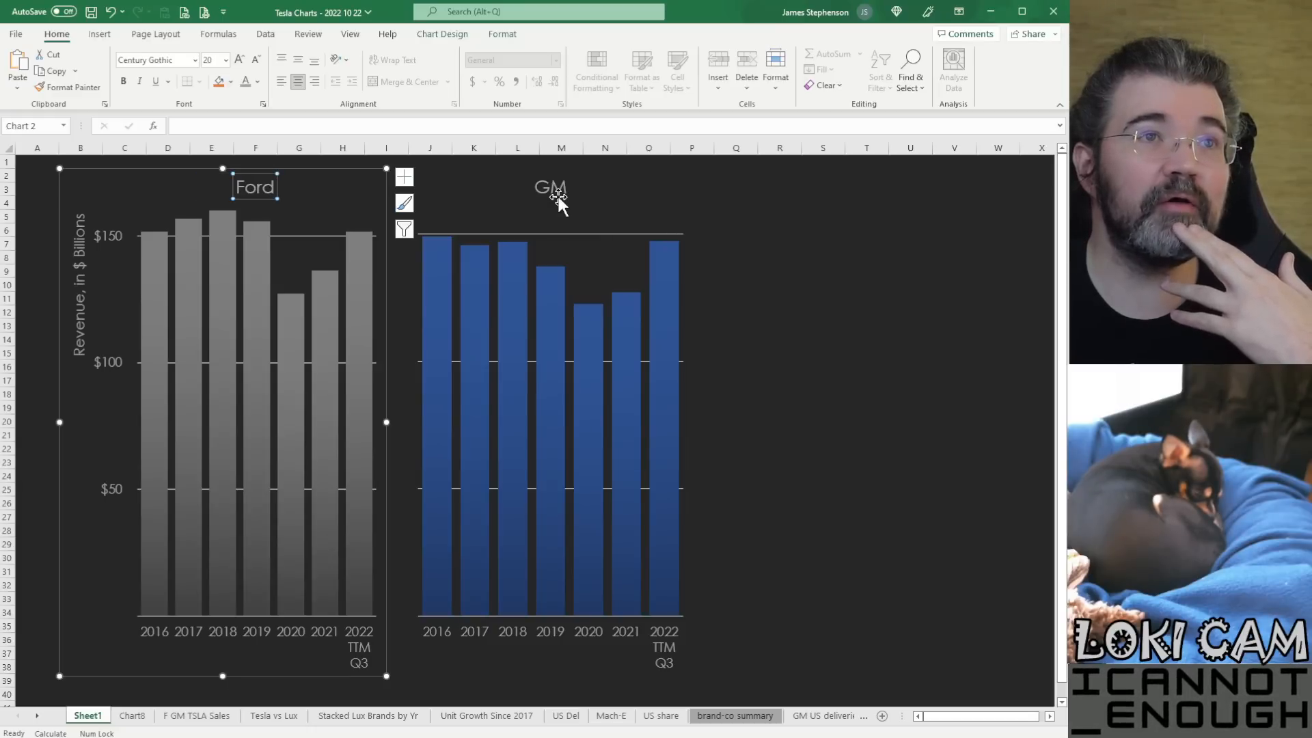
{"action": "left_click", "coordinate": [806, 232]}
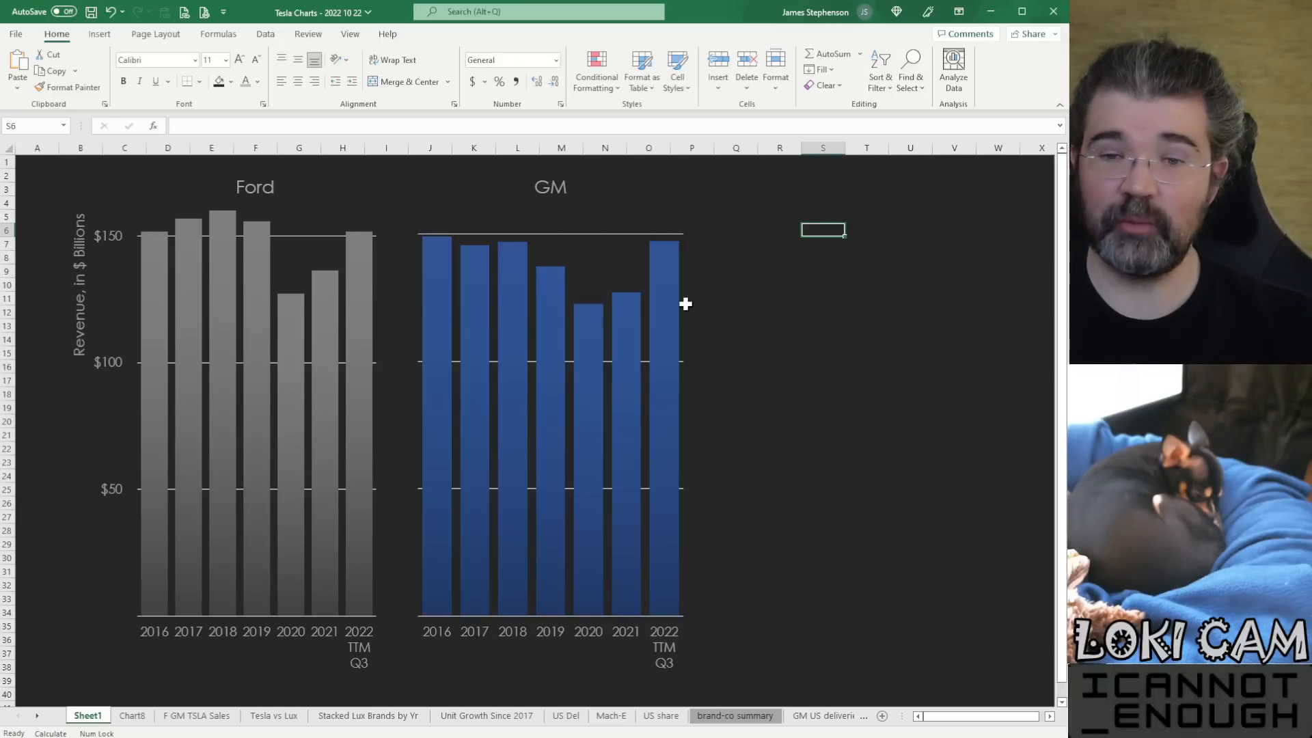
{"action": "left_click", "coordinate": [594, 176]}
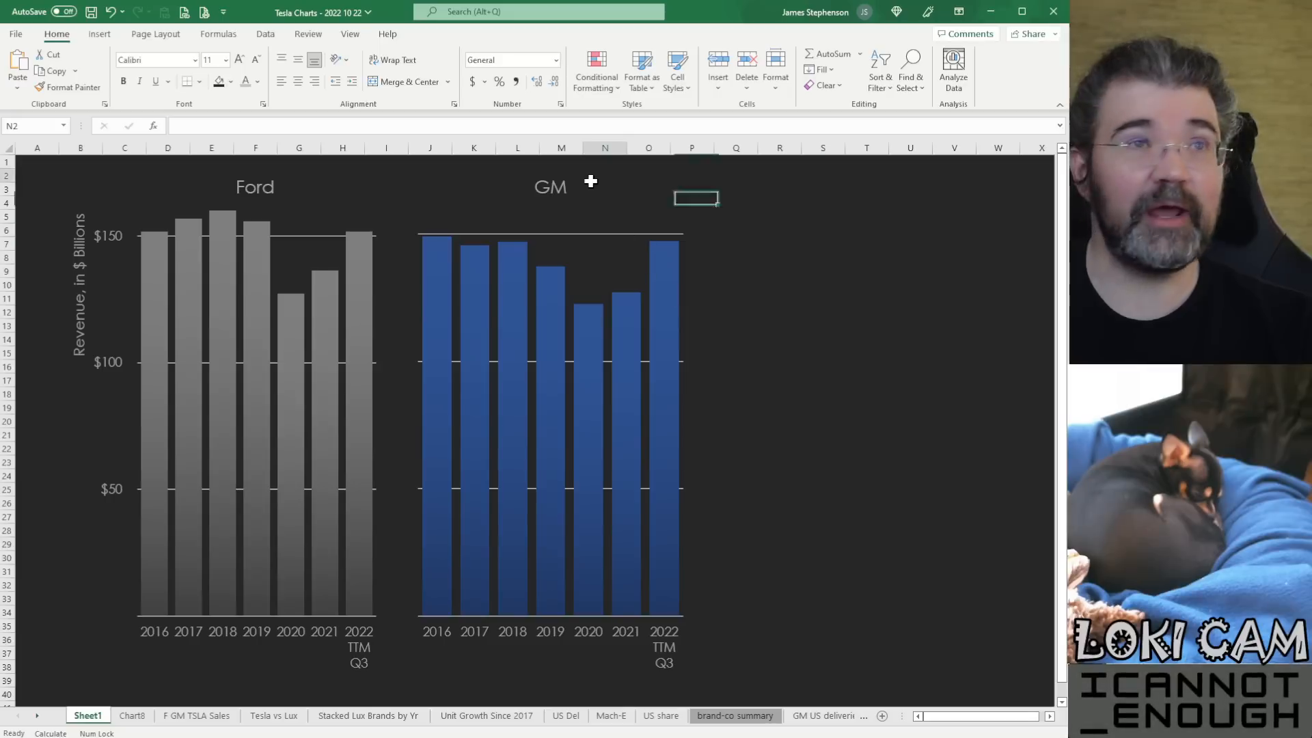
Step: Copy the whole GM chart and paste the duplicate at cell Q2, beside the original
{"action": "left_click", "coordinate": [557, 287]}
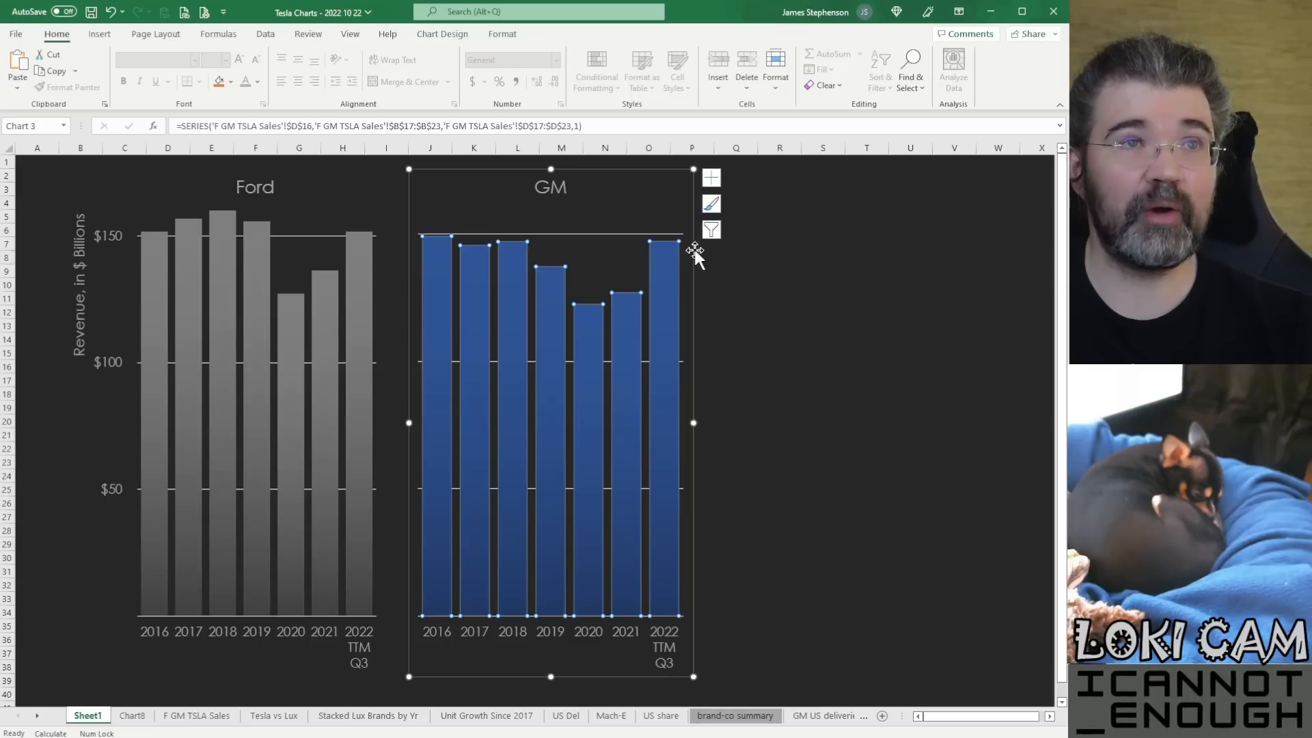
{"action": "right_click", "coordinate": [692, 209]}
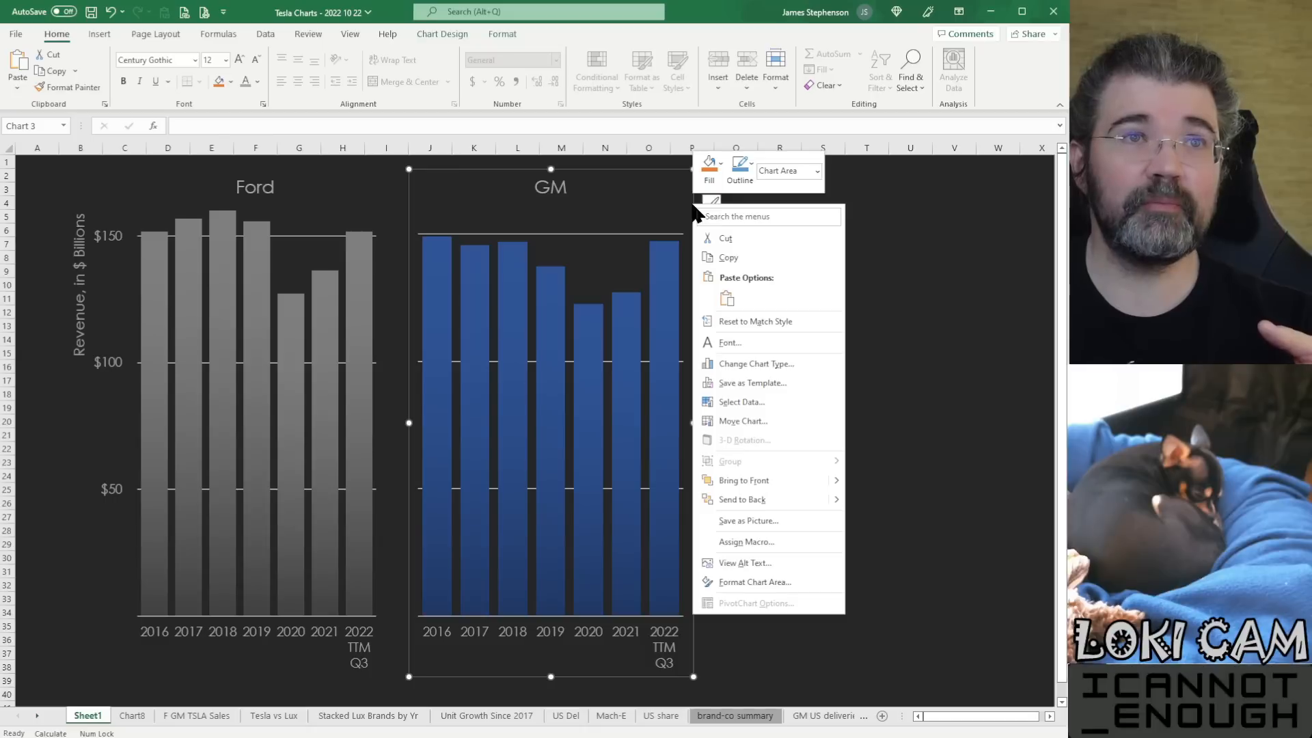
{"action": "left_click", "coordinate": [727, 257]}
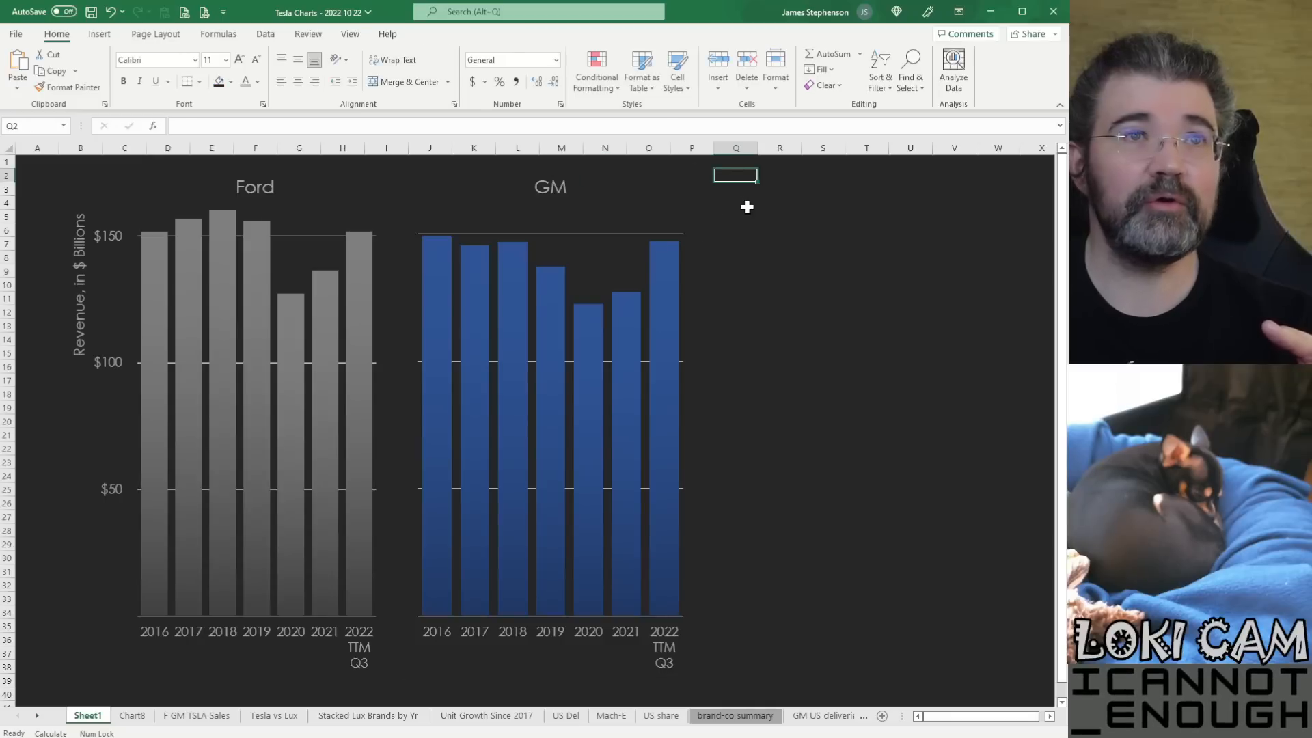
{"action": "key", "text": "ctrl+v"}
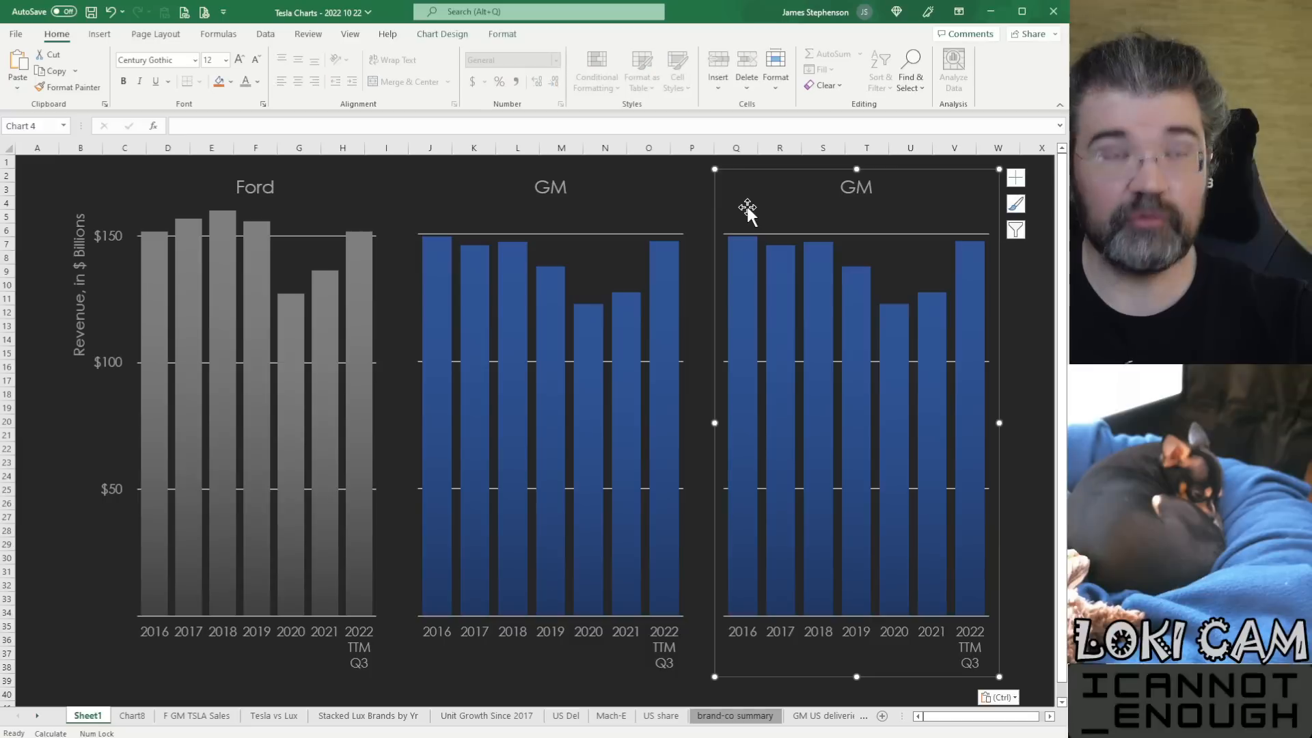
Step: Change the pasted chart's title to Tesla
{"action": "left_click", "coordinate": [843, 190]}
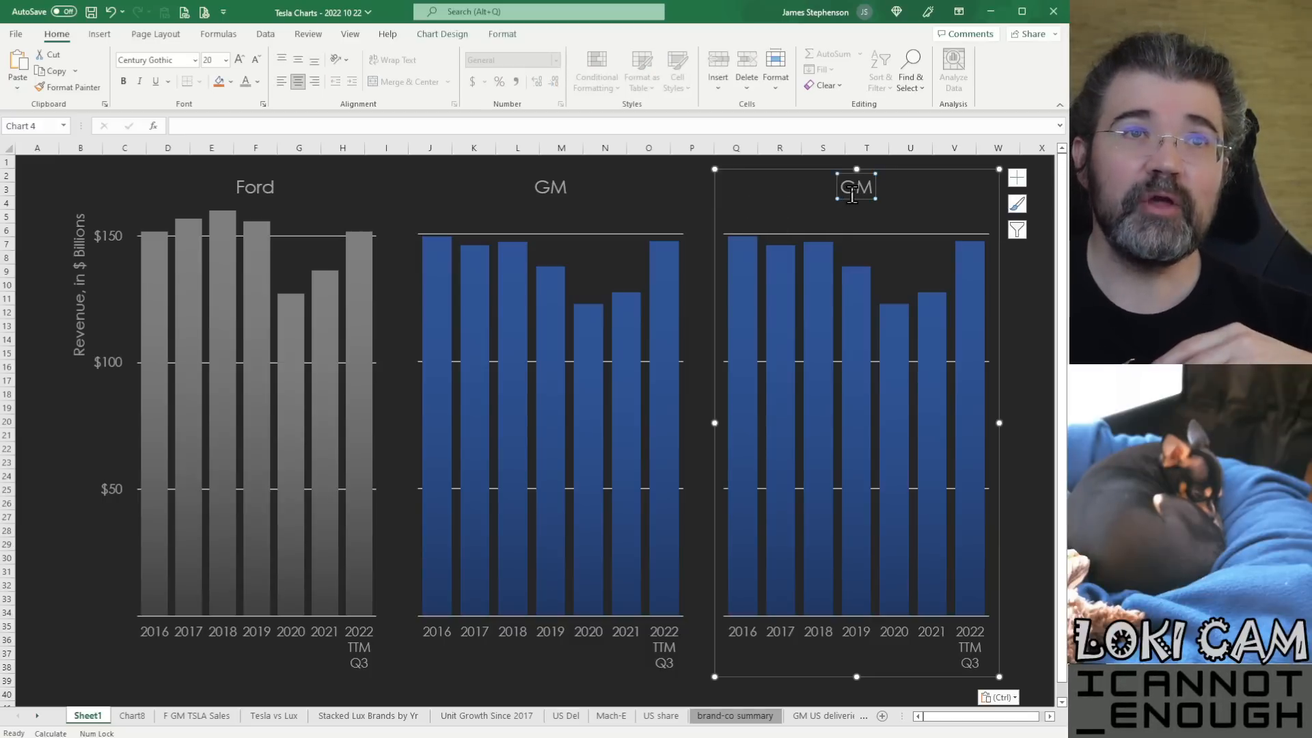
{"action": "double_click", "coordinate": [851, 188]}
{"action": "type", "text": "Tesla"}
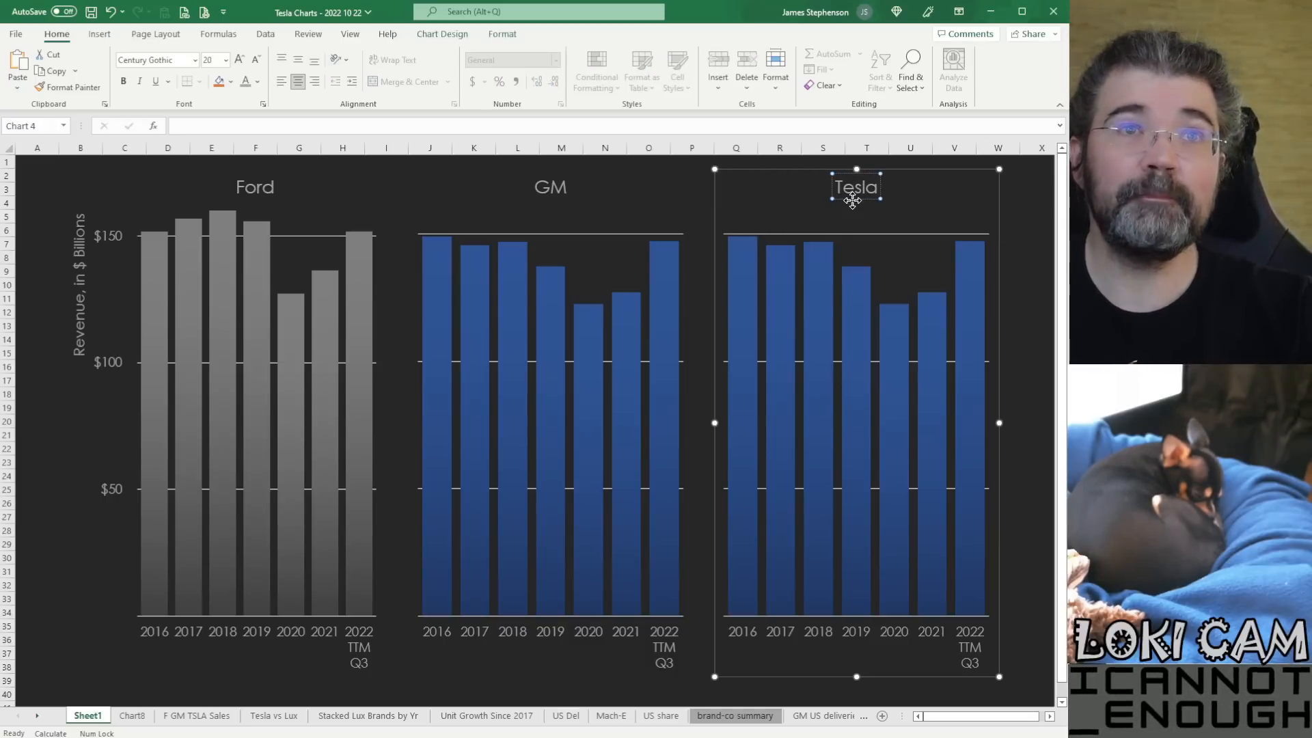
Step: Recolour the Tesla columns' gradient fill with standard Red as the first stop and Dark Red as the last stop
{"action": "left_click", "coordinate": [850, 333]}
{"action": "right_click", "coordinate": [850, 333]}
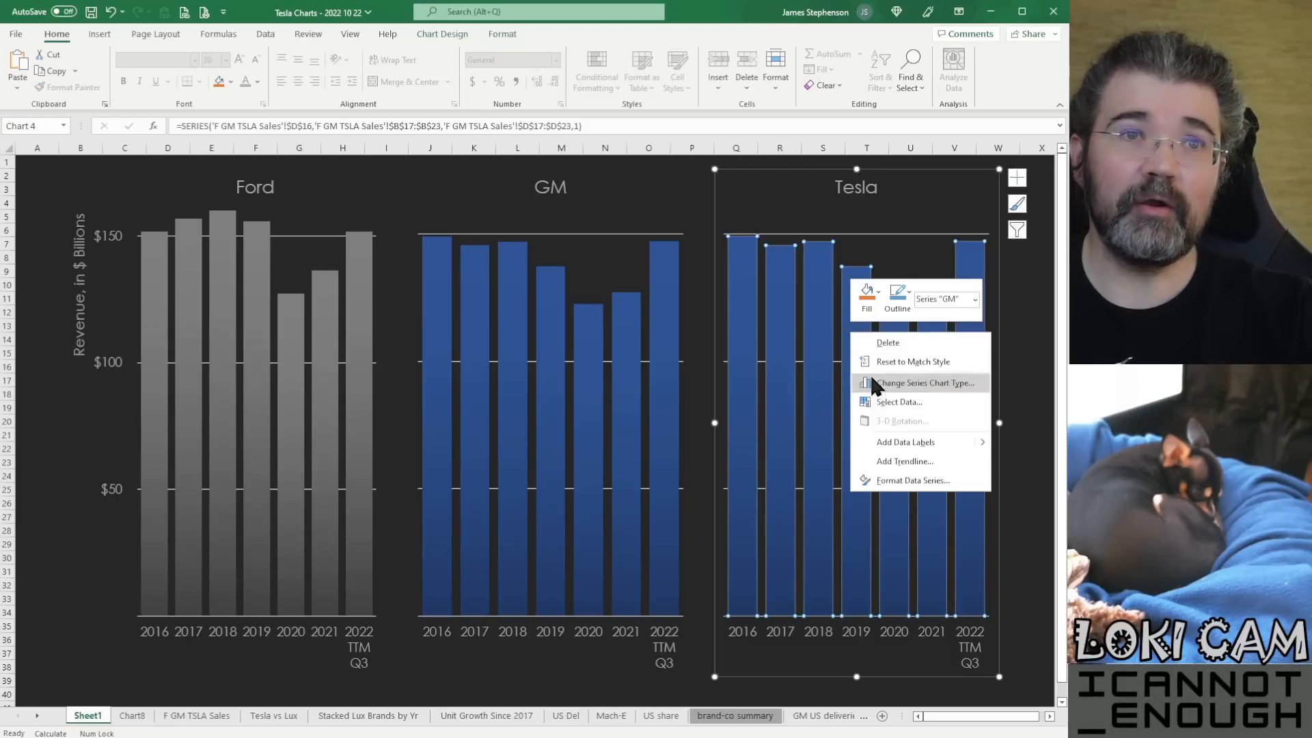
{"action": "left_click", "coordinate": [886, 484]}
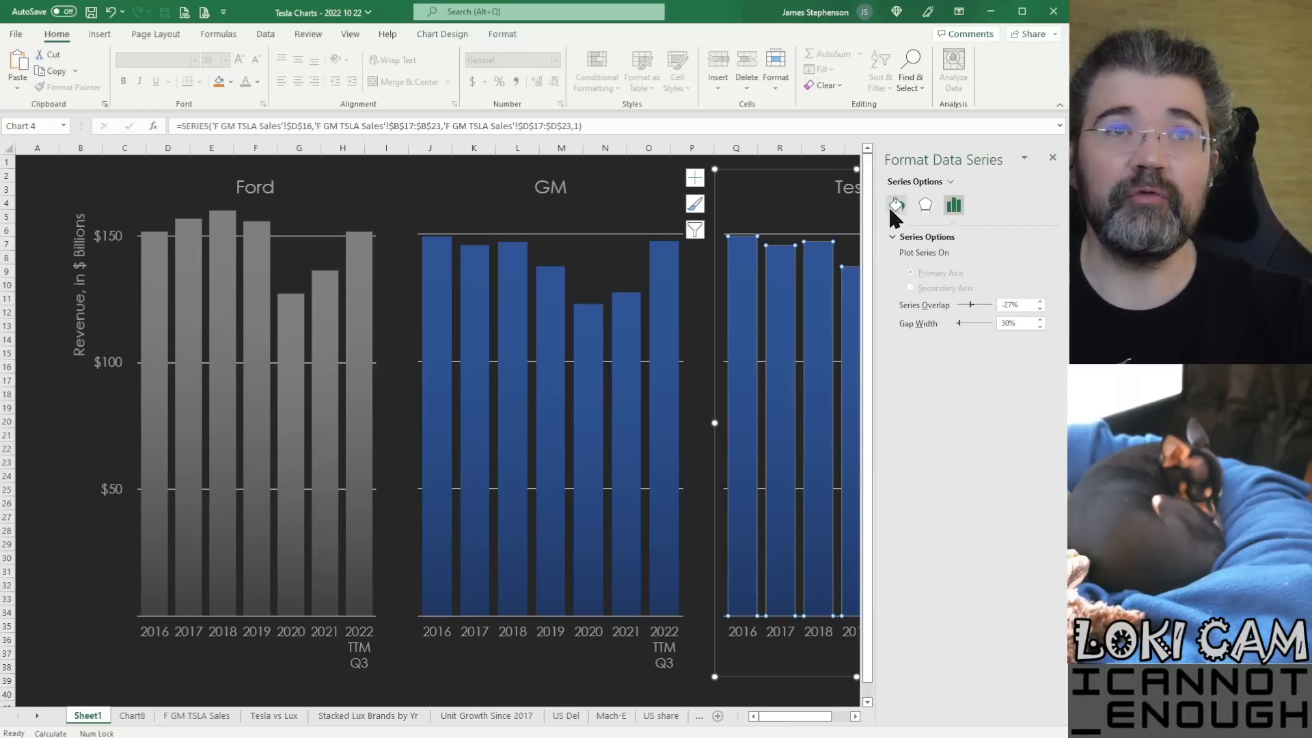
{"action": "left_click", "coordinate": [896, 204]}
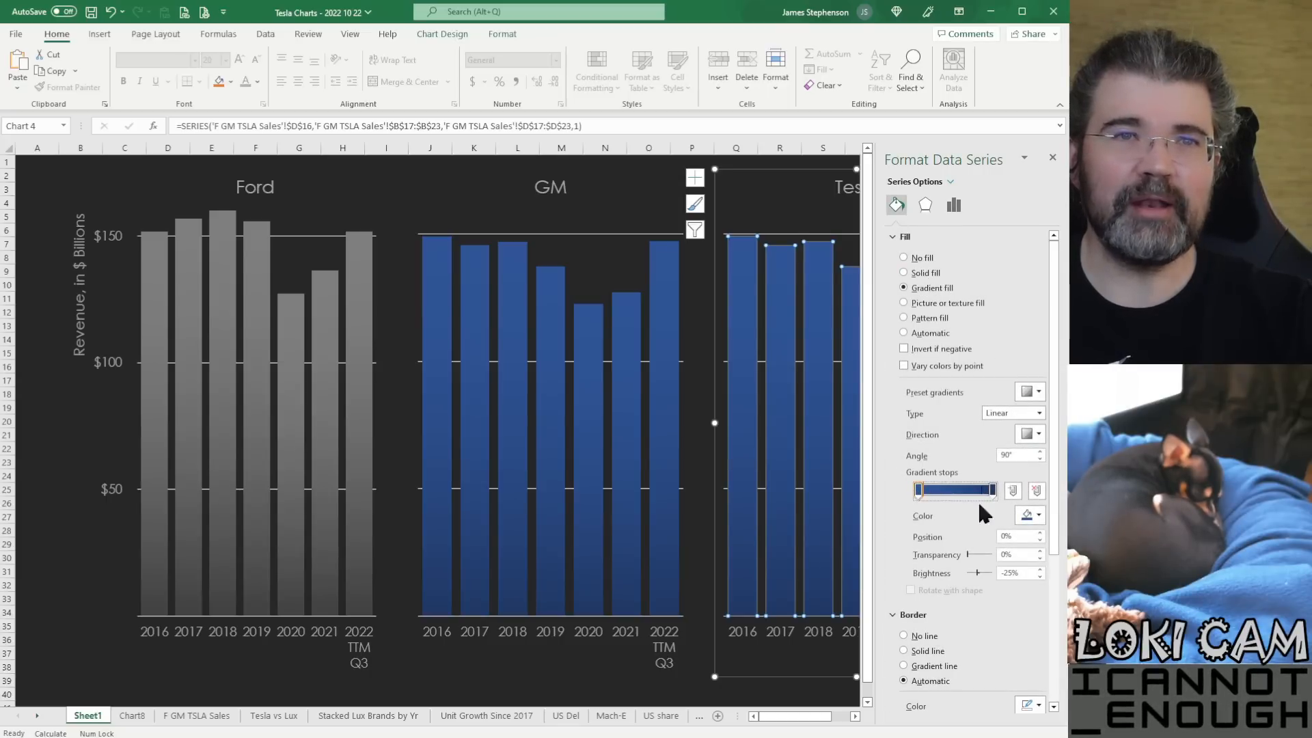
{"action": "left_click", "coordinate": [1038, 514]}
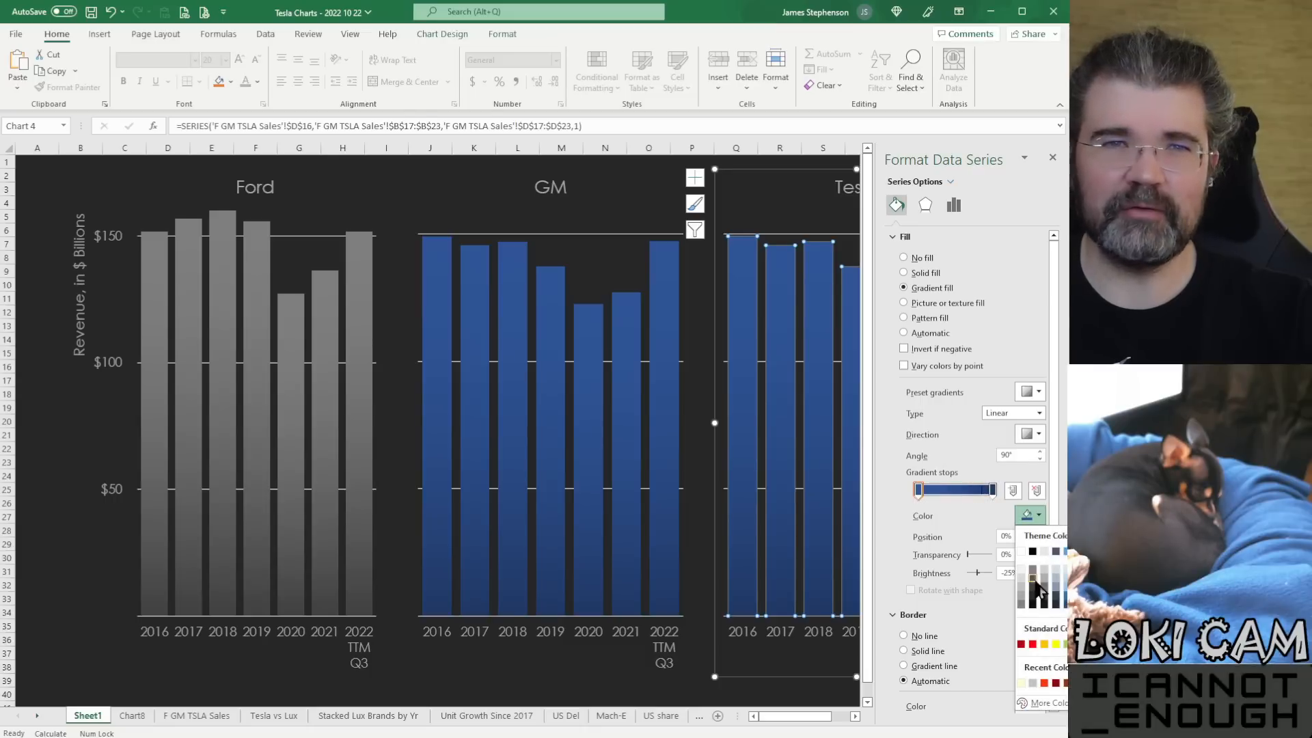
{"action": "left_click", "coordinate": [1032, 644]}
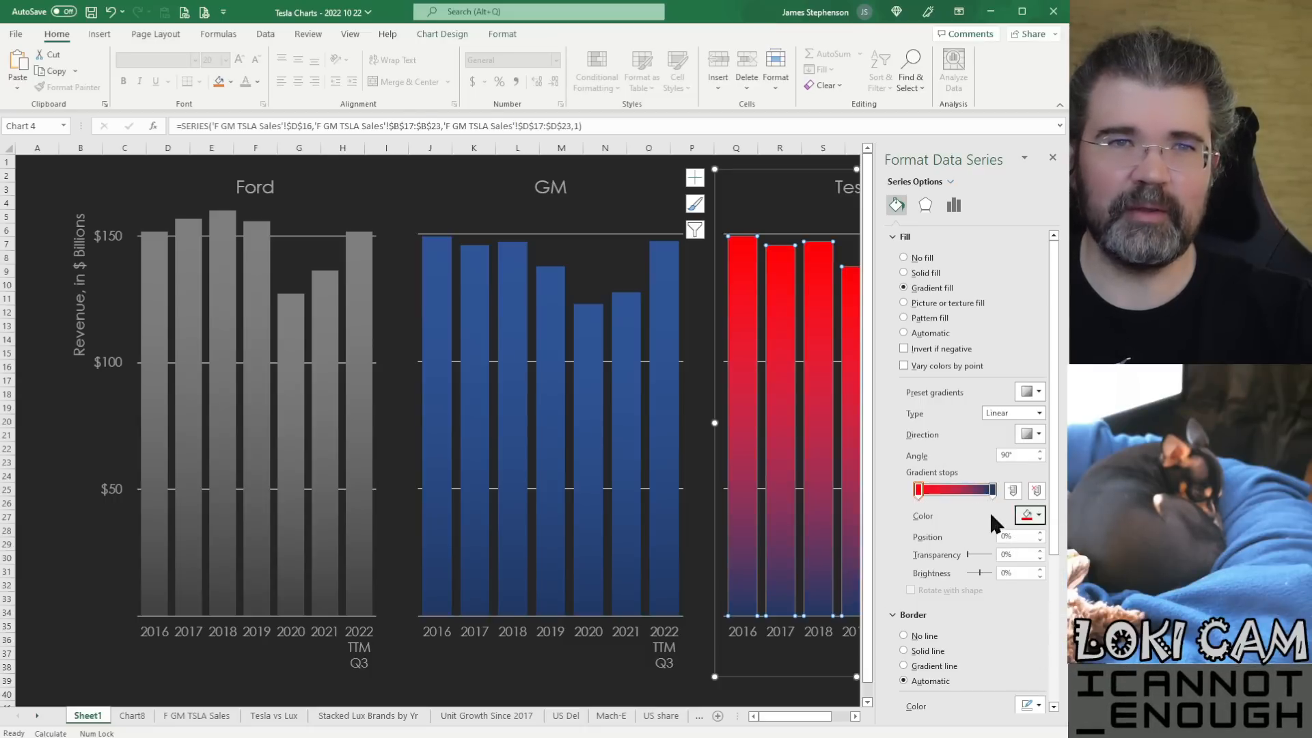
{"action": "left_click", "coordinate": [993, 490]}
{"action": "left_click", "coordinate": [1041, 516]}
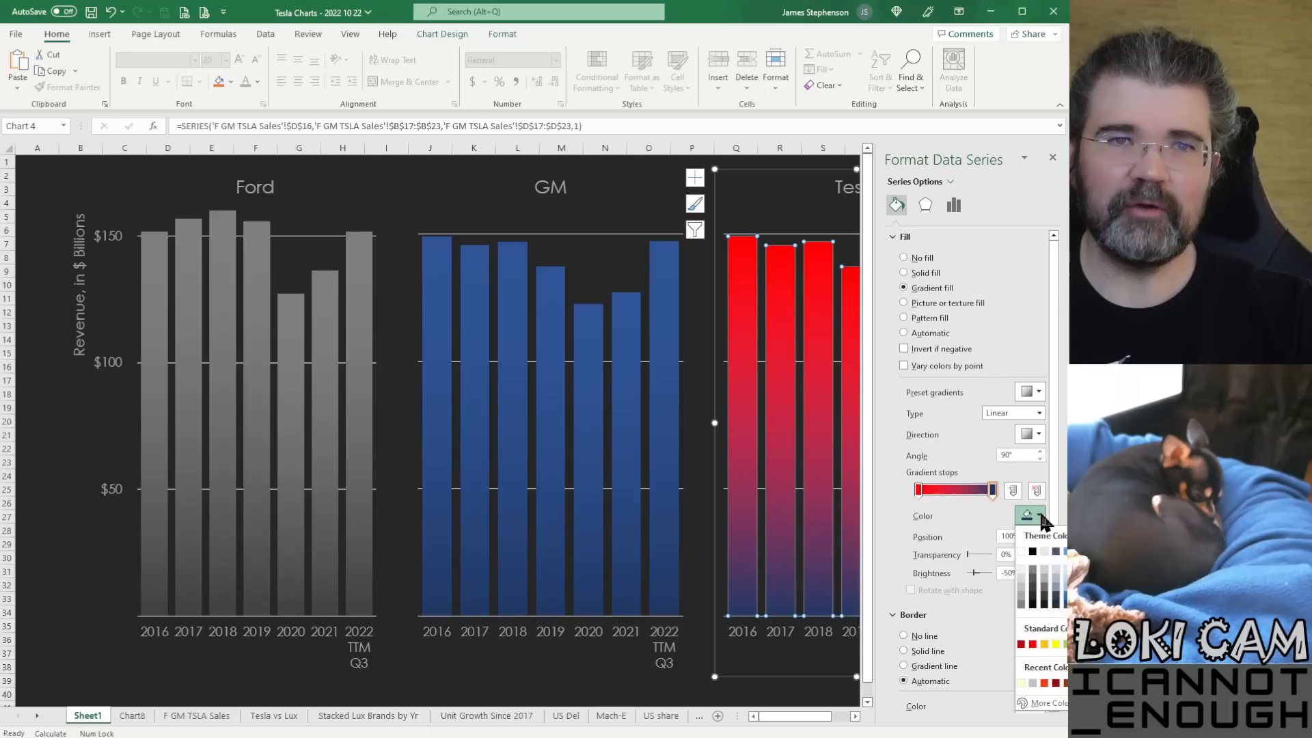
{"action": "left_click", "coordinate": [1021, 644]}
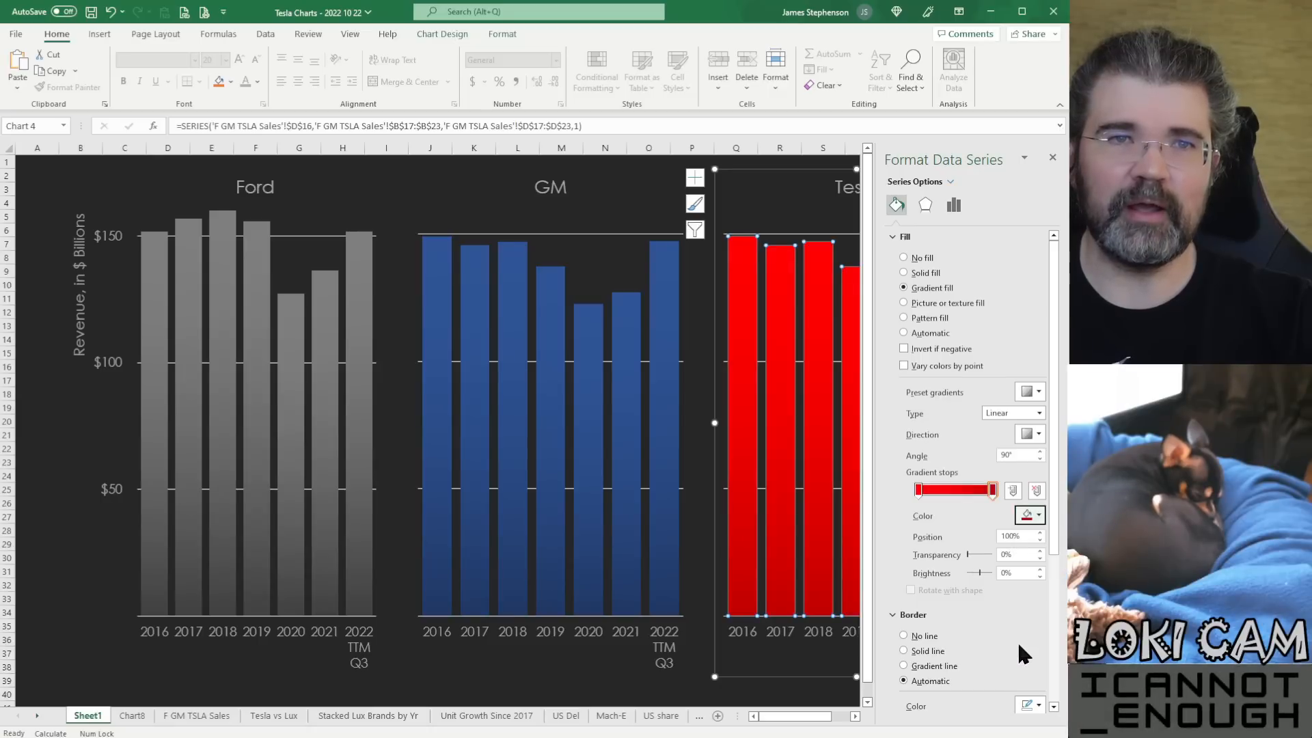
{"action": "left_click", "coordinate": [1053, 157]}
Step: Edit the GM series in the Tesla chart's data source so its name refers to cell E16 of the F GM TSLA Sales sheet
{"action": "right_click", "coordinate": [848, 387]}
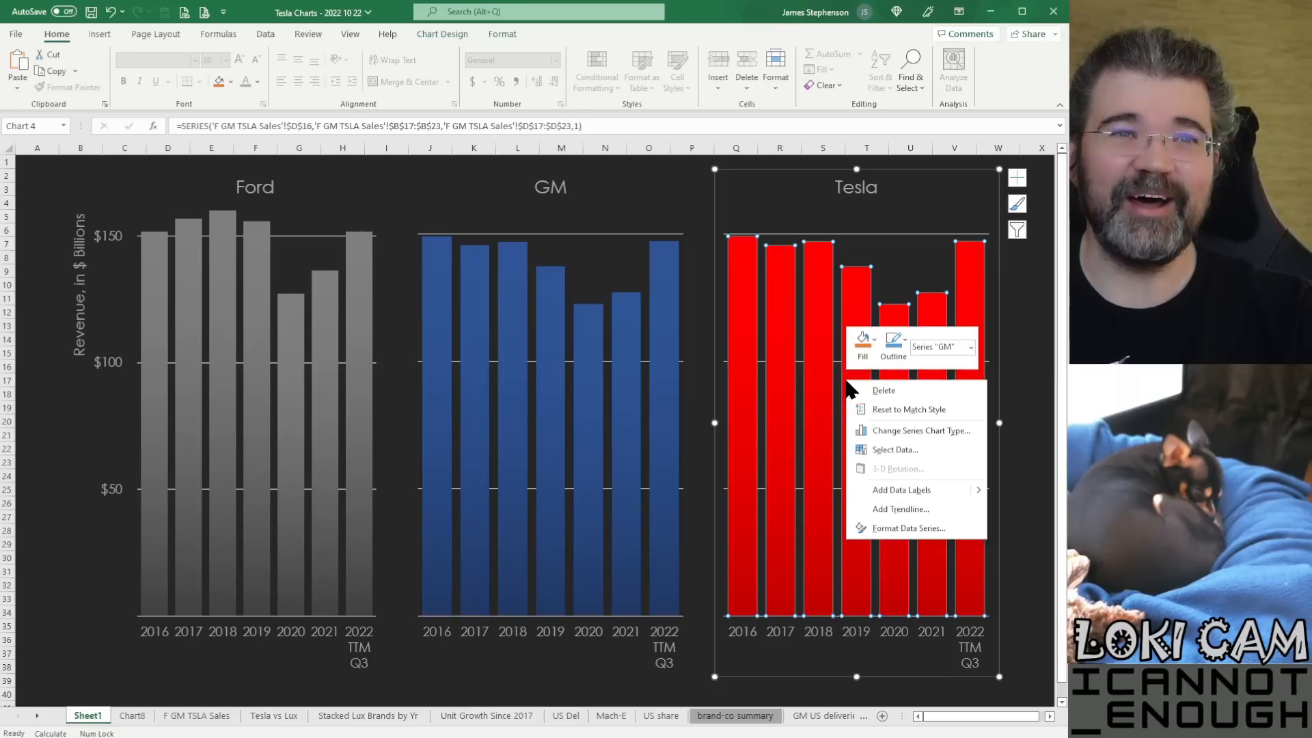
{"action": "left_click", "coordinate": [892, 451]}
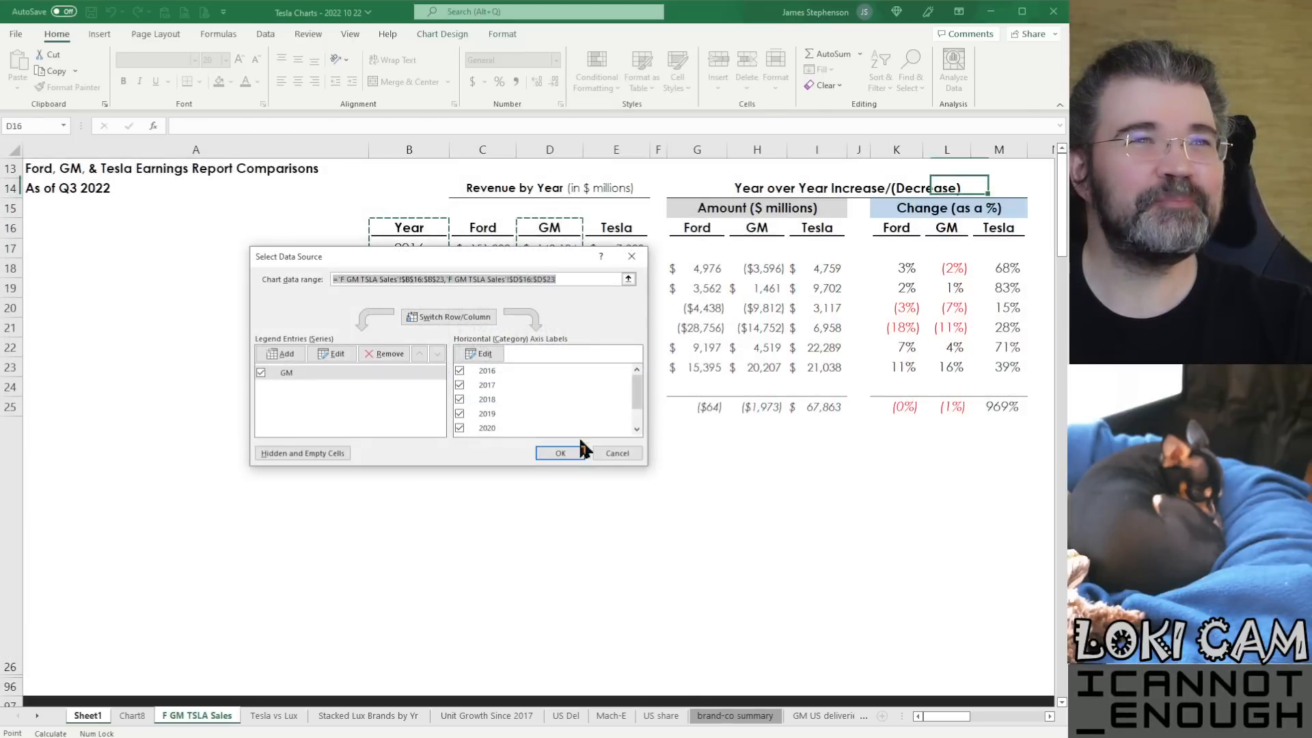
{"action": "left_click", "coordinate": [285, 374]}
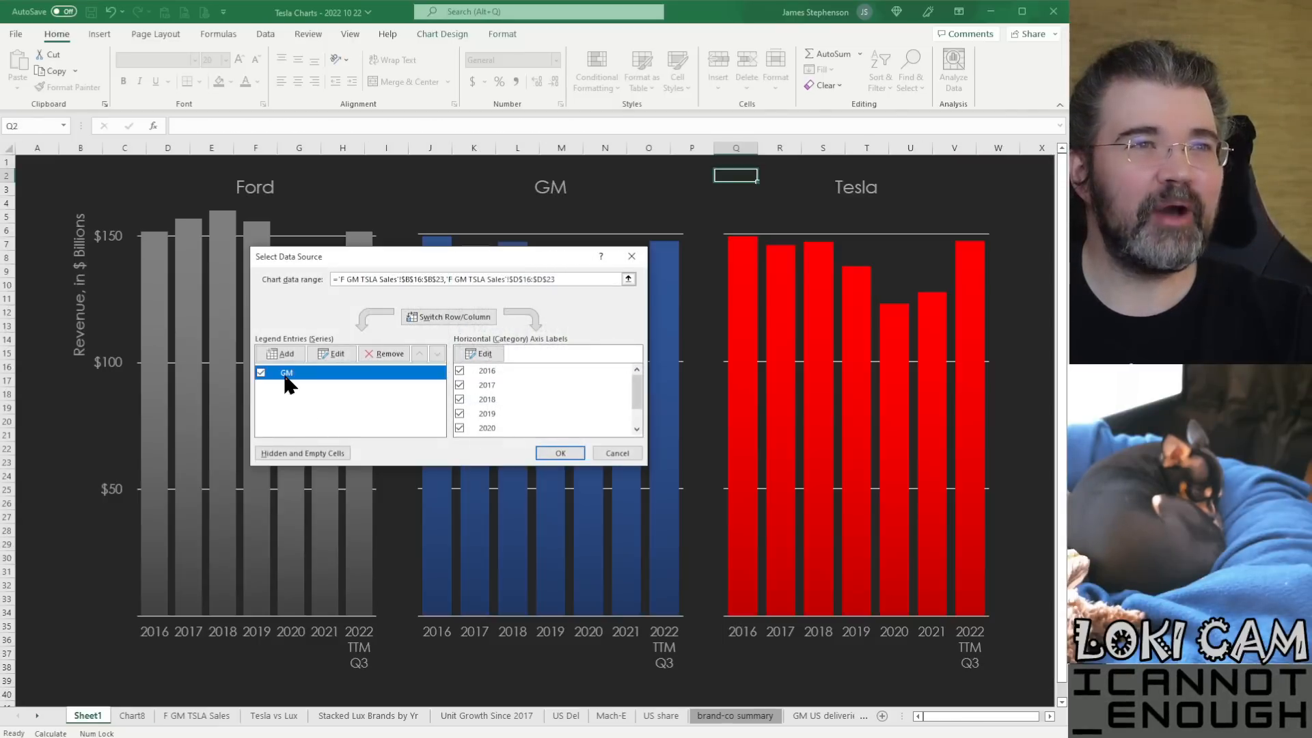
{"action": "left_click", "coordinate": [332, 354]}
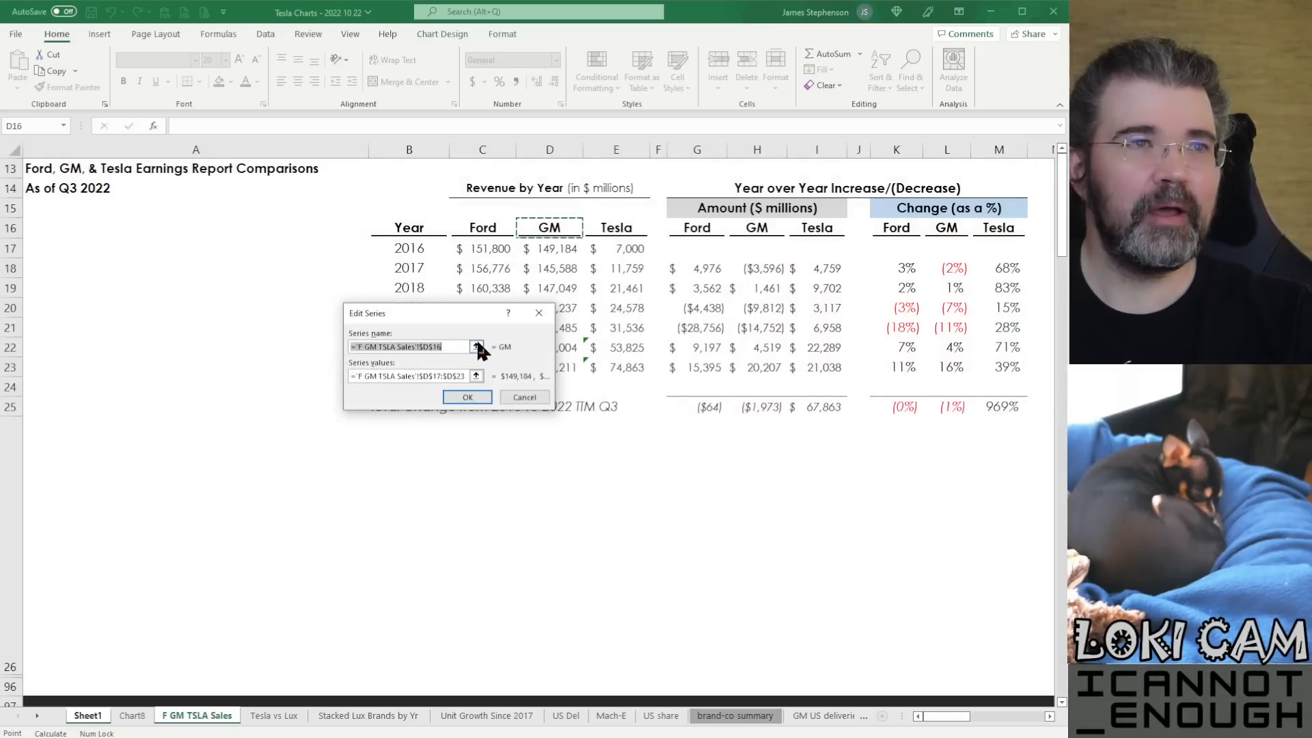
{"action": "left_click", "coordinate": [476, 346]}
{"action": "left_click", "coordinate": [630, 228]}
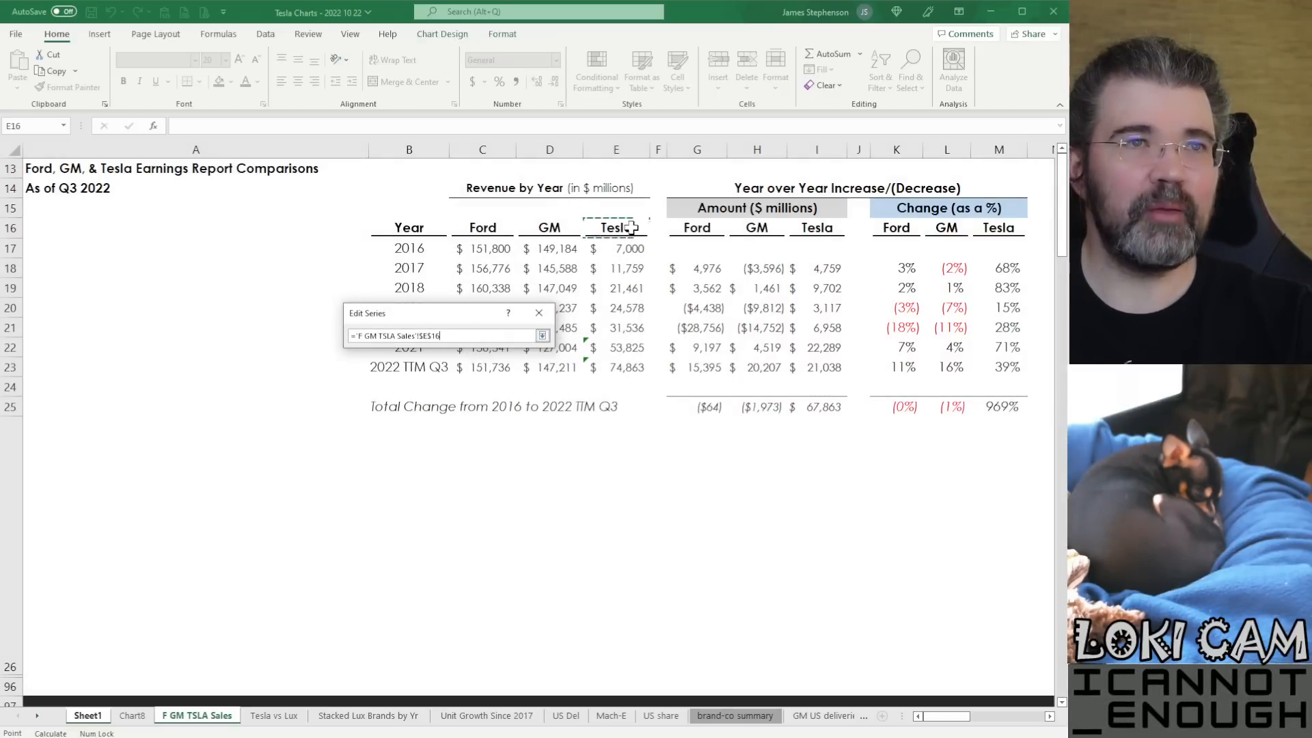
{"action": "left_click", "coordinate": [542, 336]}
Step: Set the Tesla series' values to cells E17:E23 of the F GM TSLA Sales sheet and apply the data source changes
{"action": "left_click", "coordinate": [476, 376]}
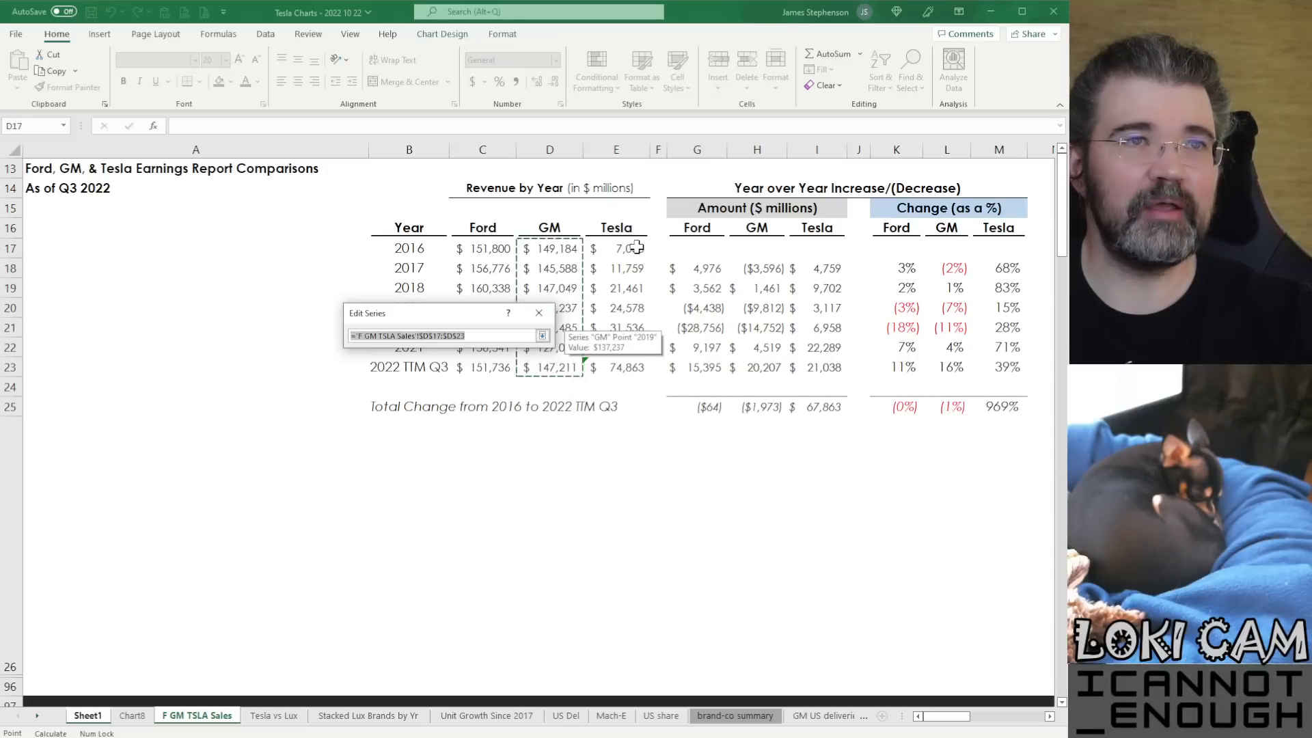
{"action": "left_click_drag", "start_coordinate": [637, 247], "coordinate": [634, 367]}
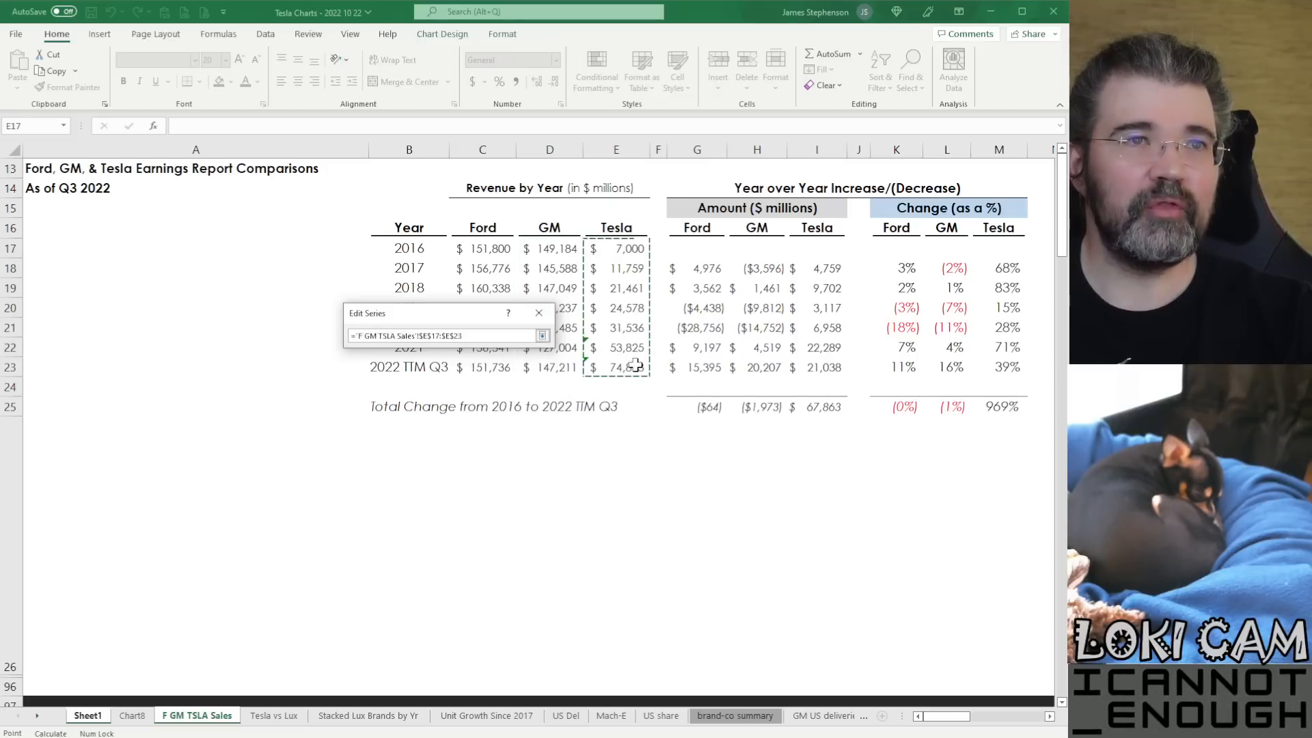
{"action": "left_click", "coordinate": [542, 336]}
{"action": "left_click", "coordinate": [451, 397]}
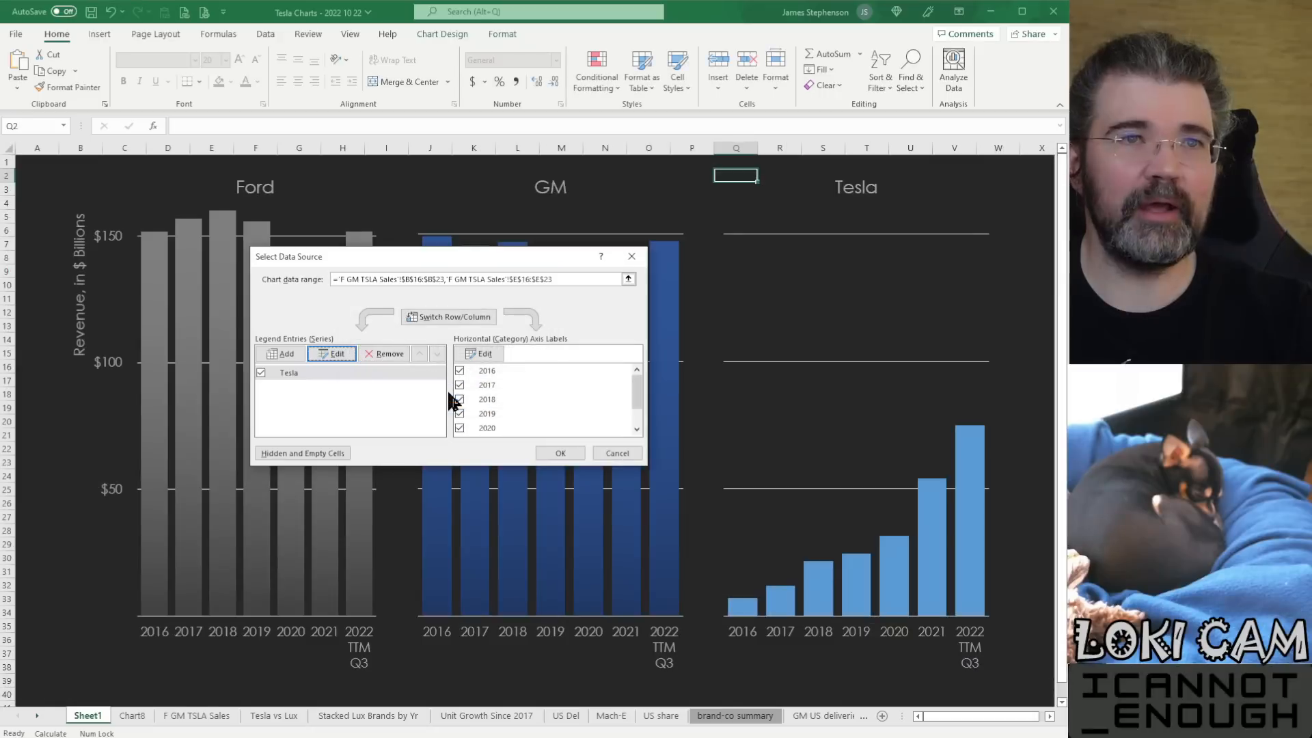
{"action": "left_click", "coordinate": [569, 454]}
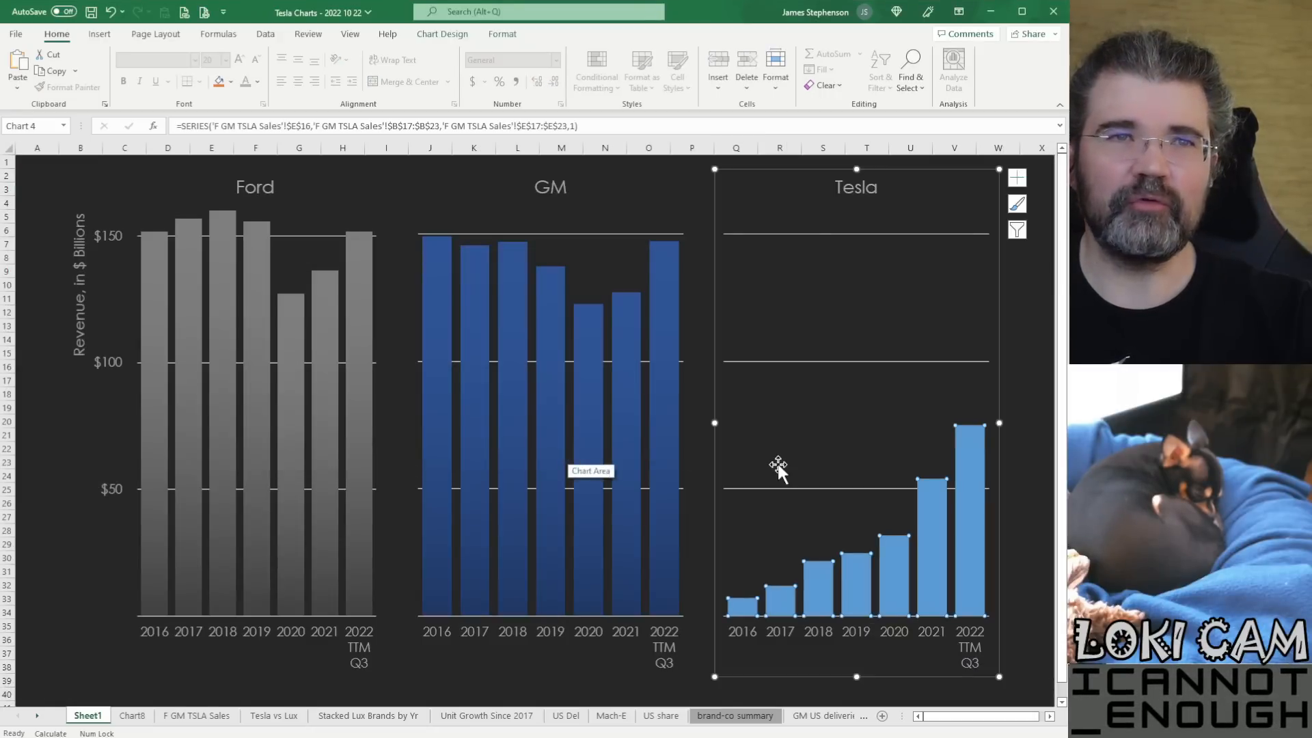
Step: Apply a gradient fill to the Tesla chart's columns again, then deselect the chart
{"action": "right_click", "coordinate": [894, 549]}
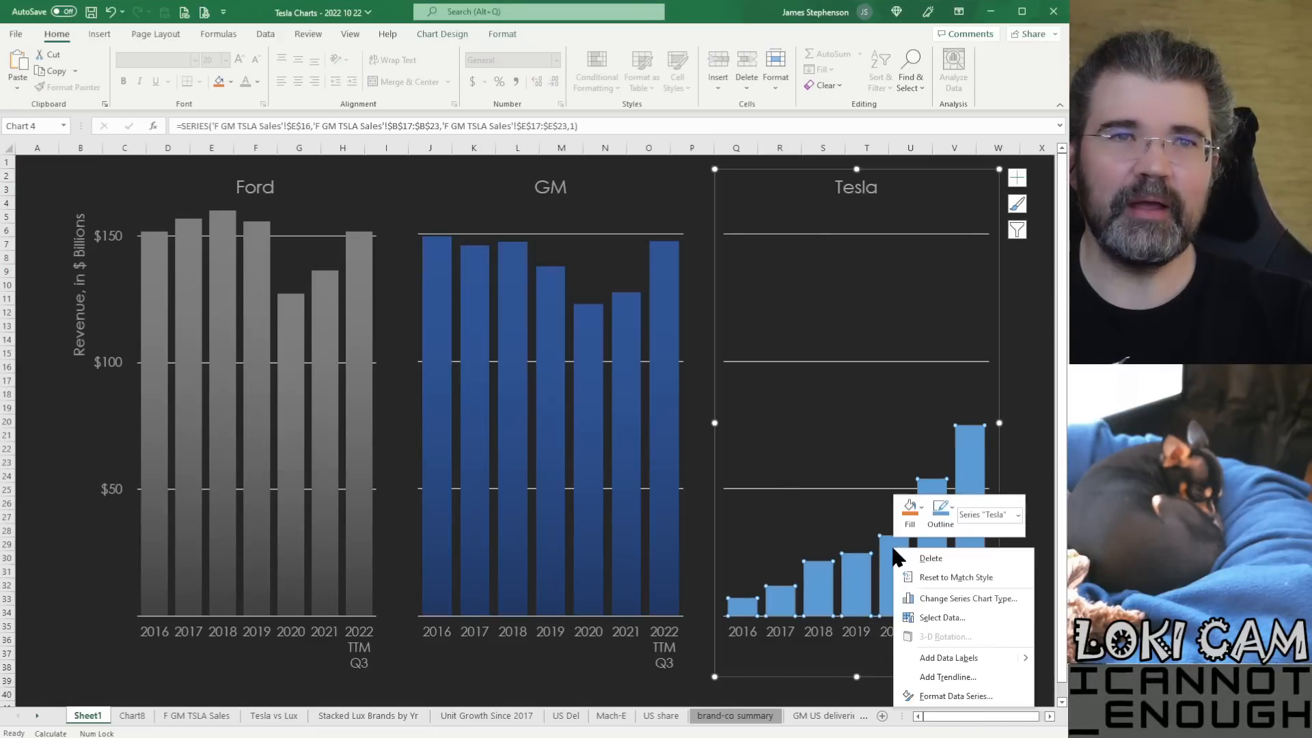
{"action": "left_click", "coordinate": [956, 696]}
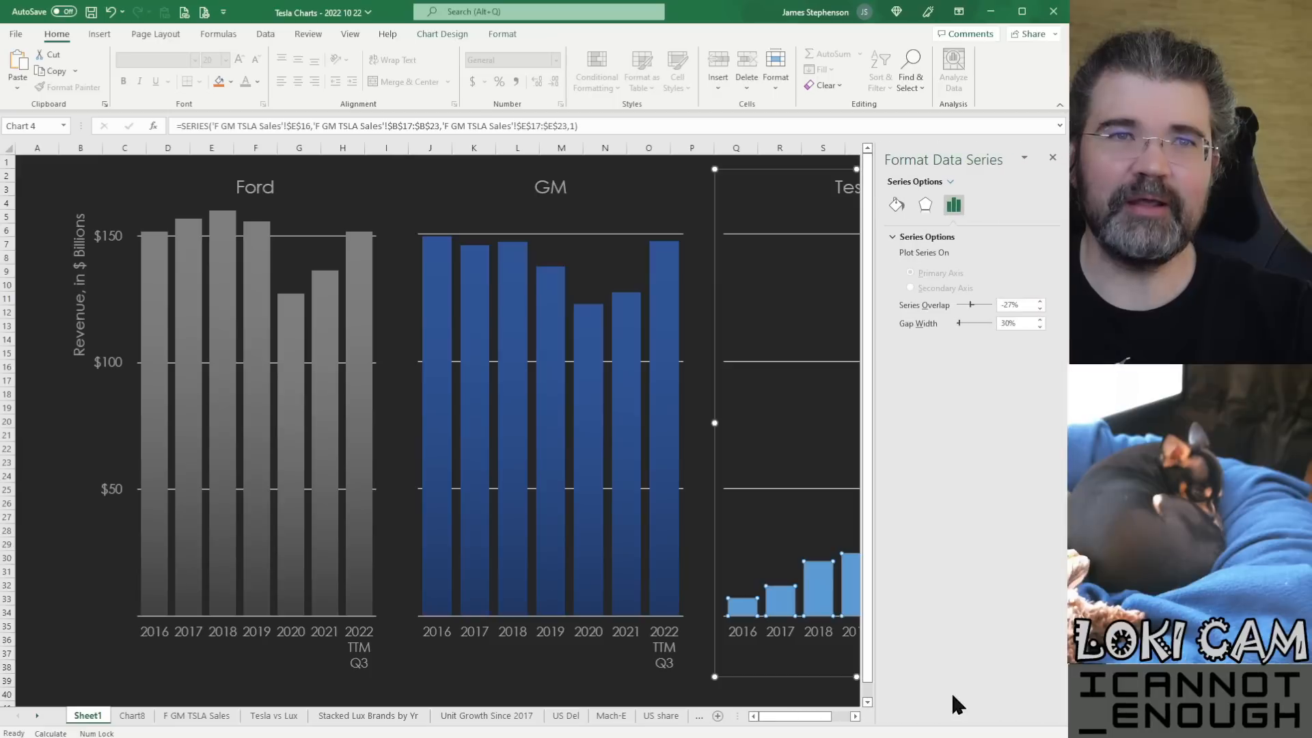
{"action": "left_click", "coordinate": [896, 205]}
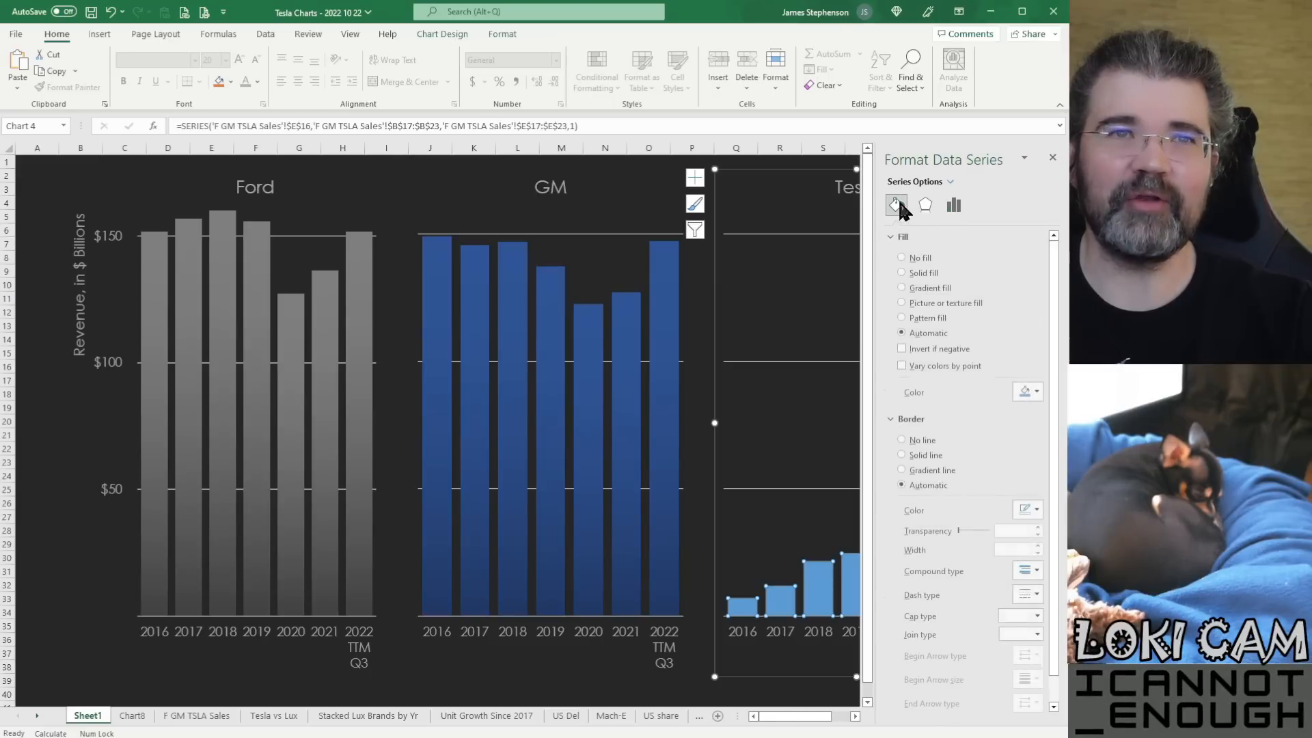
{"action": "left_click", "coordinate": [924, 290]}
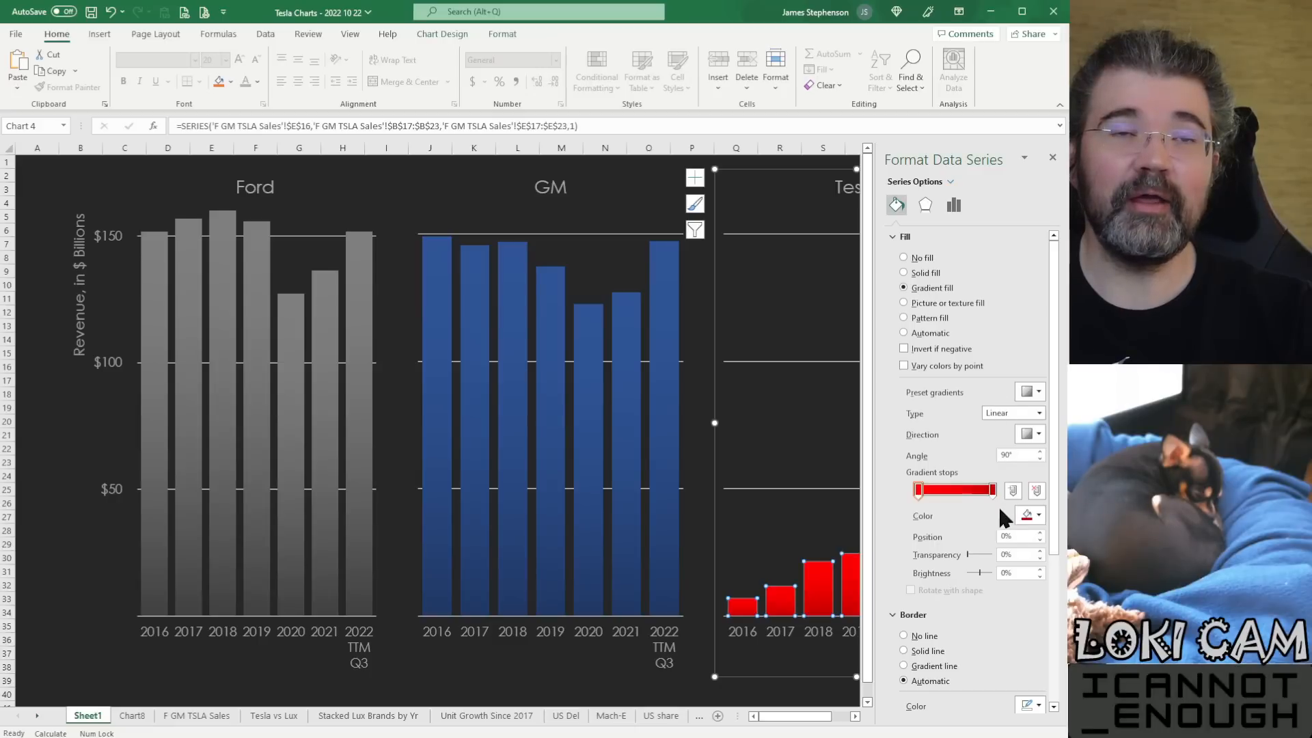
{"action": "left_click", "coordinate": [1052, 157]}
{"action": "left_click", "coordinate": [1037, 271]}
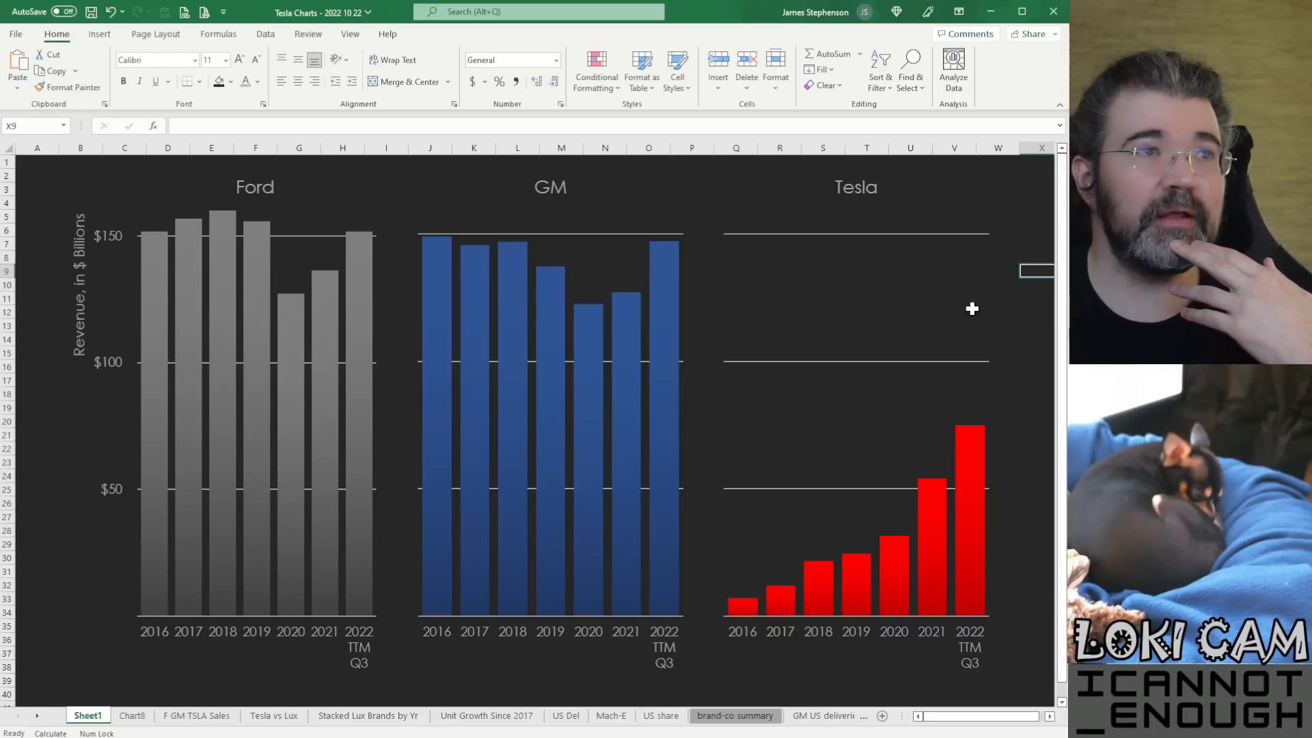
{"action": "left_click", "coordinate": [85, 280]}
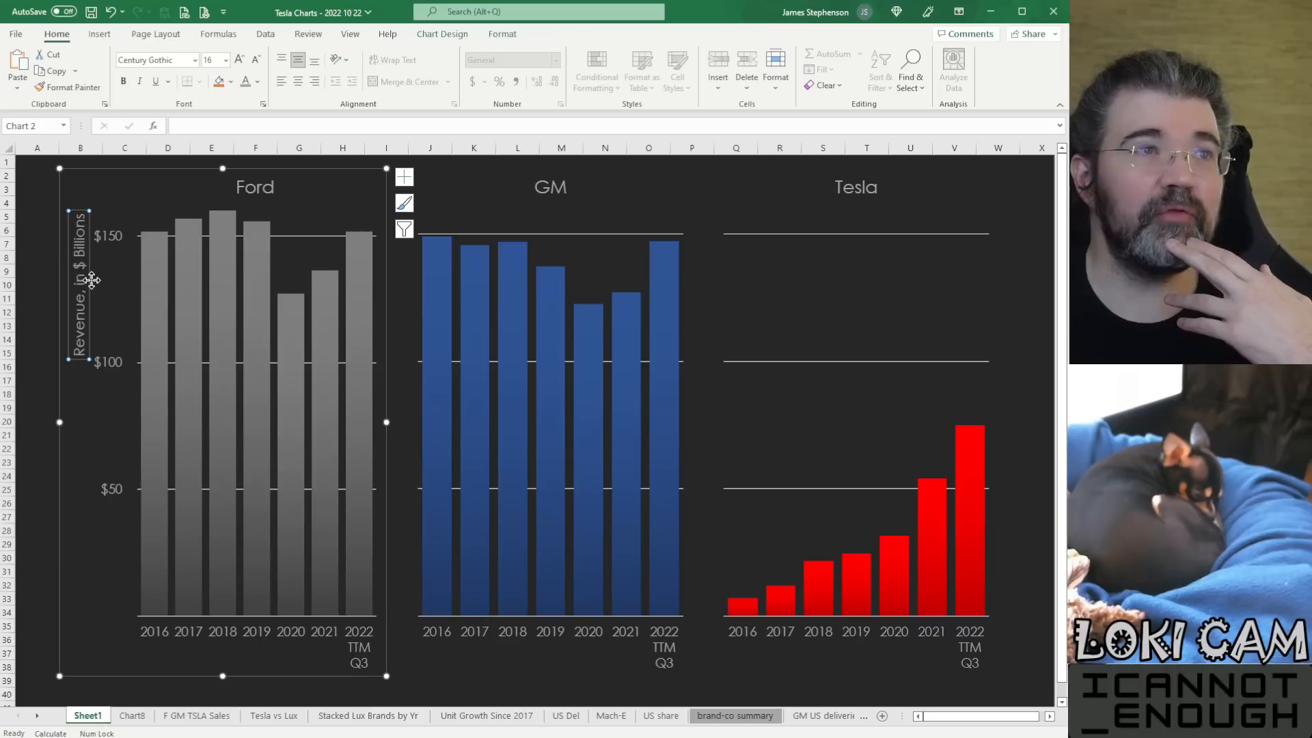
{"action": "left_click", "coordinate": [34, 295]}
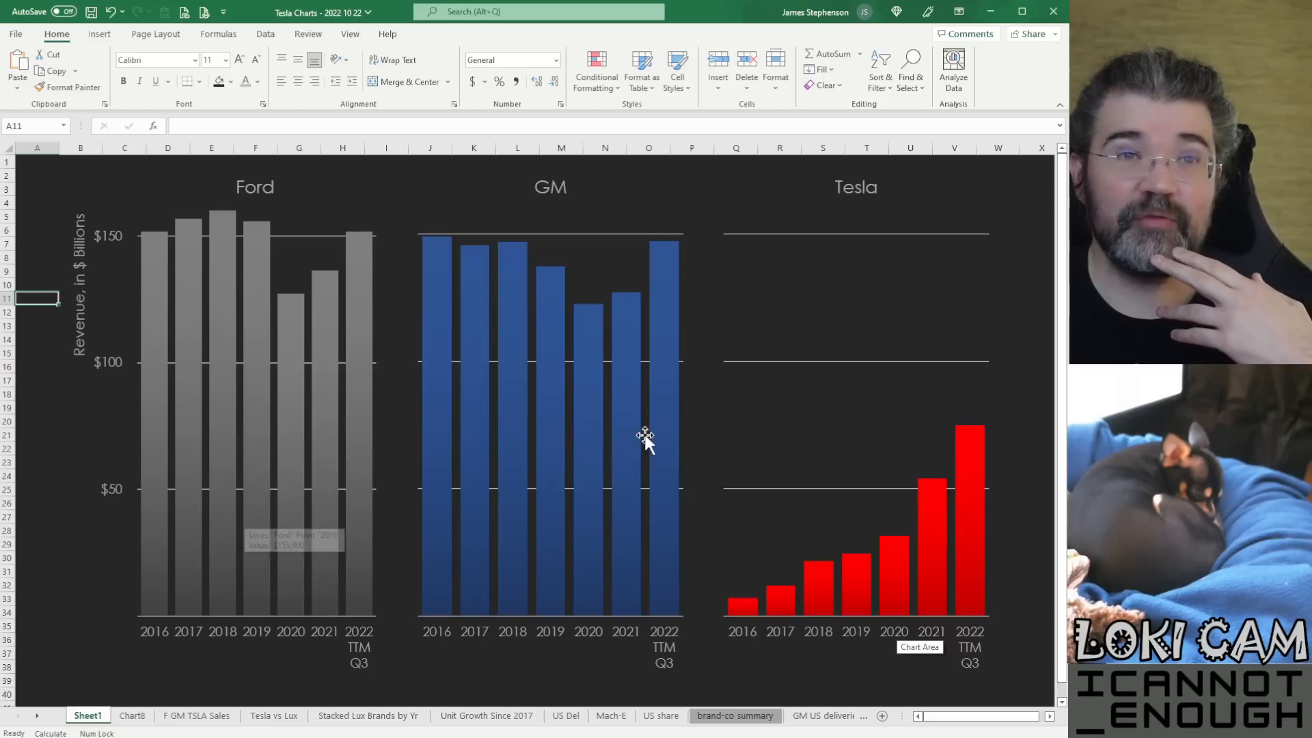
{"action": "mouse_move", "coordinate": [667, 432]}
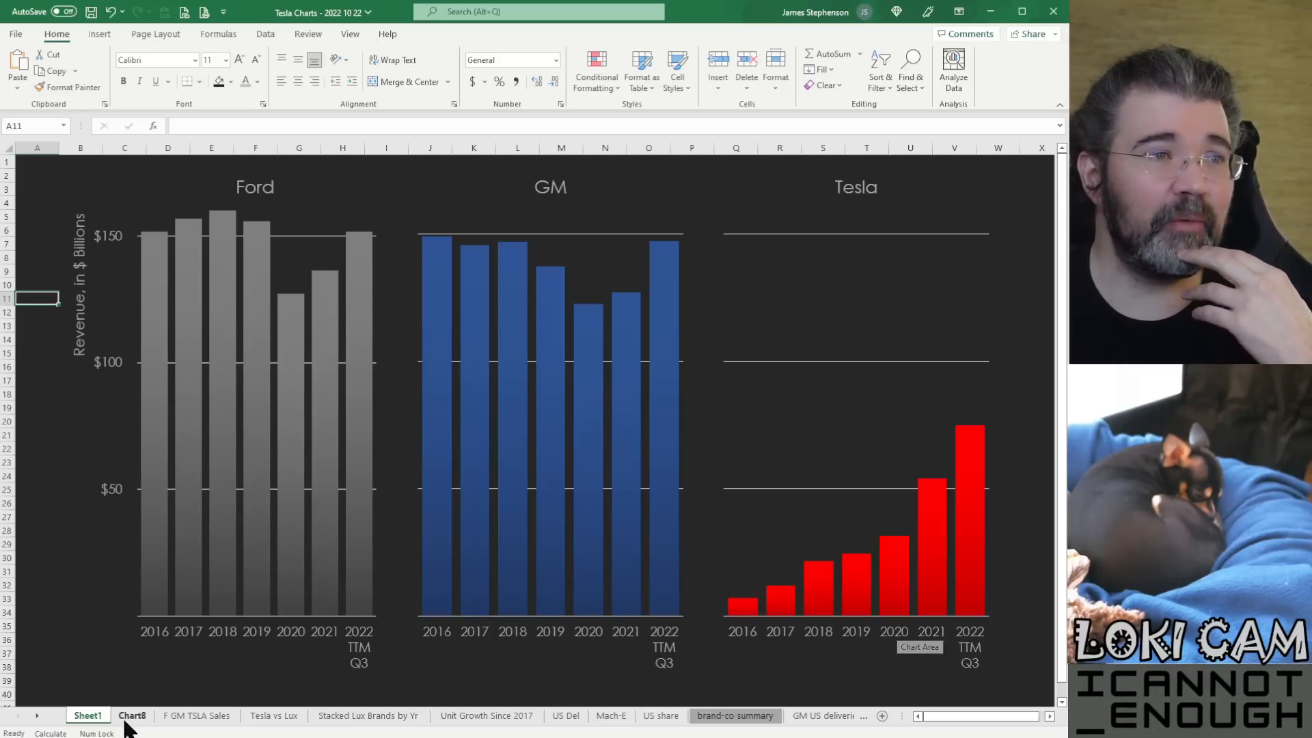
Step: Enter the note "Source: company earnings releases" in cell B39, below the Ford chart
{"action": "left_click", "coordinate": [147, 672]}
{"action": "left_click", "coordinate": [152, 696]}
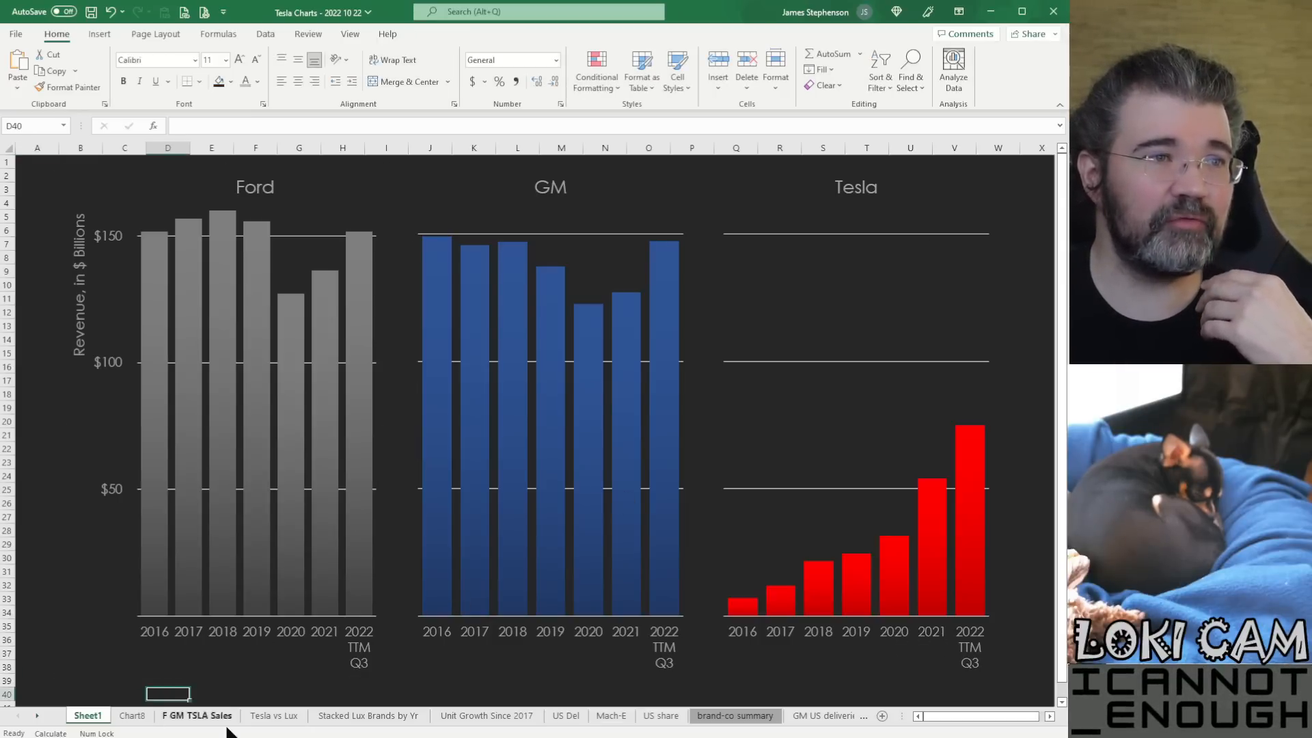
{"action": "key", "text": "Left"}
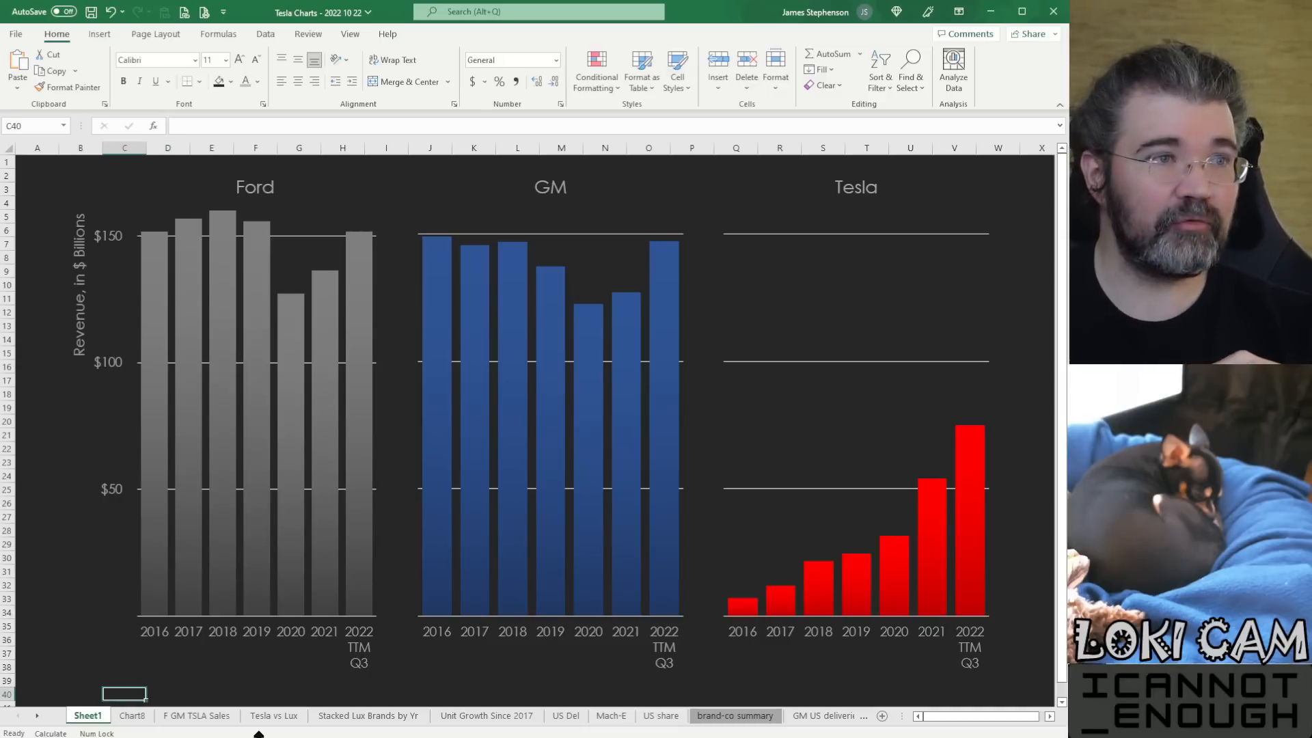
{"action": "key", "text": "Left"}
{"action": "key", "text": "Up"}
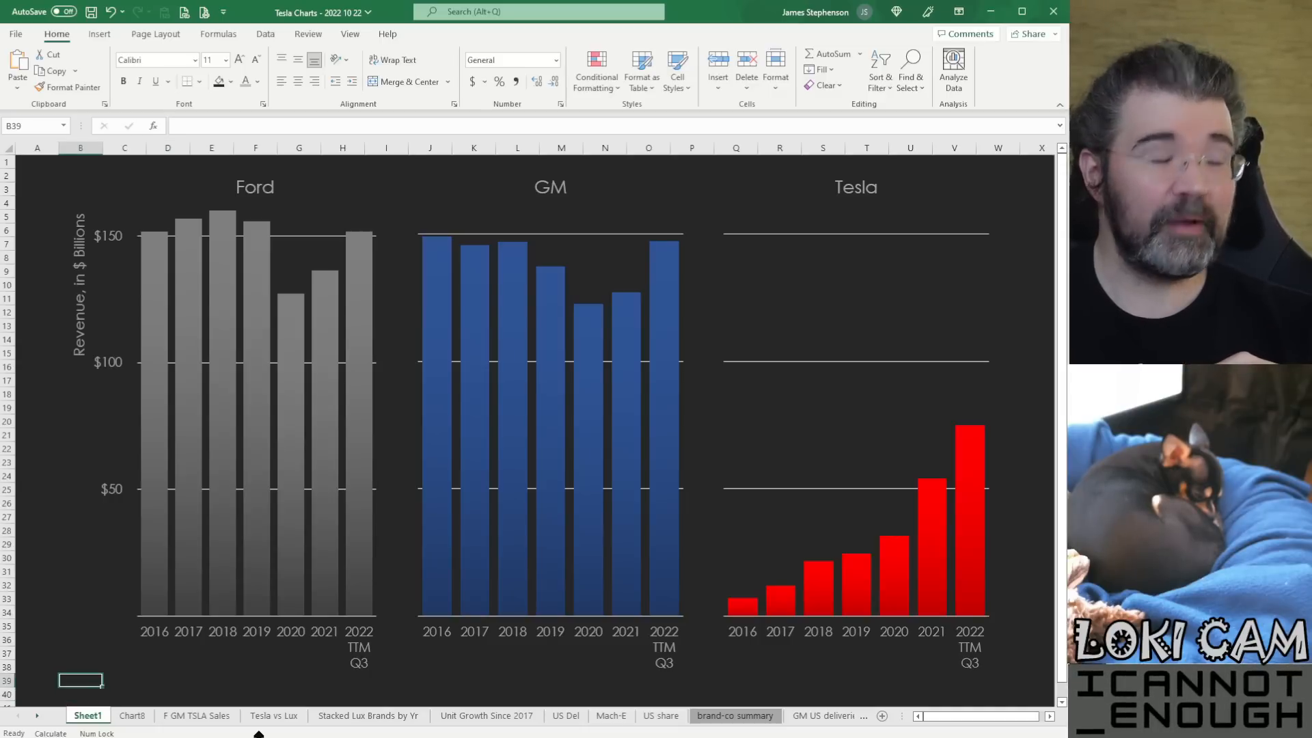
{"action": "type", "text": "Source"}
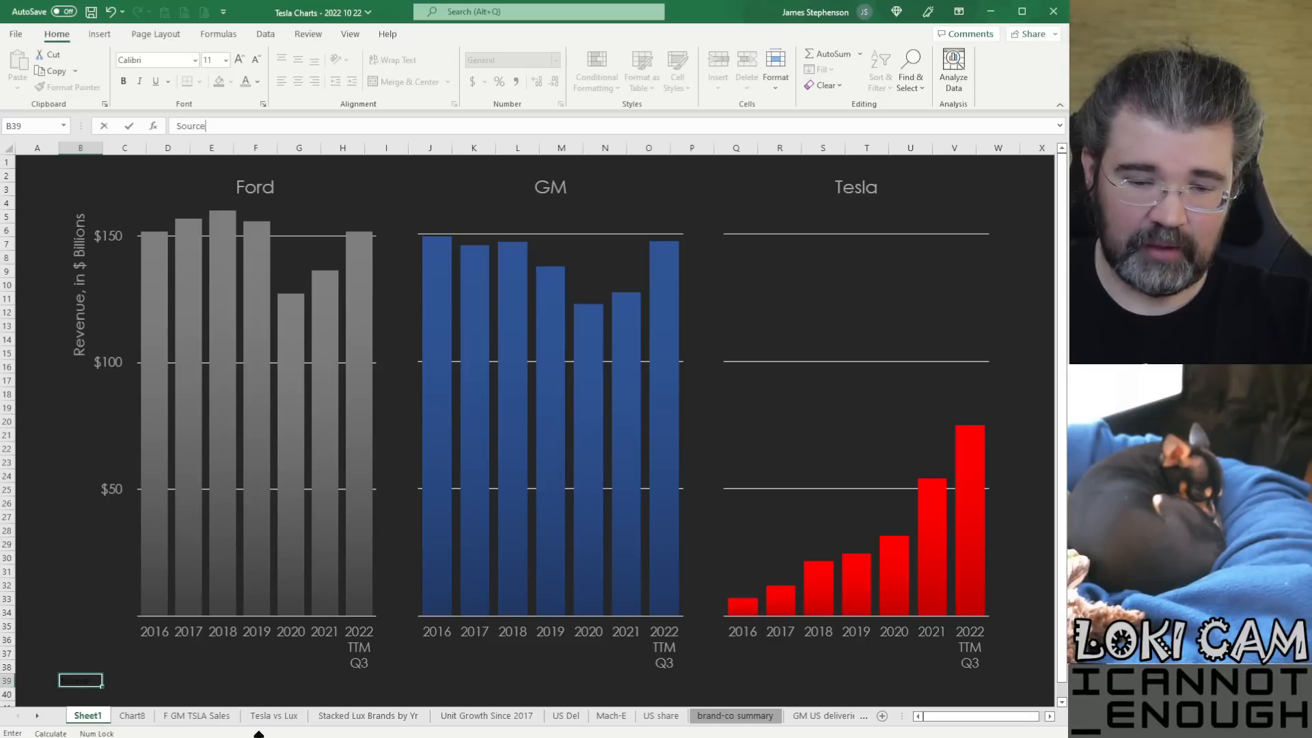
{"action": "type", "text": ": company"}
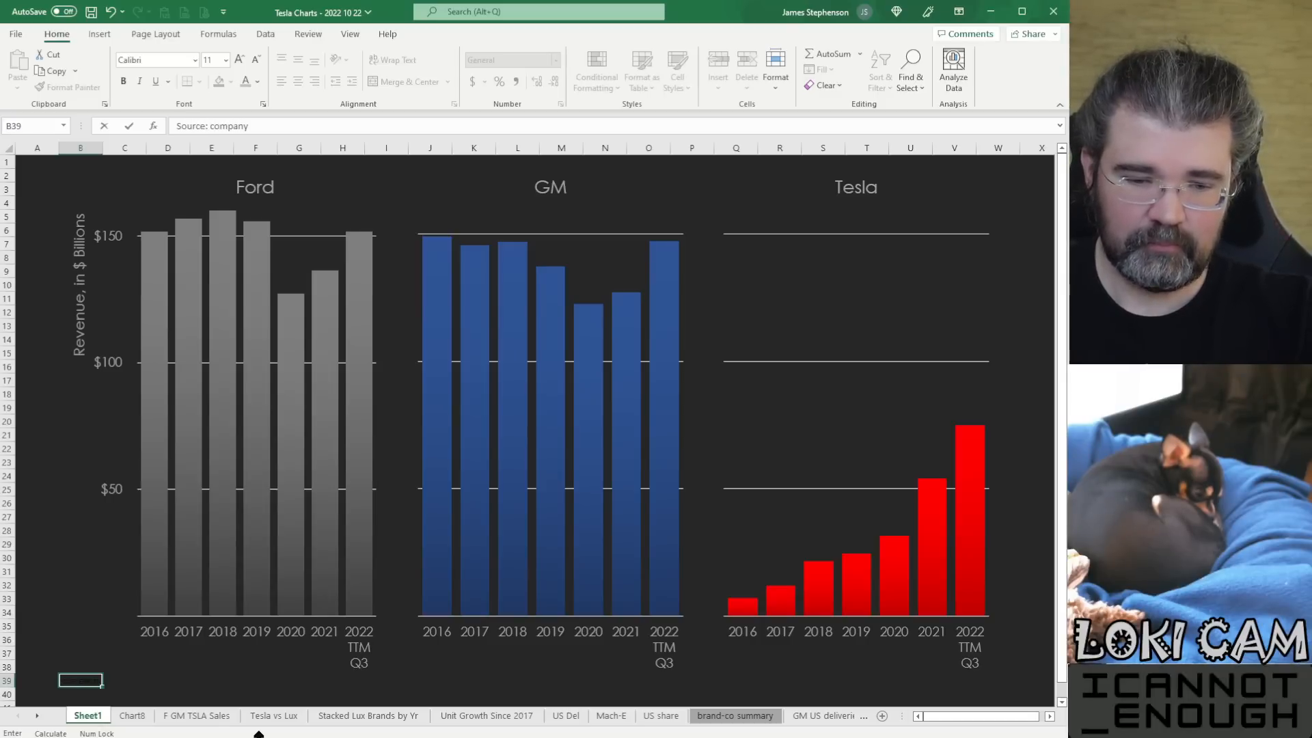
{"action": "type", "text": " earnings rele"}
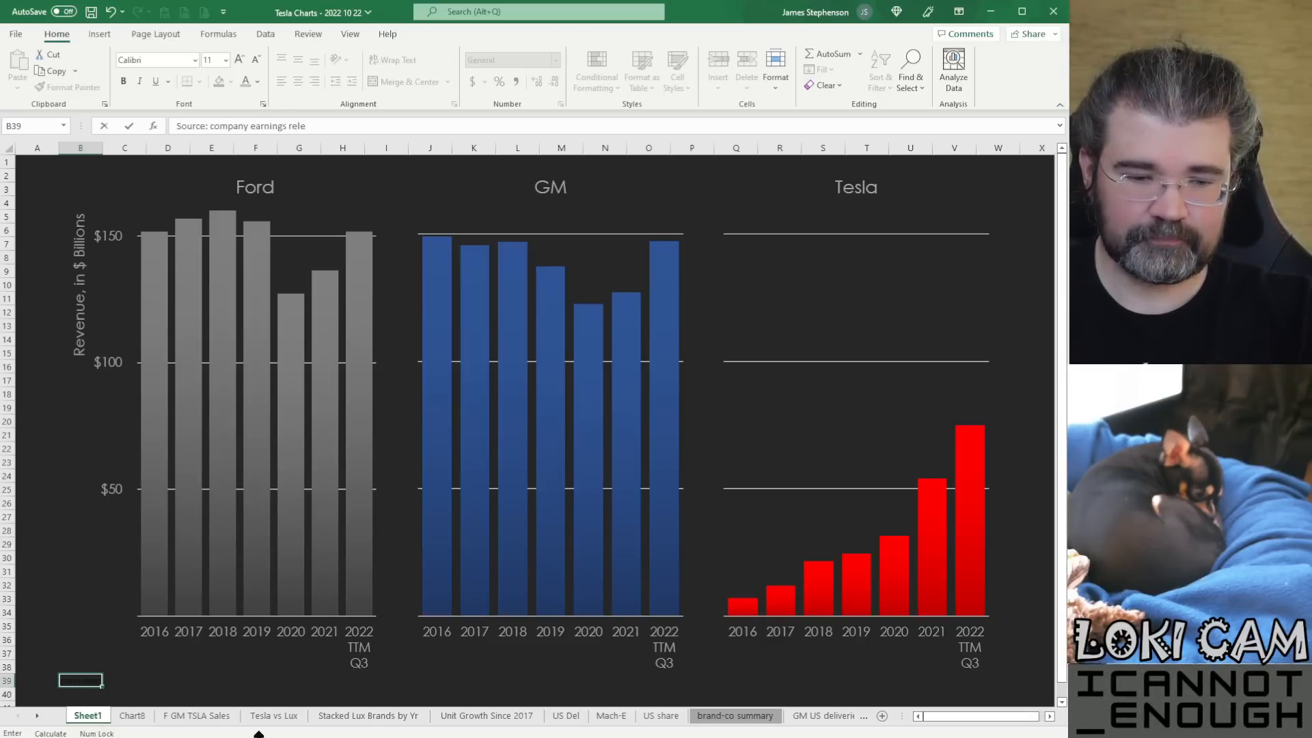
{"action": "type", "text": "ases"}
{"action": "key", "text": "Return"}
{"action": "key", "text": "Up"}
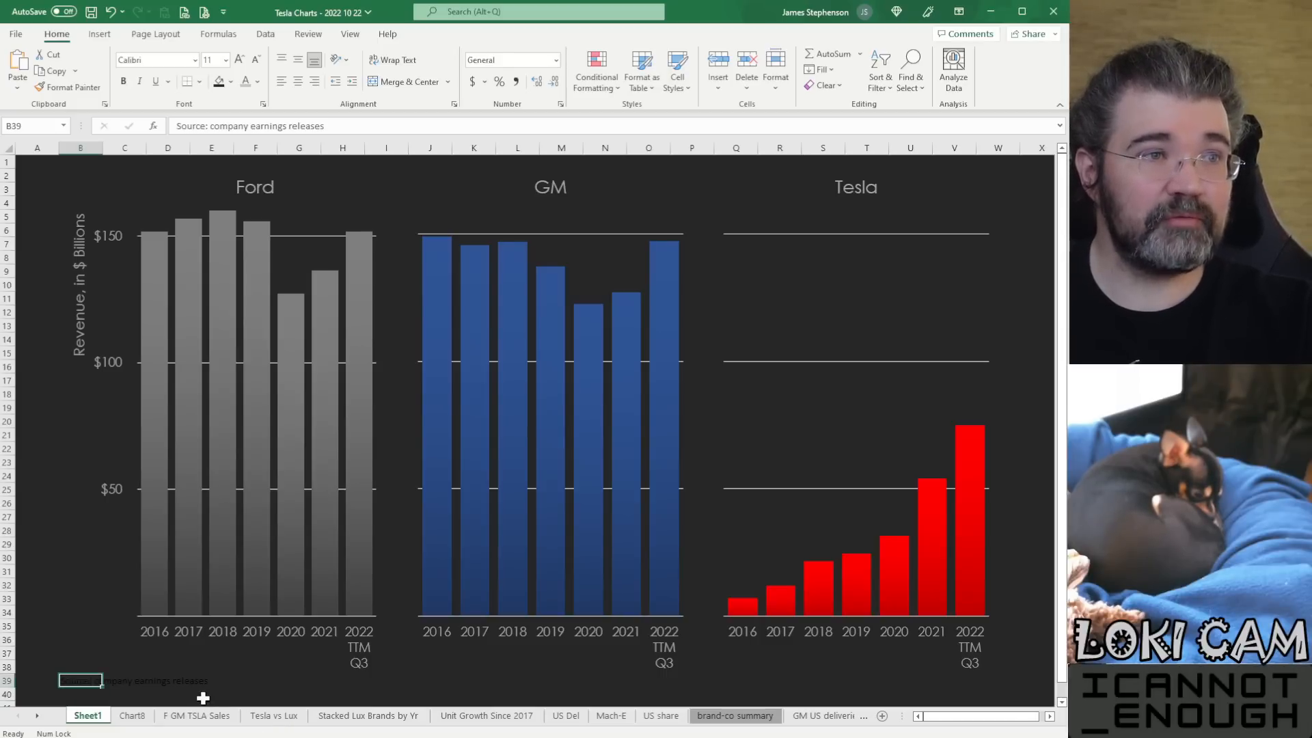
Step: Format the source note in B39 with a light font colour, size 10 and italics
{"action": "left_click", "coordinate": [247, 81]}
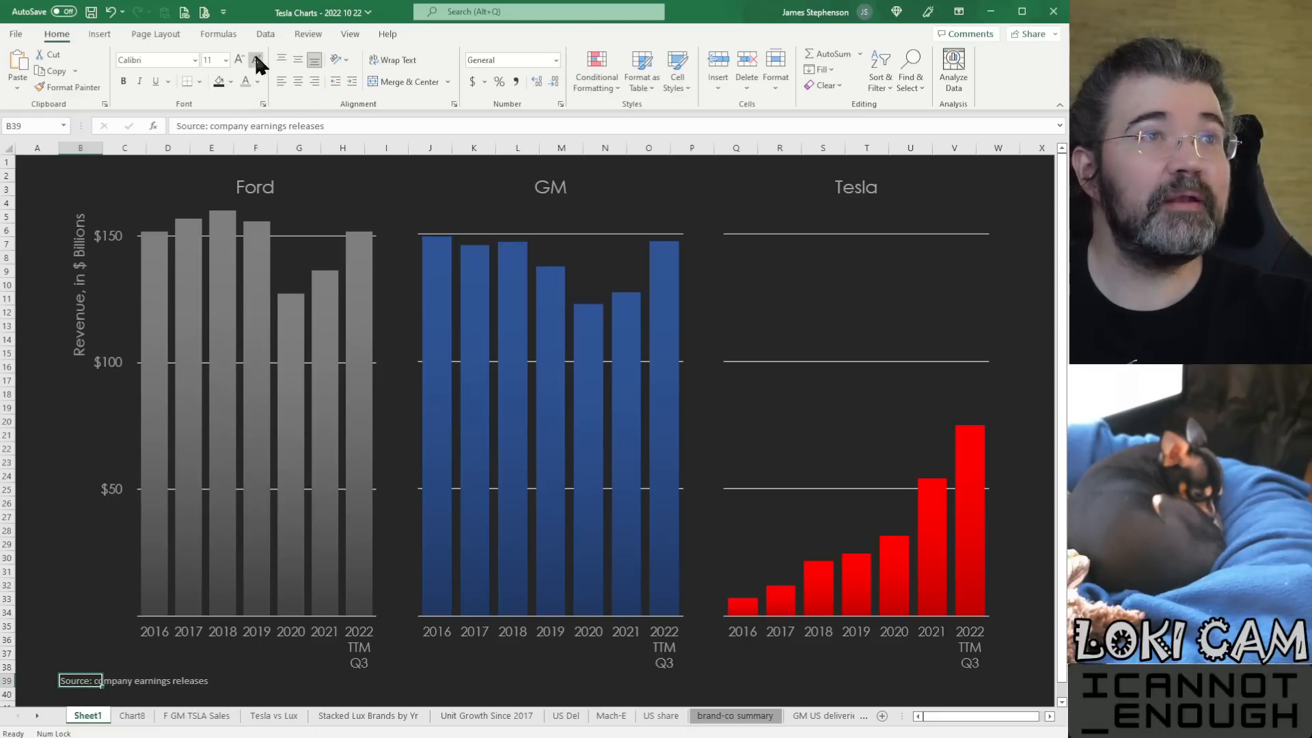
{"action": "left_click", "coordinate": [257, 62]}
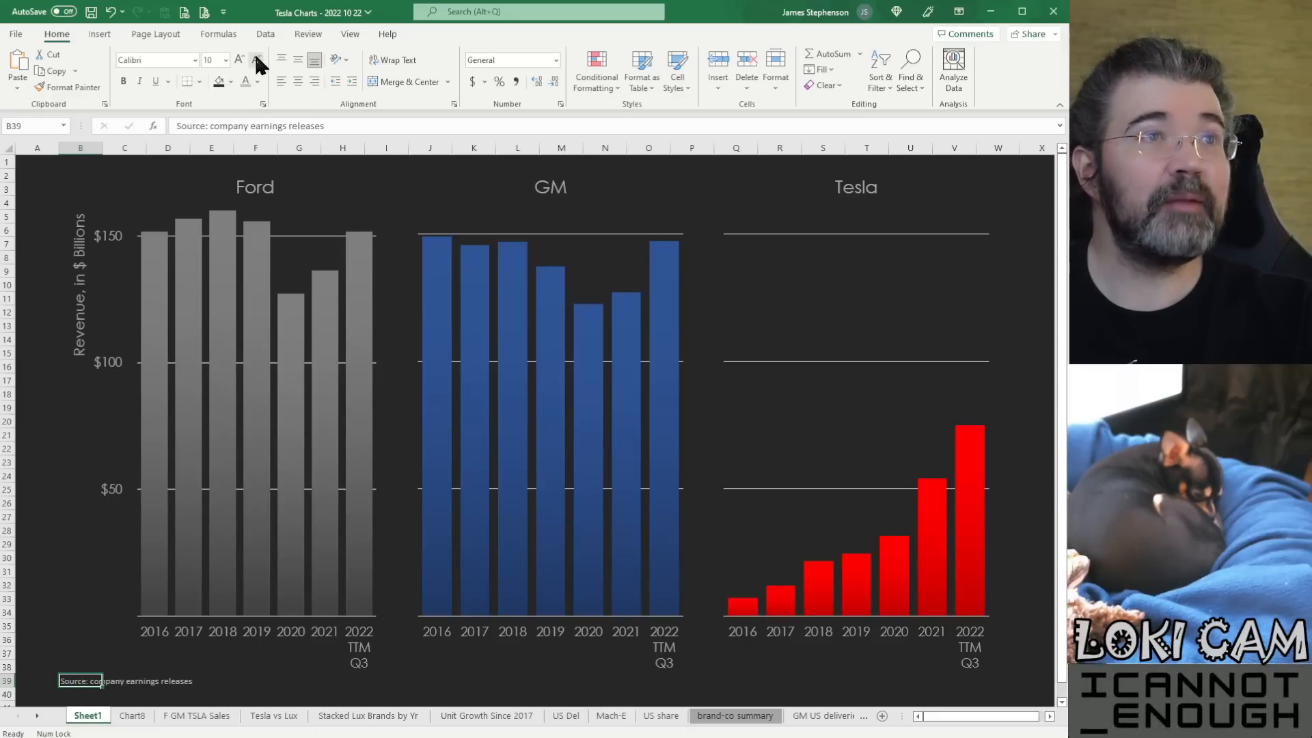
{"action": "left_click", "coordinate": [140, 81]}
{"action": "left_click", "coordinate": [29, 171]}
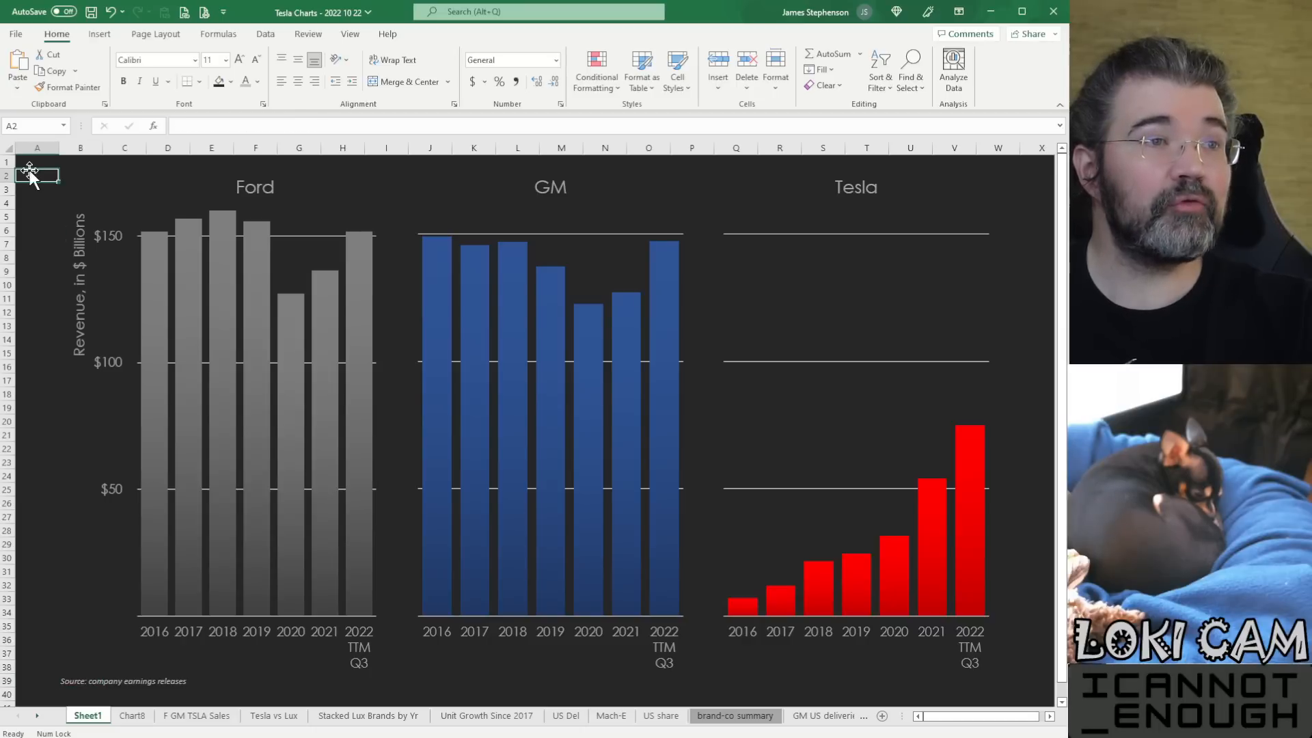
Step: Copy the watermark picture from the F GM TSLA Sales sheet to Q39 on Sheet1 and enlarge it to about the Tesla plot's width
{"action": "left_click", "coordinate": [197, 718]}
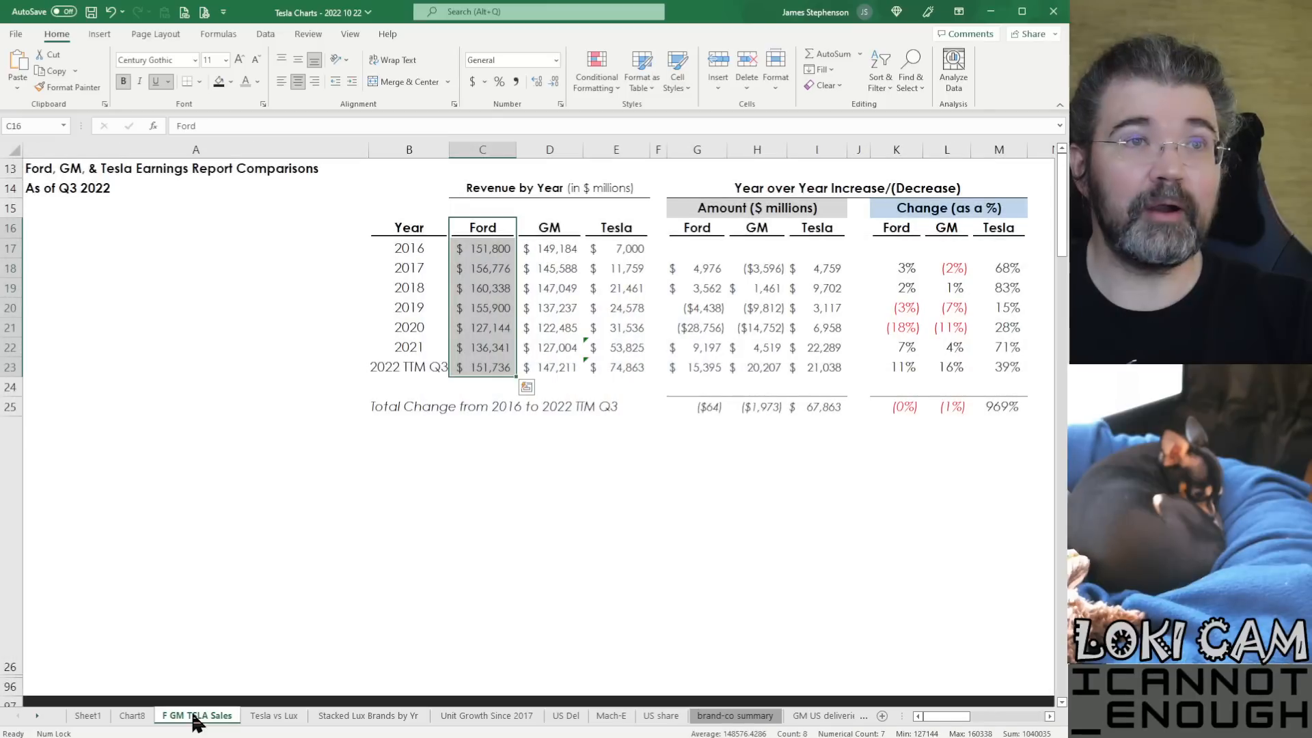
{"action": "scroll", "coordinate": [874, 458], "scroll_direction": "down", "scroll_amount": 6}
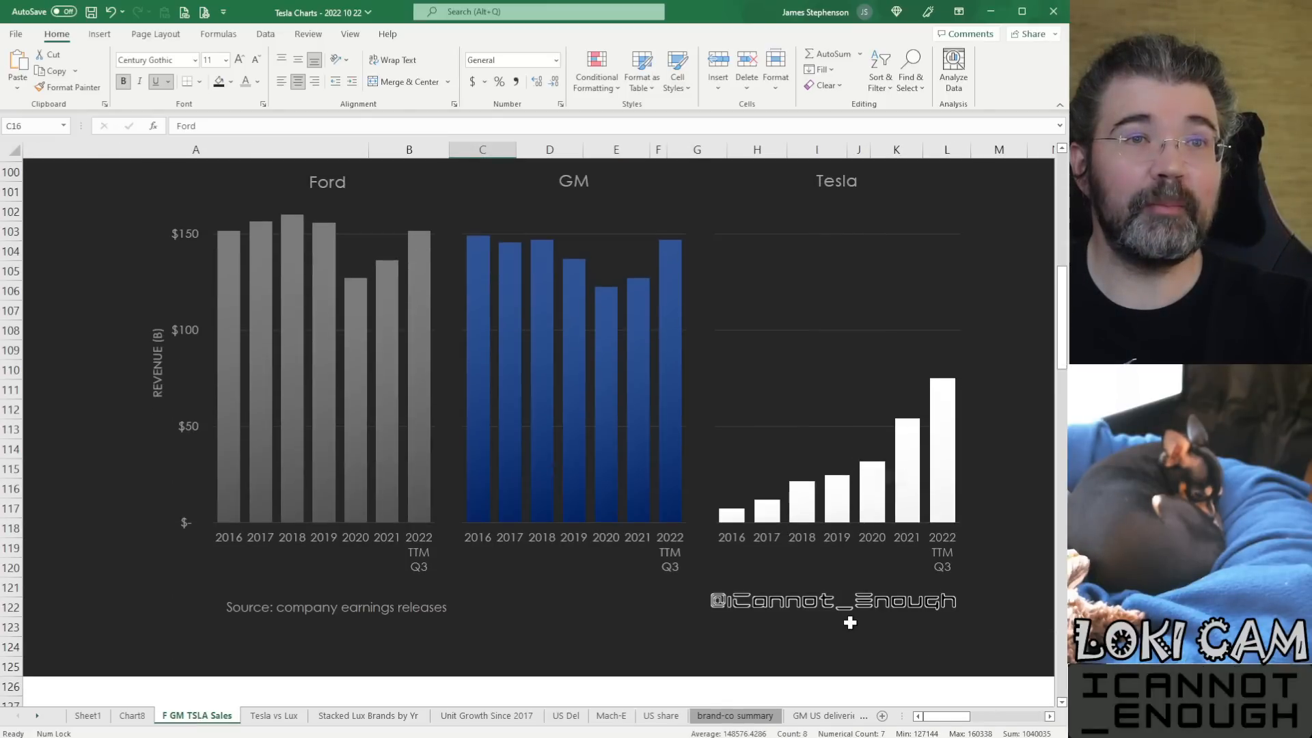
{"action": "left_click", "coordinate": [835, 601]}
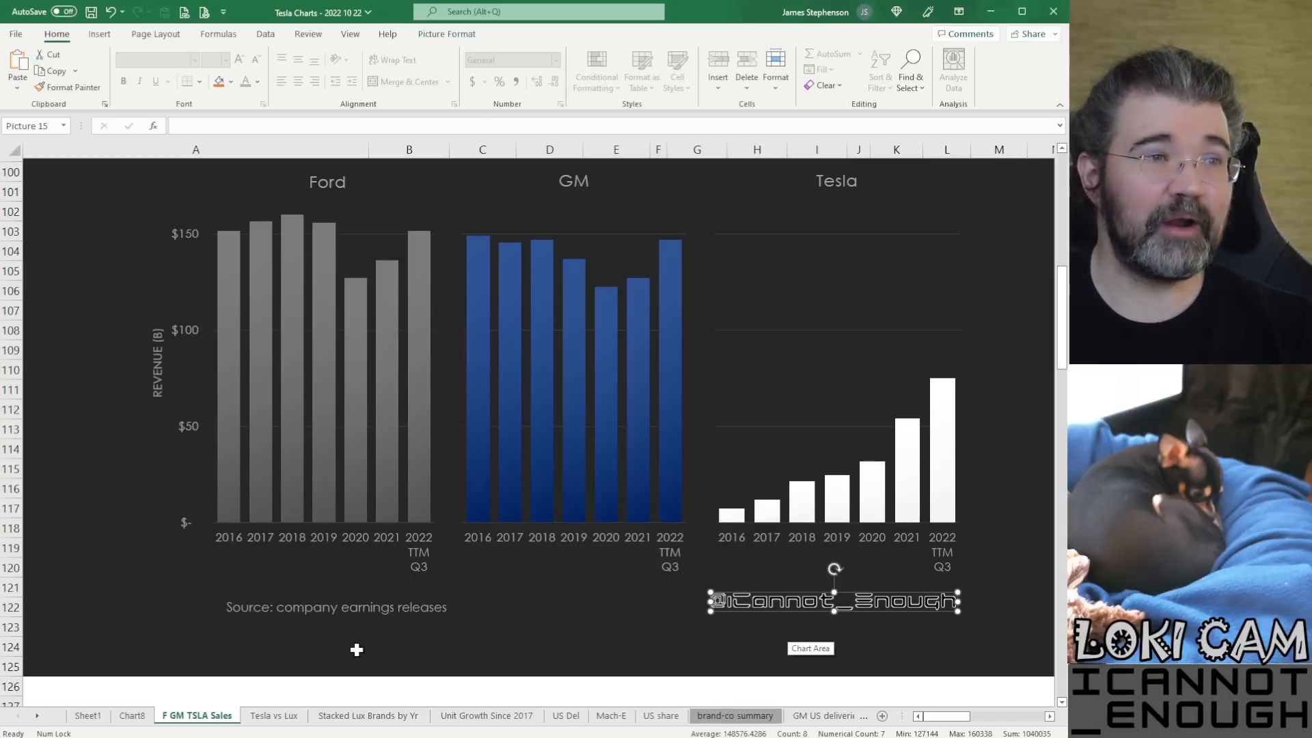
{"action": "left_click", "coordinate": [83, 720]}
{"action": "left_click", "coordinate": [742, 683]}
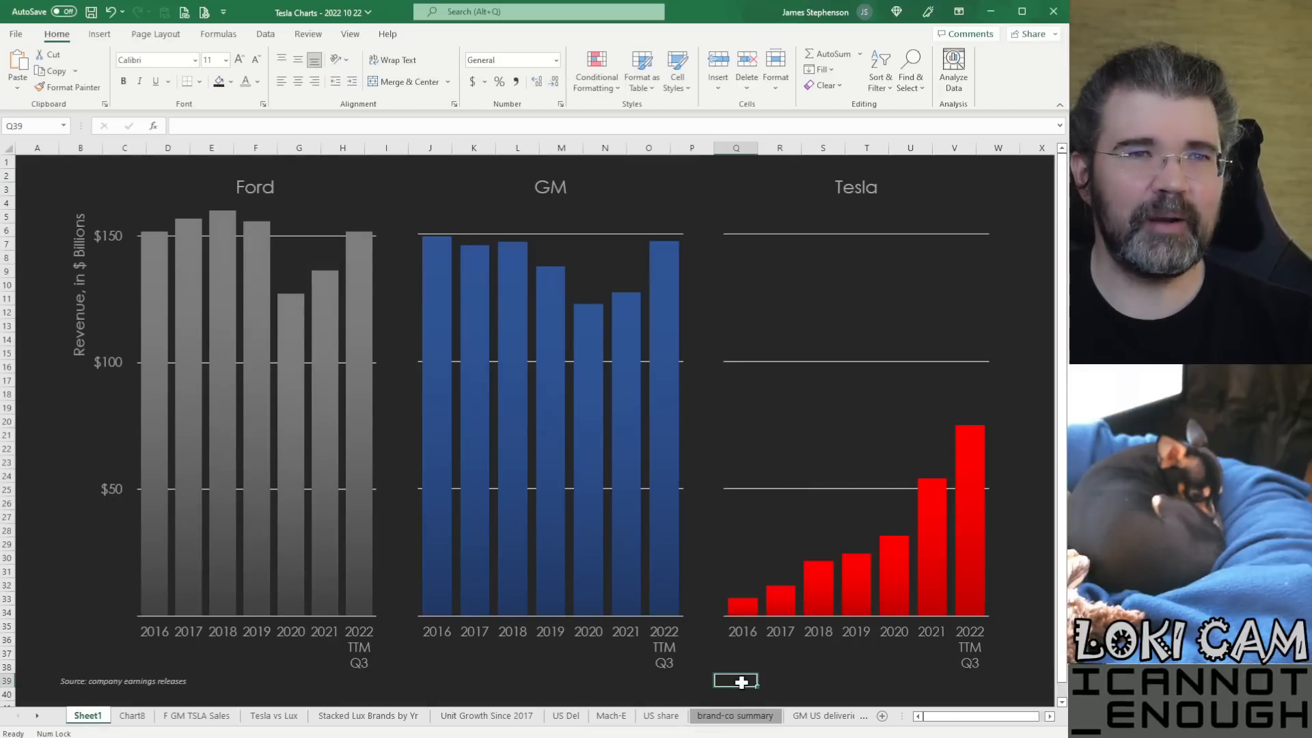
{"action": "key", "text": "ctrl+v"}
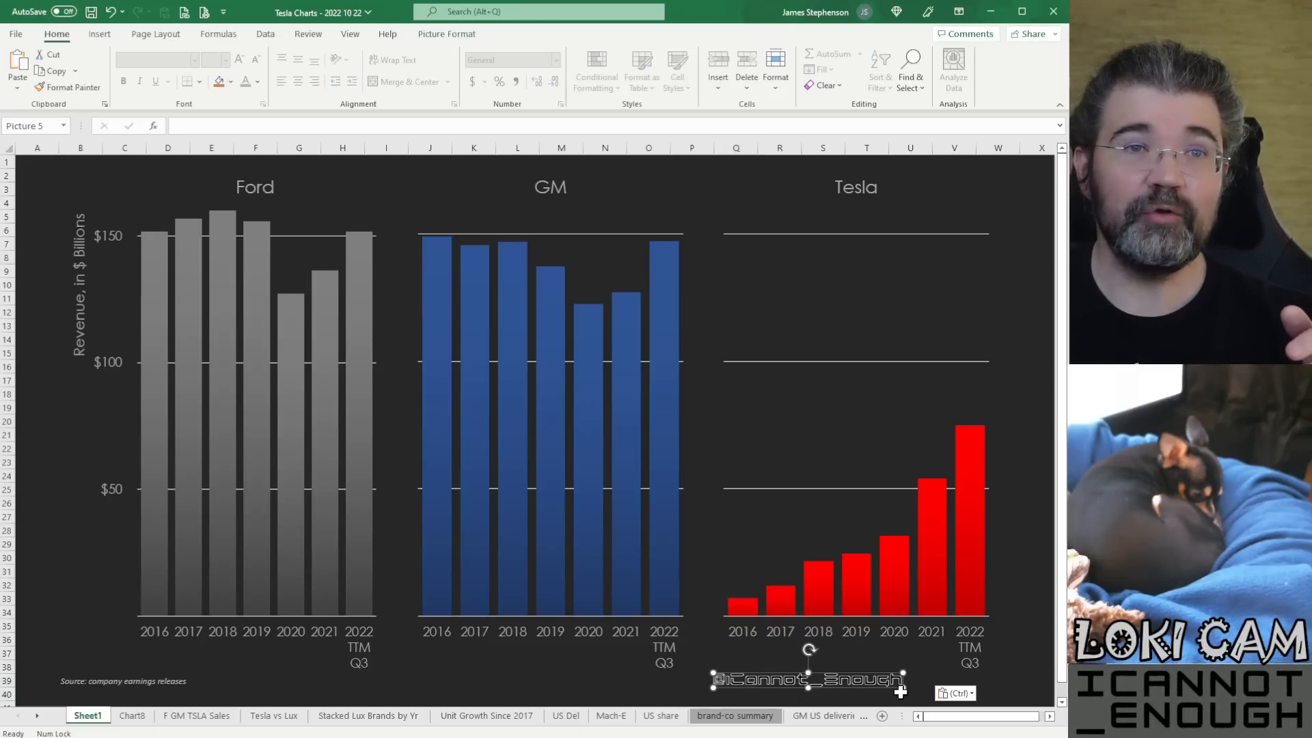
{"action": "left_click_drag", "start_coordinate": [904, 692], "coordinate": [937, 694]}
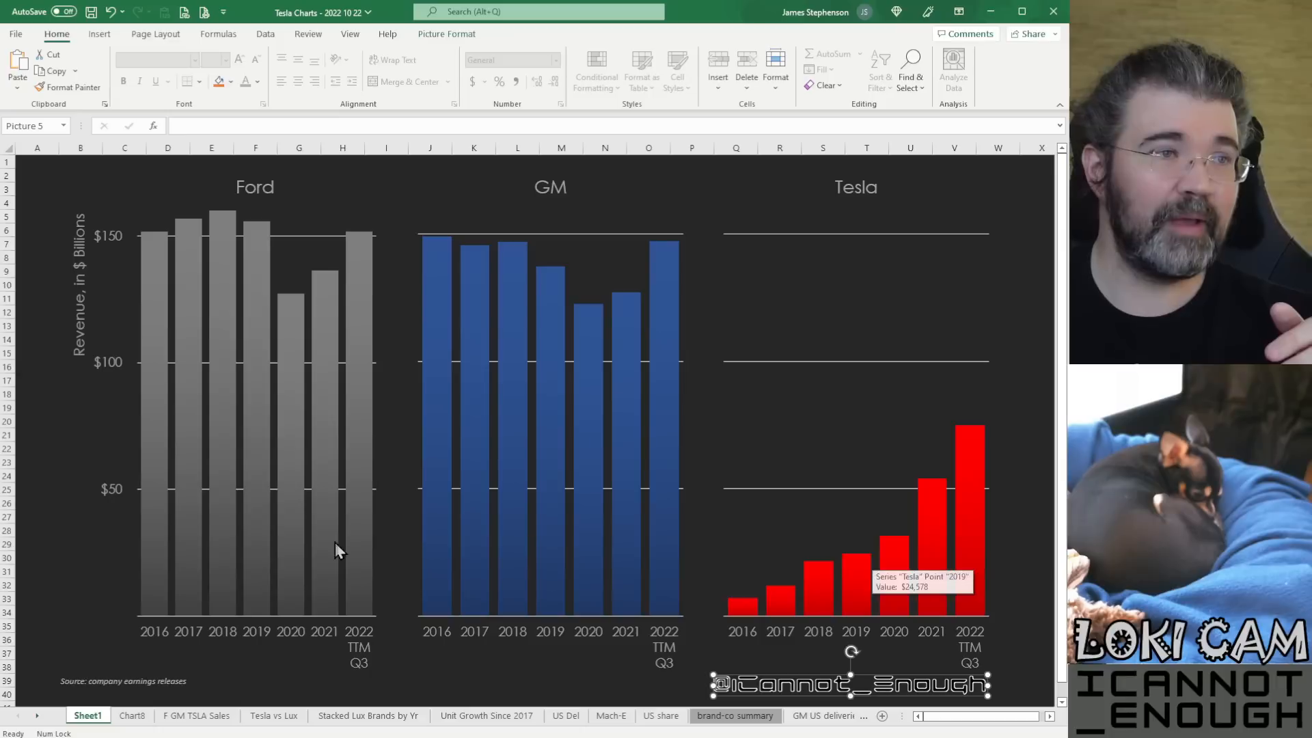
Step: Increase the font size of the source note in B39 to 12
{"action": "left_click", "coordinate": [68, 684]}
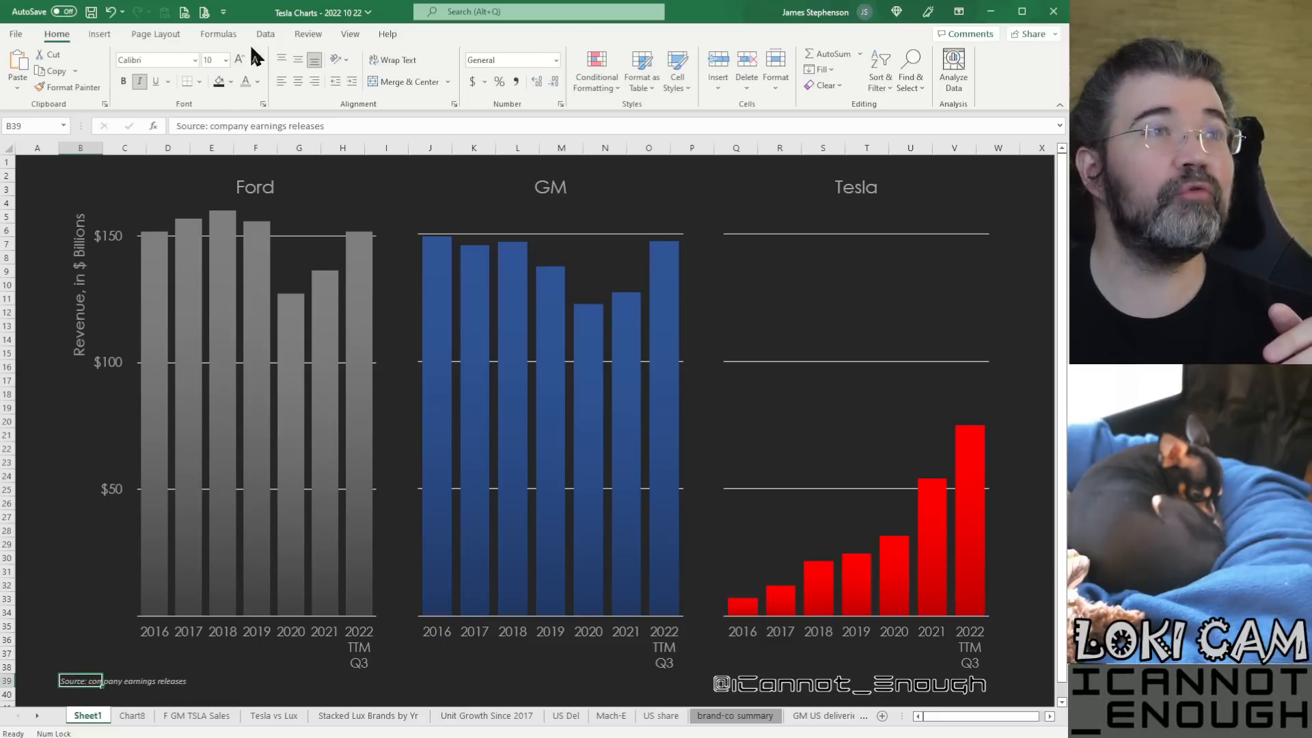
{"action": "left_click", "coordinate": [244, 58]}
{"action": "left_click", "coordinate": [244, 57]}
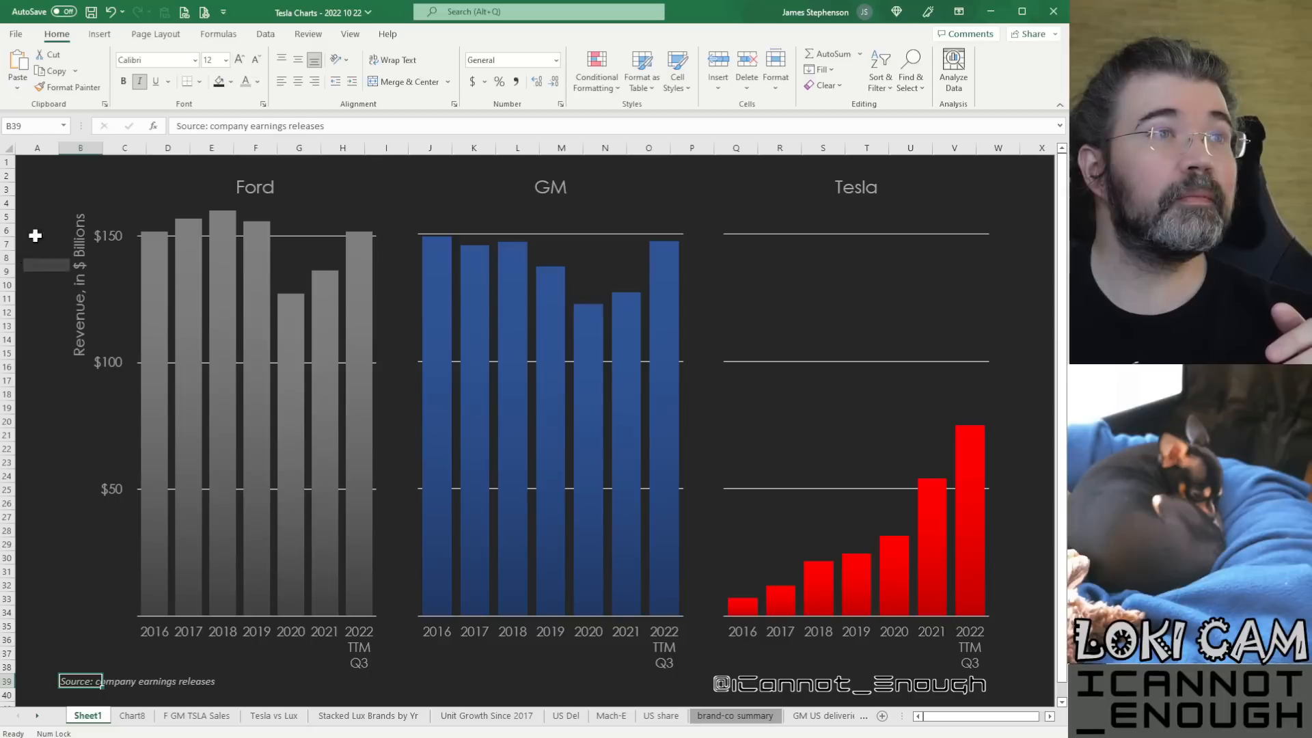
{"action": "left_click", "coordinate": [31, 164]}
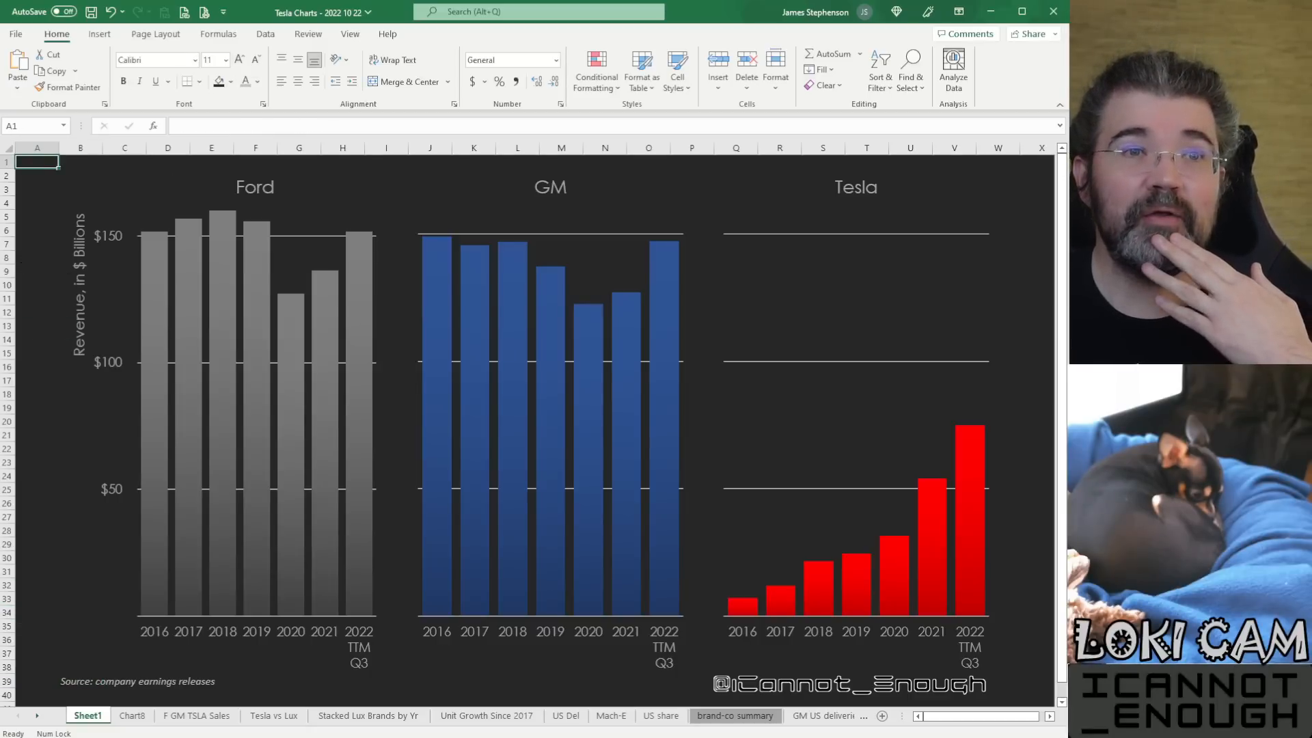
Step: Check the fill and line settings of the Ford chart's horizontal axis
{"action": "left_click", "coordinate": [295, 629]}
{"action": "right_click", "coordinate": [294, 629]}
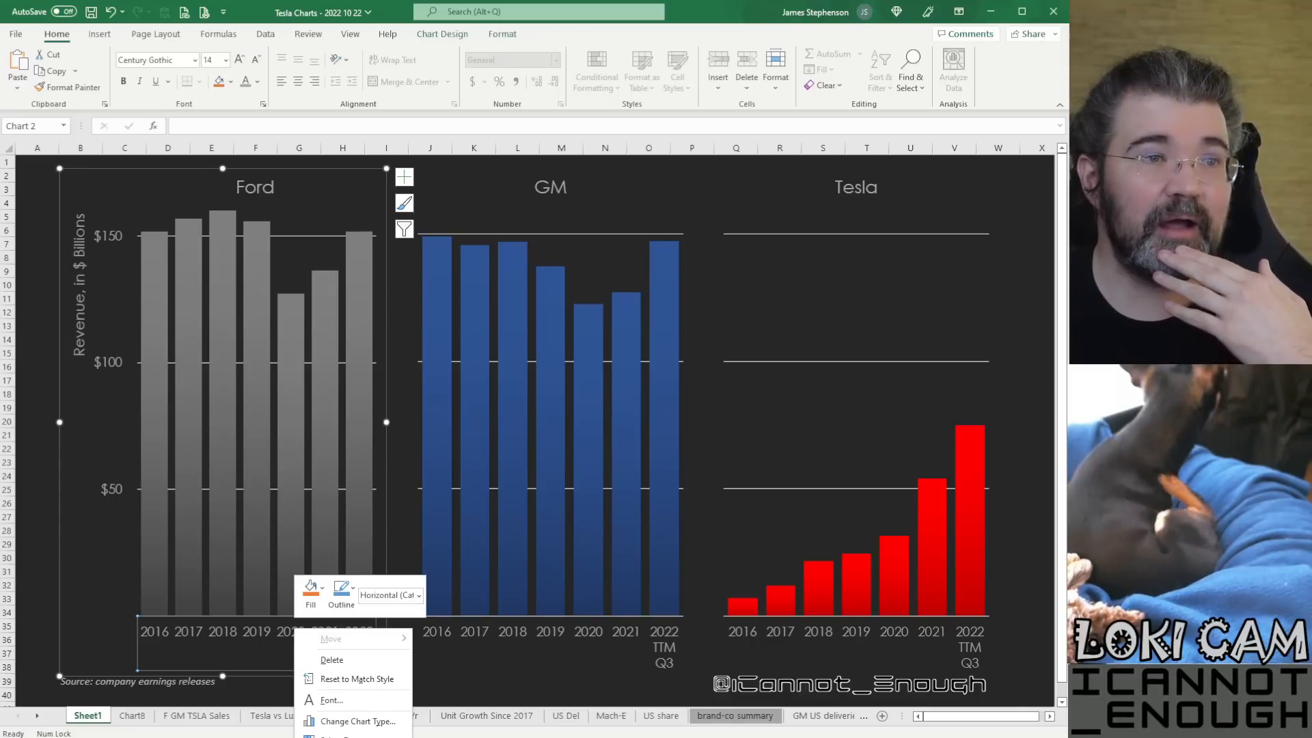
{"action": "left_click", "coordinate": [348, 737]}
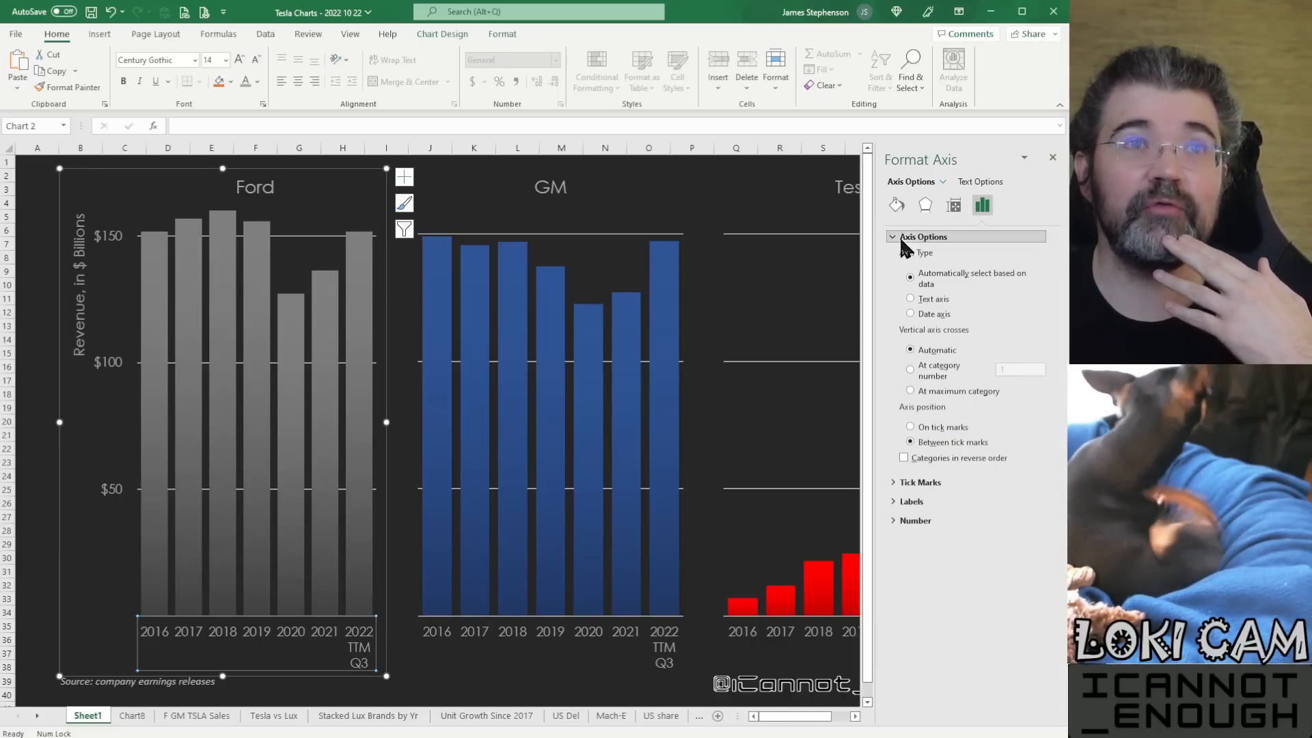
{"action": "left_click", "coordinate": [897, 204]}
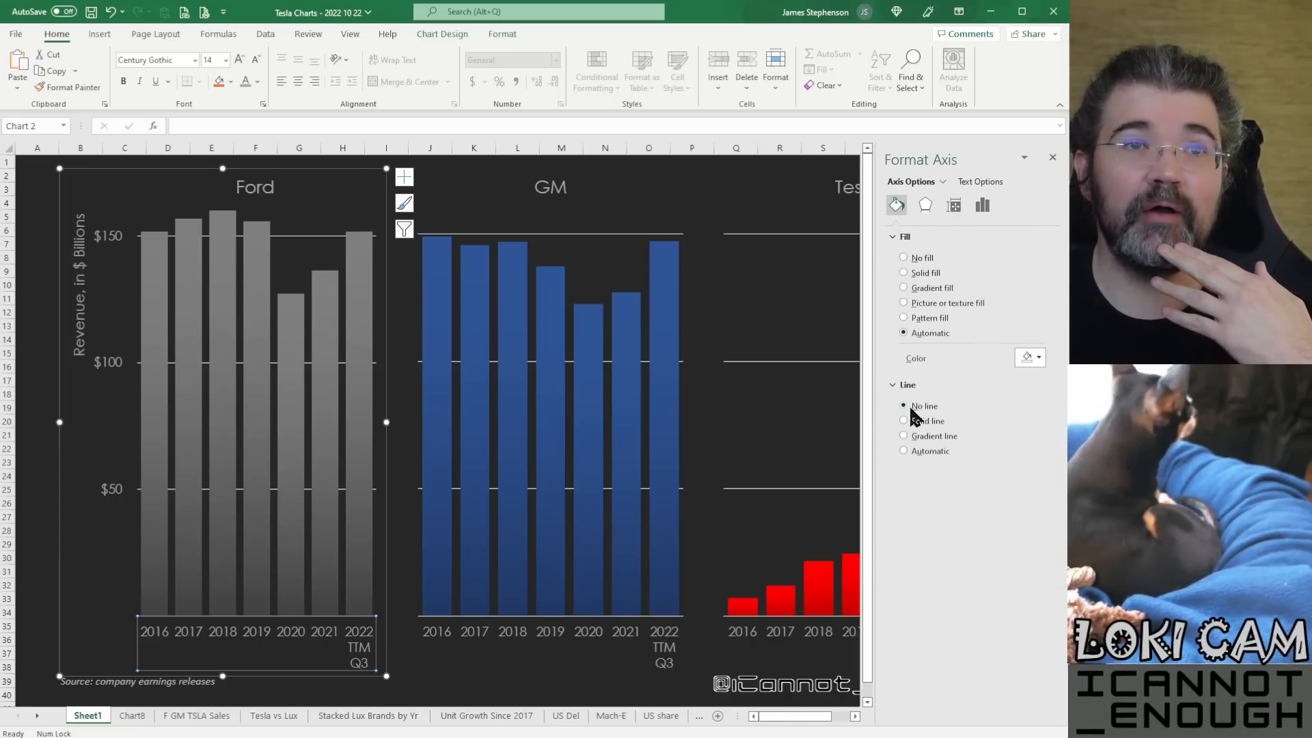
{"action": "left_click", "coordinate": [1053, 158]}
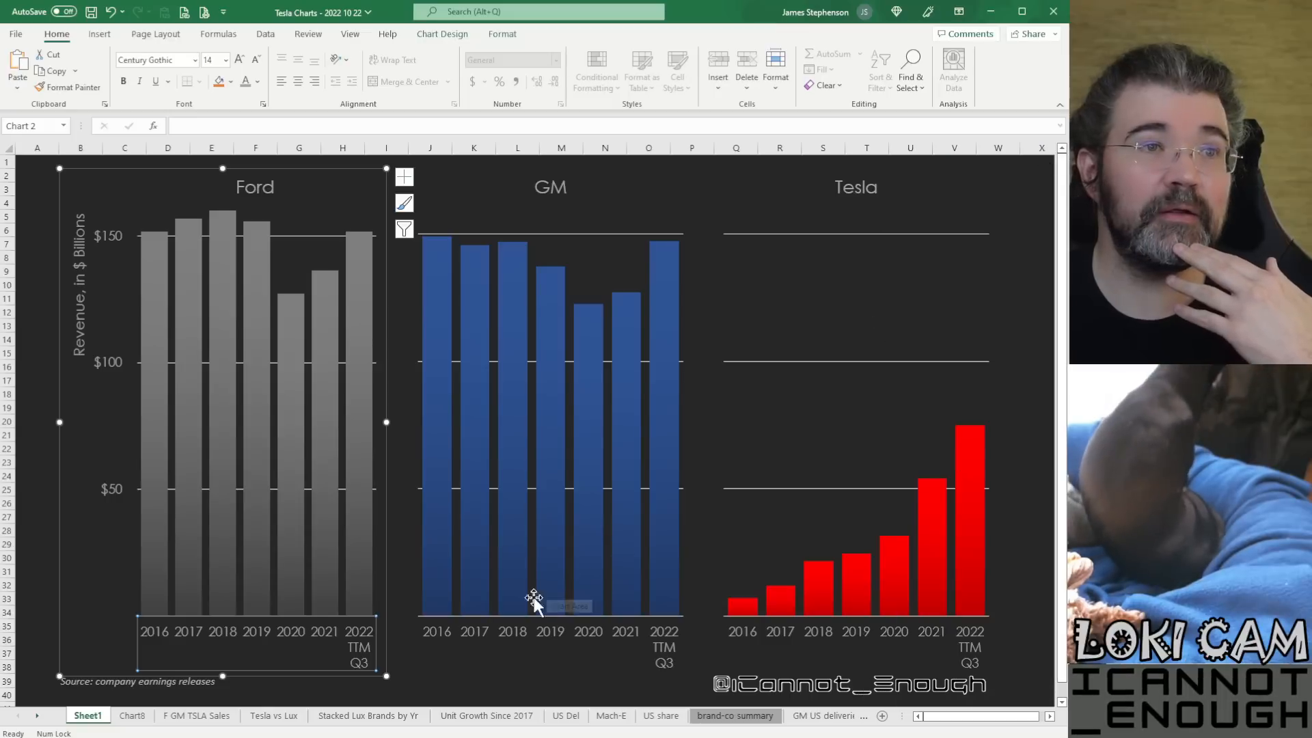
Step: Set the line of the GM chart's horizontal axis to No line
{"action": "left_click", "coordinate": [486, 629]}
{"action": "right_click", "coordinate": [487, 629]}
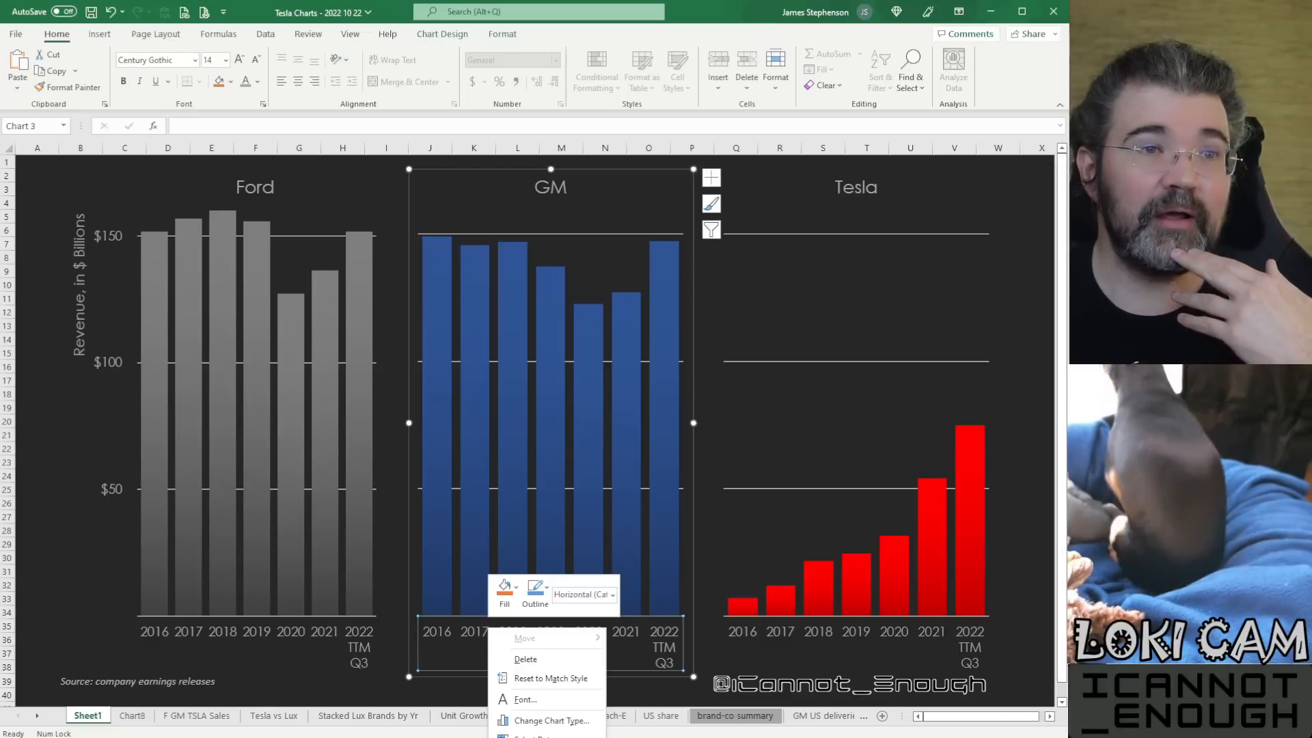
{"action": "left_click", "coordinate": [547, 736]}
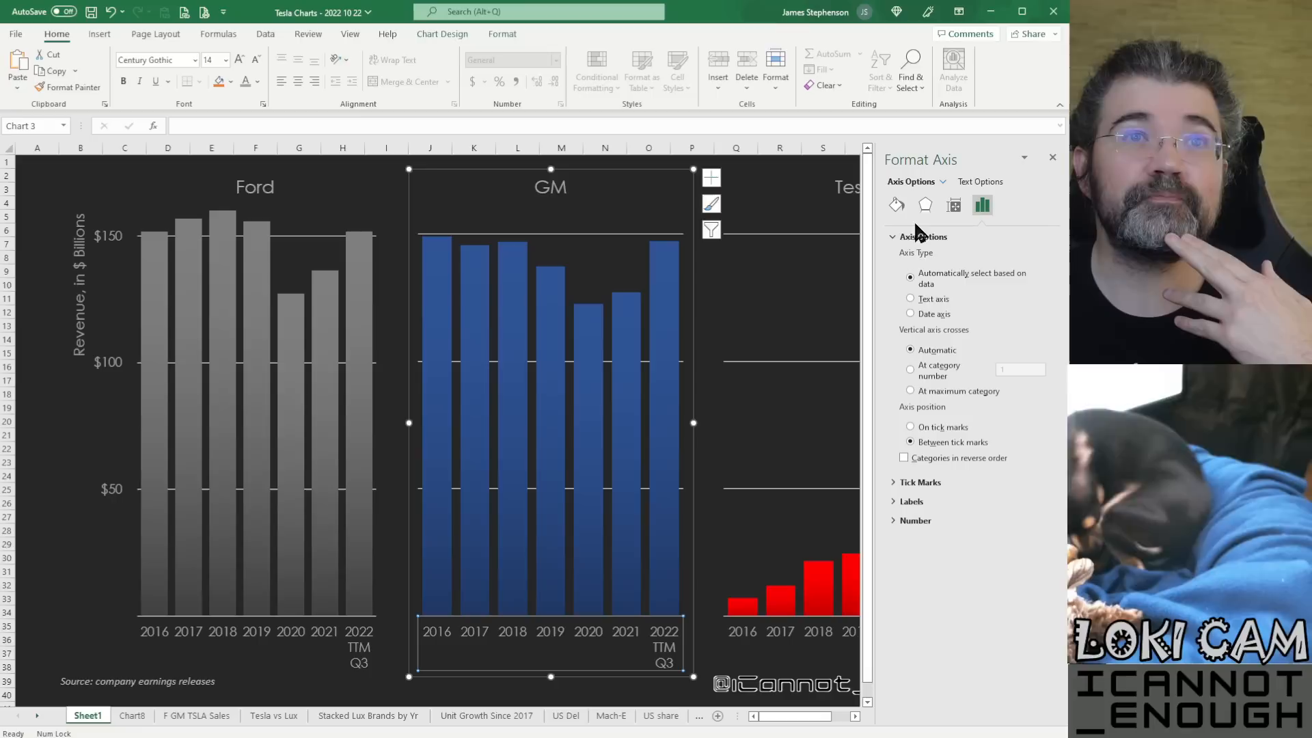
{"action": "left_click", "coordinate": [896, 204]}
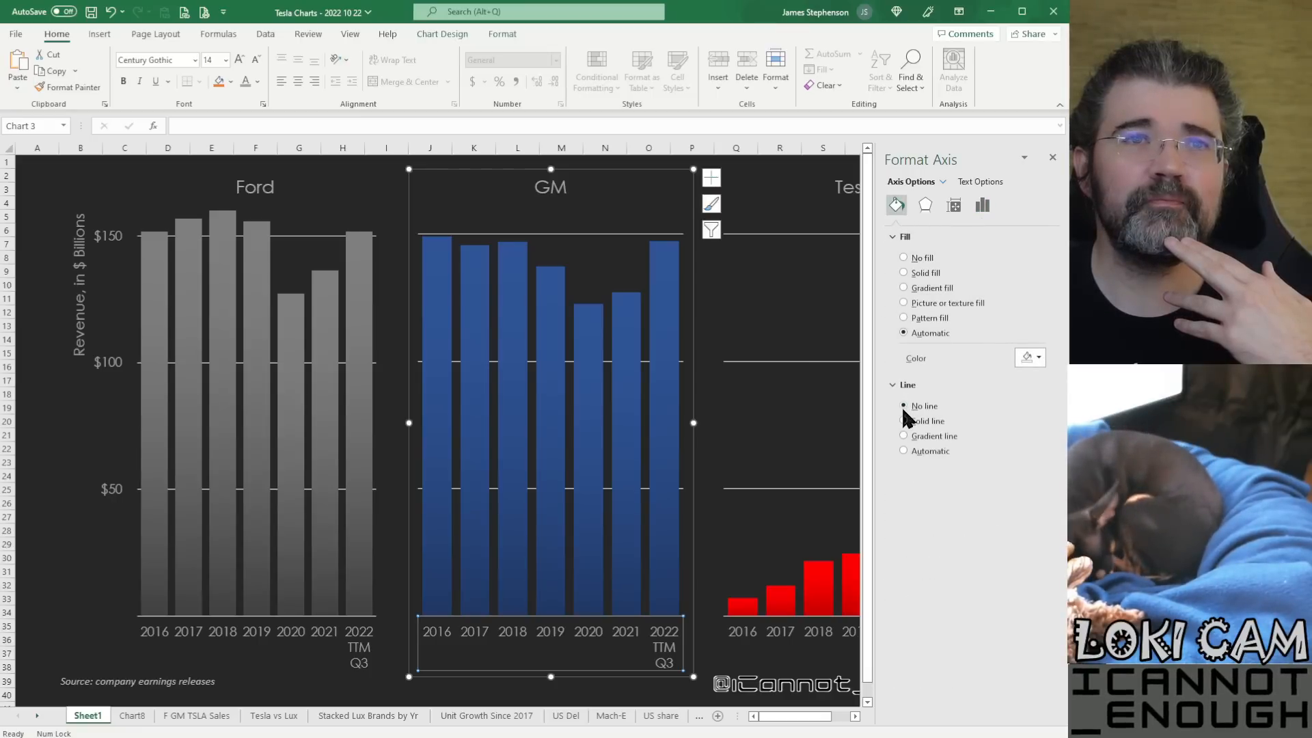
{"action": "left_click", "coordinate": [1053, 158]}
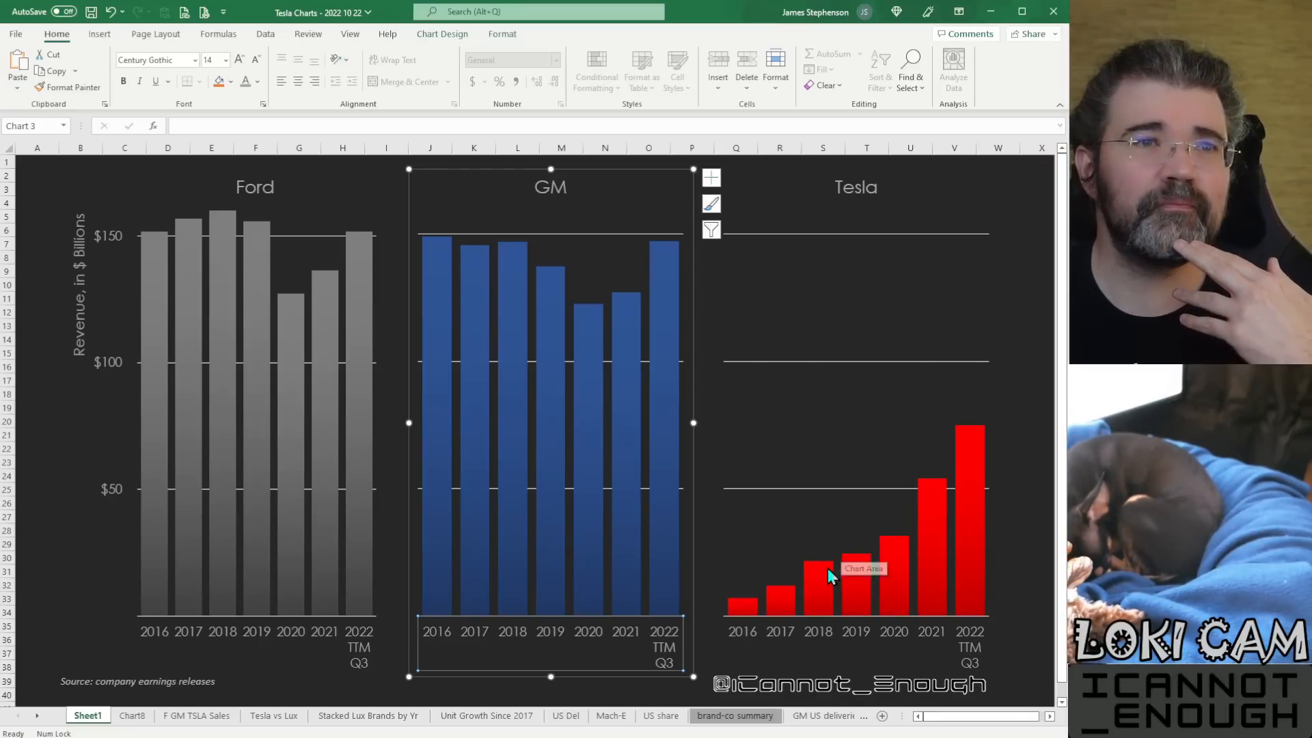
Step: Remove the Tesla chart's horizontal axis line by setting it to No line
{"action": "left_click", "coordinate": [785, 624]}
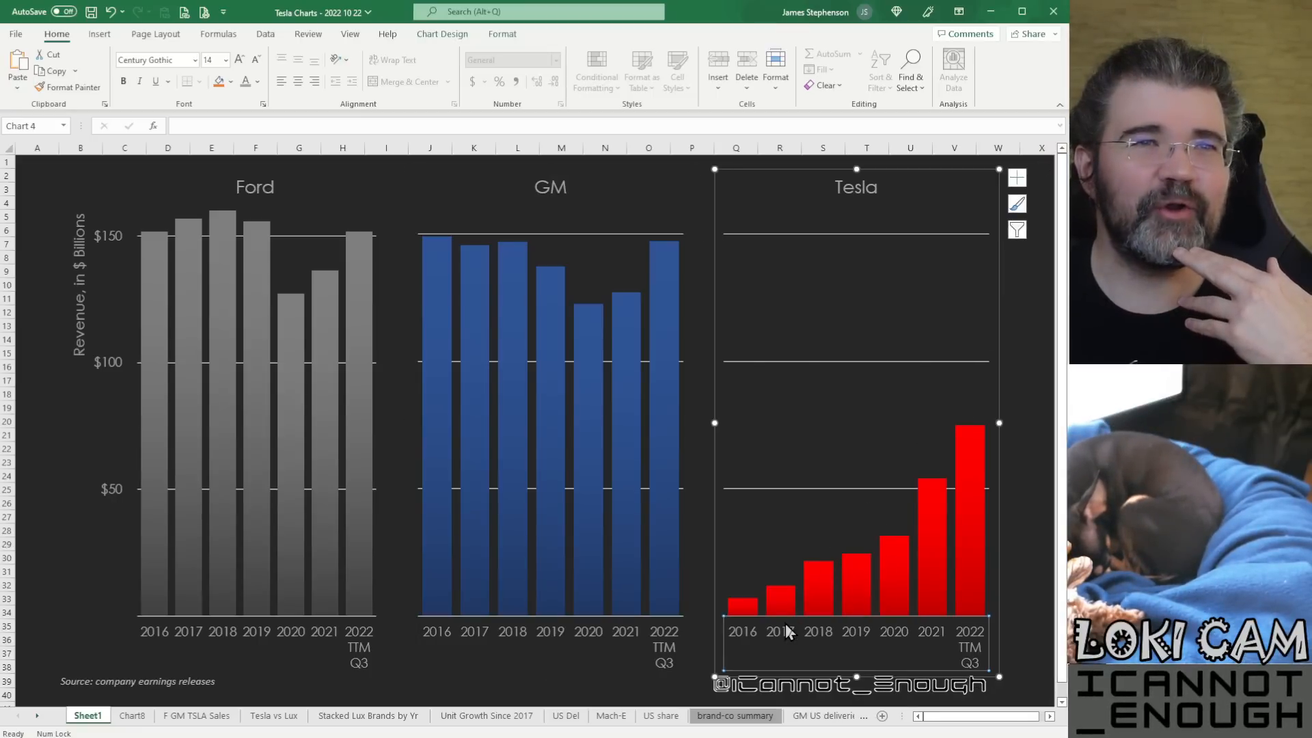
{"action": "right_click", "coordinate": [785, 624]}
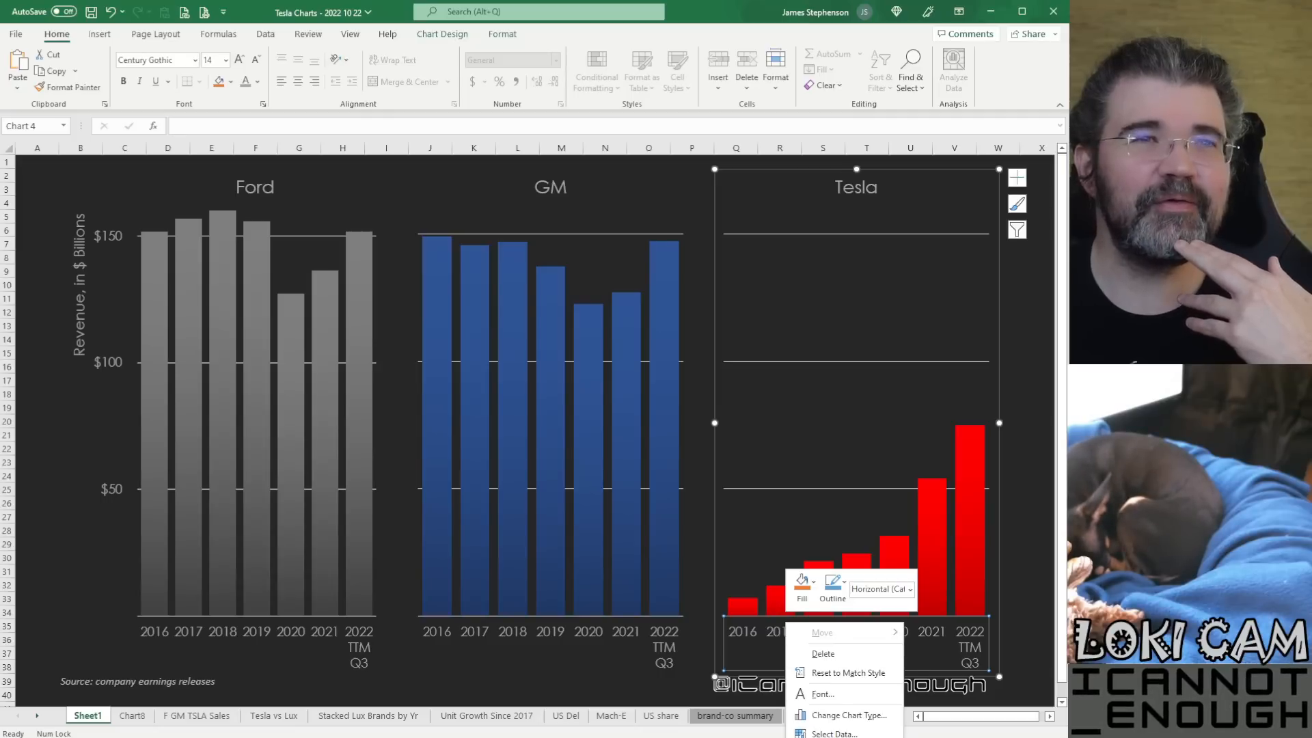
{"action": "left_click", "coordinate": [836, 737]}
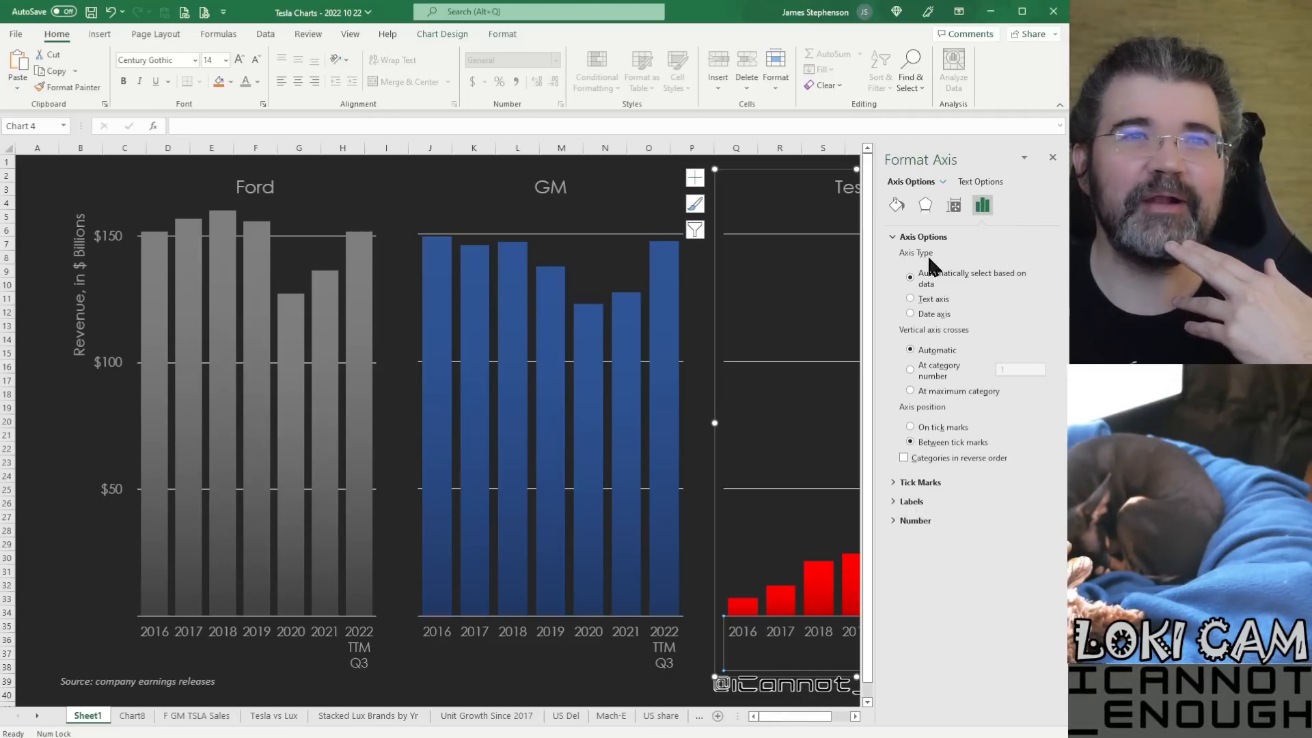
{"action": "left_click", "coordinate": [897, 205]}
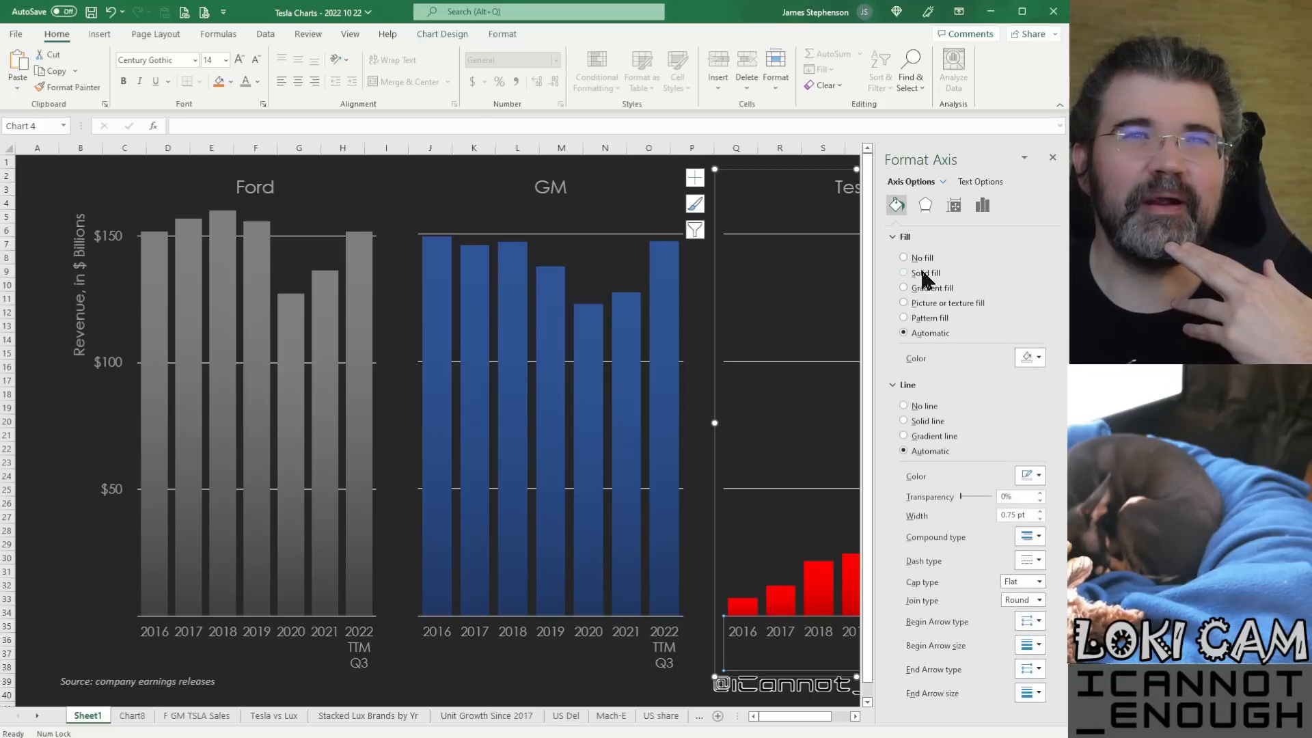
{"action": "left_click", "coordinate": [903, 406]}
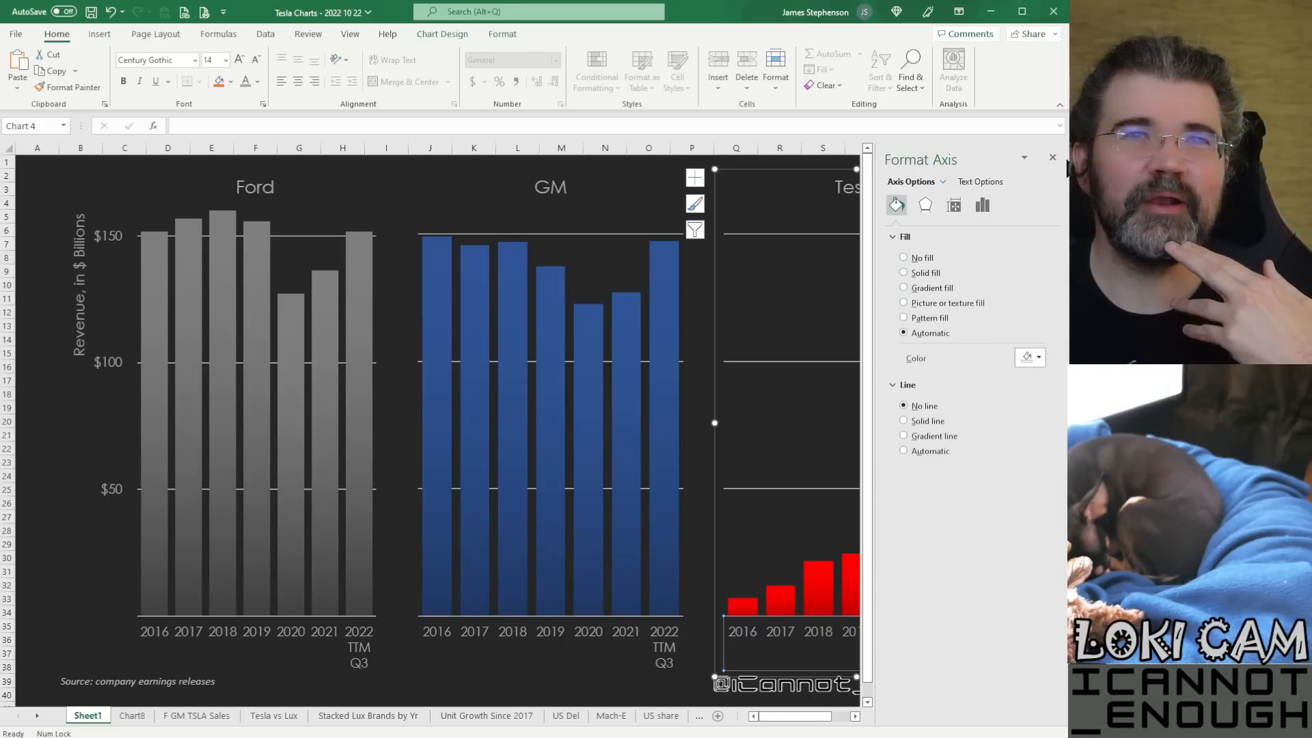
{"action": "left_click", "coordinate": [1052, 157]}
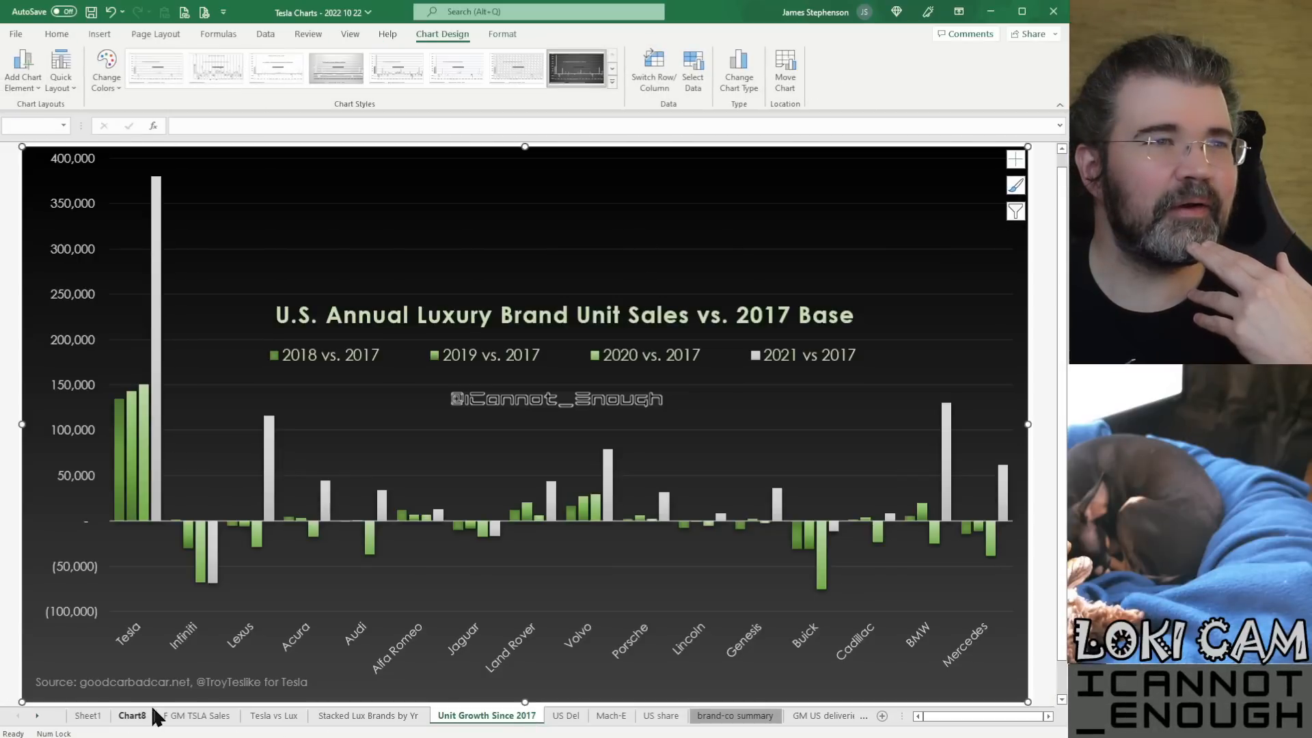
Step: Compare with the finished charts on the F GM TSLA Sales sheet, then return to Sheet1 and select cell B38
{"action": "left_click", "coordinate": [188, 715]}
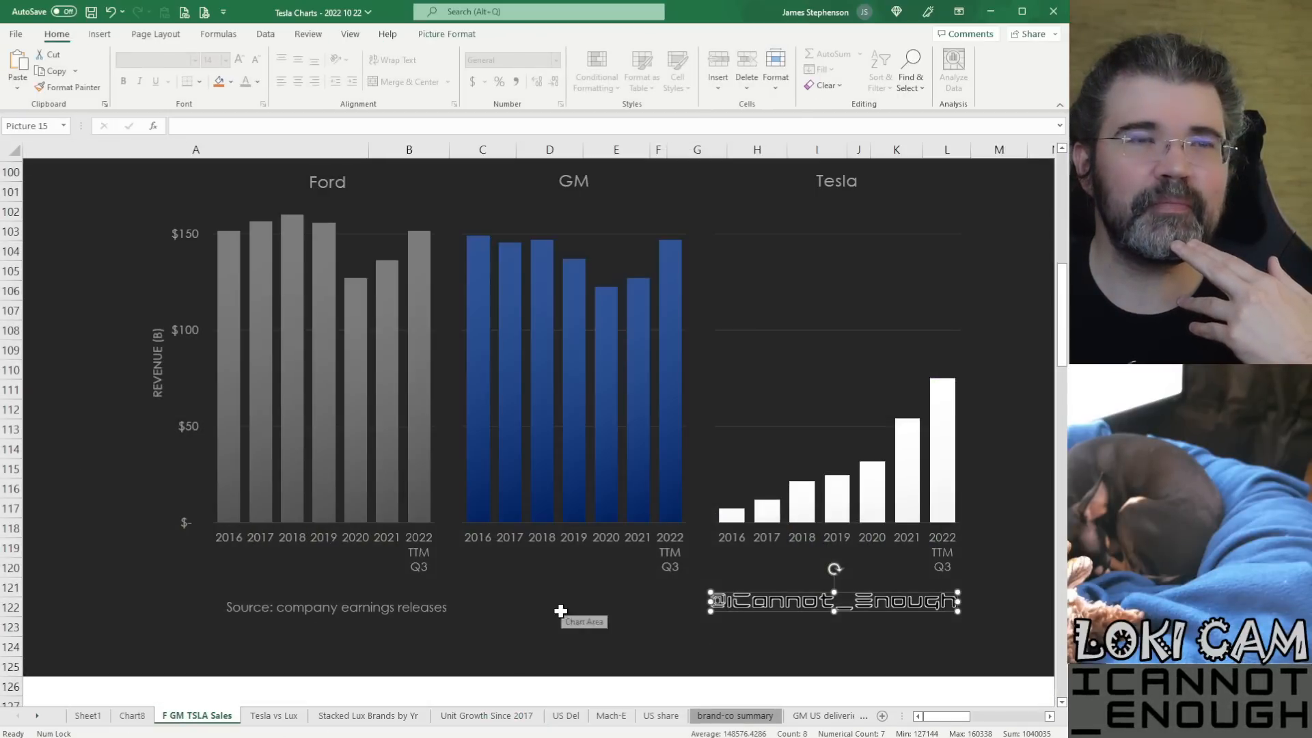
{"action": "left_click", "coordinate": [88, 717]}
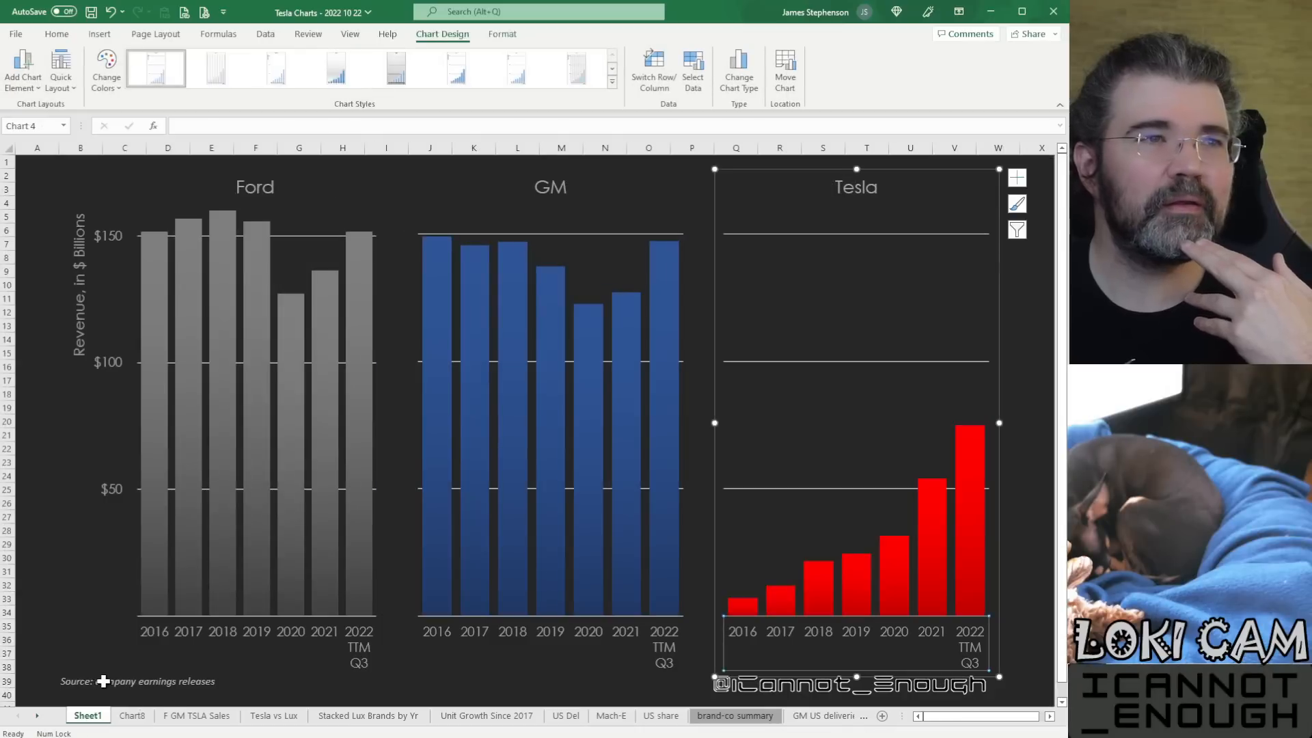
{"action": "left_click", "coordinate": [63, 667]}
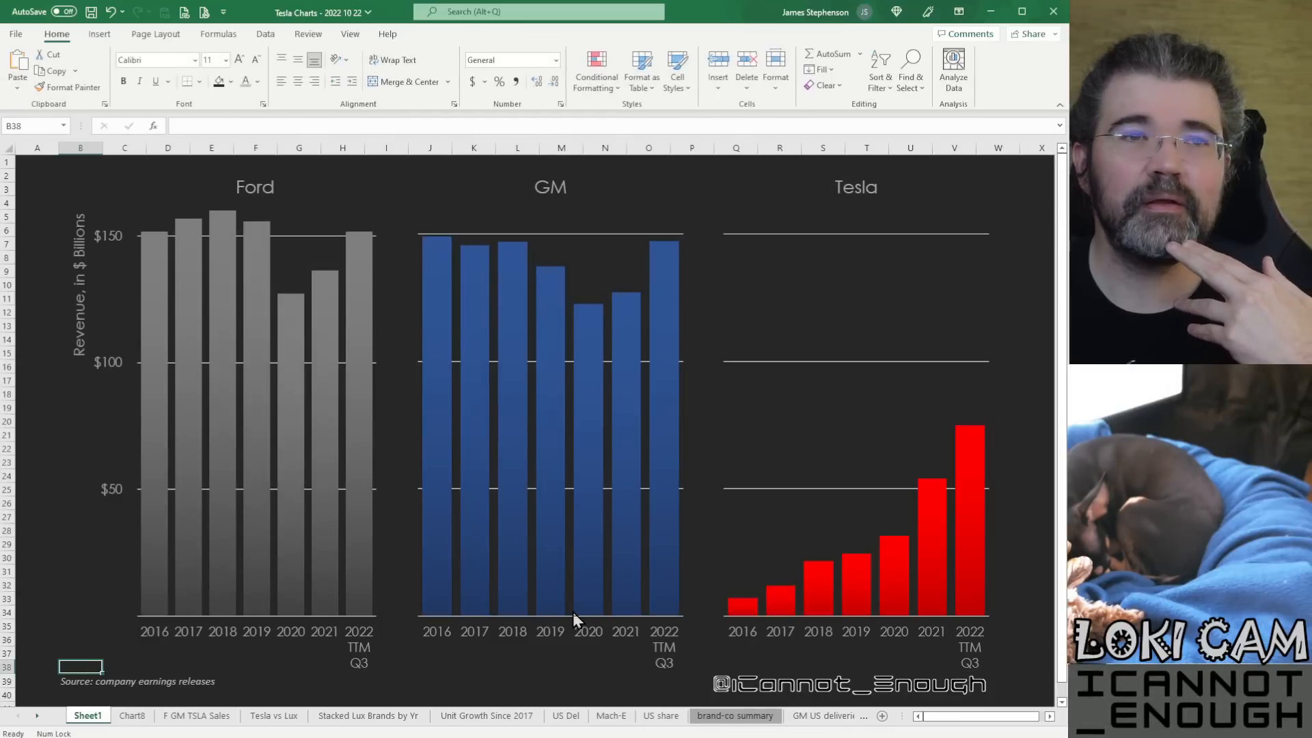